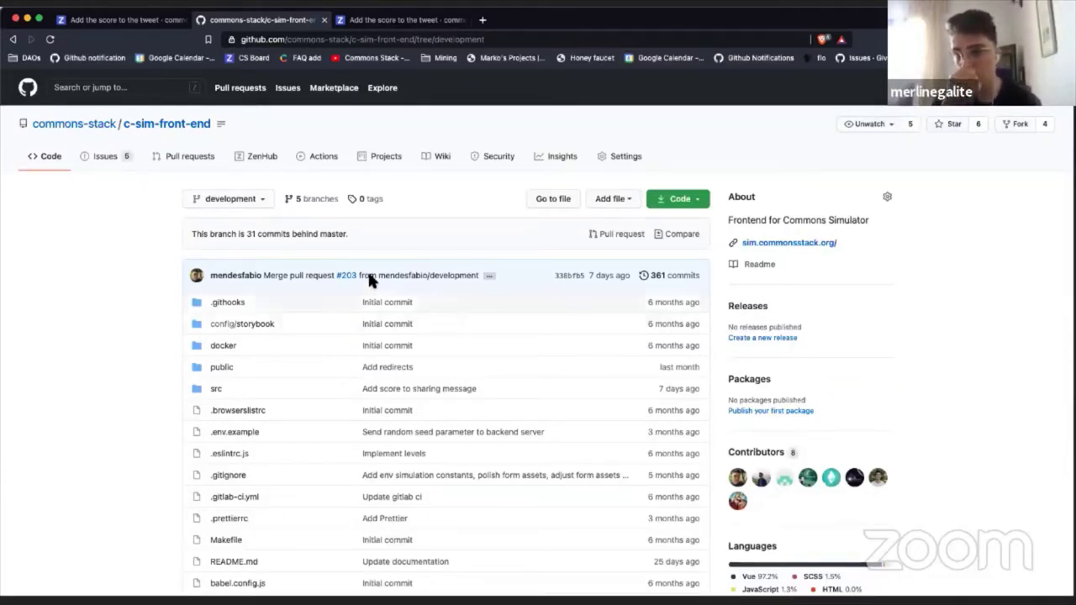
Step: Read through the repository README, then bring up ZenHub issue #186 'Add the score to the tweet'
scroll(256, 317, down, 5)
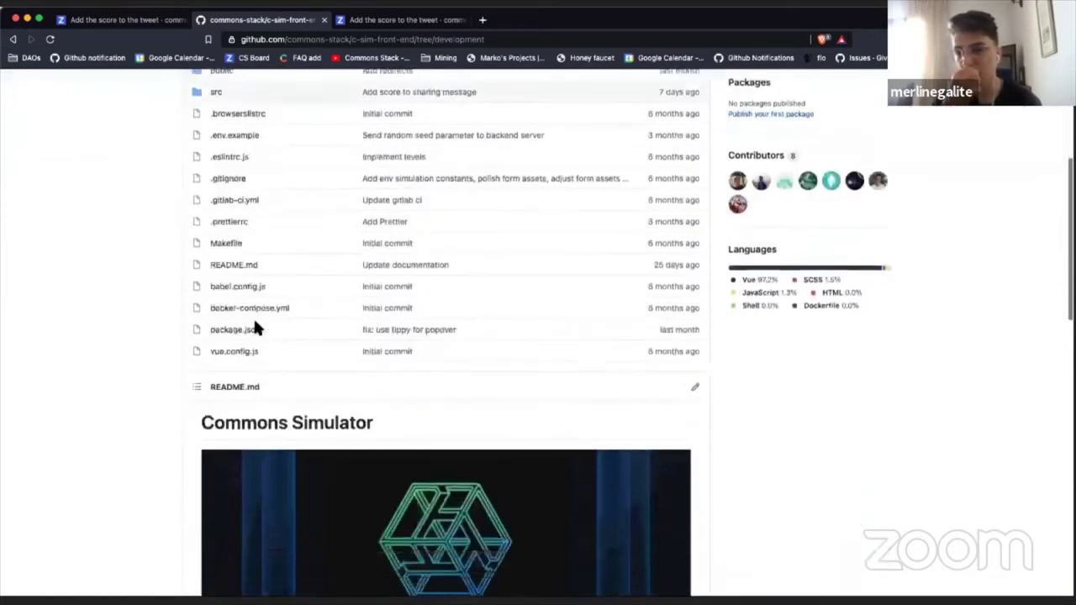
scroll(258, 330, down, 2)
scroll(257, 204, up, 8)
scroll(476, 365, down, 2)
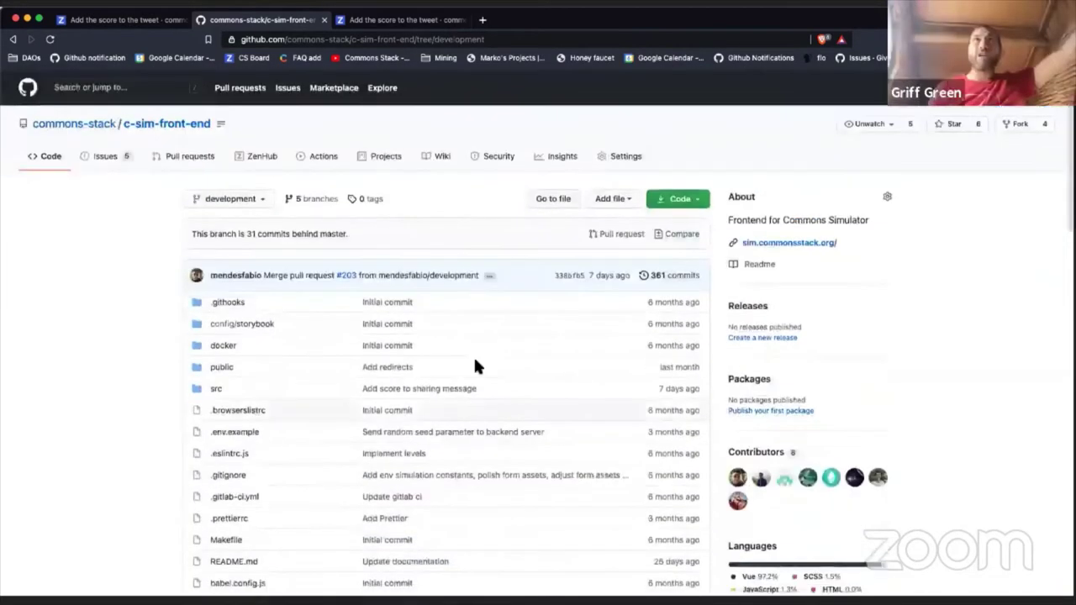
scroll(475, 365, down, 12)
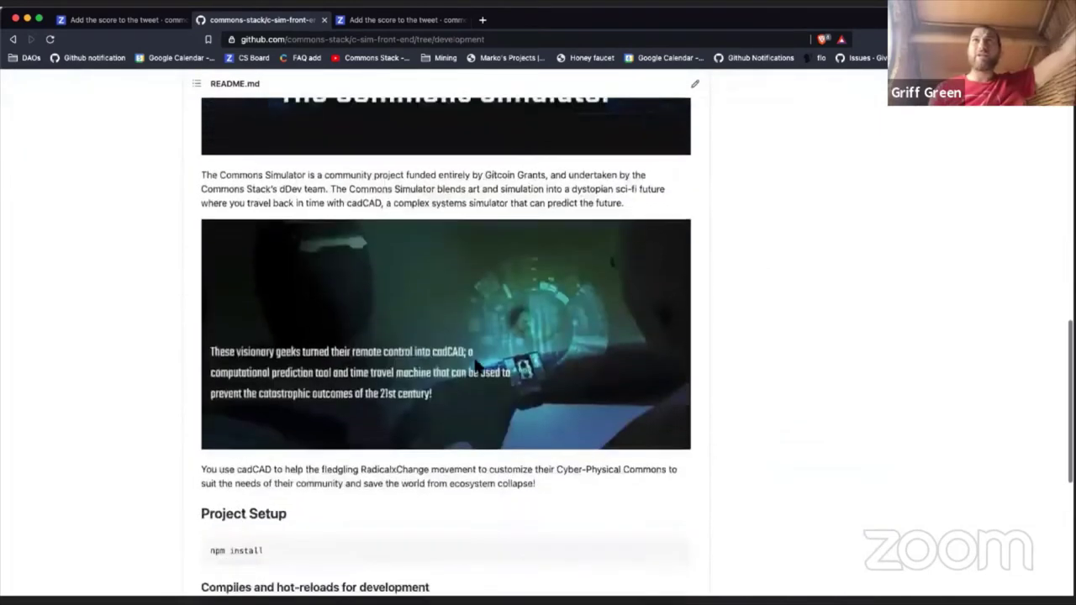
scroll(475, 365, down, 5)
scroll(475, 366, up, 3)
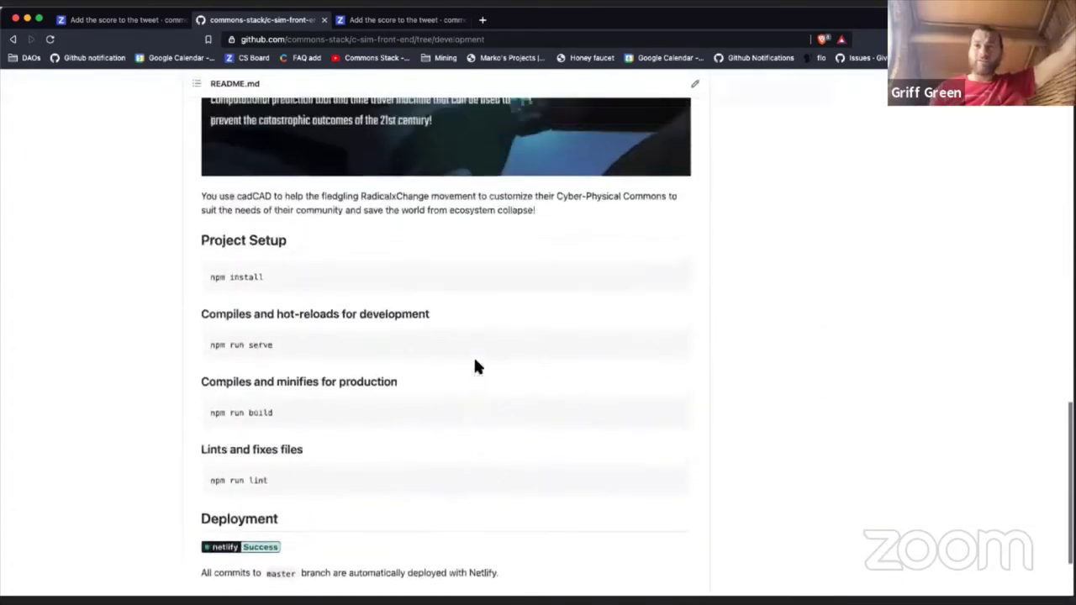
scroll(475, 365, down, 1)
scroll(476, 366, up, 8)
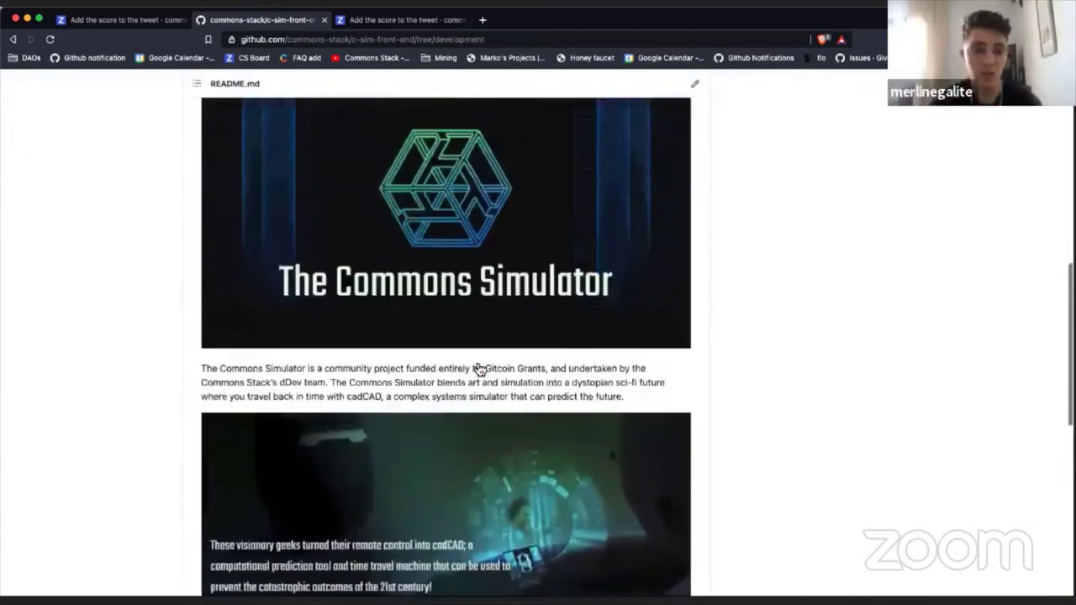
scroll(477, 368, up, 6)
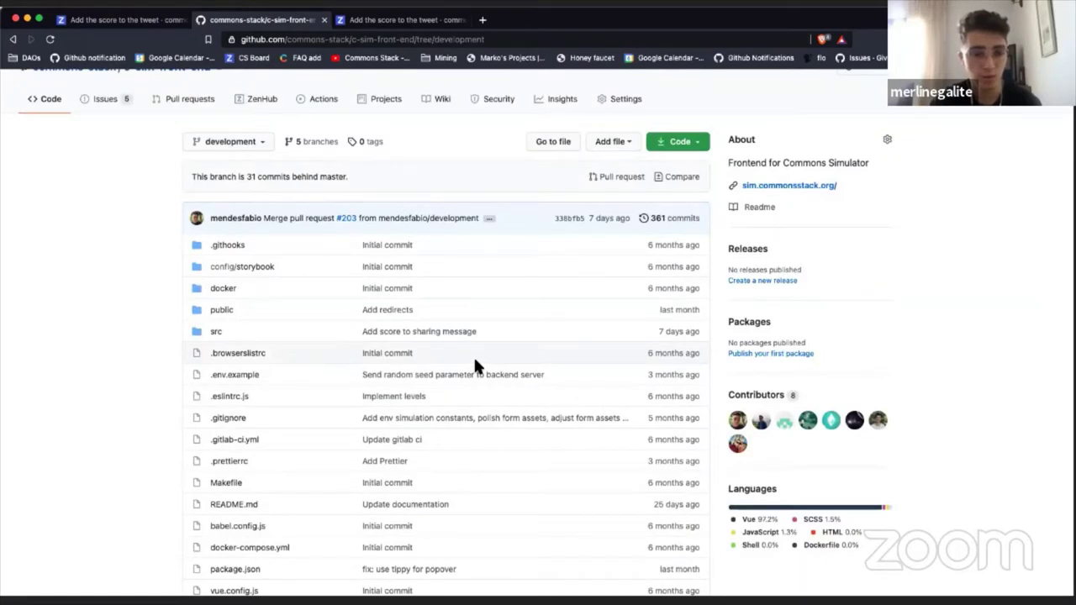
scroll(345, 210, up, 2)
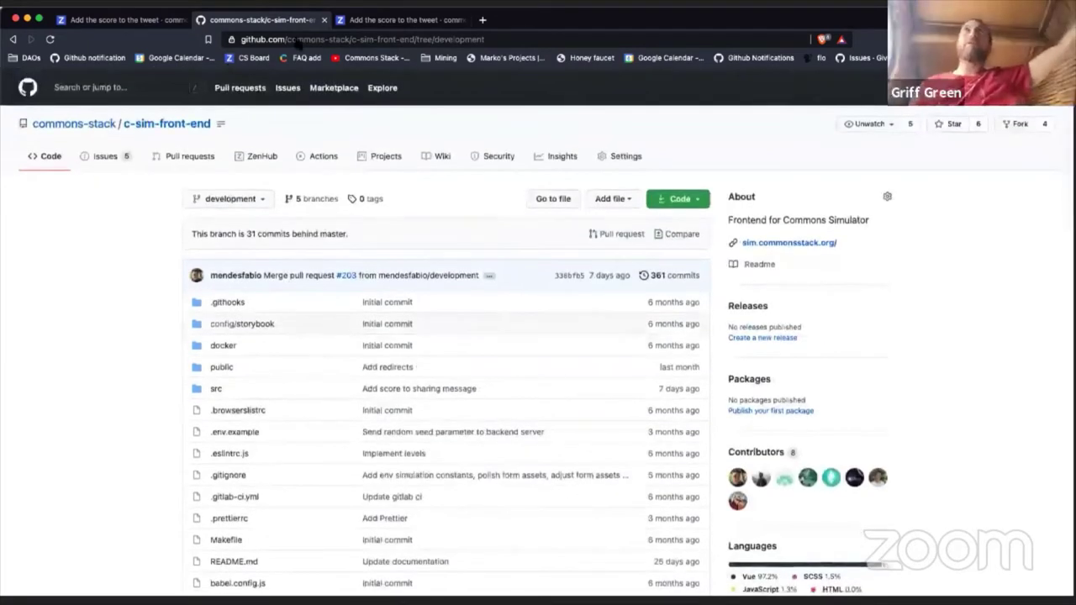
click(390, 21)
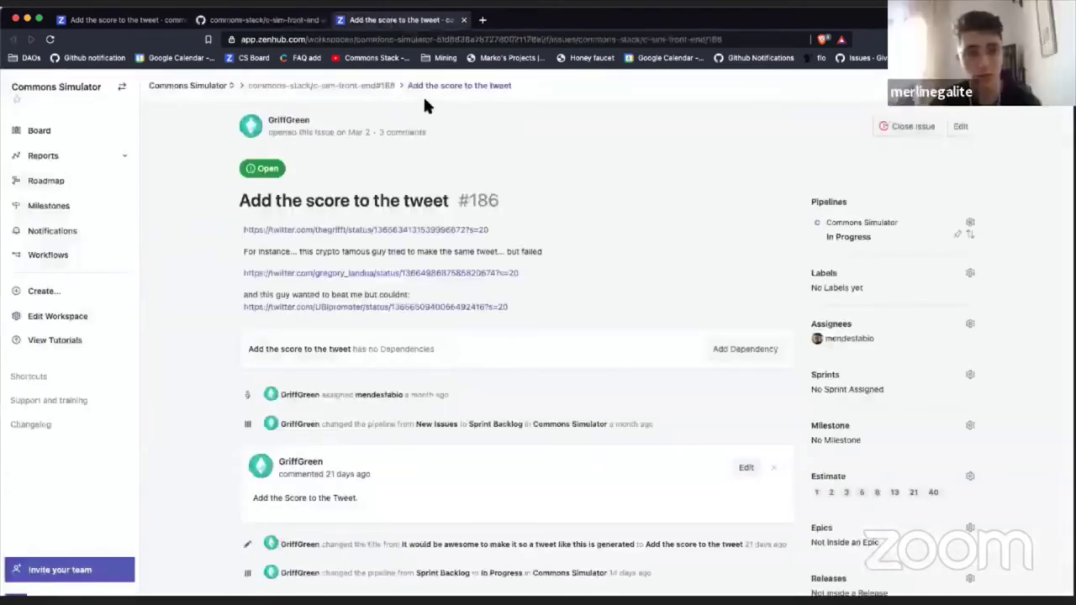
Step: Title the new issue 'Test and Merge Tweet PR to master'
click(64, 132)
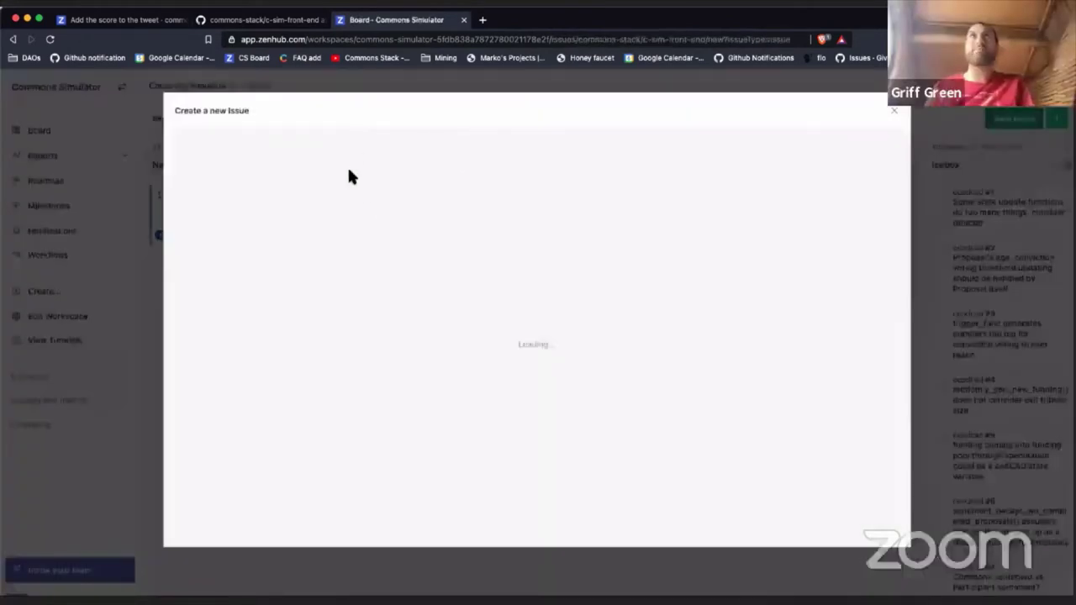
text(M)
key(BackSpace)
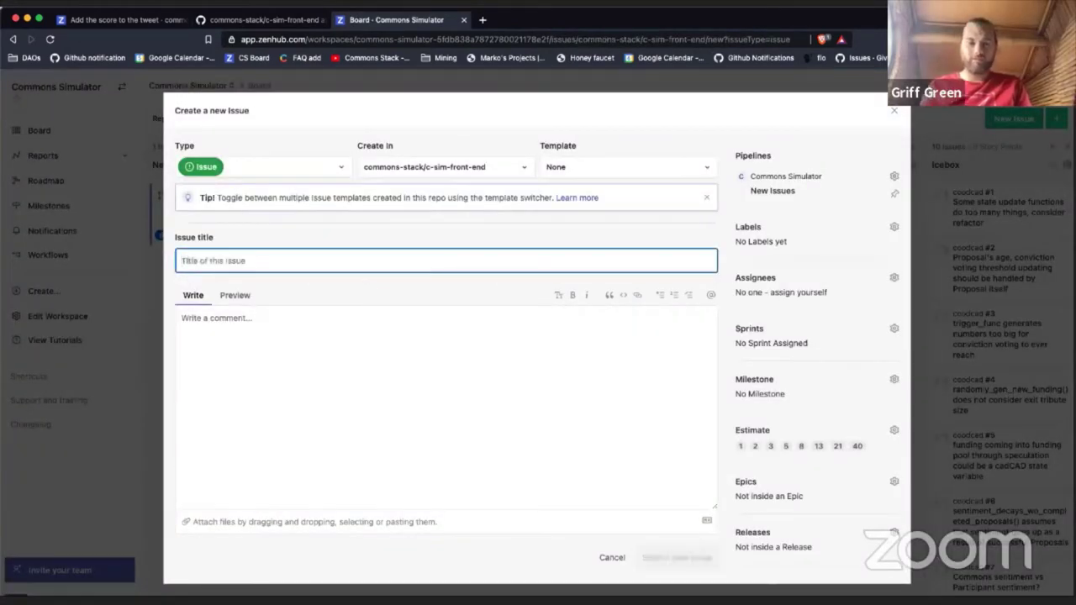
text(Merge T)
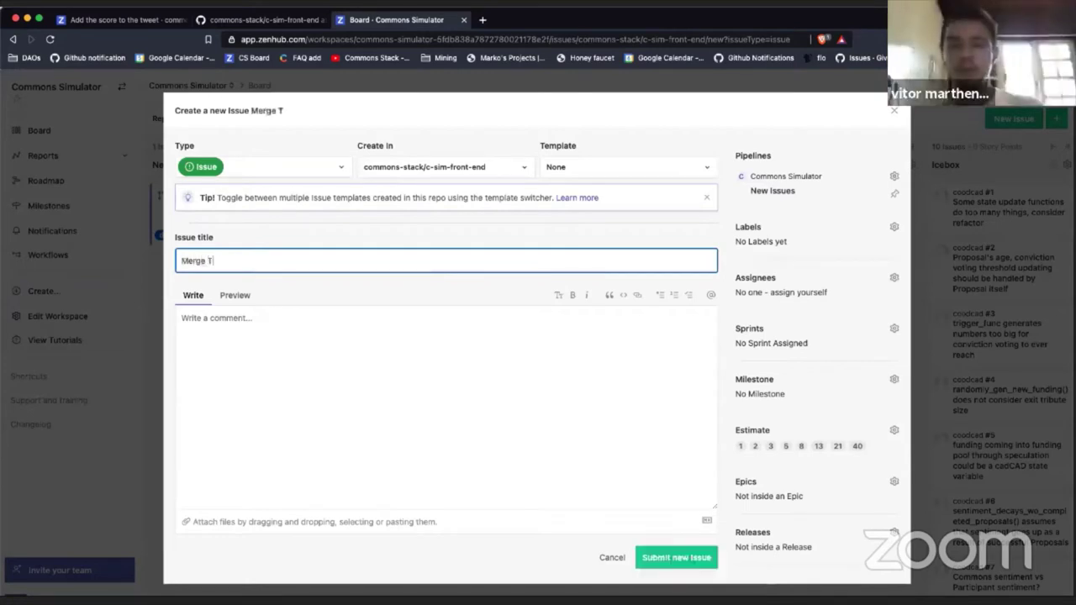
text(weet to mas)
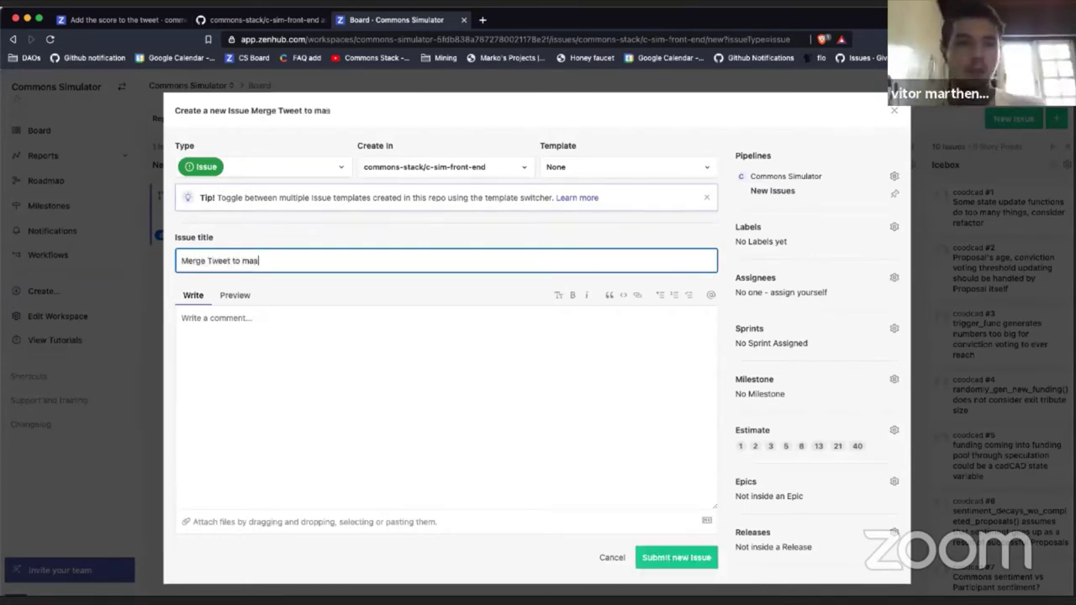
text(ter)
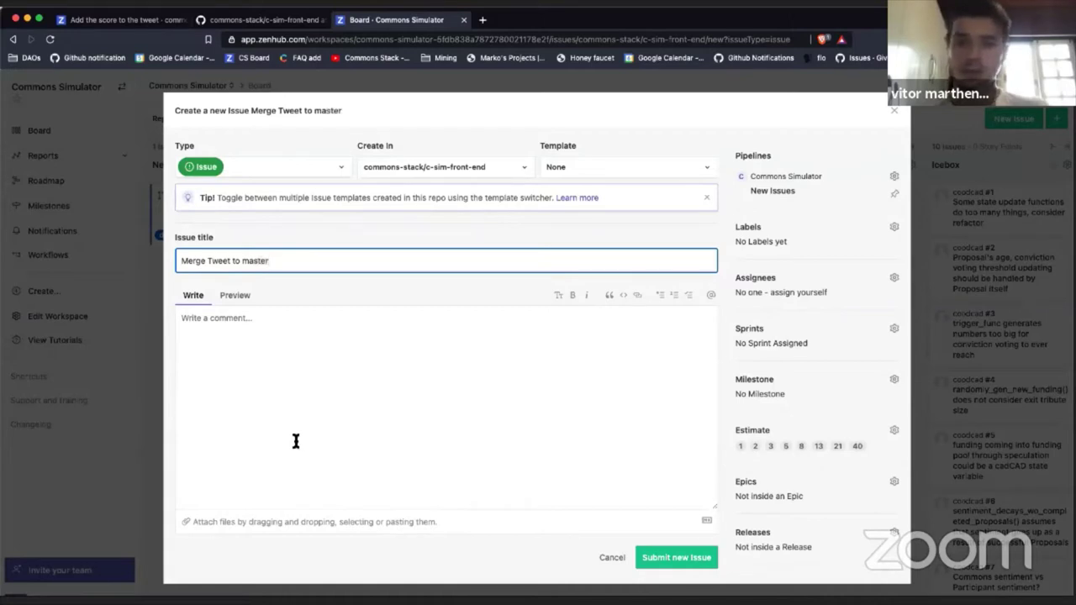
click(296, 441)
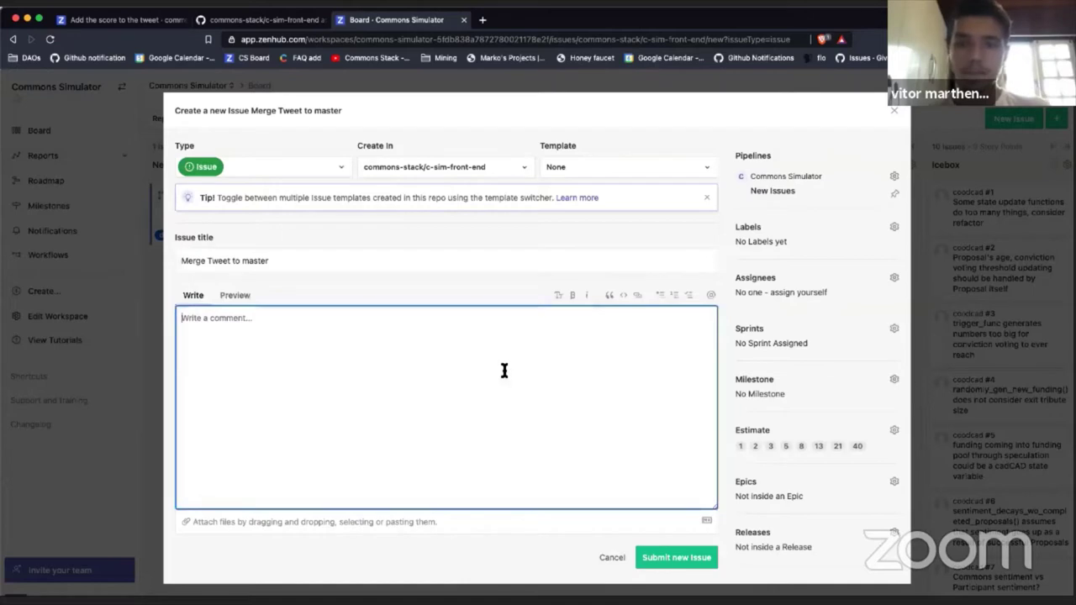
click(232, 261)
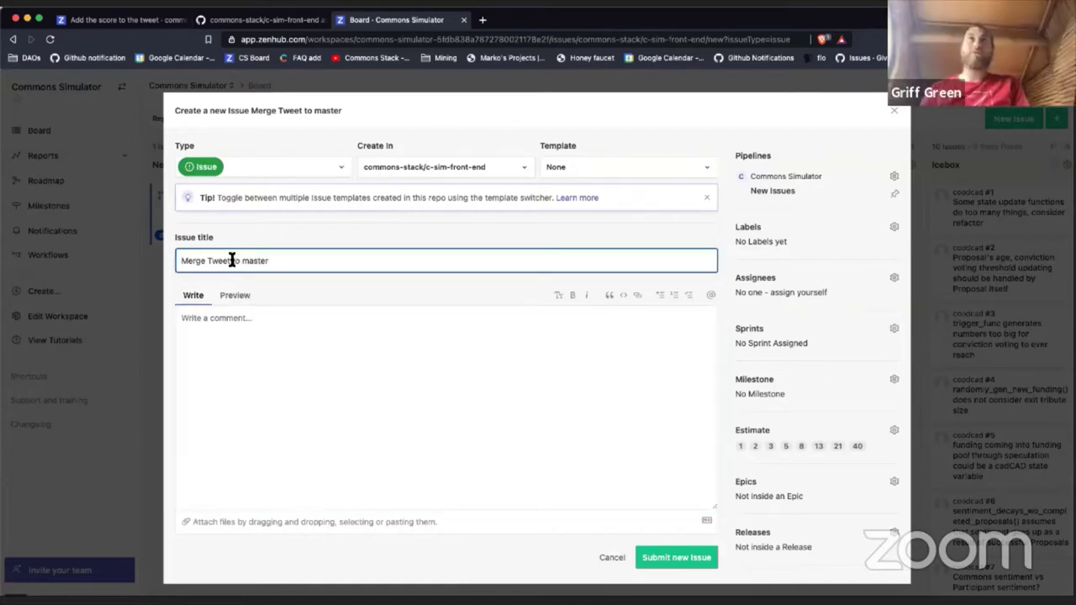
text(PR)
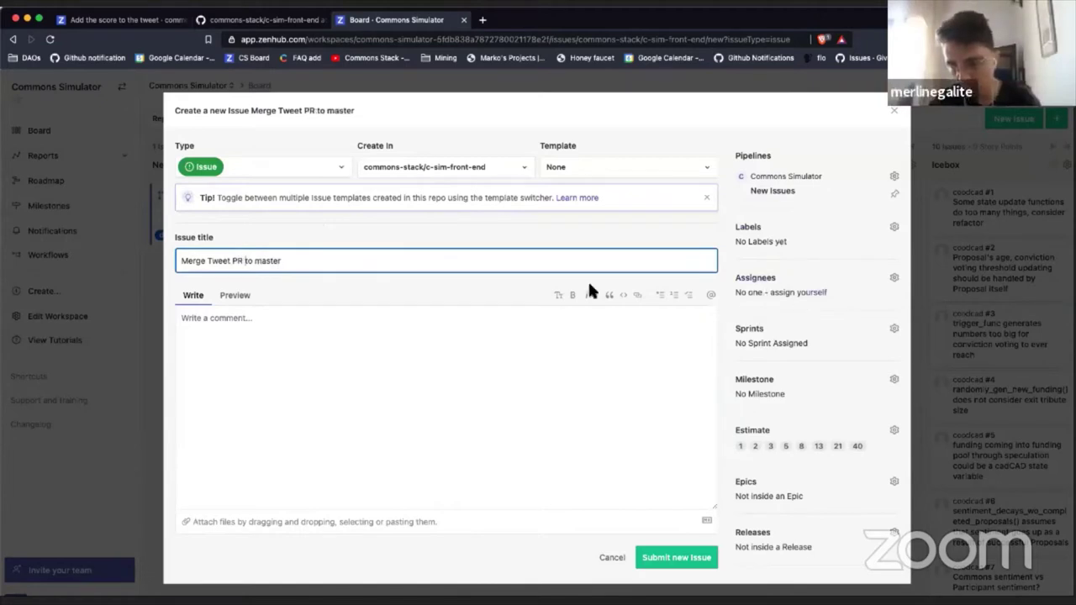
click(180, 261)
text(T)
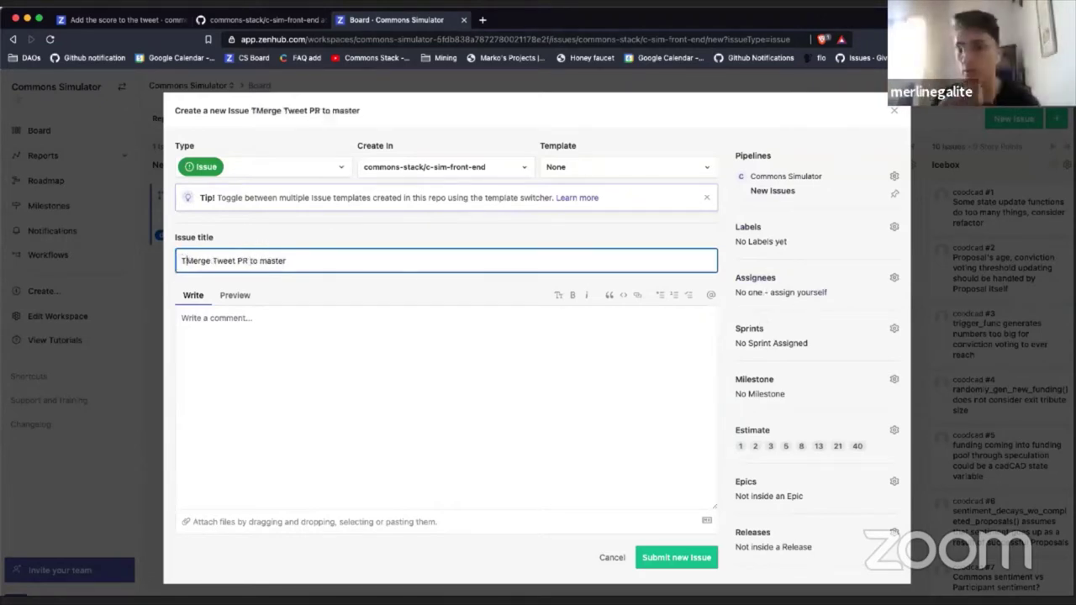
text(est and)
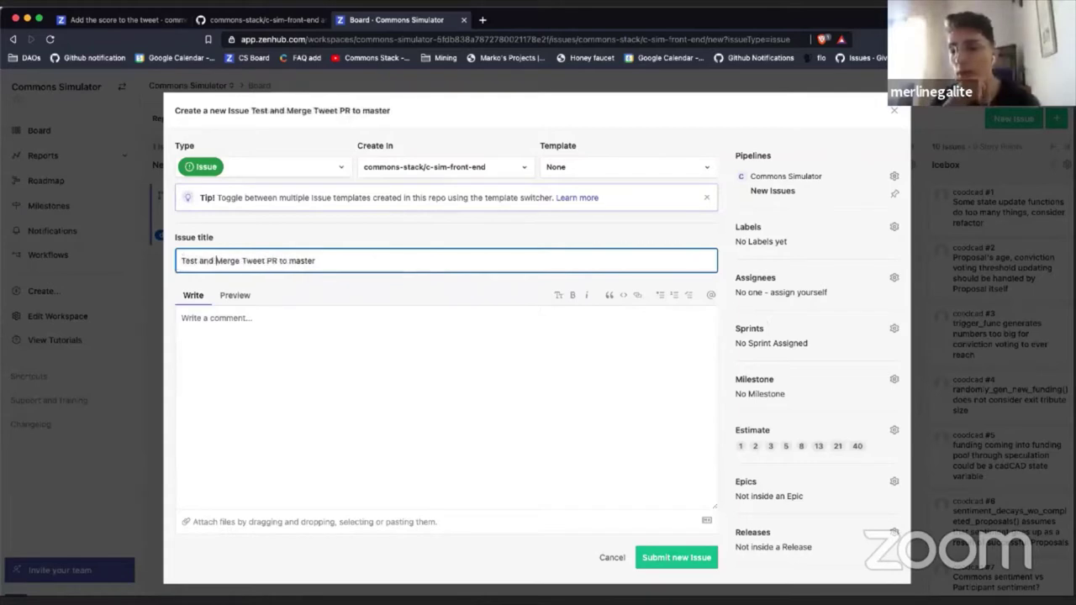
Step: Assign the new issue to the matching teammate and submit it
click(768, 279)
text(merlin)
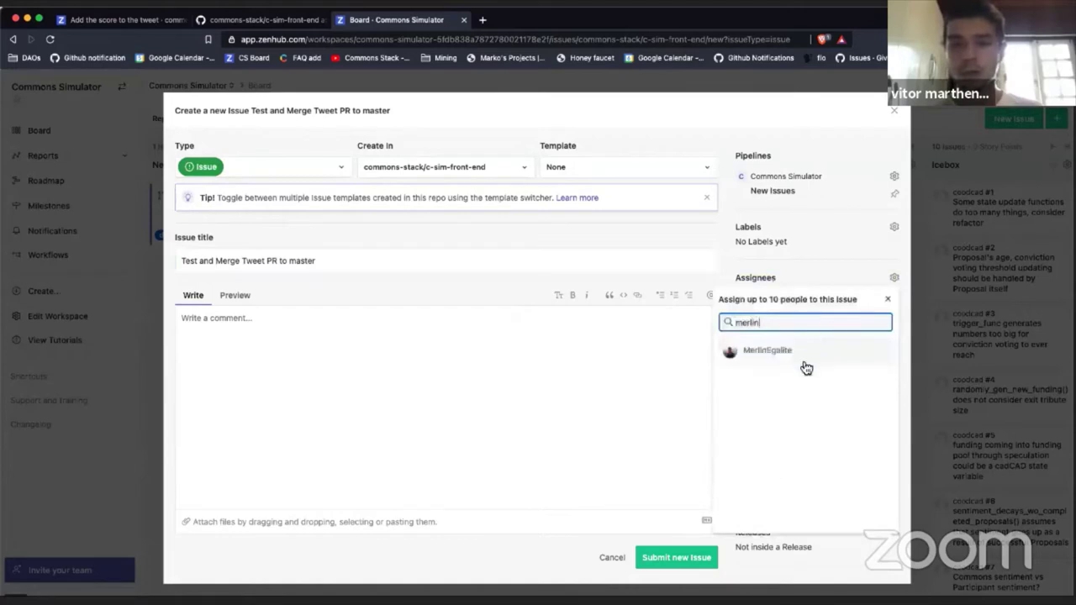
click(806, 367)
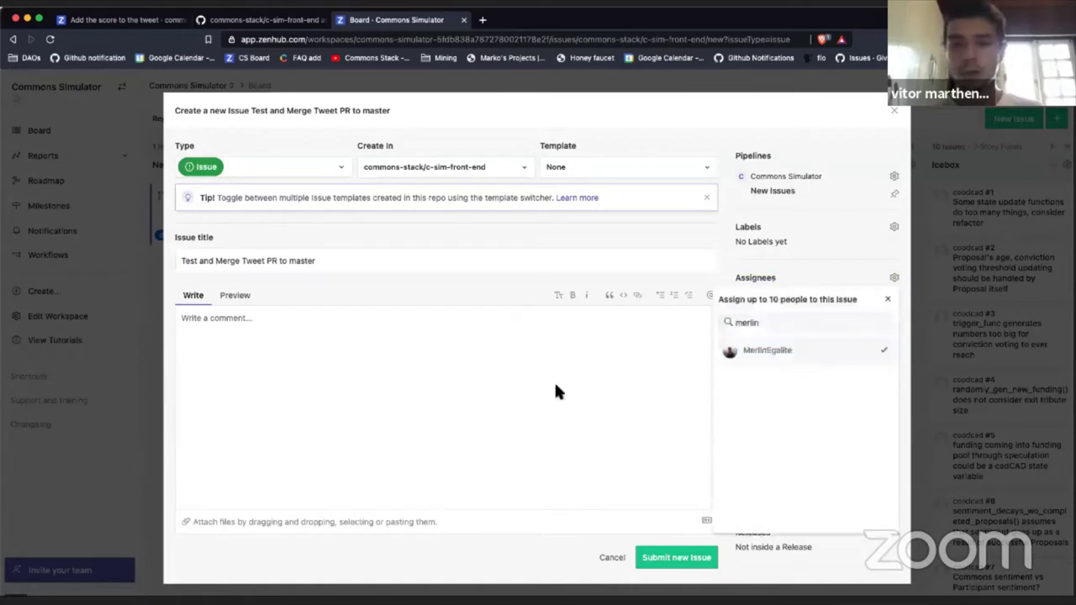
click(551, 380)
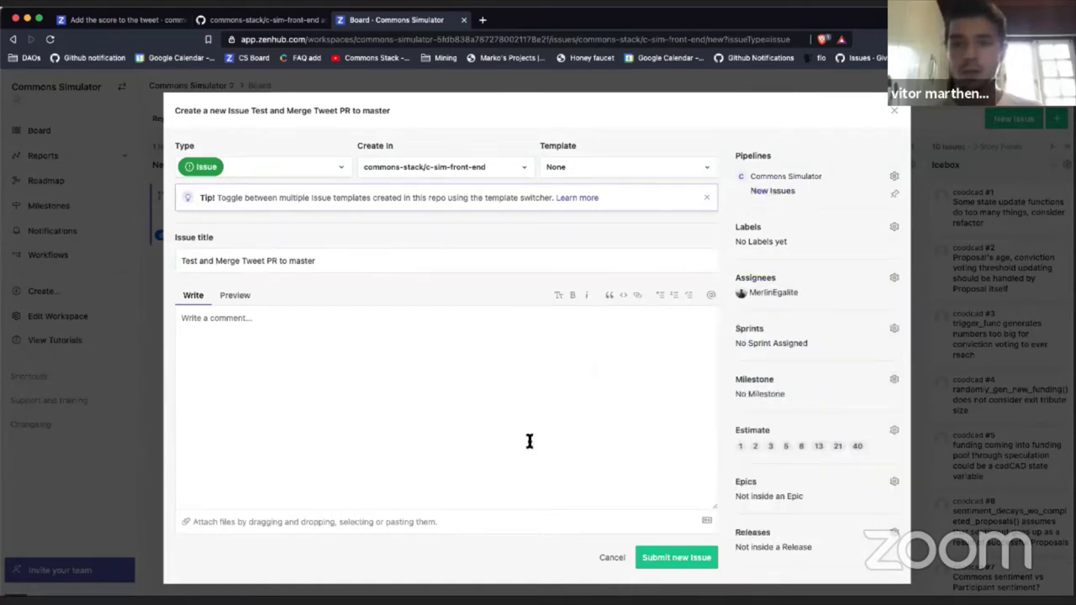
scroll(529, 440, down, 1)
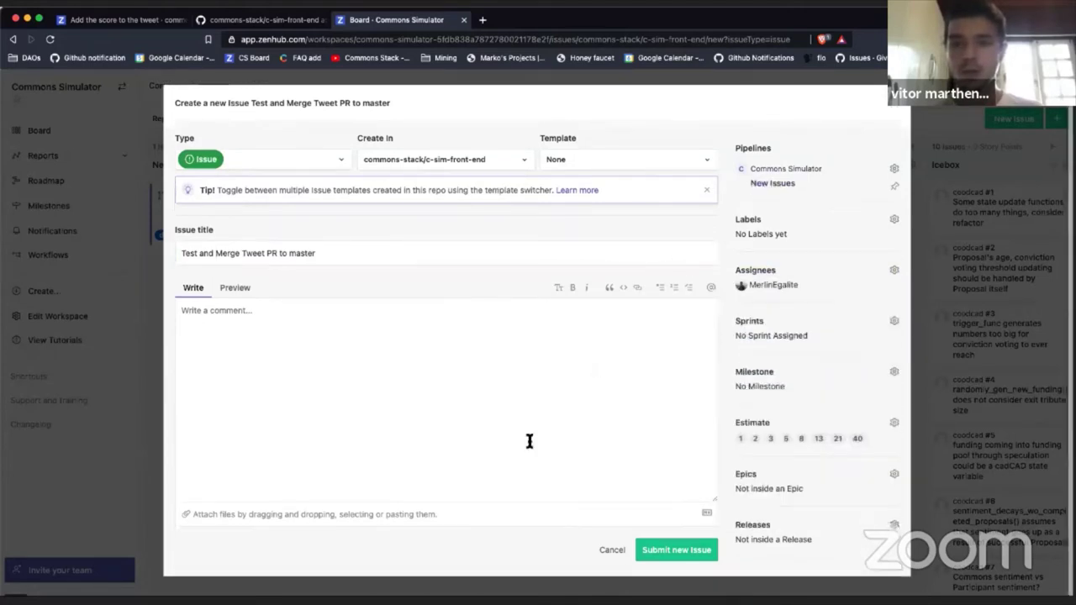
click(677, 551)
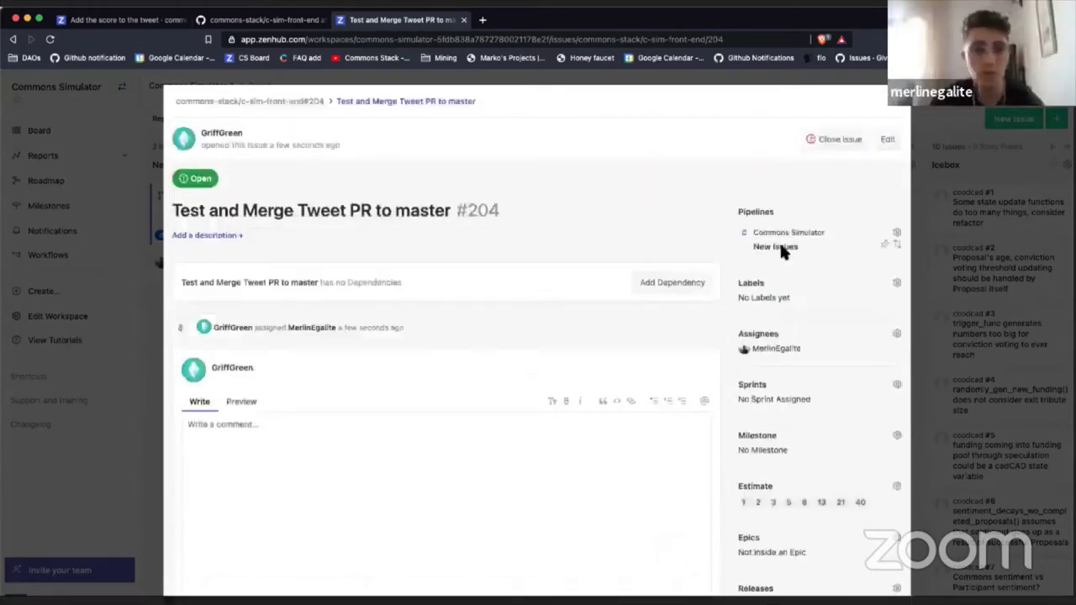
Step: Move issue #204 from New Issues into Sprint Backlog, then go to the c-sim-front-end repository
click(896, 109)
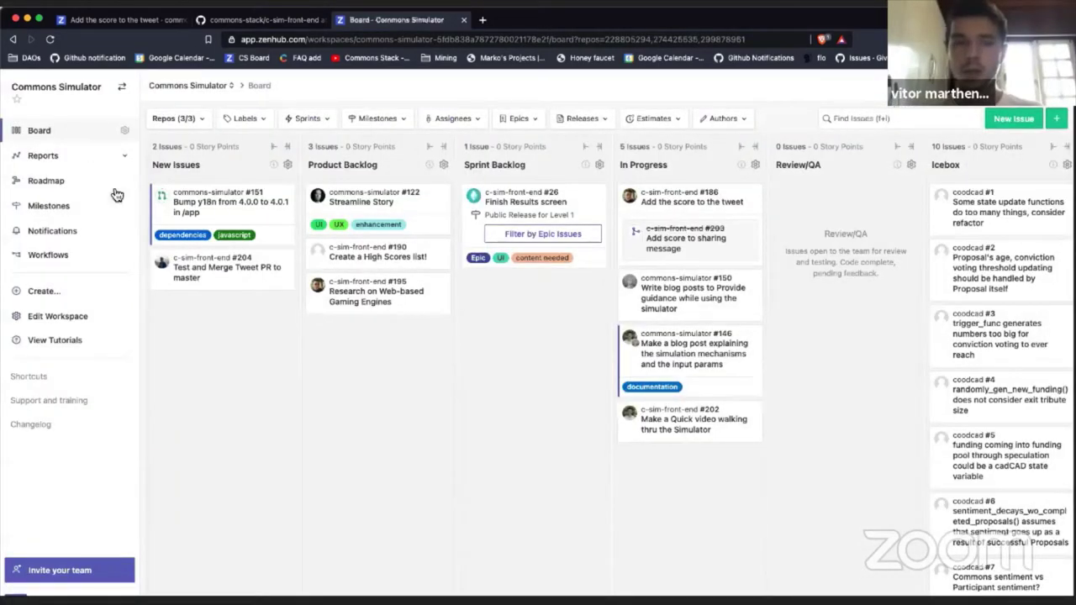
drag(229, 276, 537, 296)
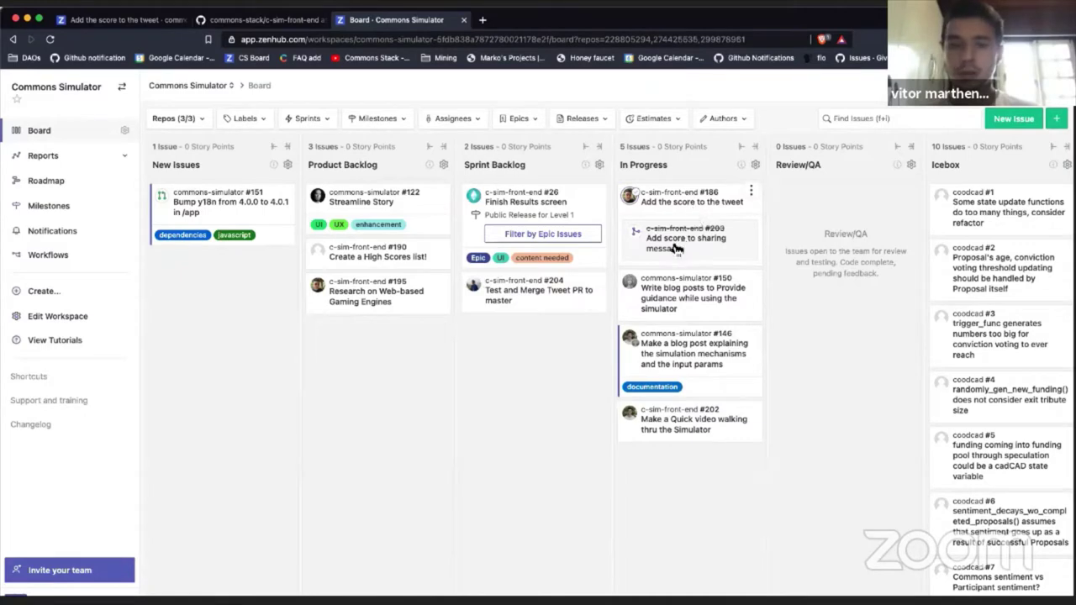
click(261, 20)
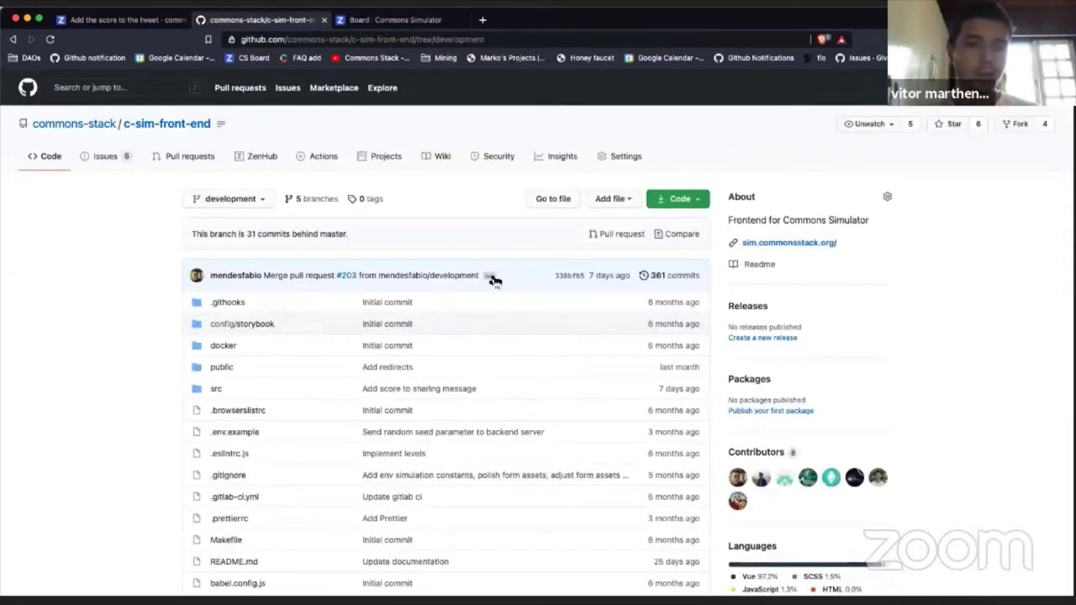
Step: Compare the development branch against master, then close issue #204 from its card menu
click(689, 240)
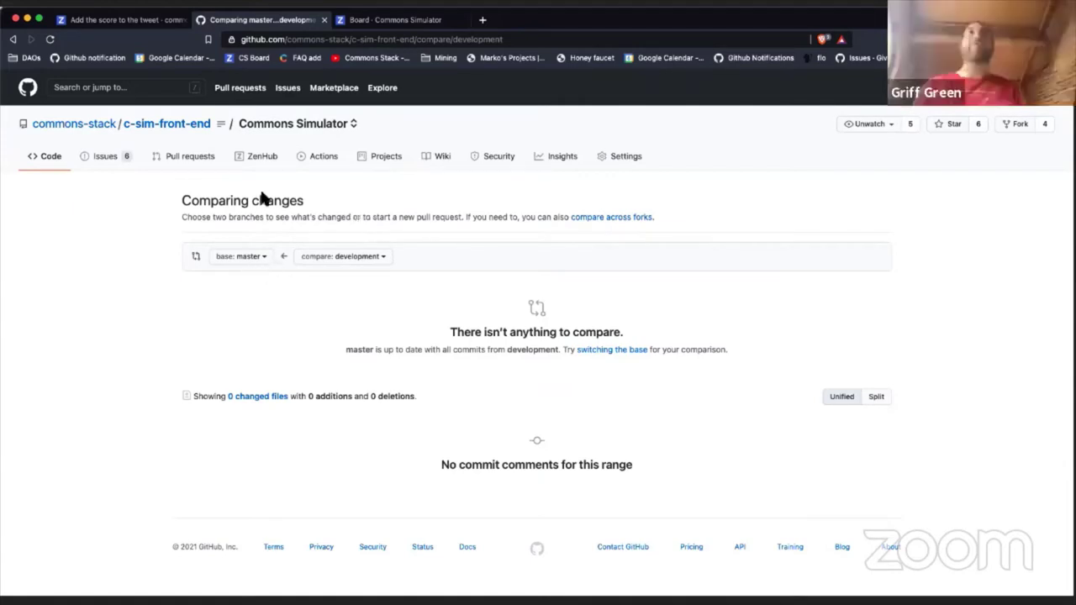
click(369, 42)
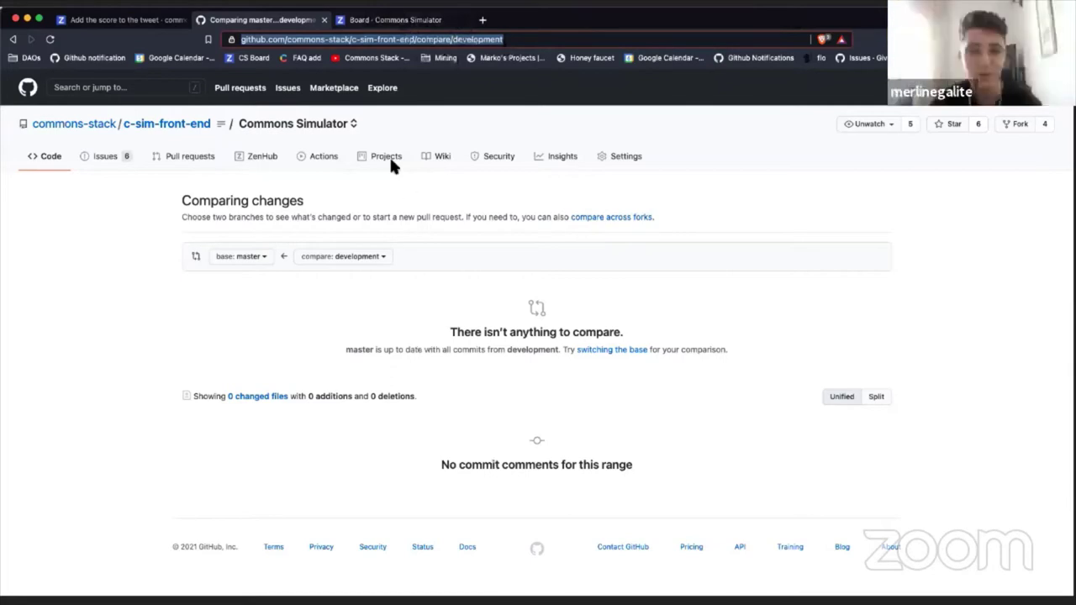
click(388, 23)
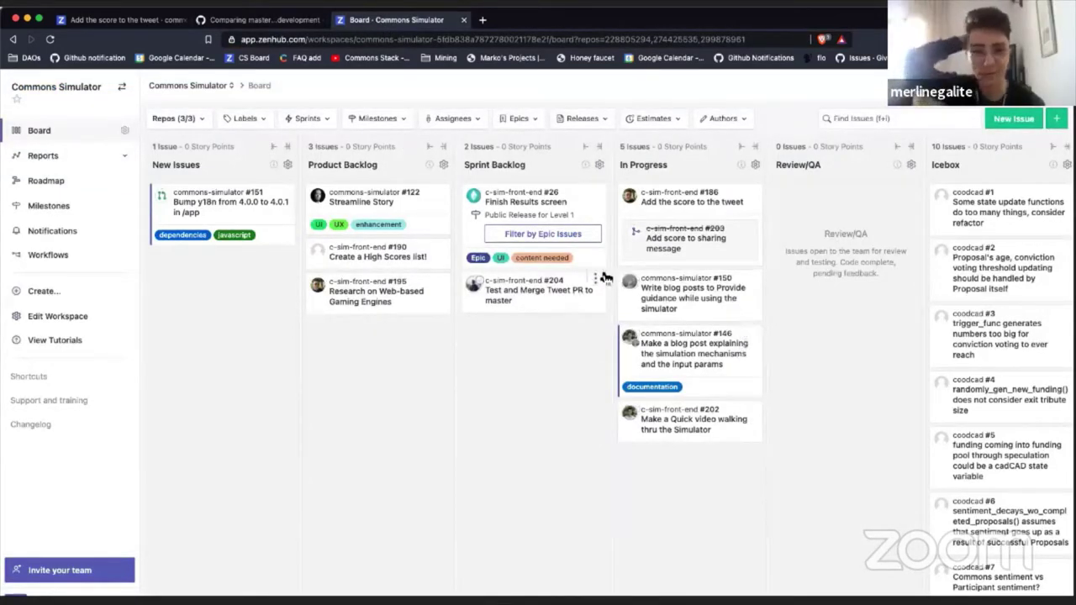
click(595, 278)
click(643, 378)
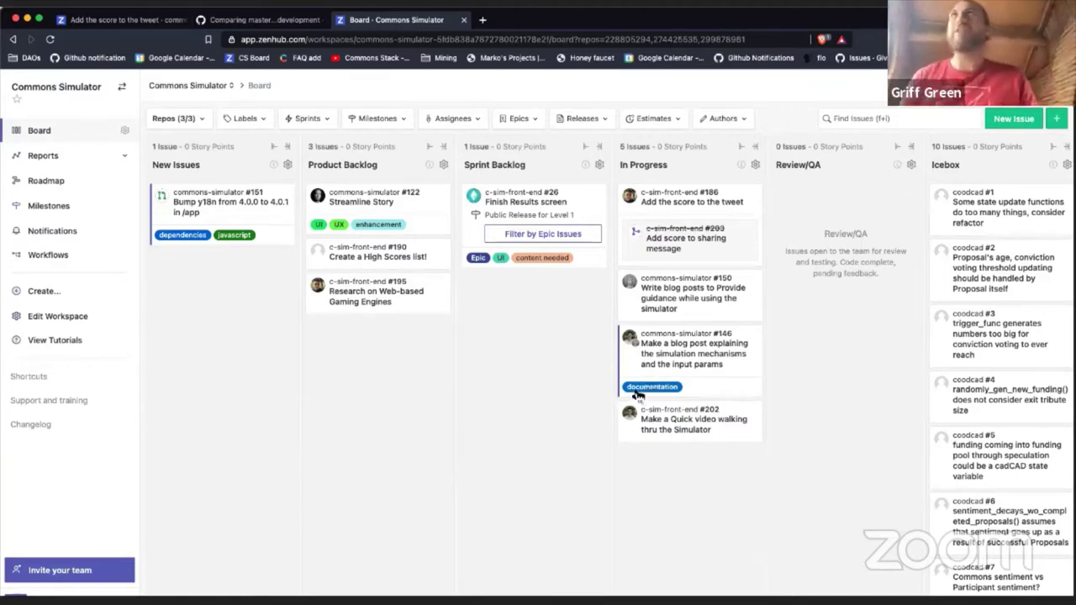
Step: Close issue #186 'Add the score to the tweet' through its card options menu
click(752, 192)
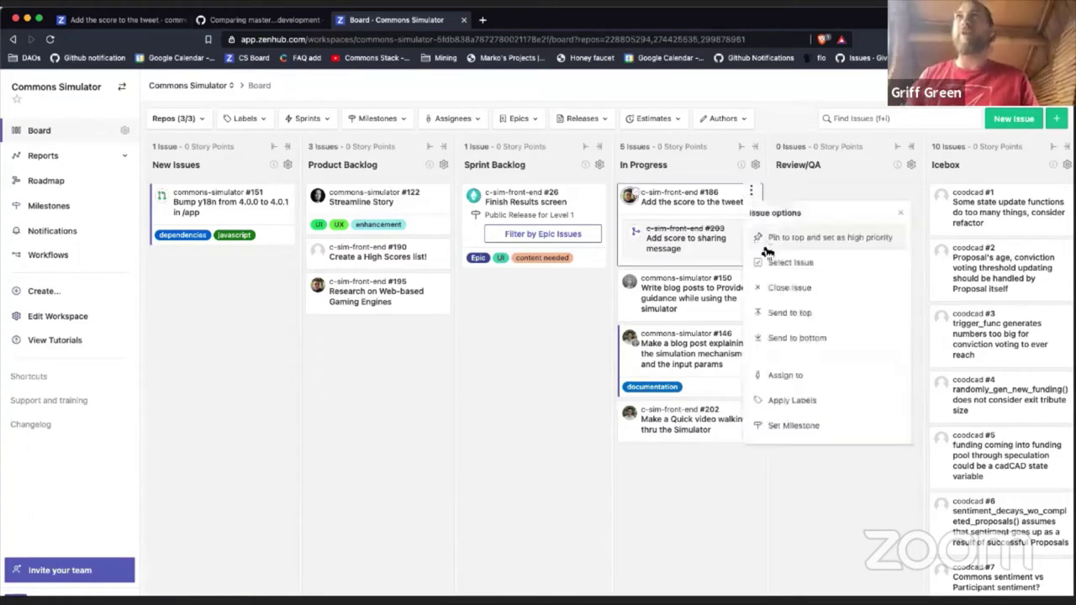
click(767, 262)
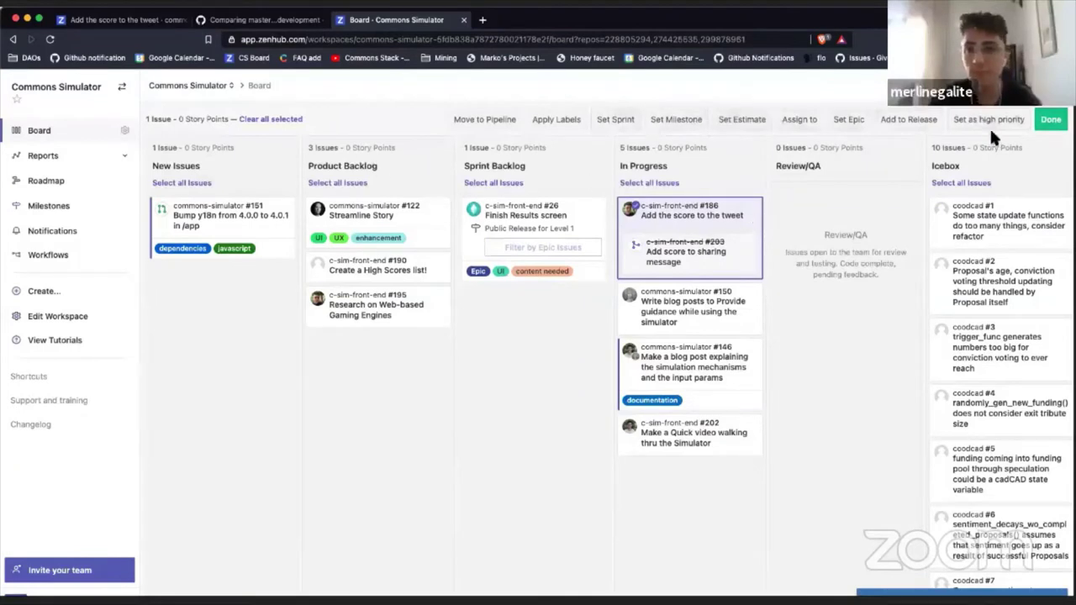
click(1051, 120)
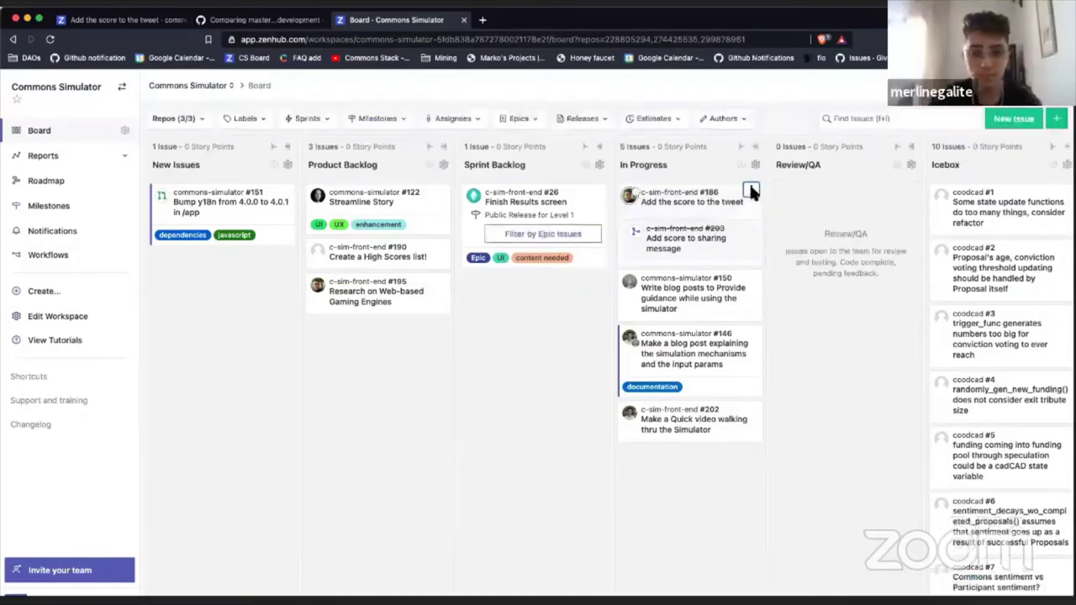
click(751, 191)
click(774, 288)
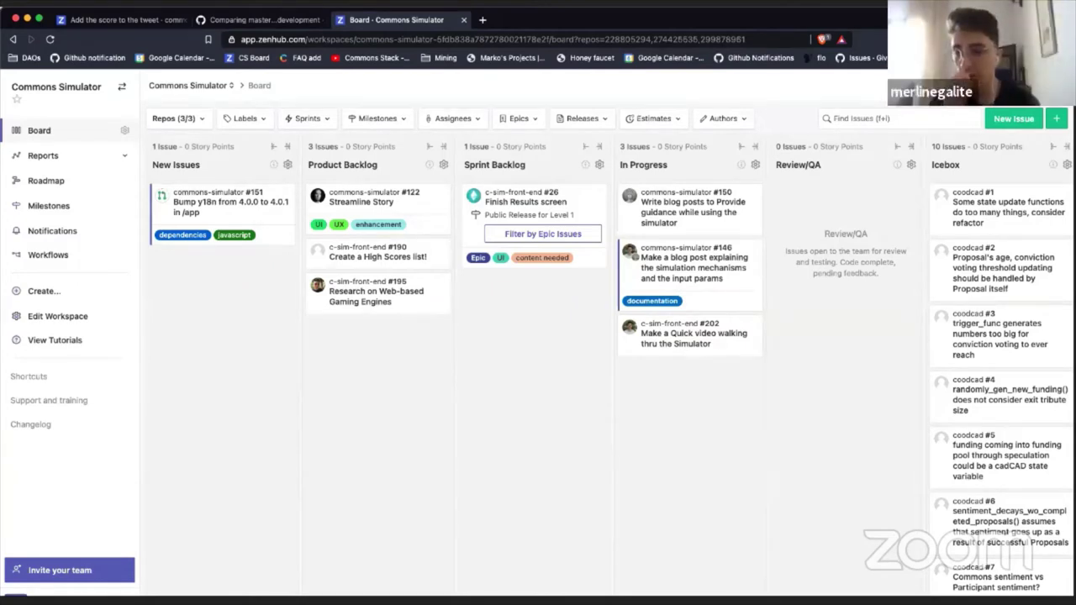
Step: Check the Closed column, then open issue #152 'Quick Fix: Change text in Sentiment Pop-up'
scroll(759, 361, right, 5)
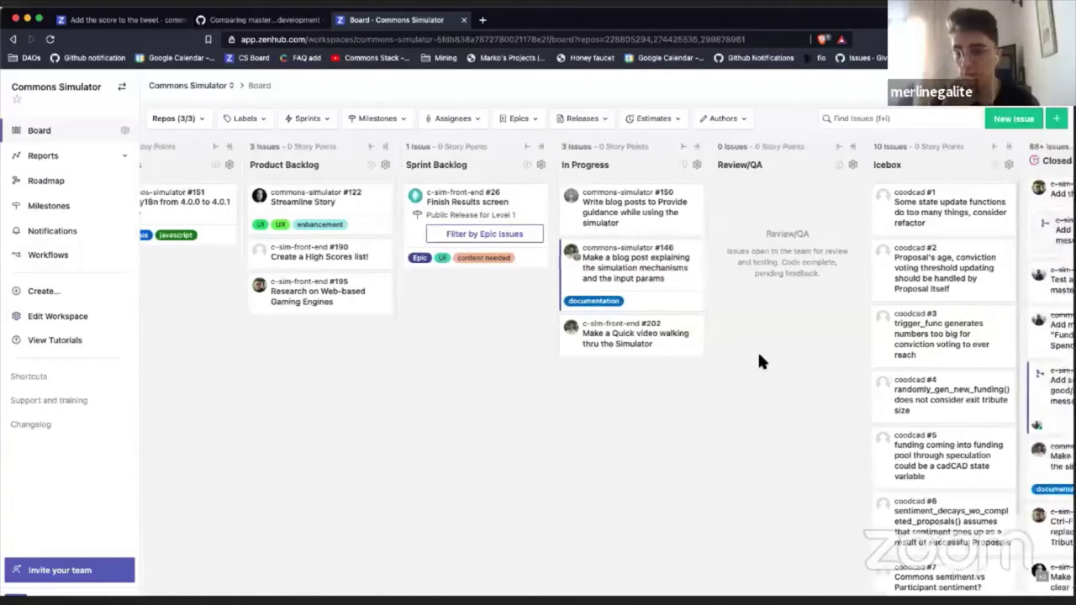
scroll(764, 363, right, 1)
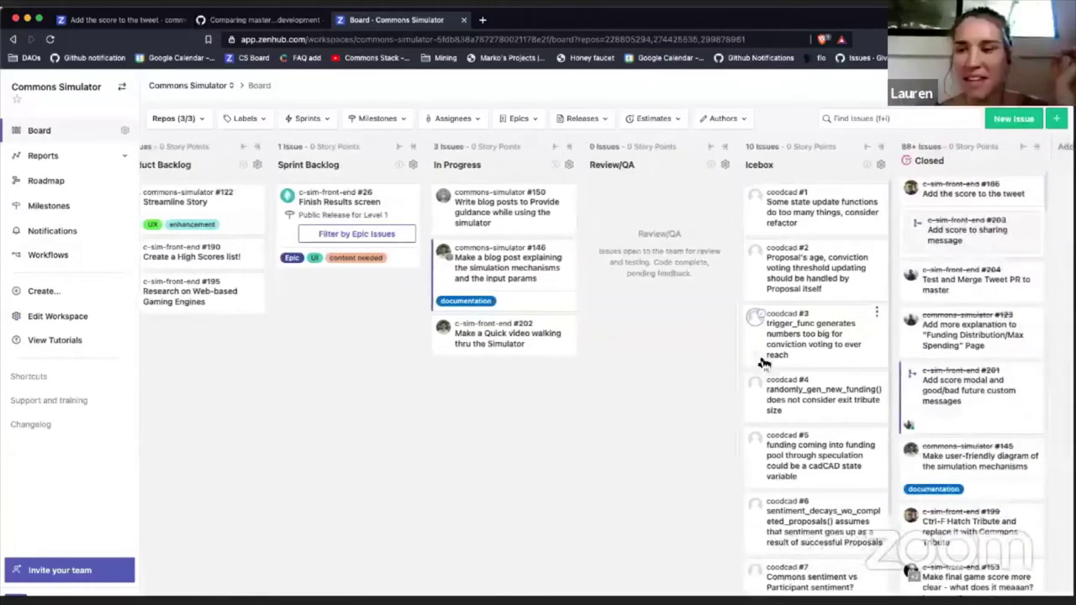
scroll(764, 364, left, 5)
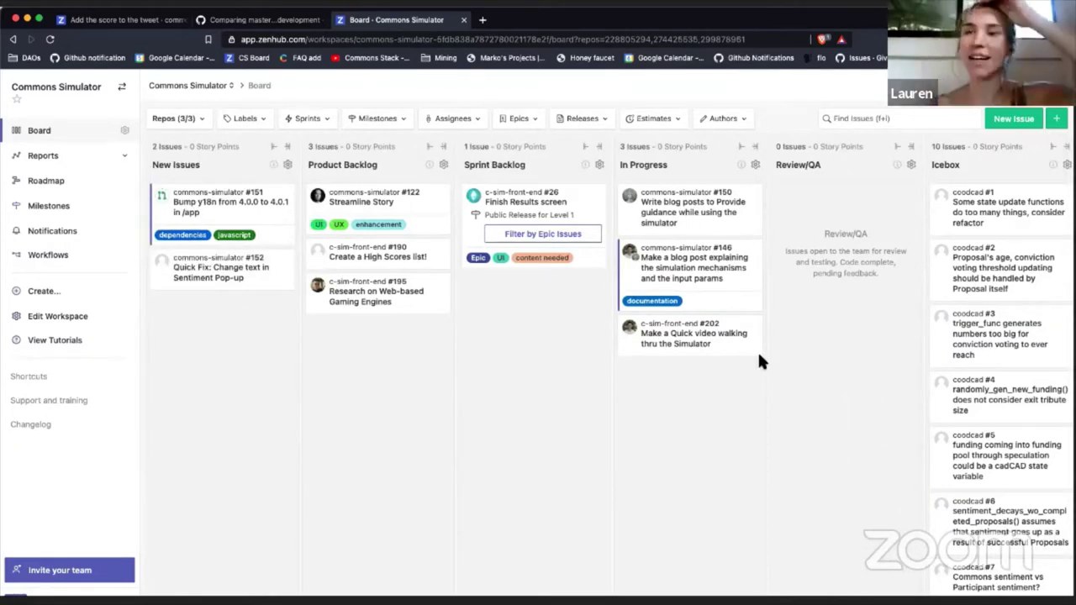
click(263, 277)
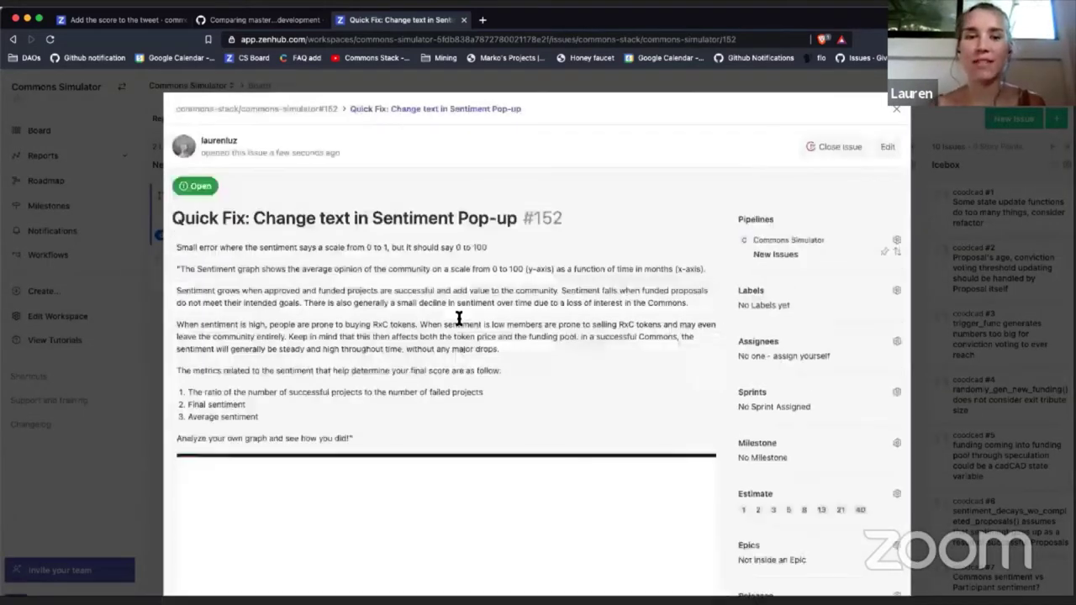
Step: Assign issue #152 to the matching team member
scroll(395, 324, down, 10)
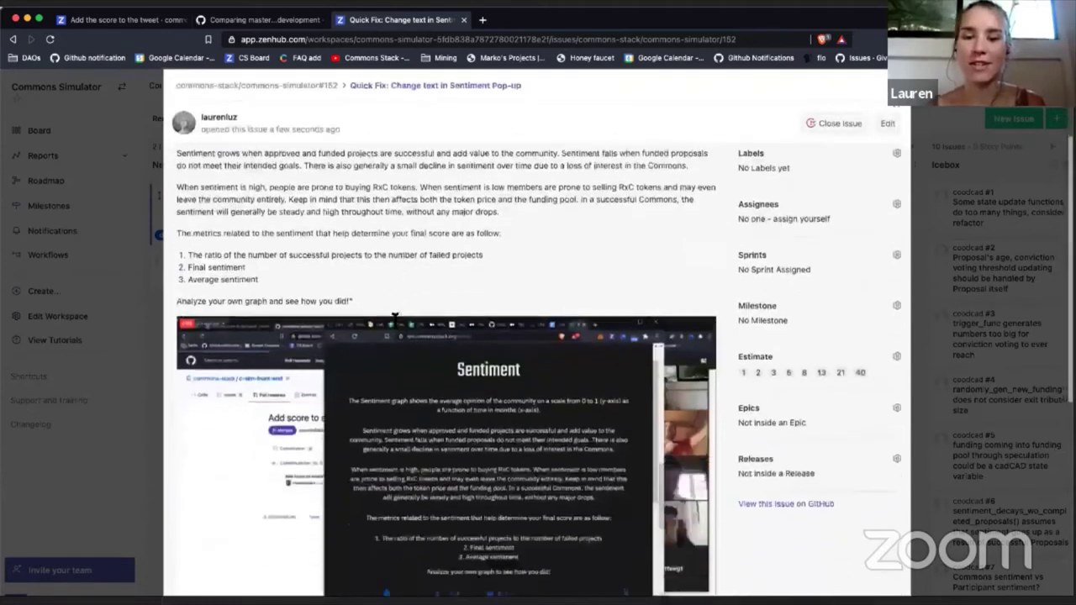
scroll(395, 321, up, 10)
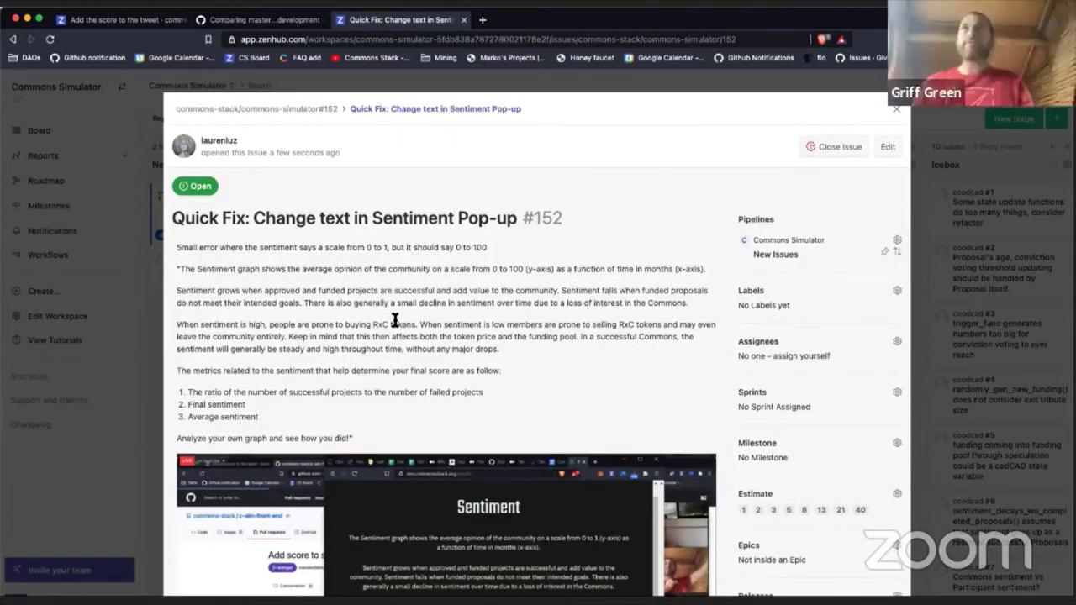
click(756, 343)
text(merl)
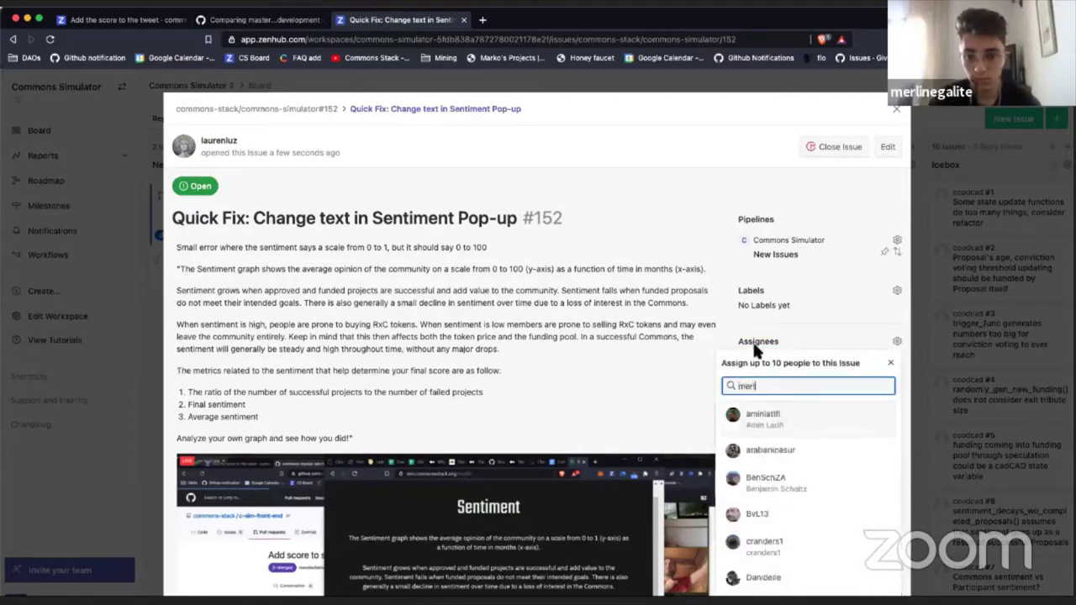
click(789, 418)
click(665, 414)
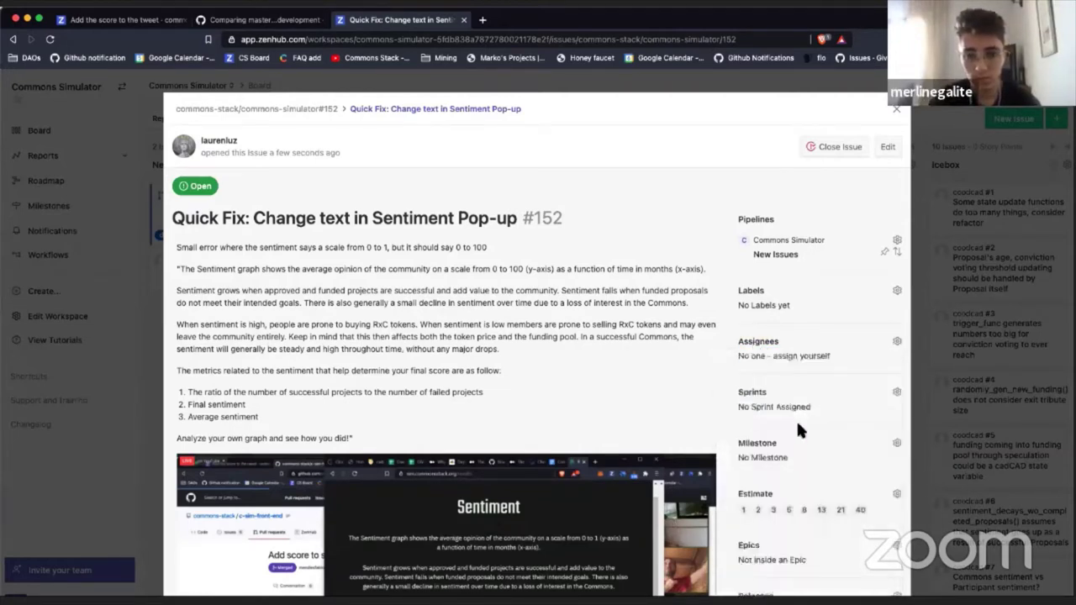
Step: Move issue #152 into the Sprint Backlog pipeline and return to the board
scroll(798, 426, down, 5)
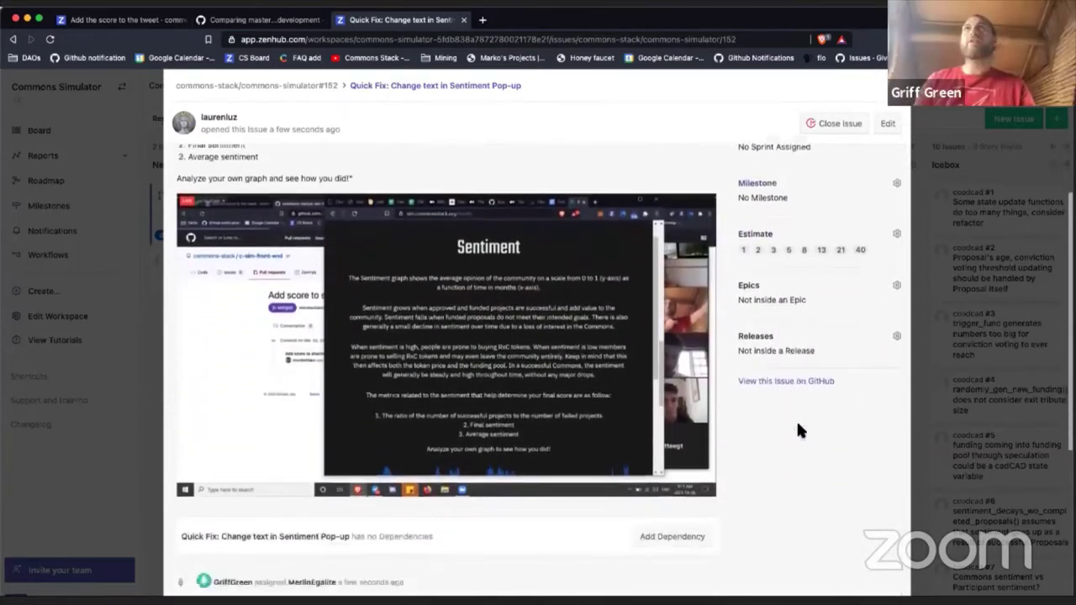
scroll(799, 429, up, 5)
click(791, 248)
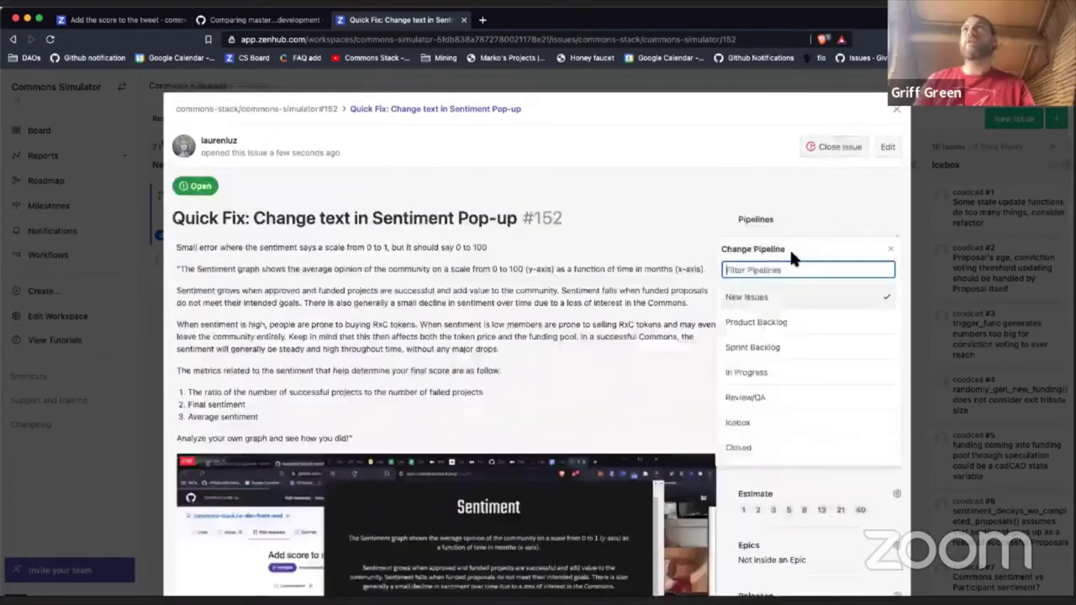
click(779, 355)
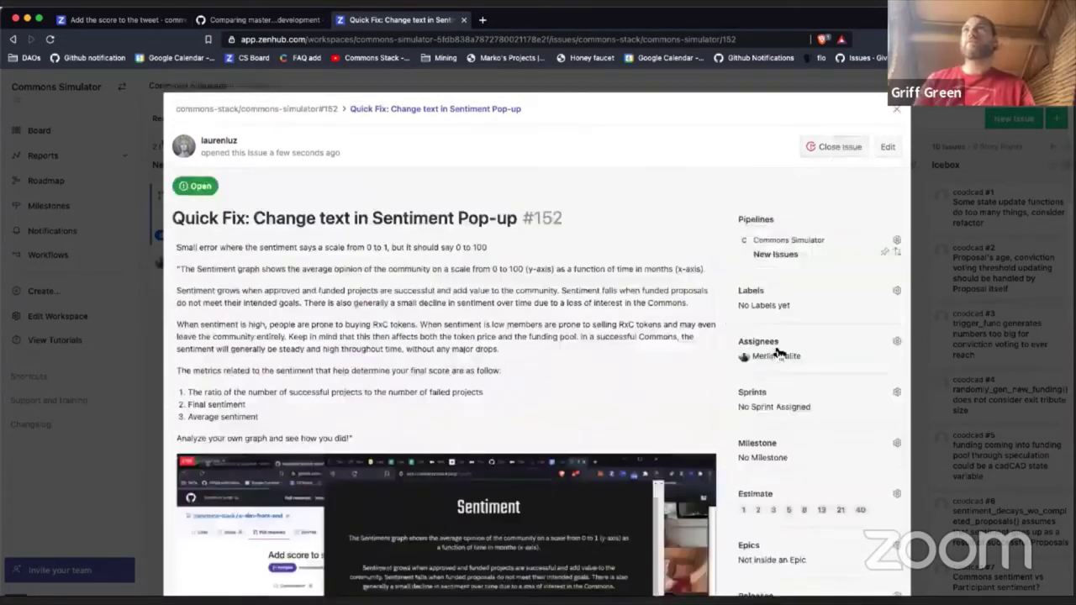
click(896, 111)
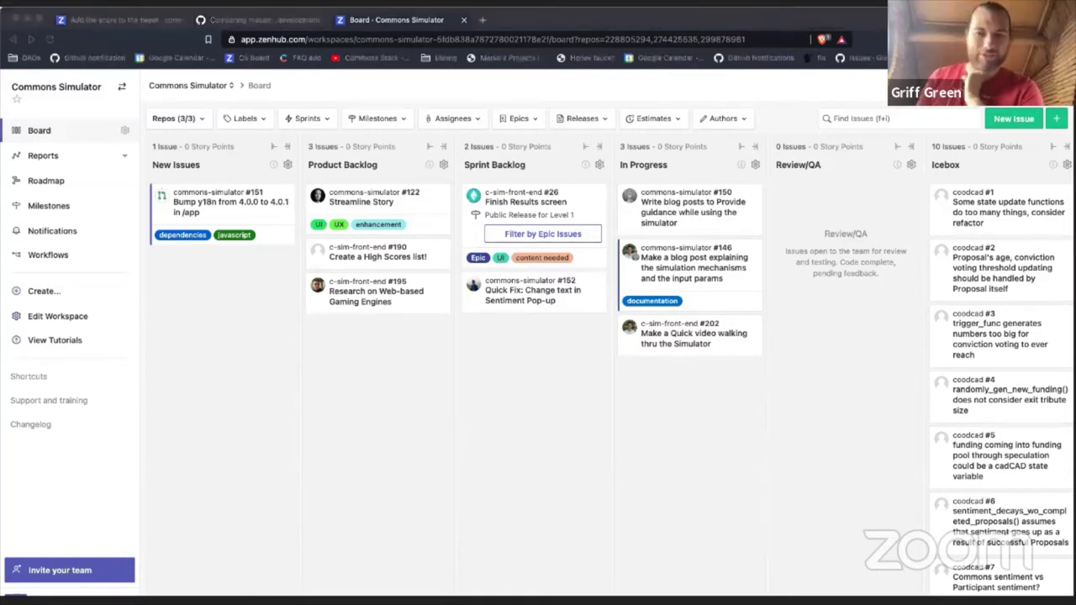
click(590, 403)
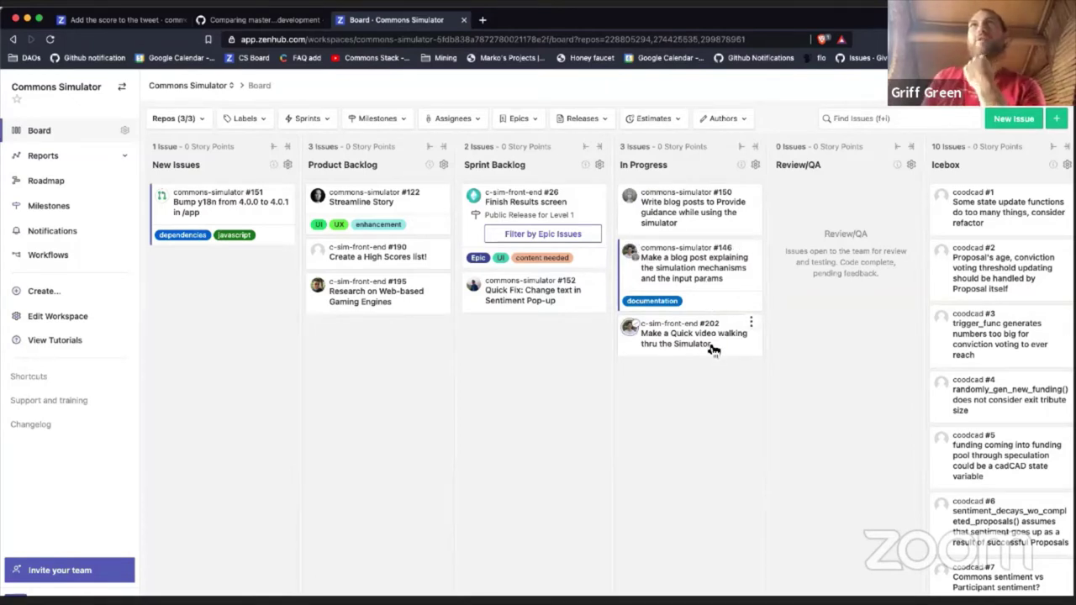
scroll(711, 349, right, 3)
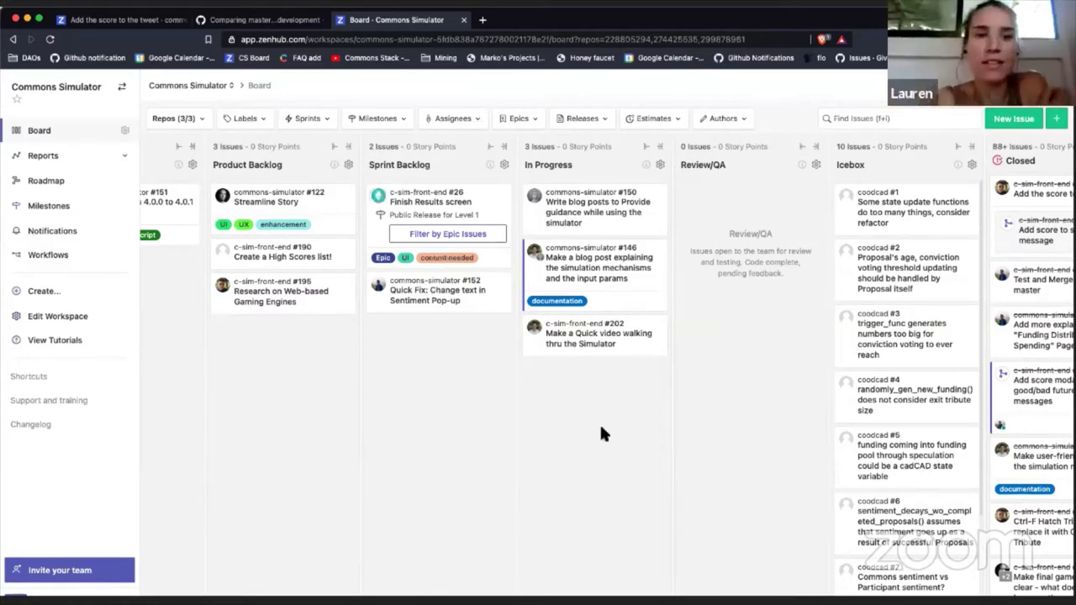
Step: Scroll the board left to bring the In Progress and Icebox columns into view
scroll(601, 428, left, 2)
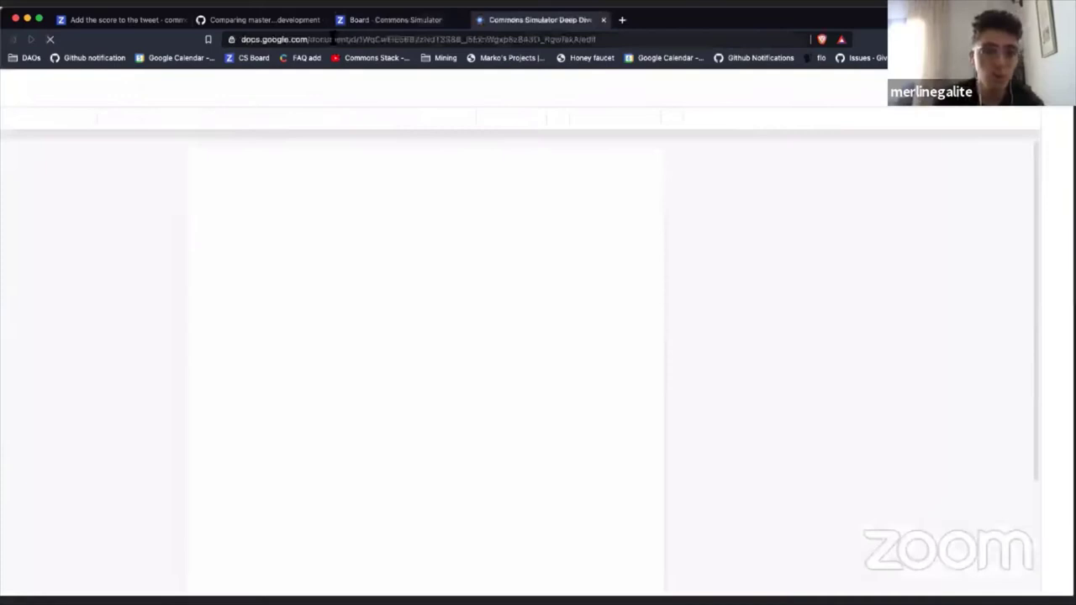
Step: Copy the document's URL, then read from the top editor's note down to the Part 2 introduction
drag(596, 39, 242, 38)
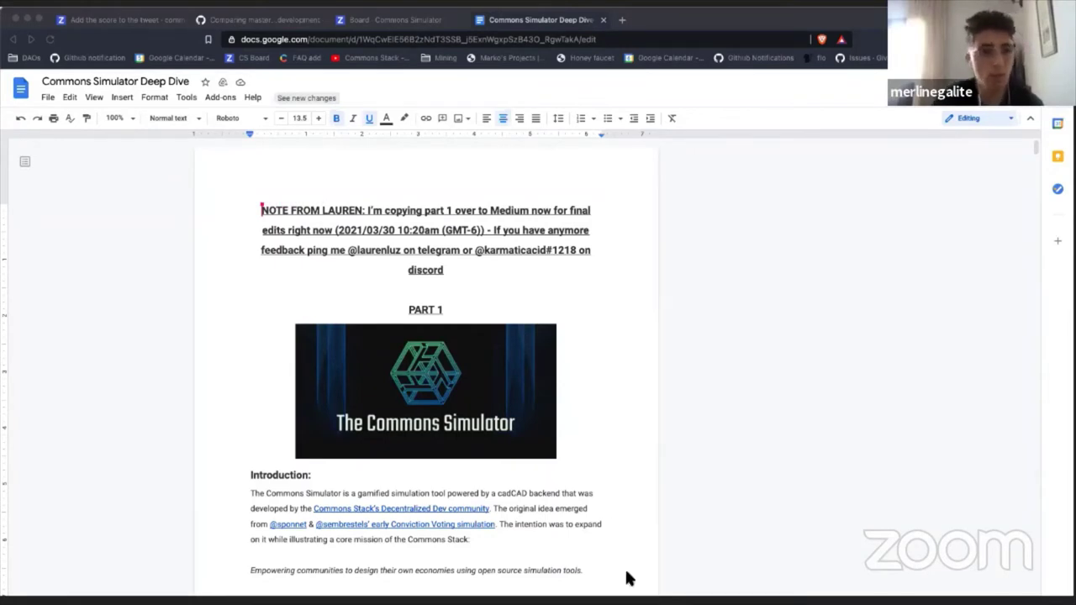
key(super+Tab)
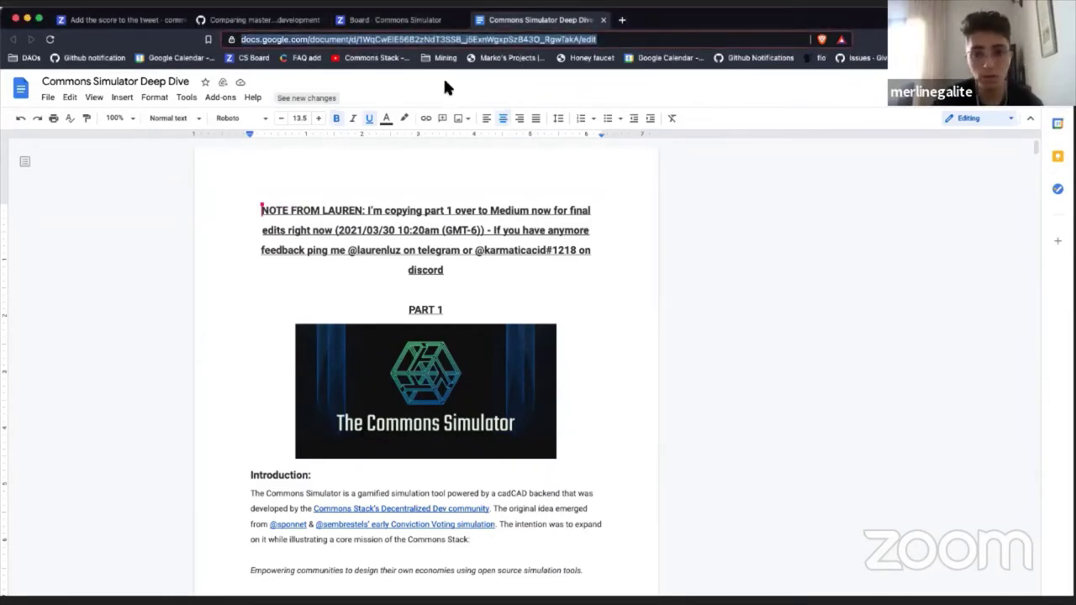
drag(261, 210, 594, 267)
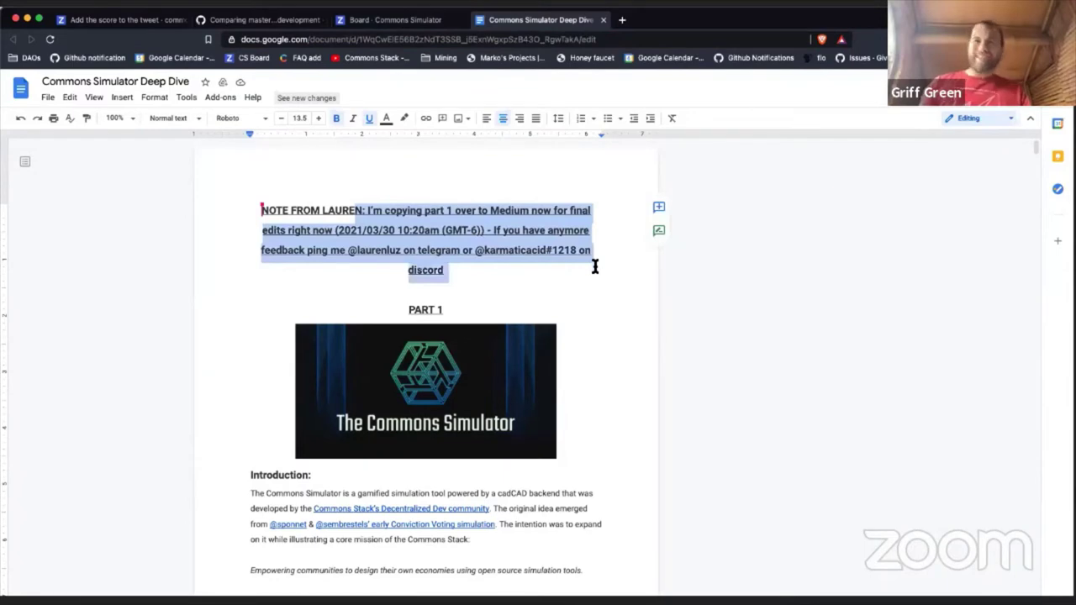
scroll(497, 407, down, 15)
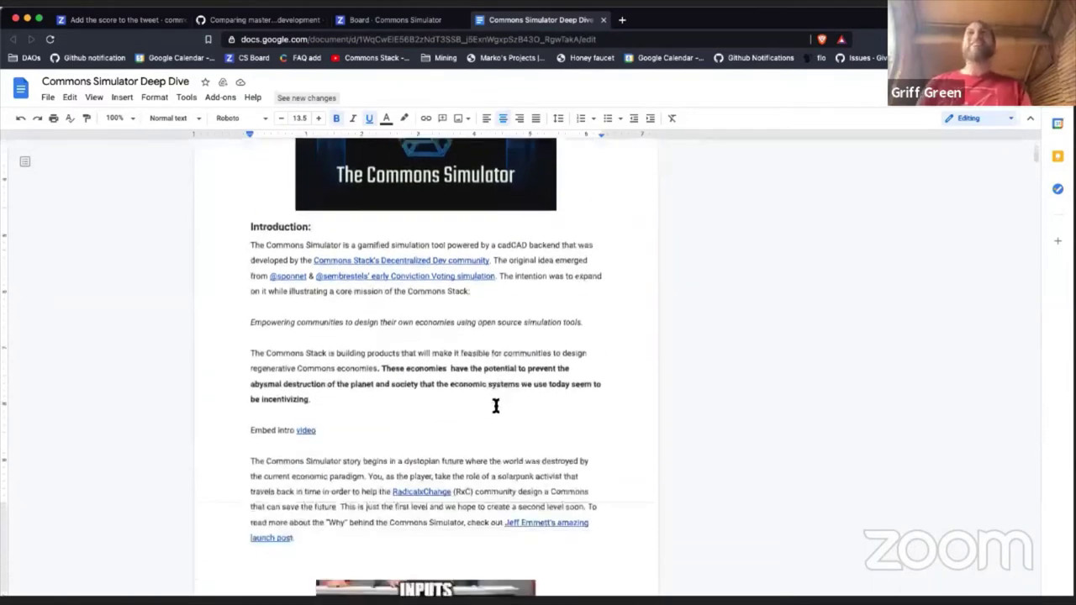
scroll(497, 407, down, 15)
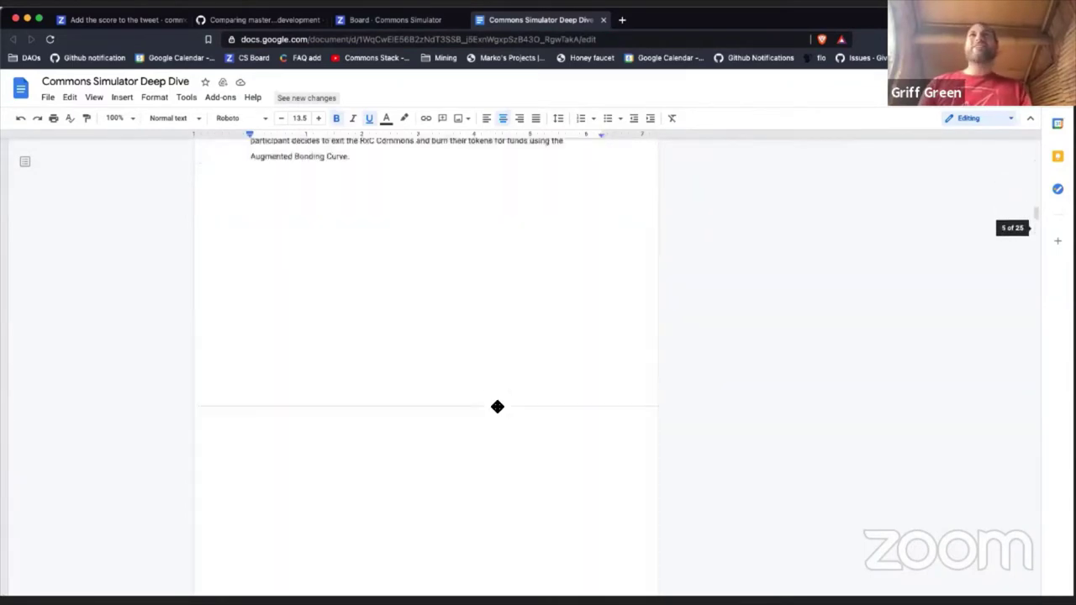
scroll(497, 407, down, 15)
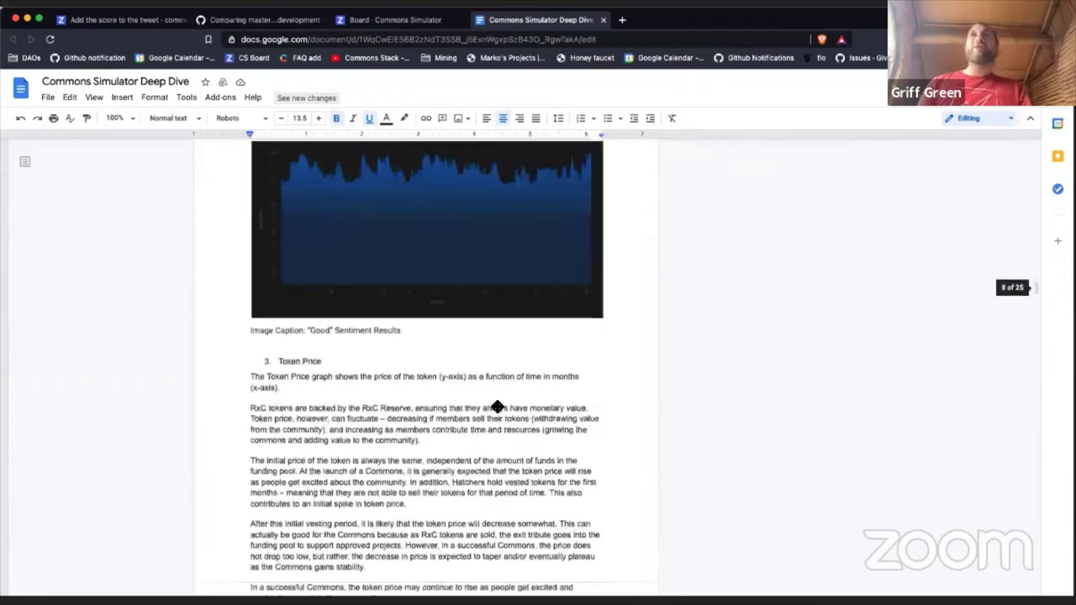
scroll(496, 406, down, 2)
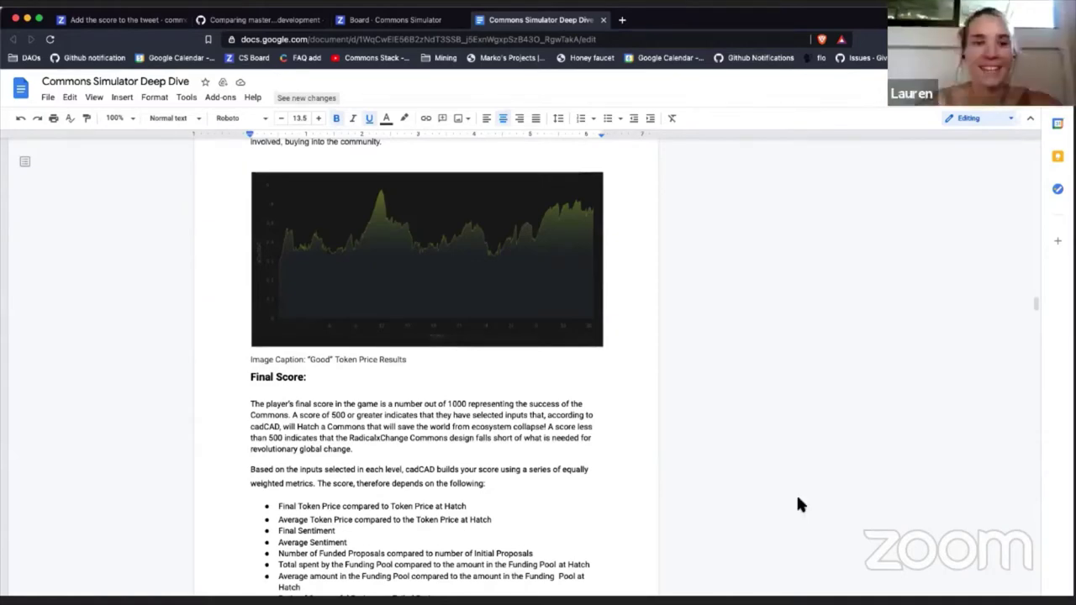
scroll(567, 437, down, 3)
scroll(567, 437, down, 15)
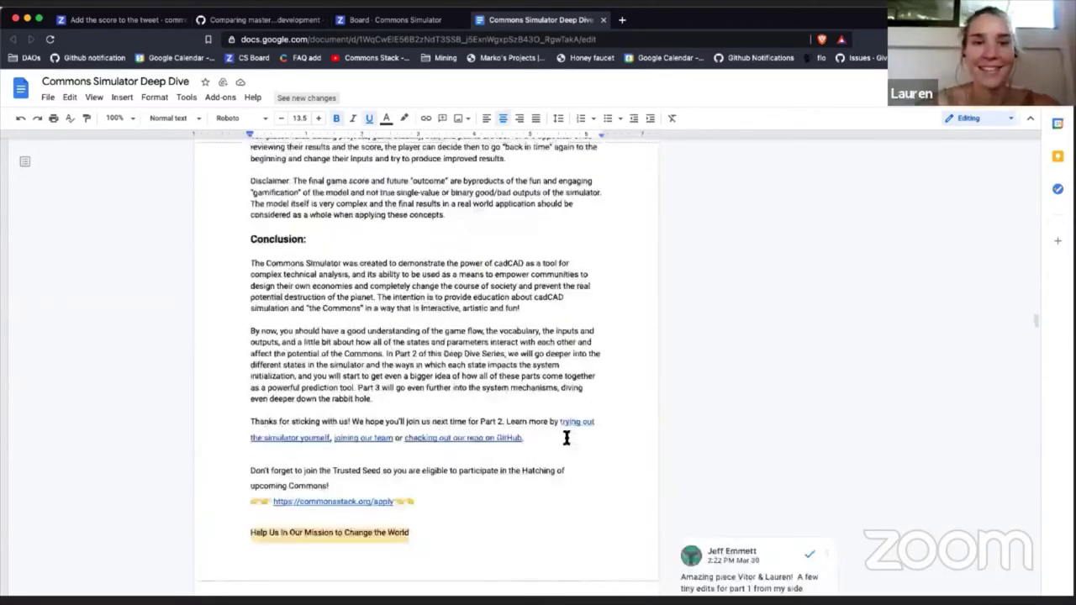
scroll(567, 438, up, 2)
scroll(567, 438, up, 1)
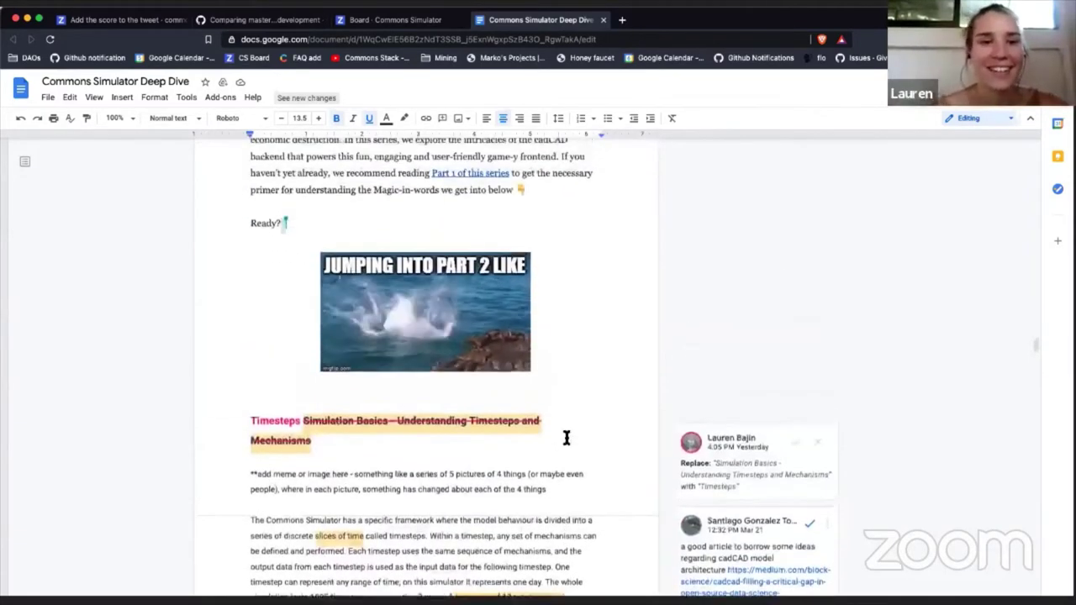
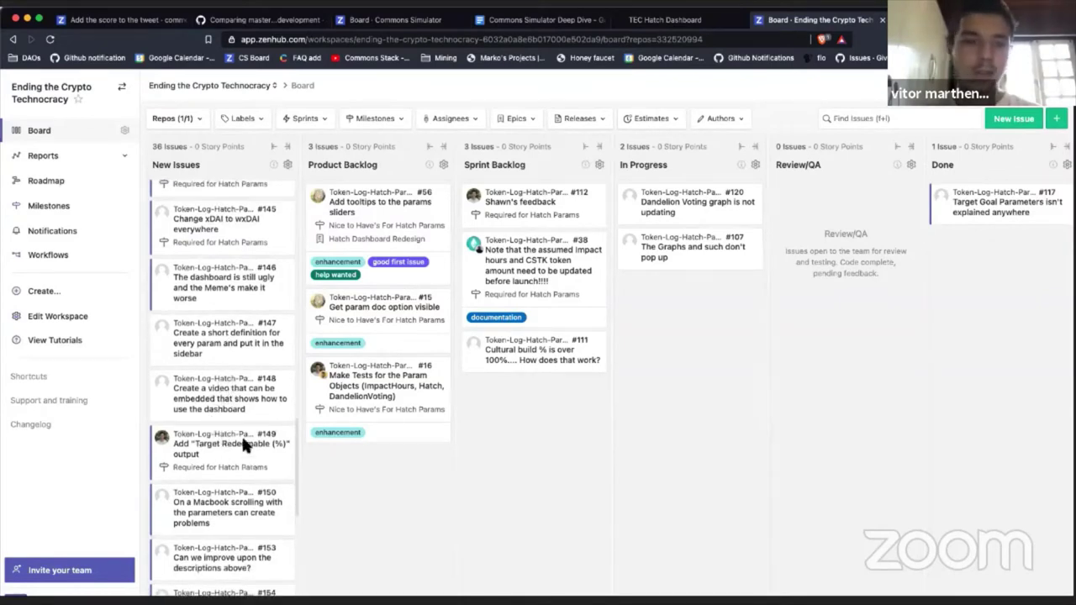
Step: Open issue #148 and assign it to yourself
click(246, 406)
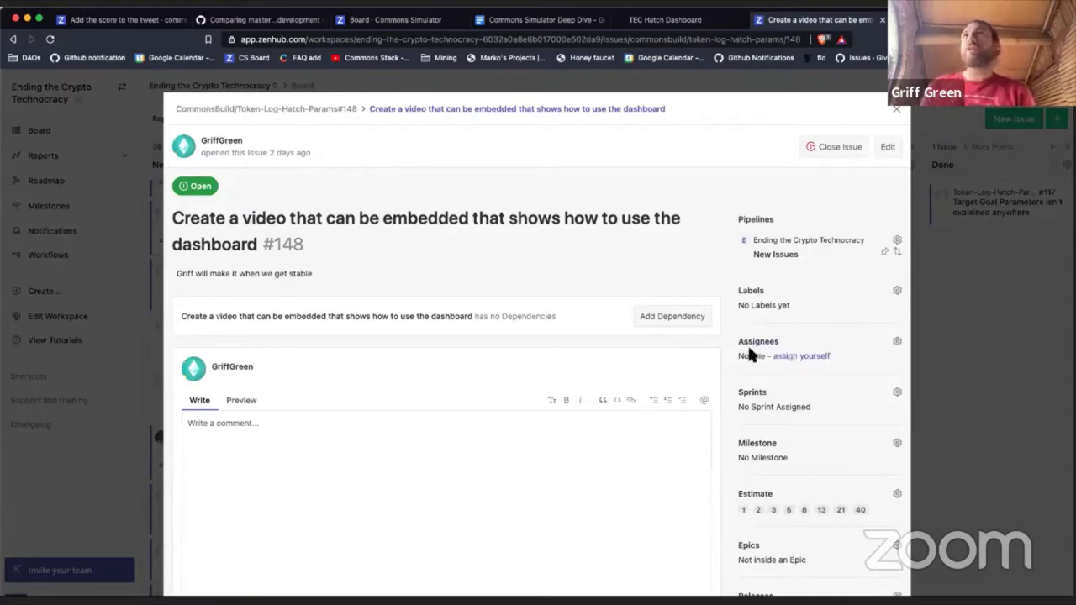
scroll(753, 353, down, 1)
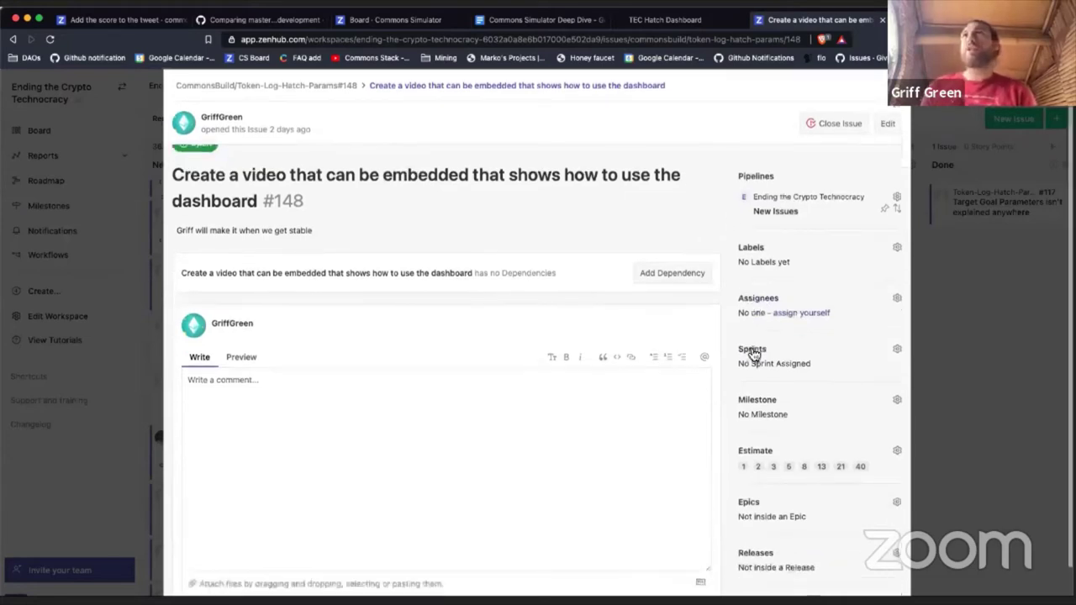
click(794, 313)
scroll(511, 437, down, 1)
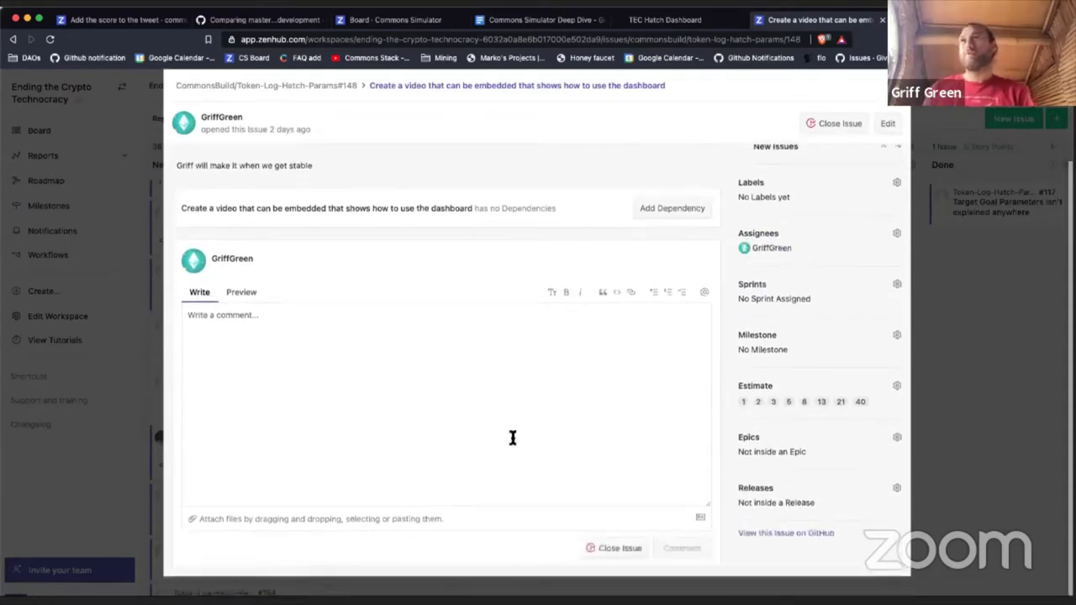
scroll(702, 227, up, 1)
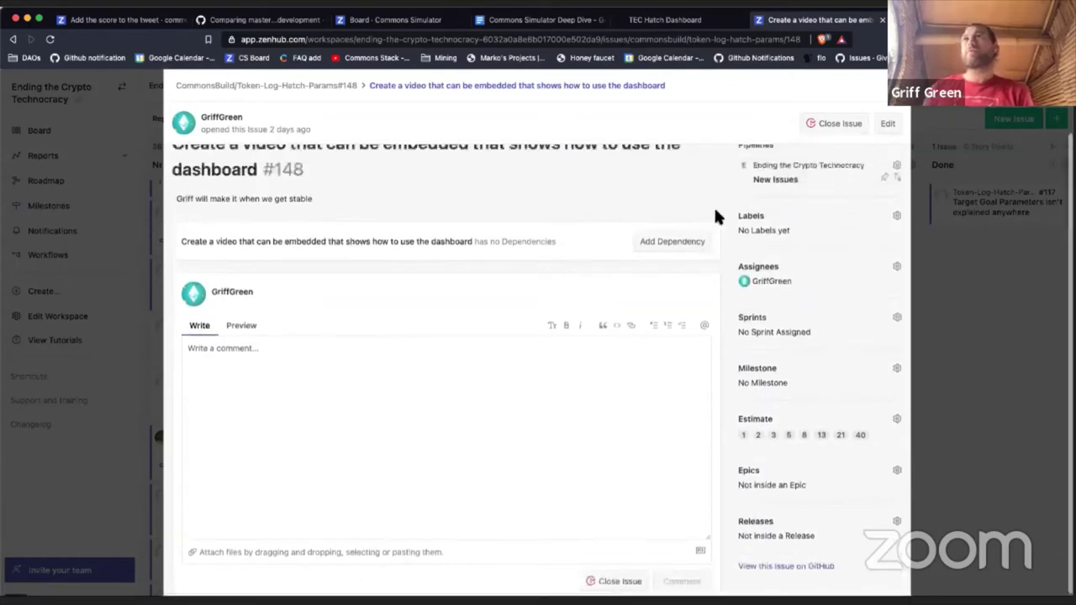
Step: Put issue #148 in the Required for Hatch Params milestone and close it
click(751, 324)
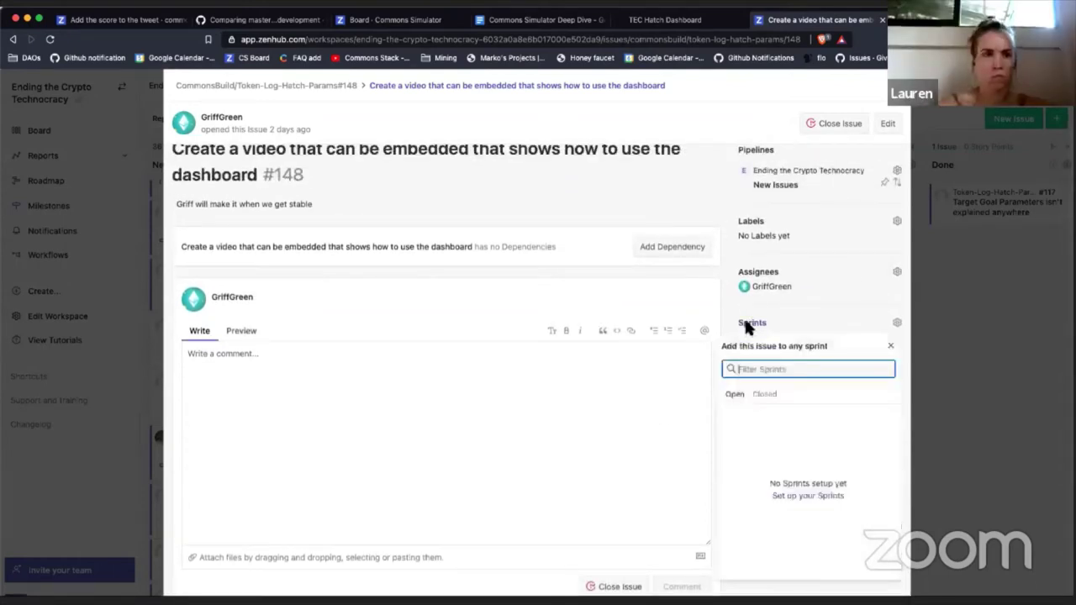
click(673, 332)
click(748, 374)
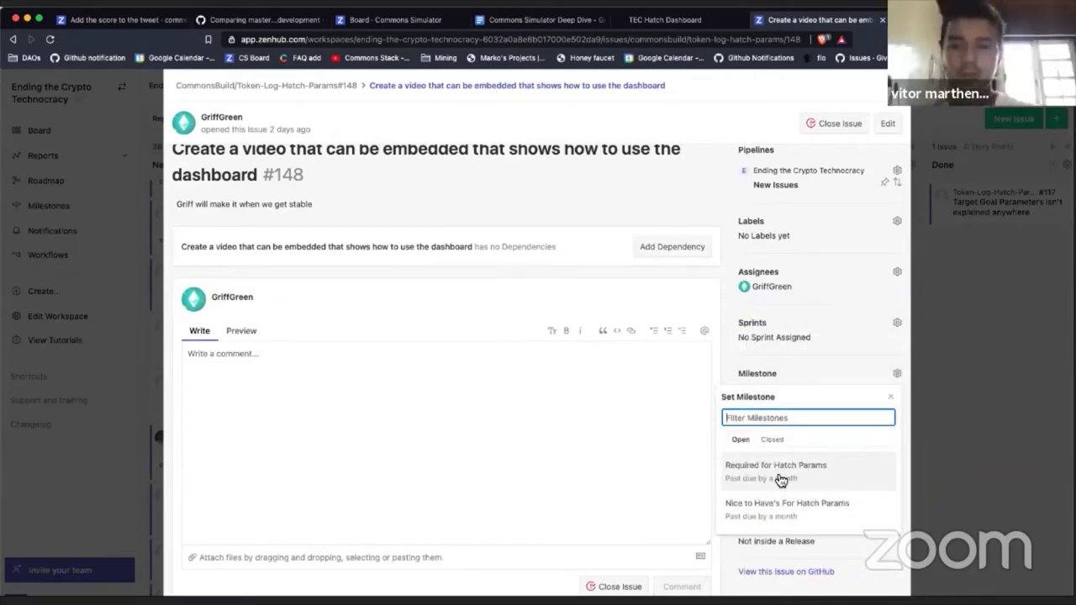
click(779, 476)
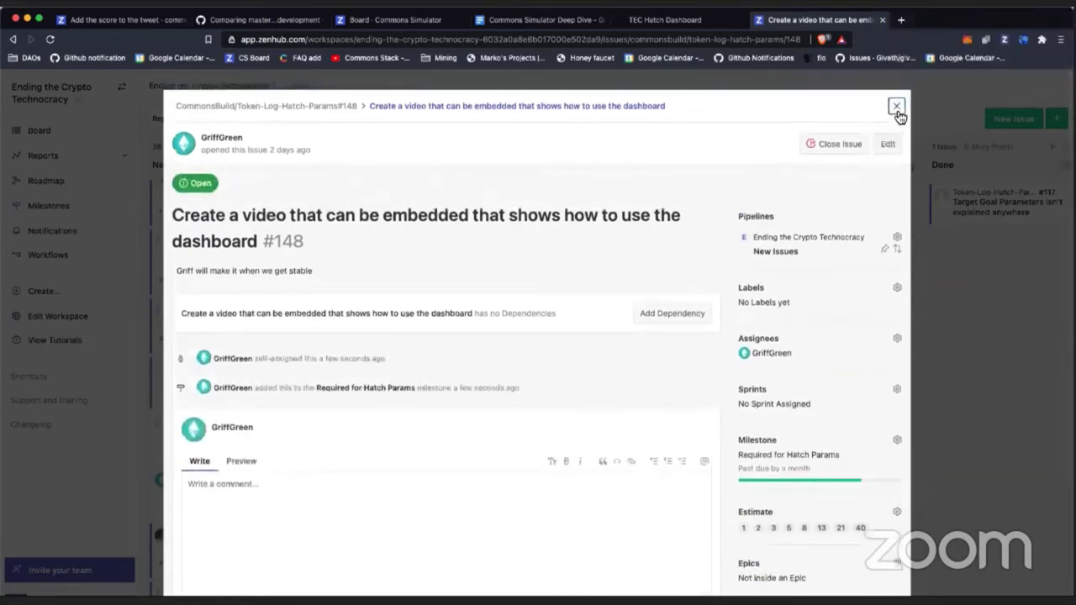
click(897, 108)
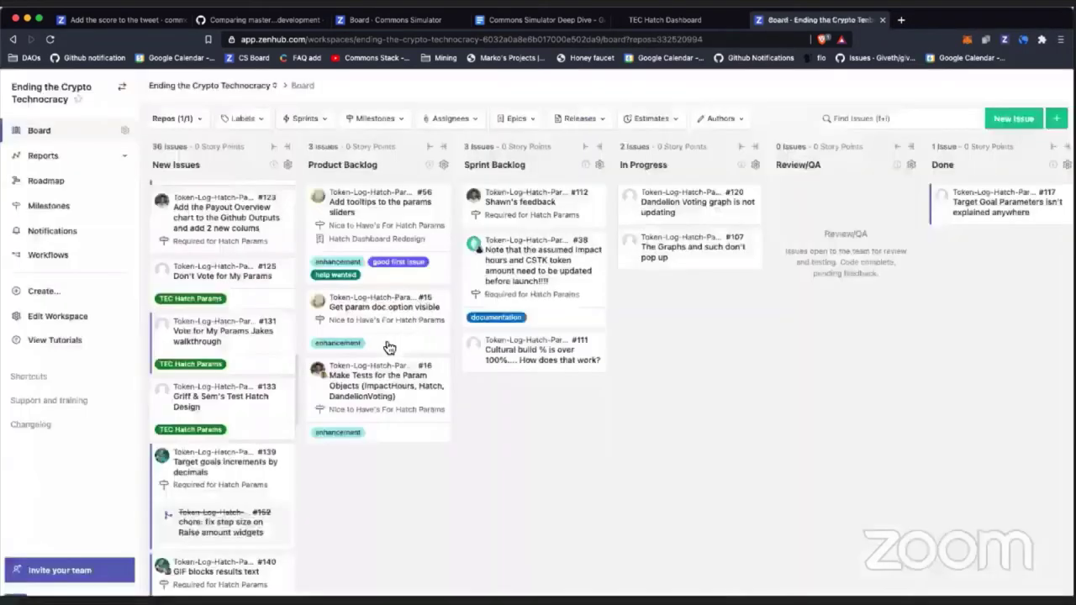
Step: Move issue #149 into the In Progress pipeline, then open issue #150's details
scroll(234, 461, down, 1)
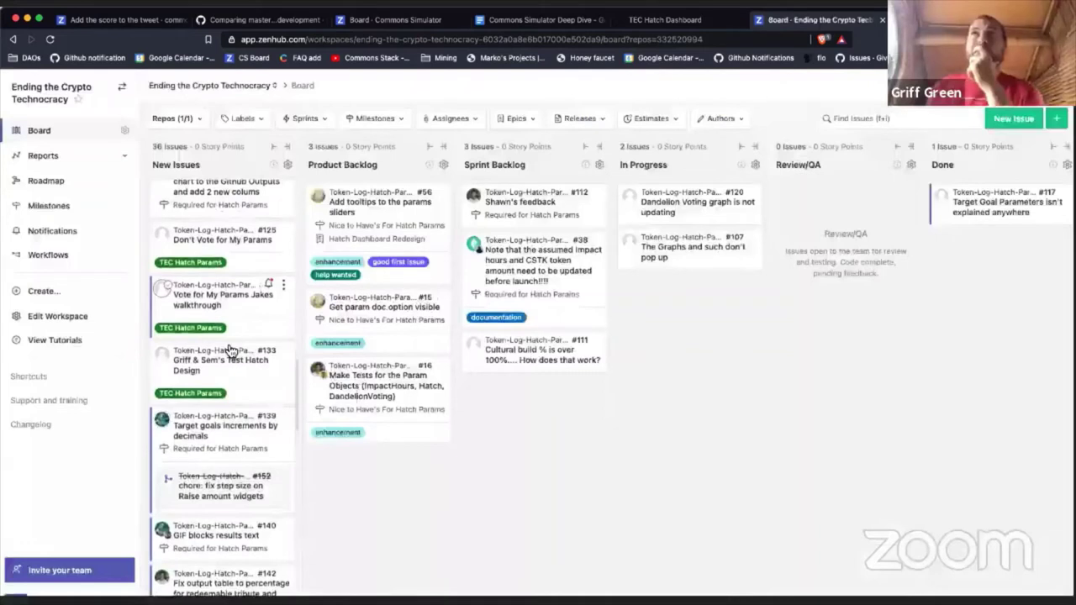
scroll(230, 350, down, 1)
scroll(240, 377, down, 1)
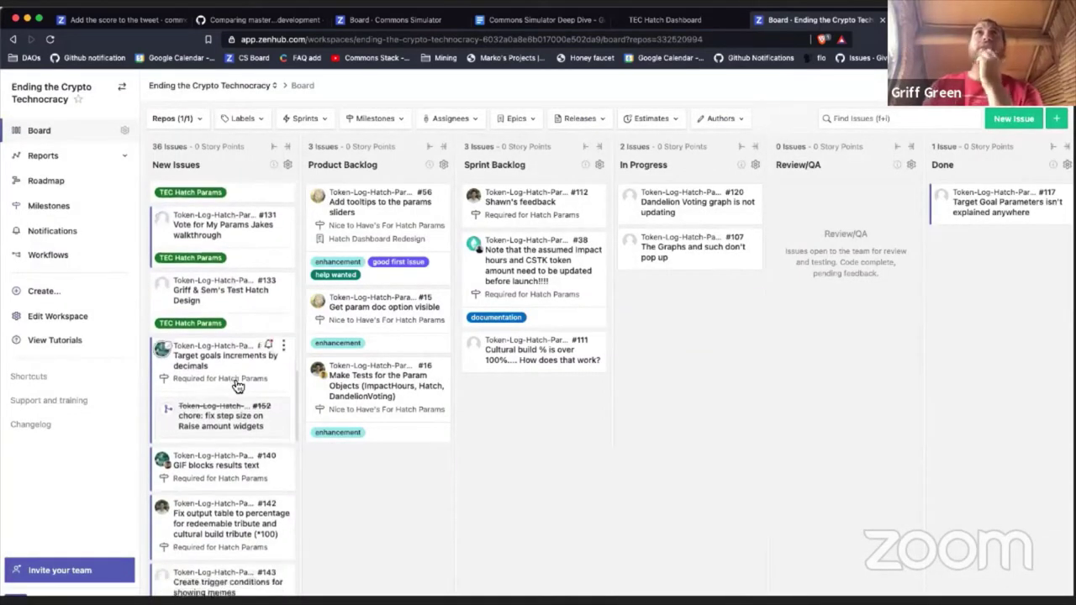
scroll(238, 385, down, 8)
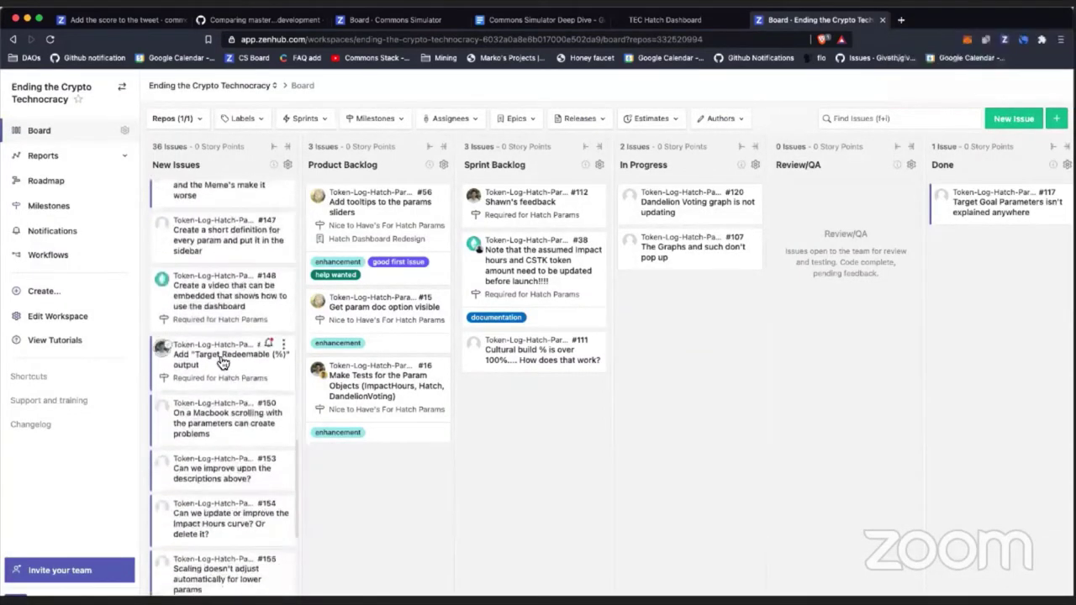
click(220, 360)
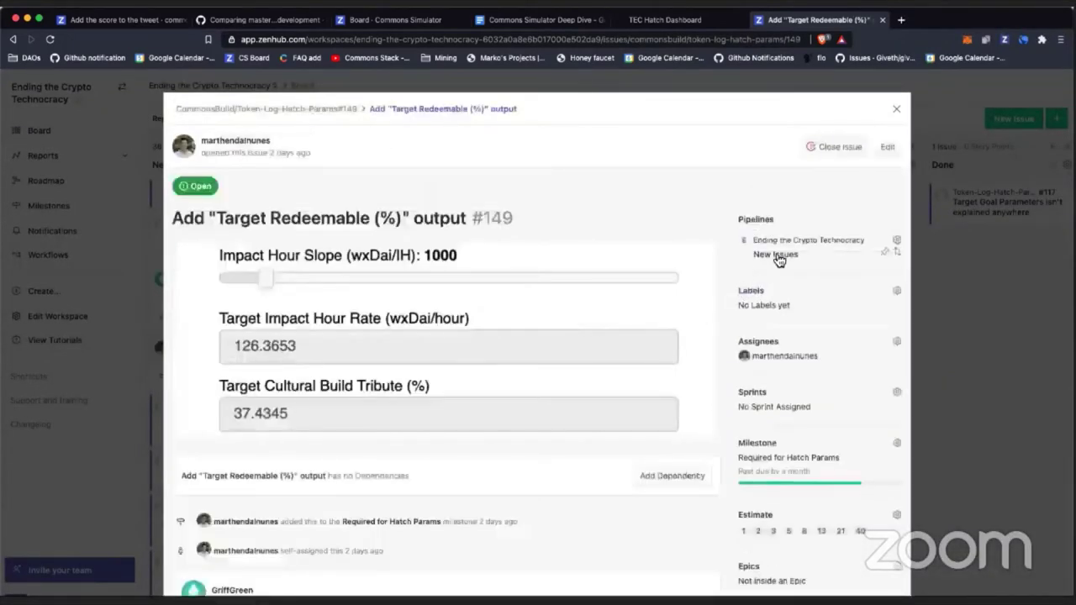
click(780, 261)
click(724, 375)
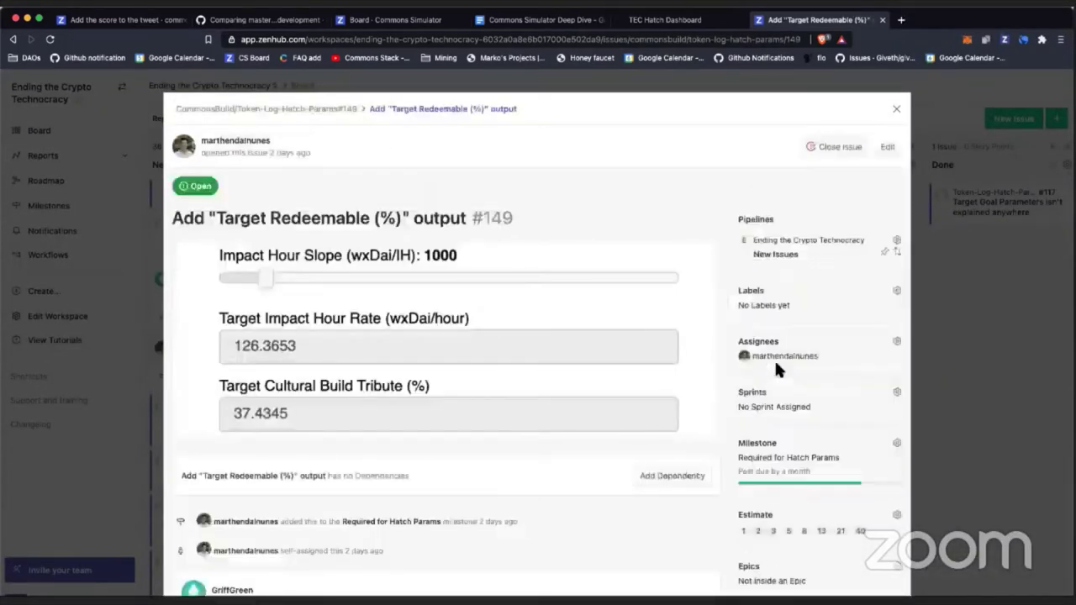
click(896, 107)
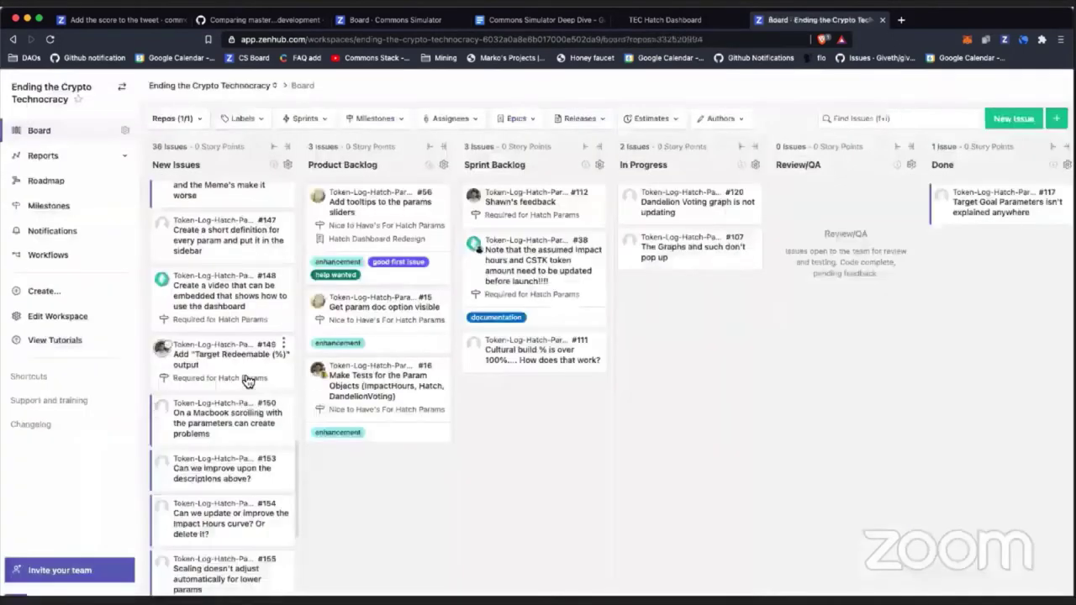
click(228, 414)
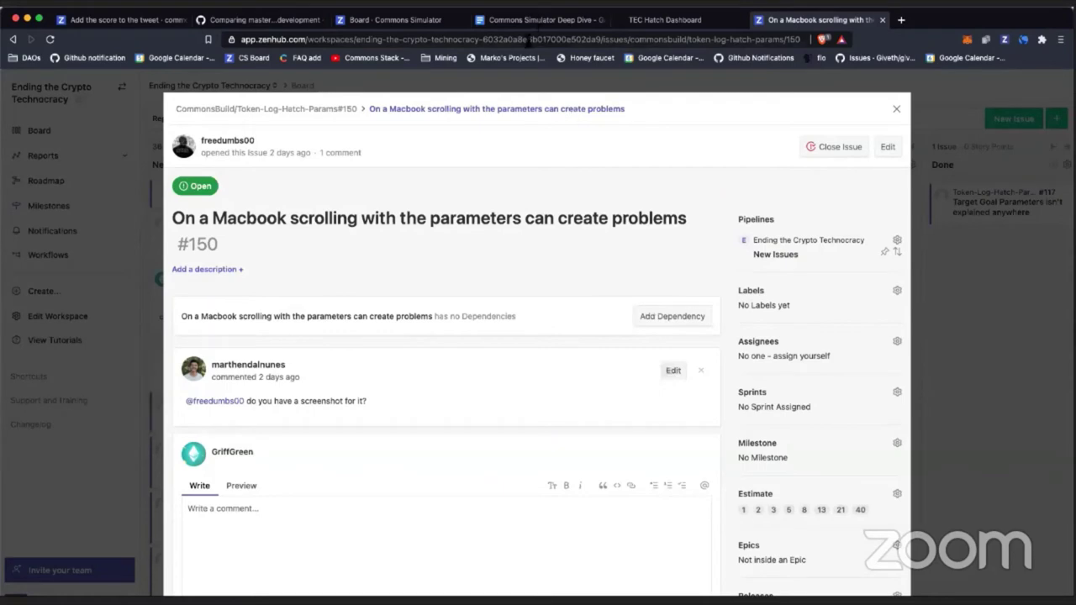
Step: Copy issue #150's web address from the address bar
click(529, 39)
key(super+a)
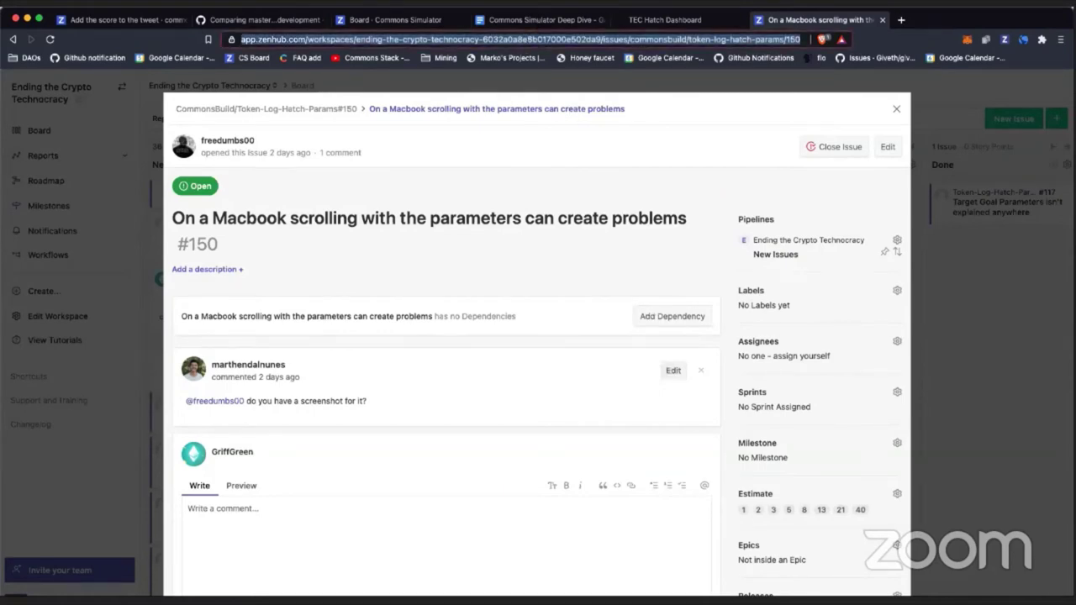
key(super+Tab)
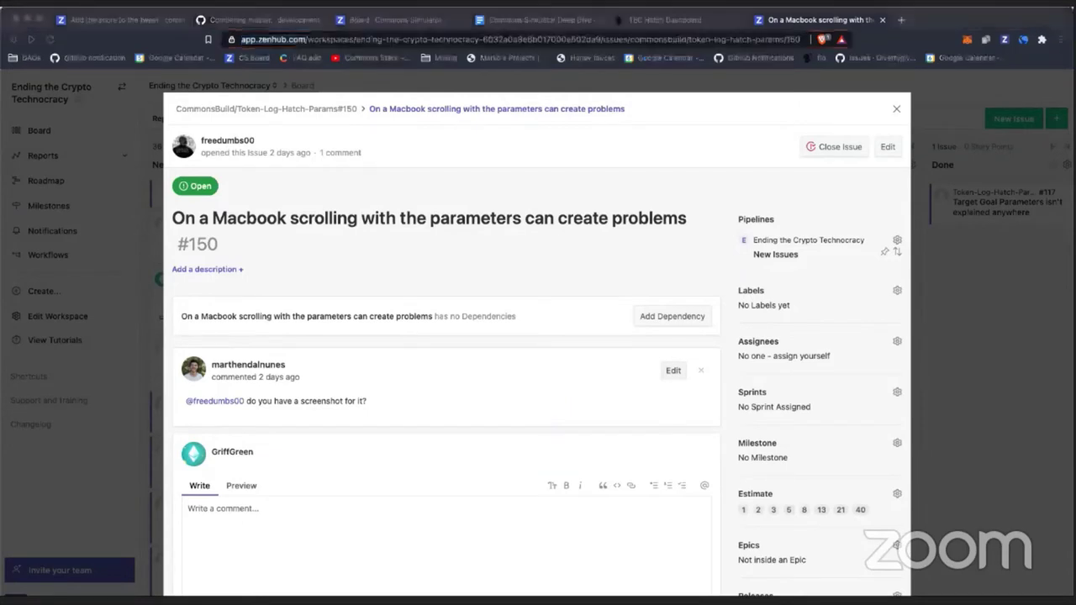
key(super+Tab)
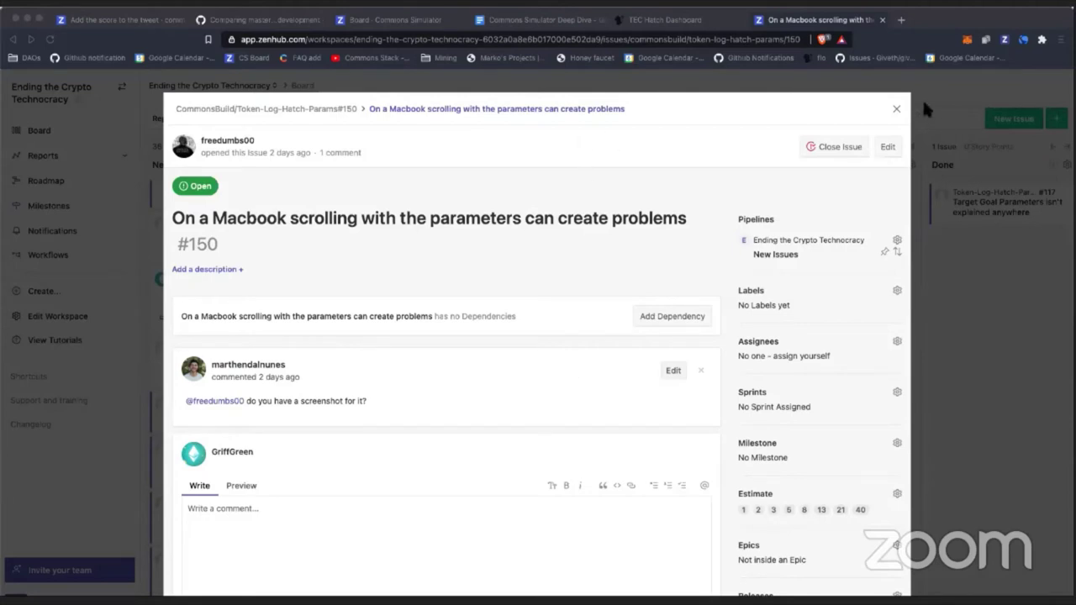
Step: Drag issue #150 from New Issues into Product Backlog, then open issue #153
click(897, 108)
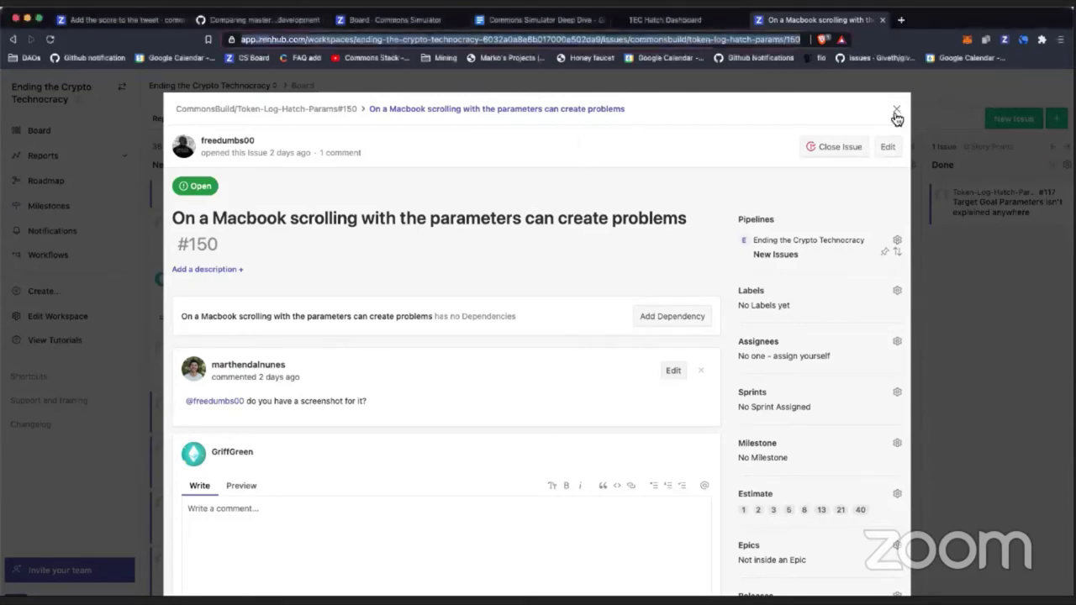
click(897, 109)
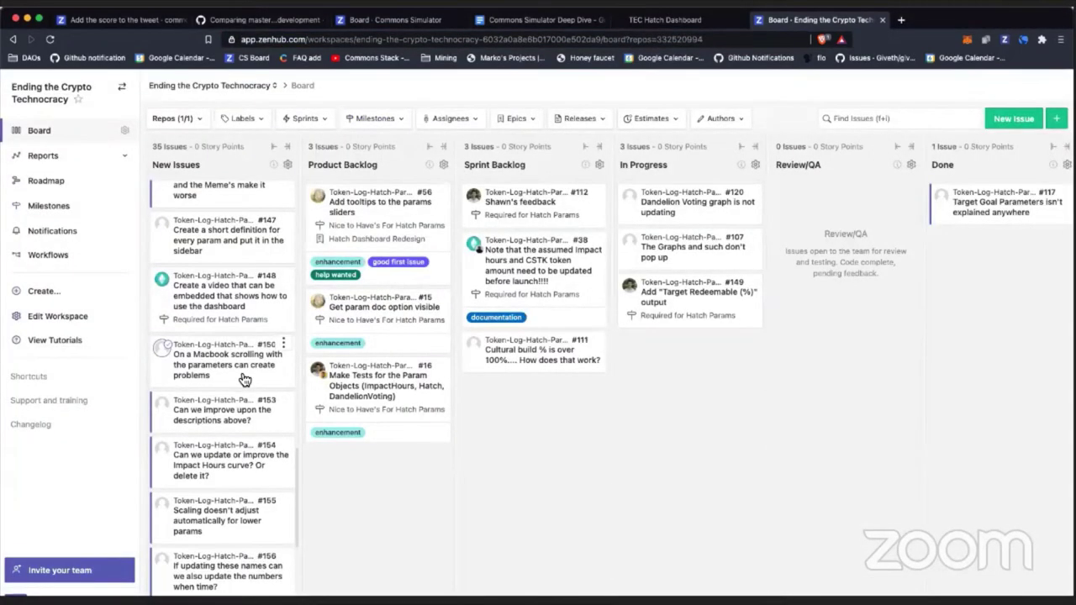
drag(244, 379, 361, 465)
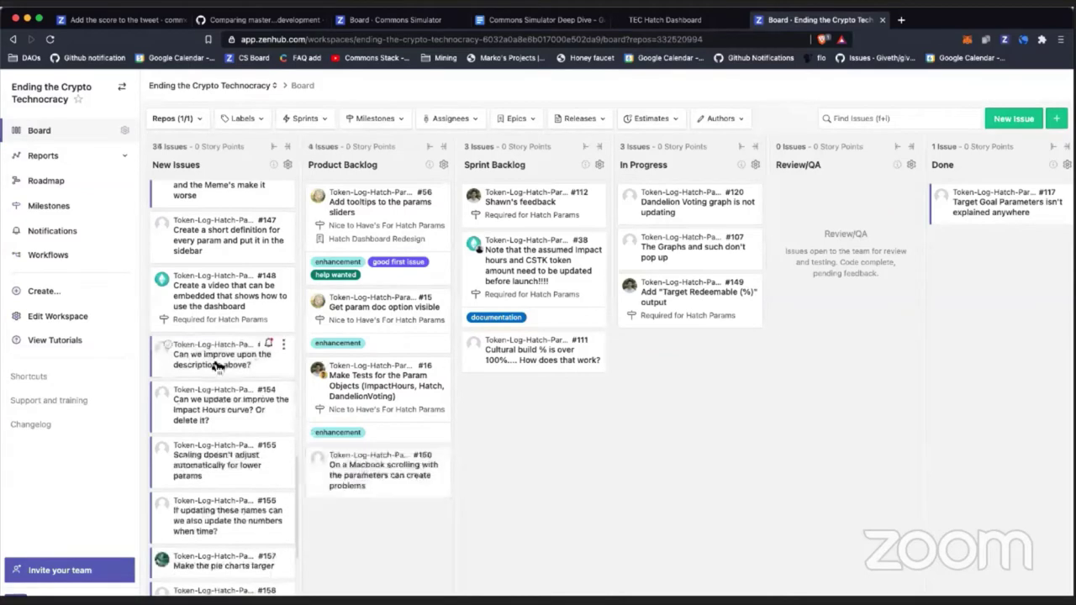
click(216, 358)
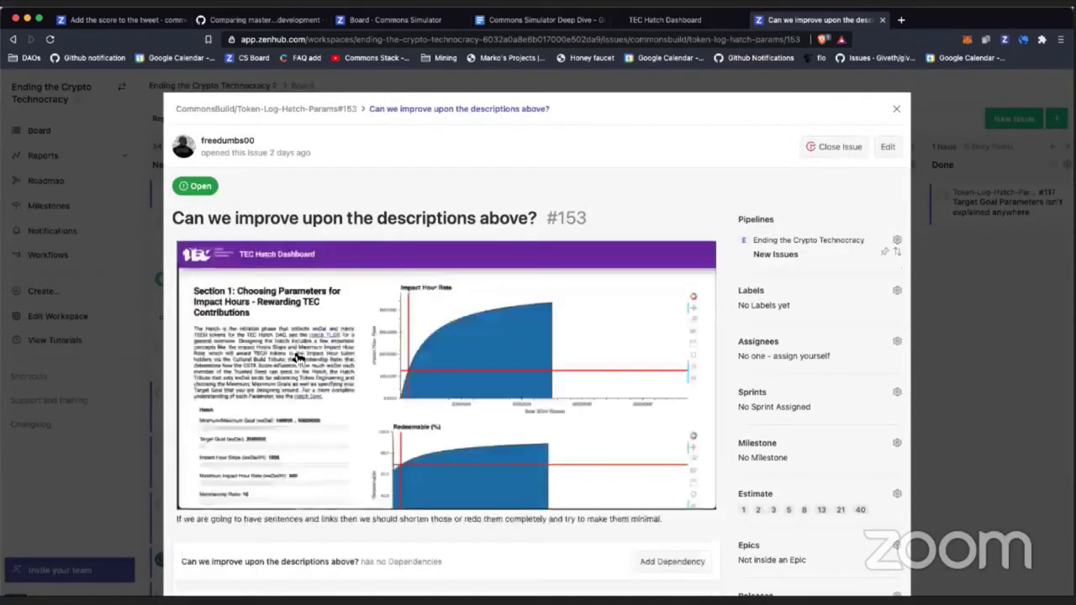
Step: Start a comment on issue #153 reading 'Yeah no one is going to read this.'
scroll(297, 359, down, 3)
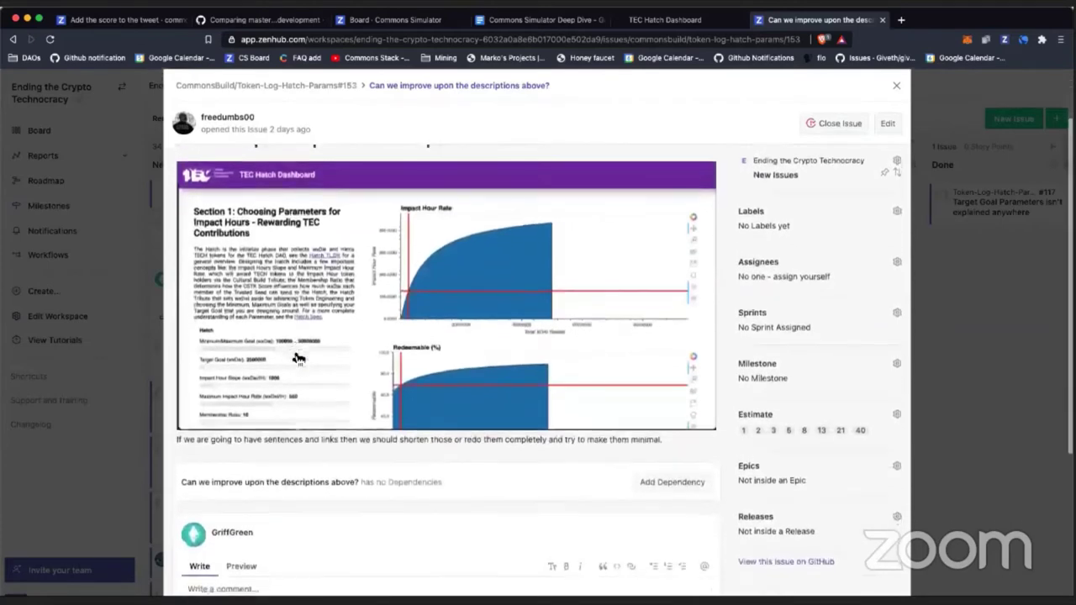
scroll(297, 358, down, 1)
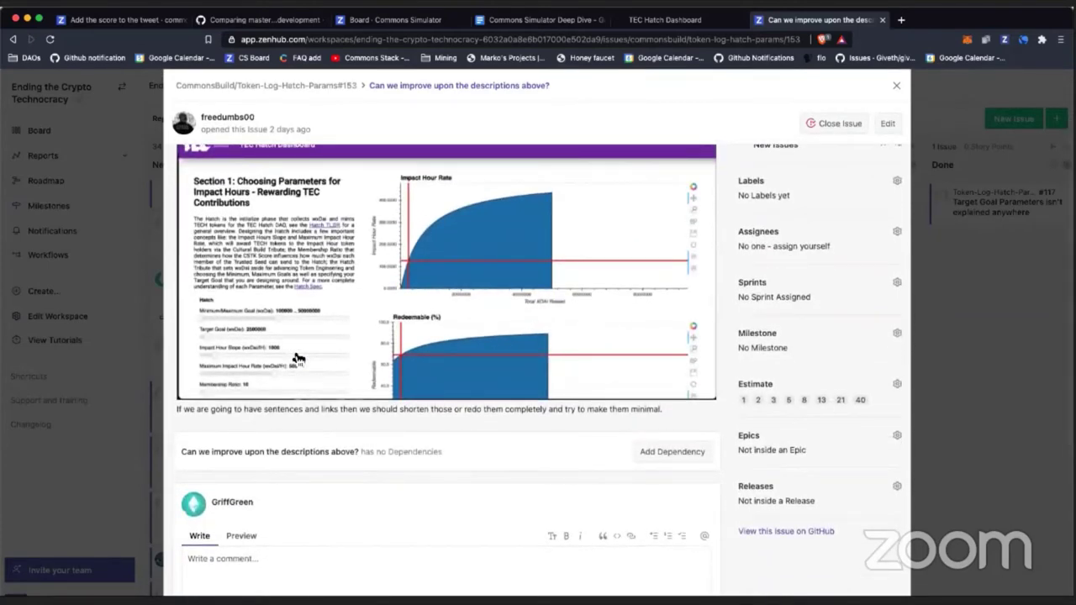
scroll(315, 442, down, 3)
click(301, 487)
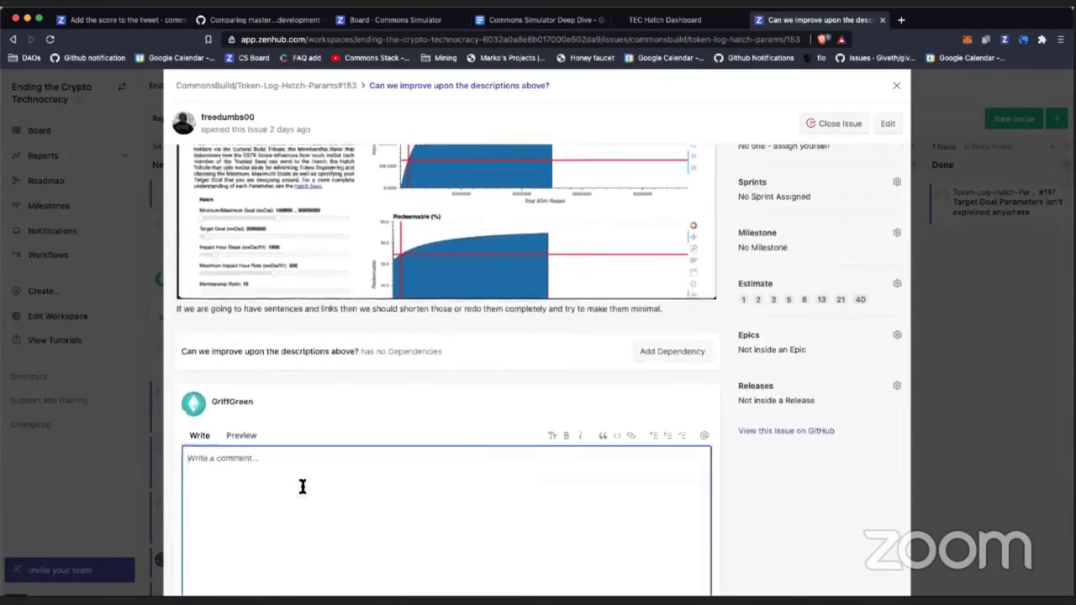
text(Yeah no on)
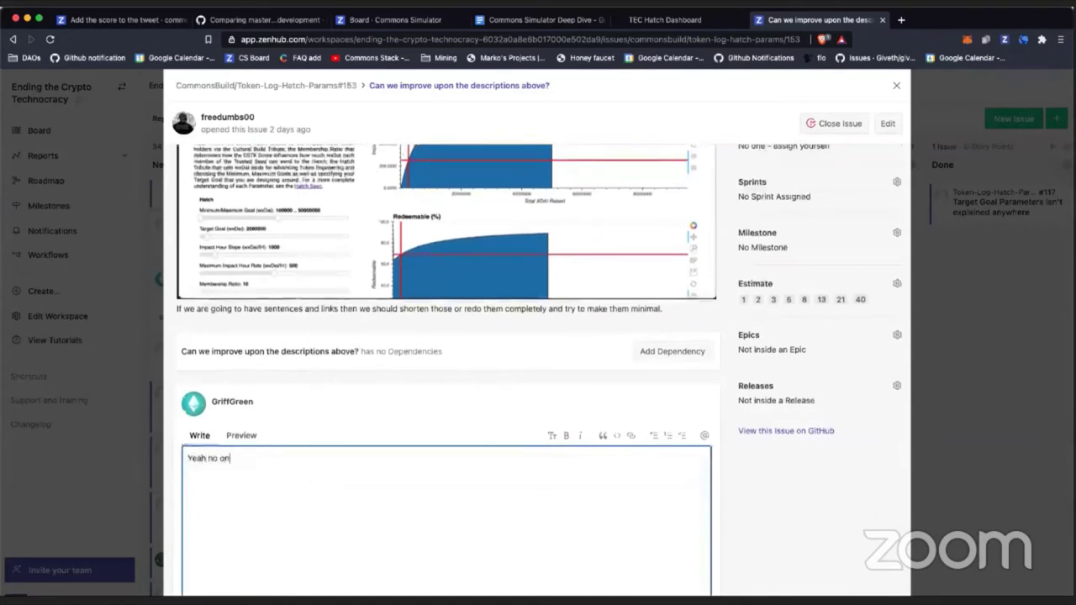
text(e is reading these...)
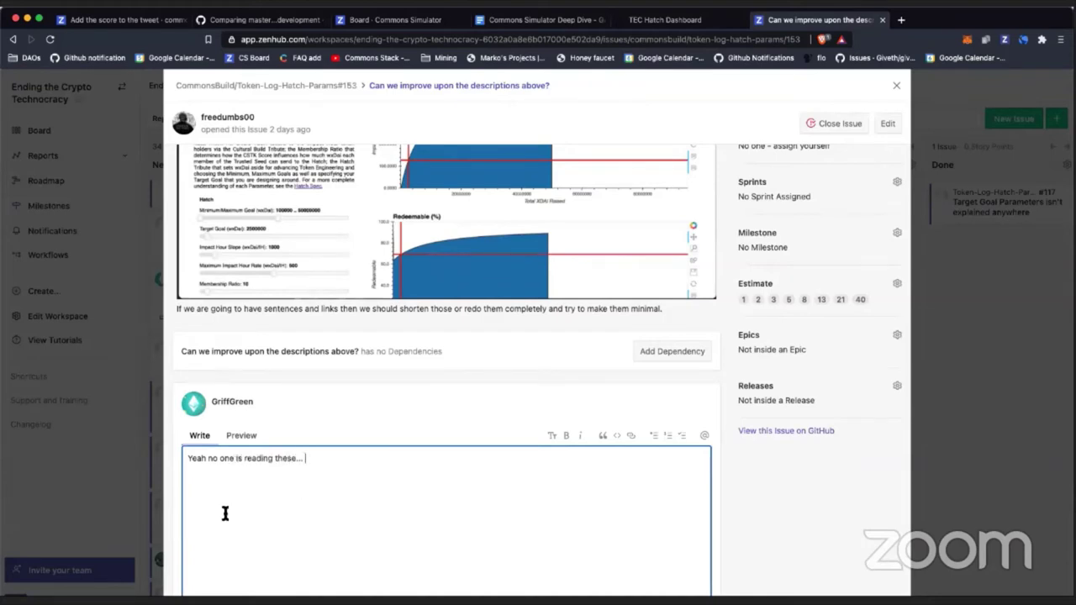
double_click(251, 459)
text(going to read this.)
Step: Remove leftover words and continue the comment with '.. When we'
key(shift+End)
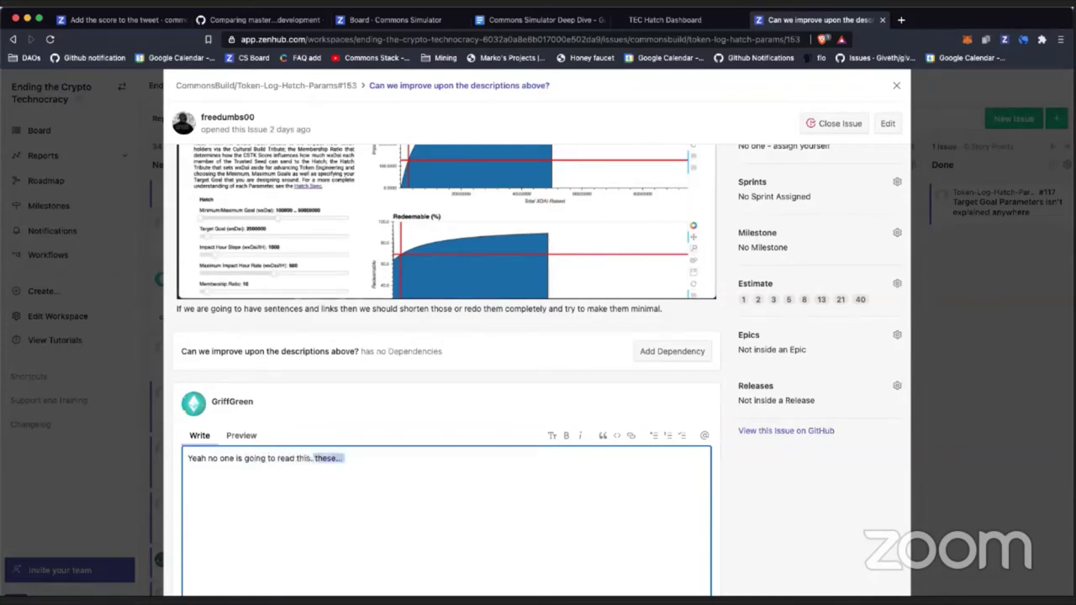
key(BackSpace)
text(.. )
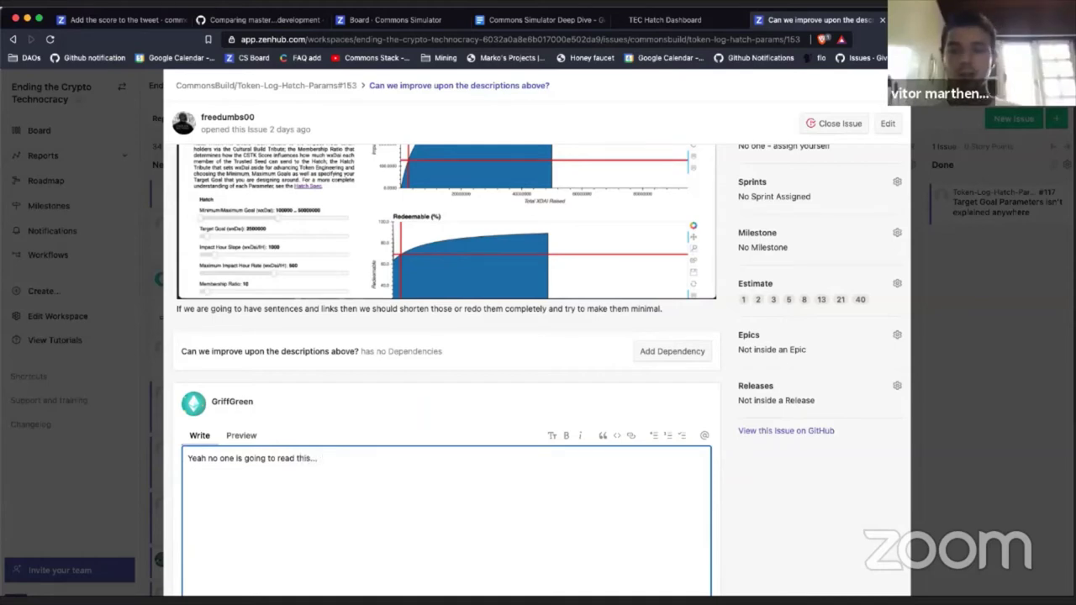
text(Welln we)
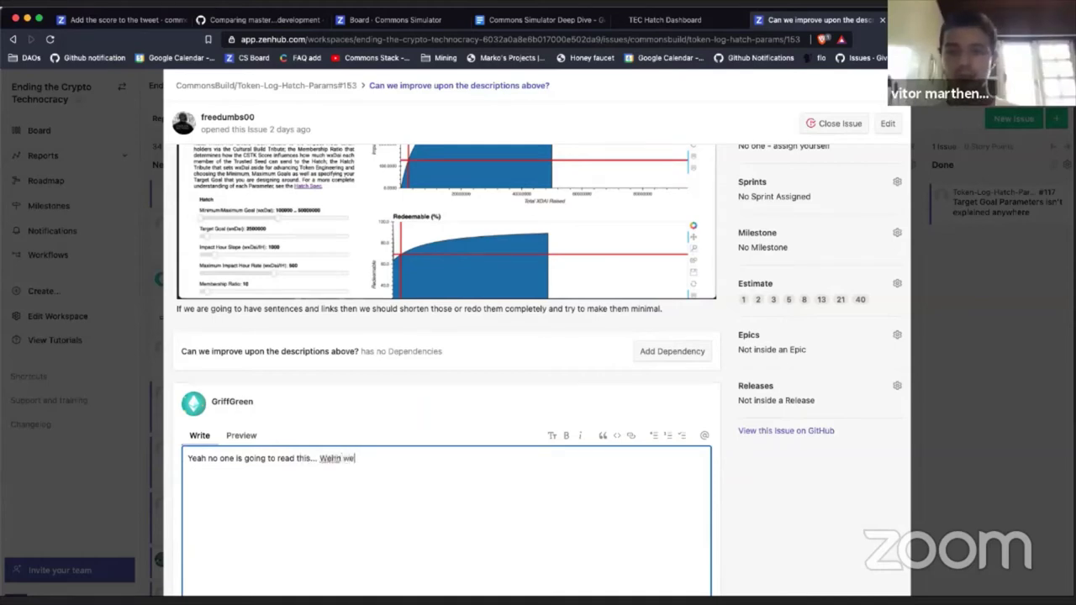
text(do)
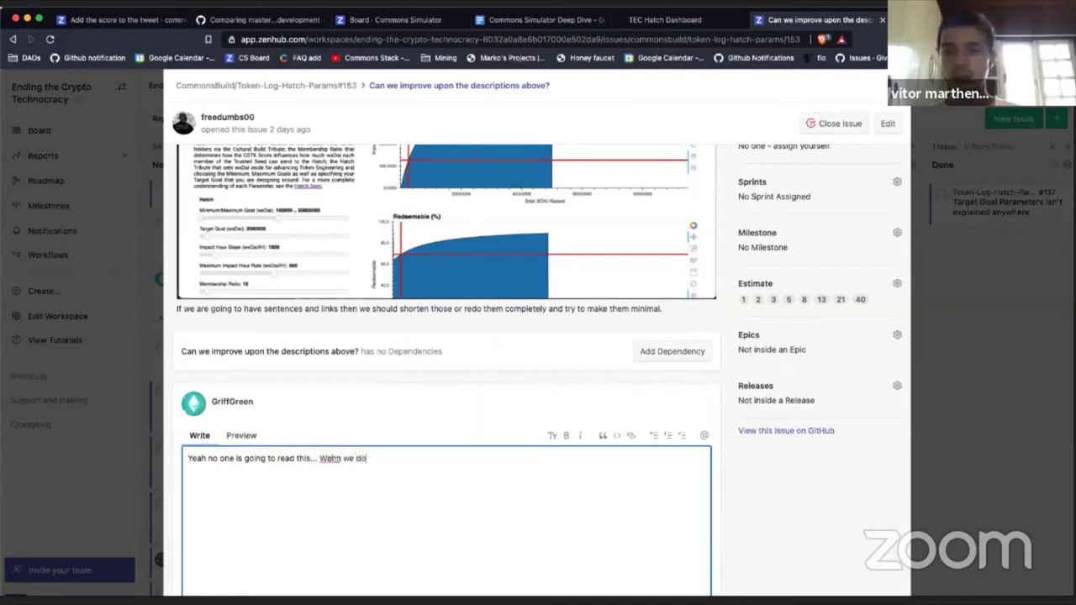
key(BackSpace)
key(BackSpace)
key(BackSpace)
key(BackSpace)
key(BackSpace)
key(BackSpace)
key(BackSpace)
key(BackSpace)
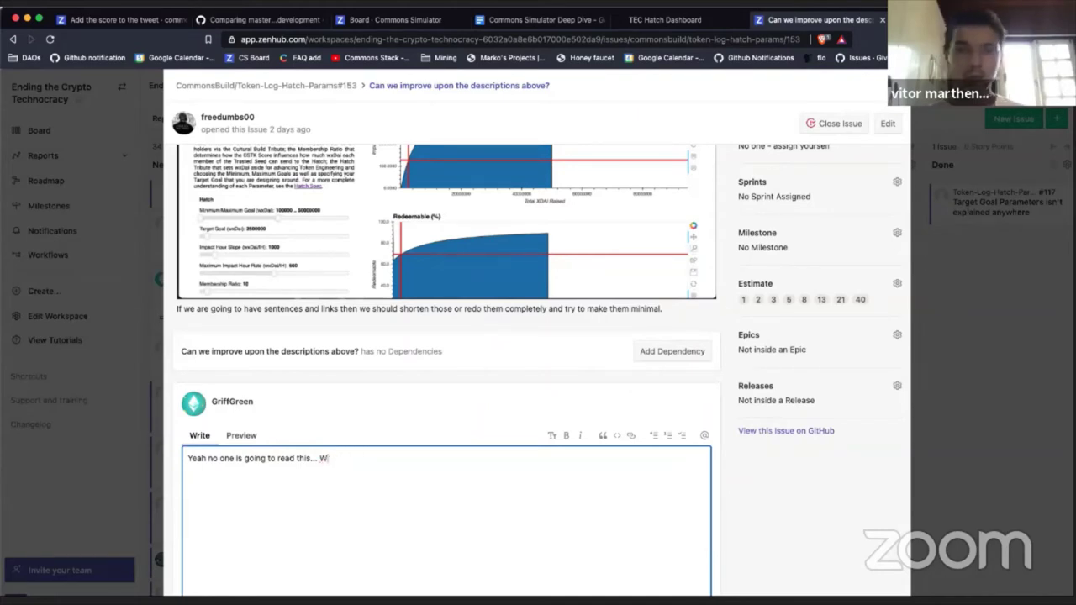
text(en we)
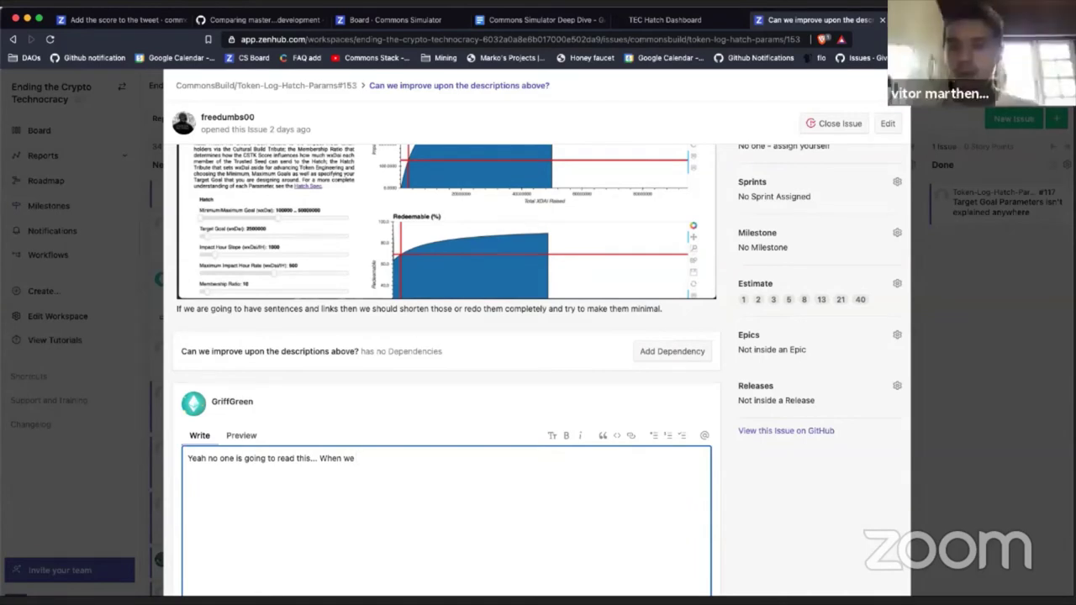
scroll(342, 483, down, 1)
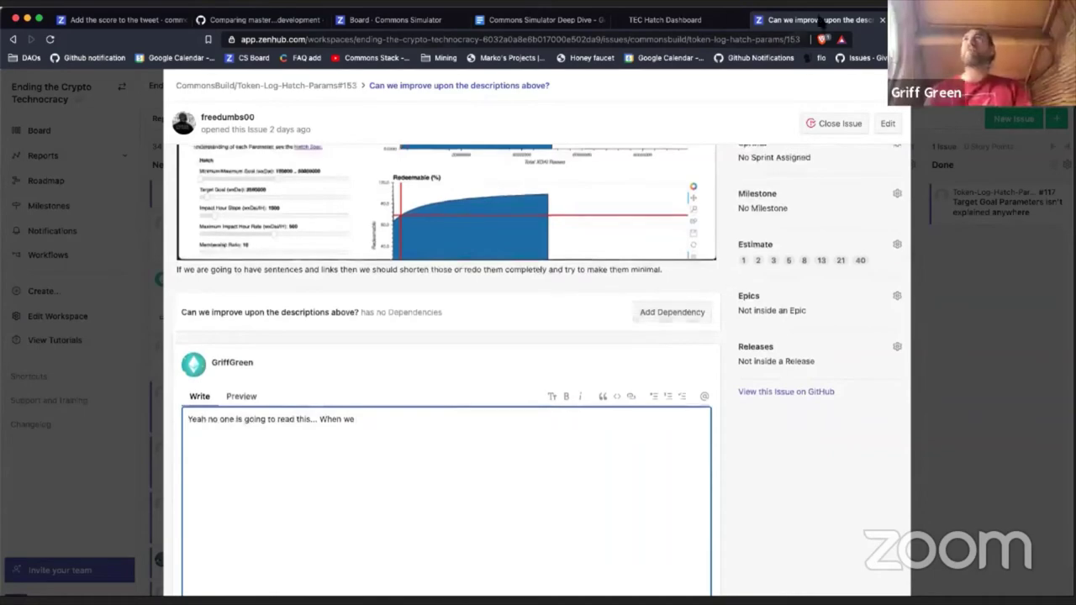
Step: Load the copied issue #150 URL in the Commons Simulator tab, then show the TEC Hatch Dashboard
click(392, 23)
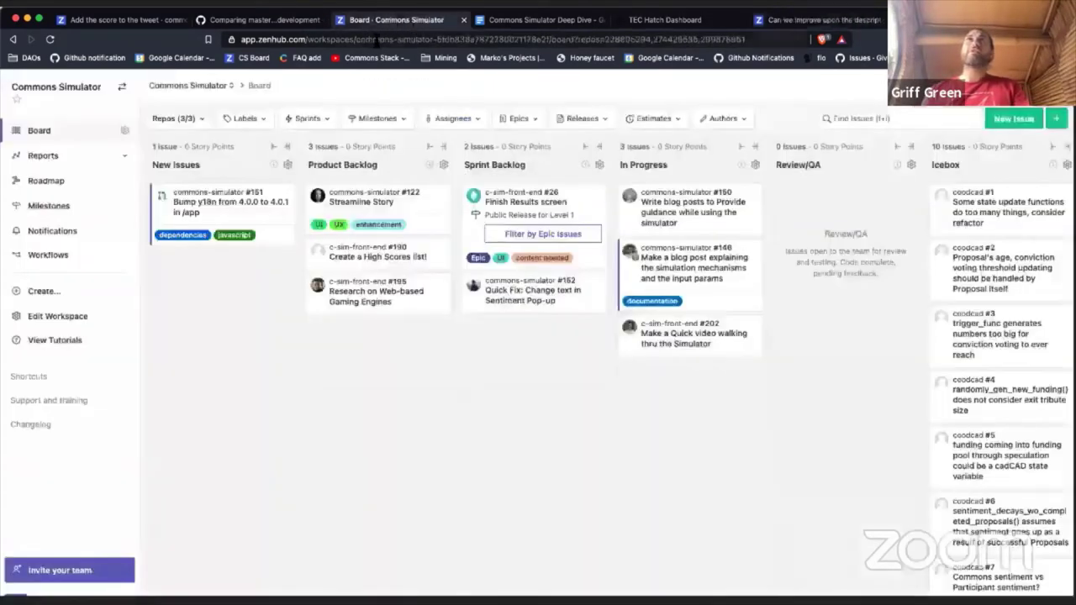
click(376, 39)
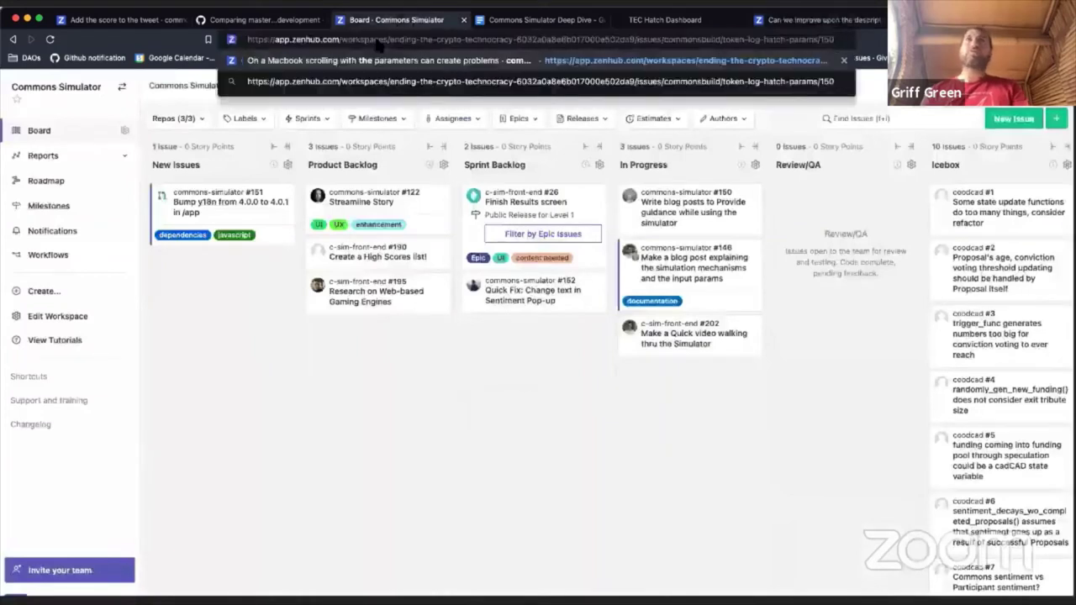
key(Return)
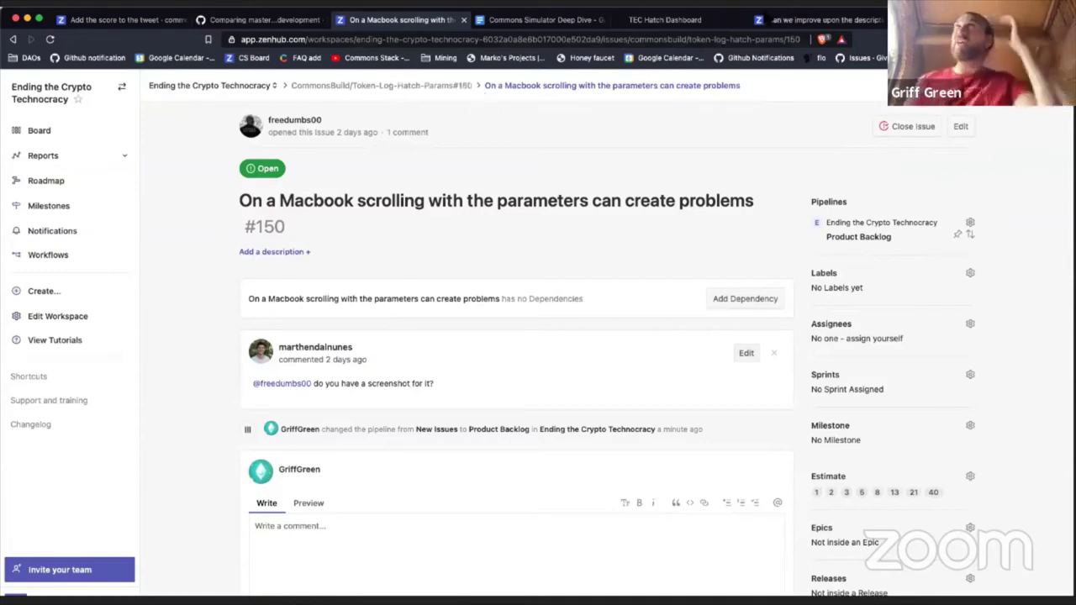
click(673, 19)
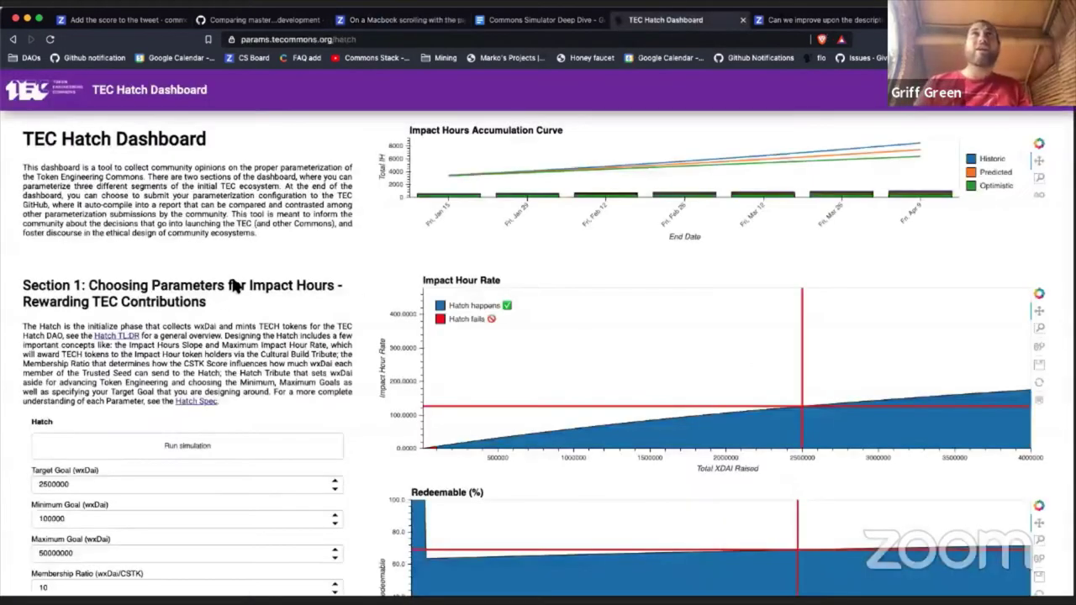
Step: Open the Hatch Spec link from Section 1's description in a new tab
scroll(219, 340, down, 1)
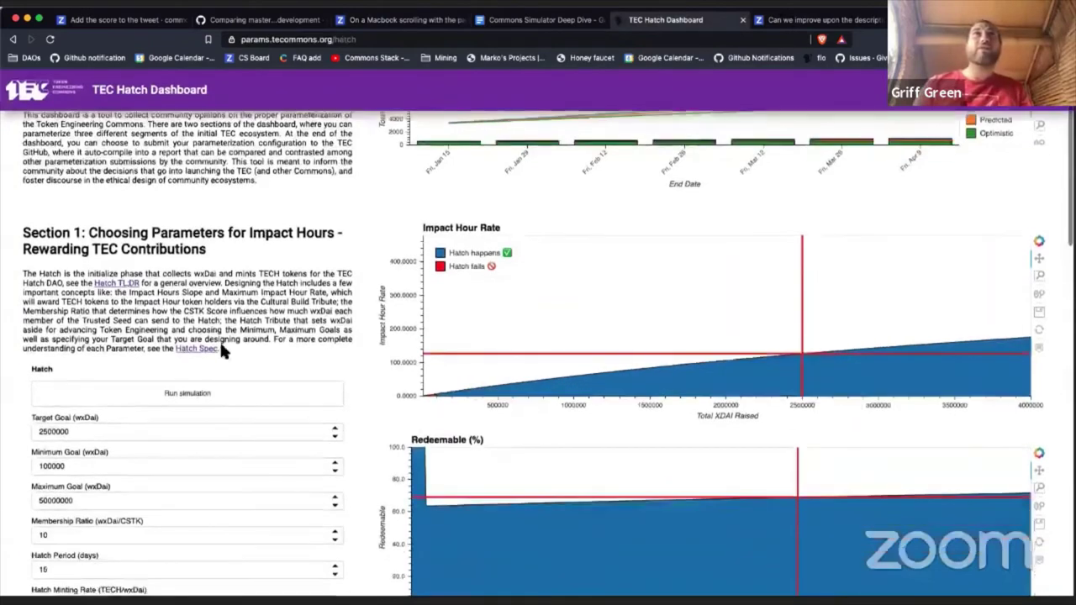
click(196, 348)
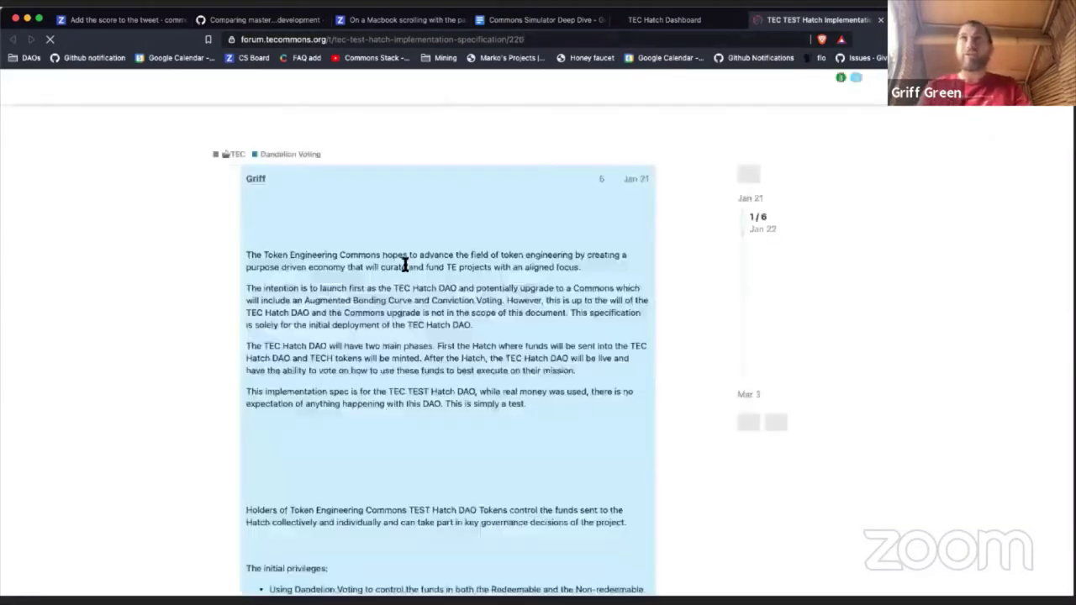
Step: Review Dandelion Voting's Support Required description, select the spec URL, and return to issue #153
scroll(369, 327, down, 10)
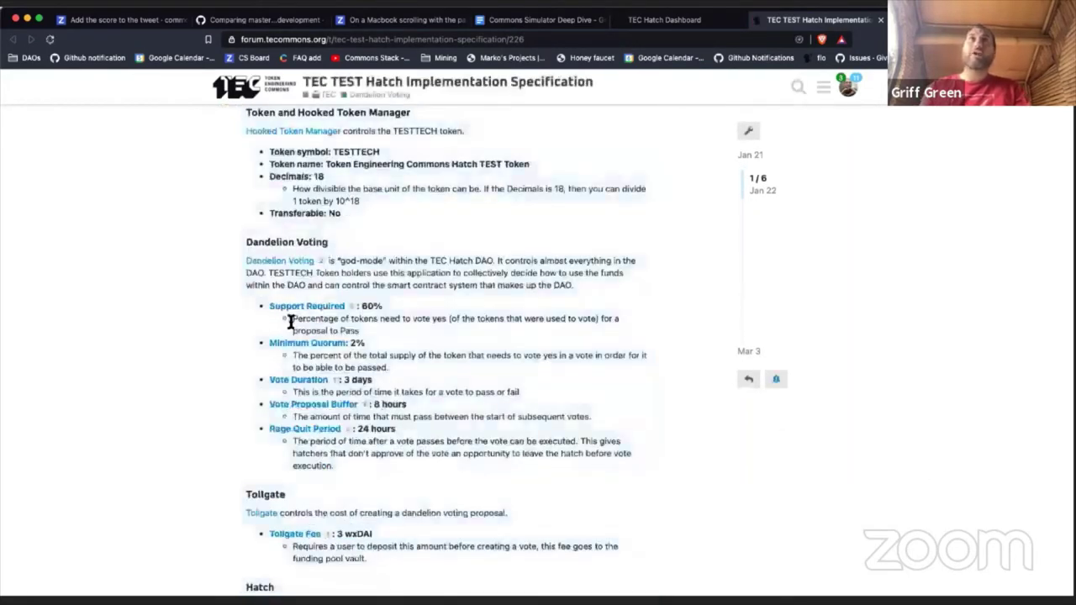
drag(291, 319, 370, 340)
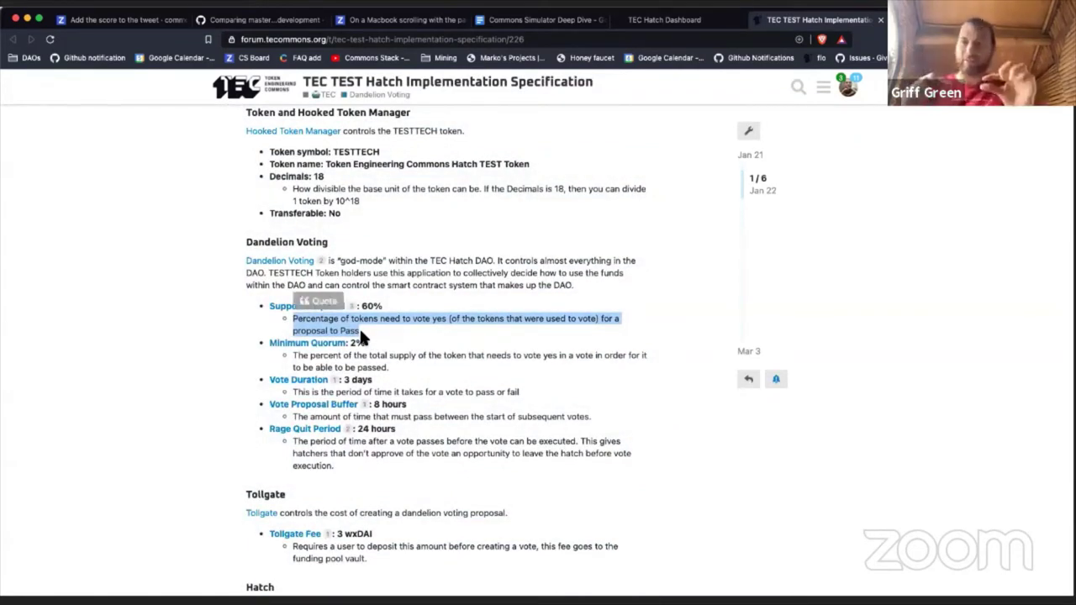
click(384, 334)
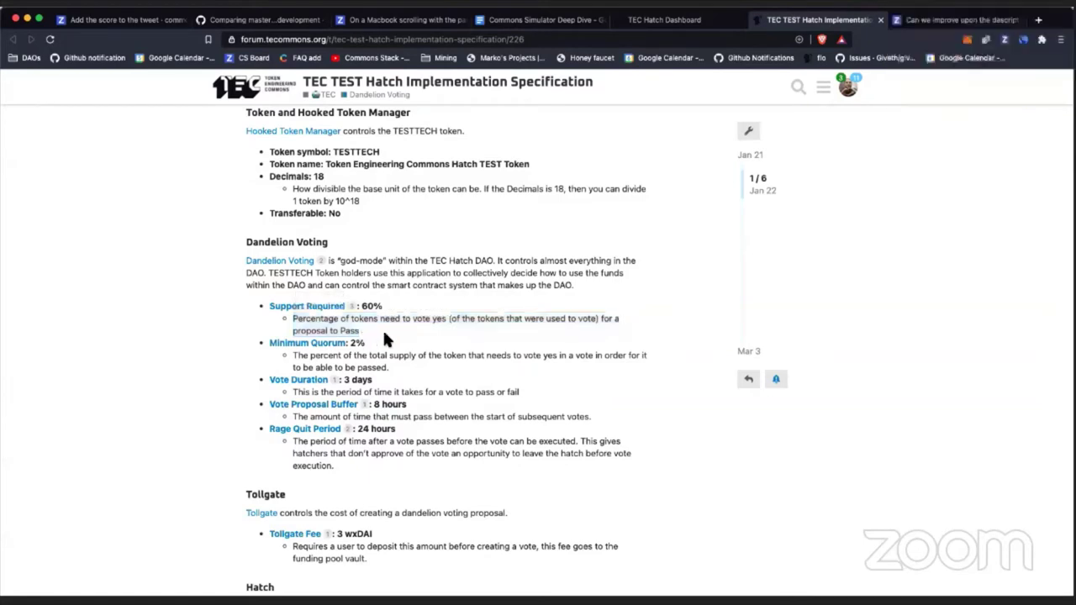
click(288, 40)
key(super+c)
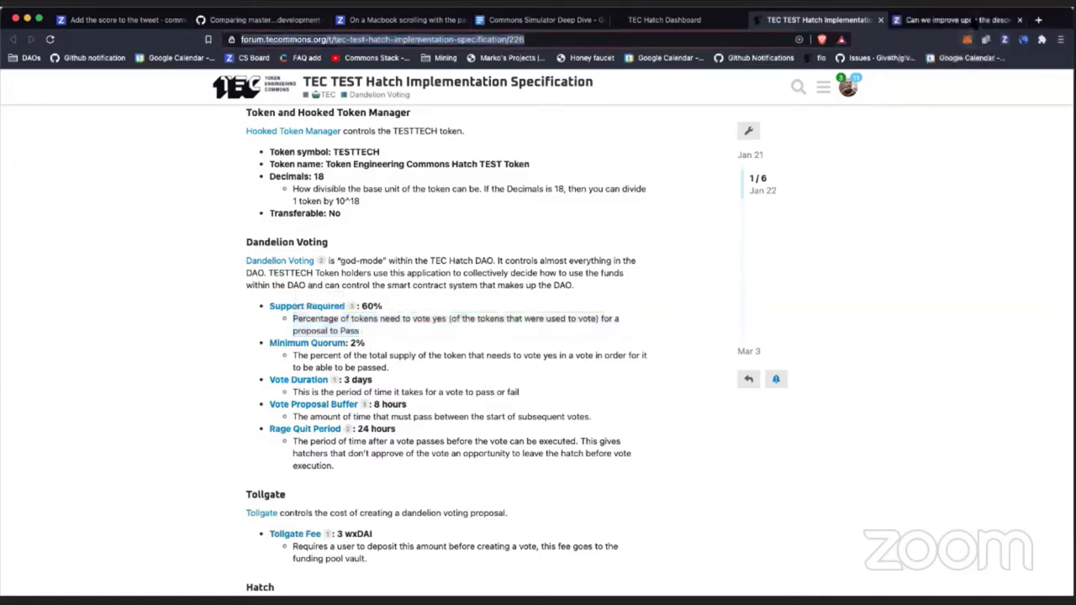
click(976, 20)
scroll(370, 198, up, 5)
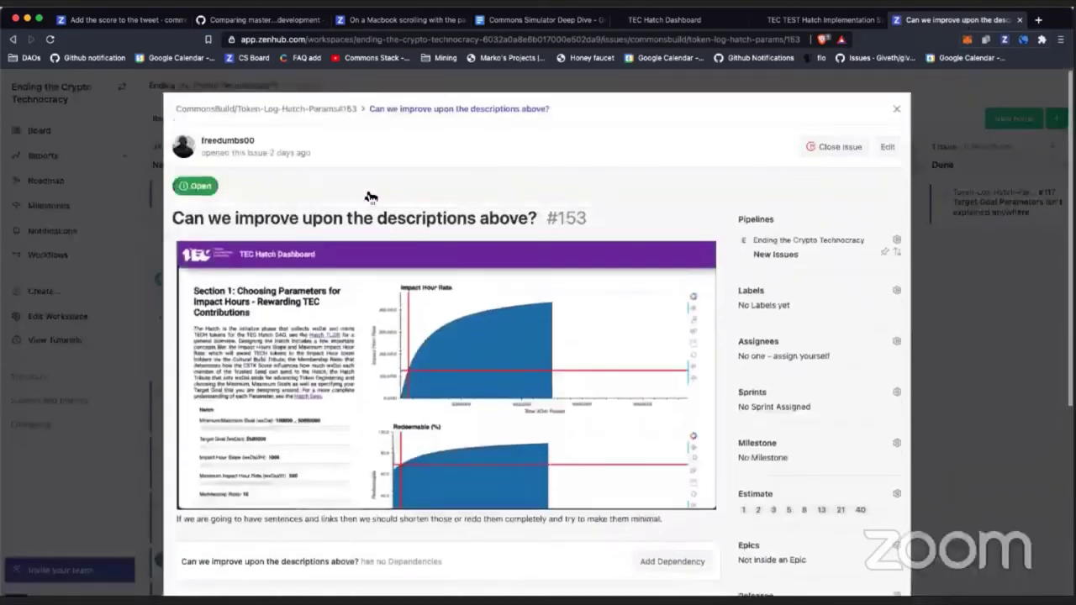
Step: Show the Ending the Crypto Technocracy board in the tab holding issue #150
click(407, 24)
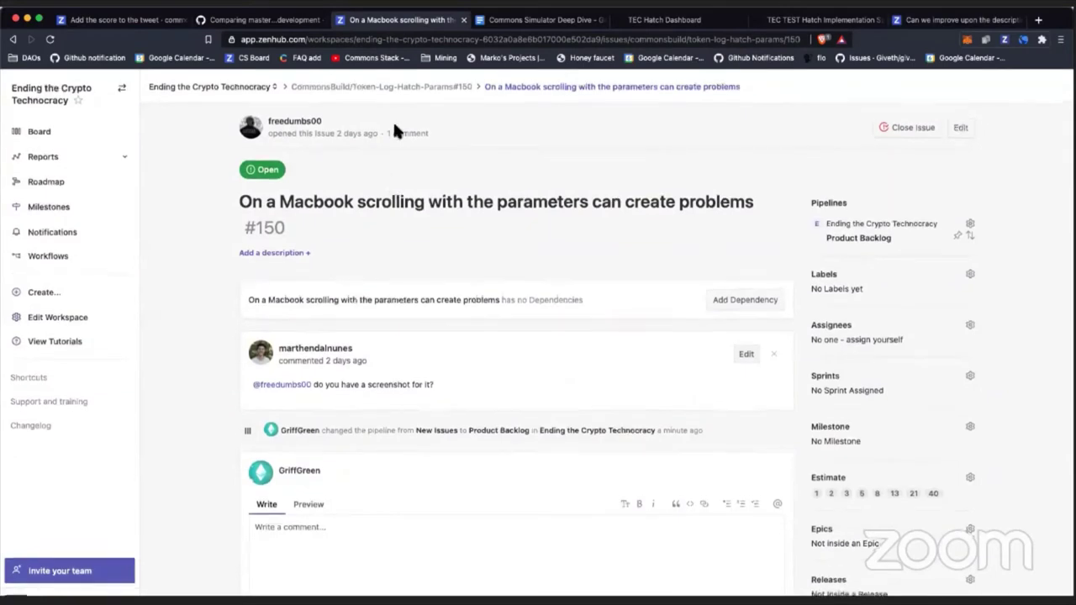
click(209, 87)
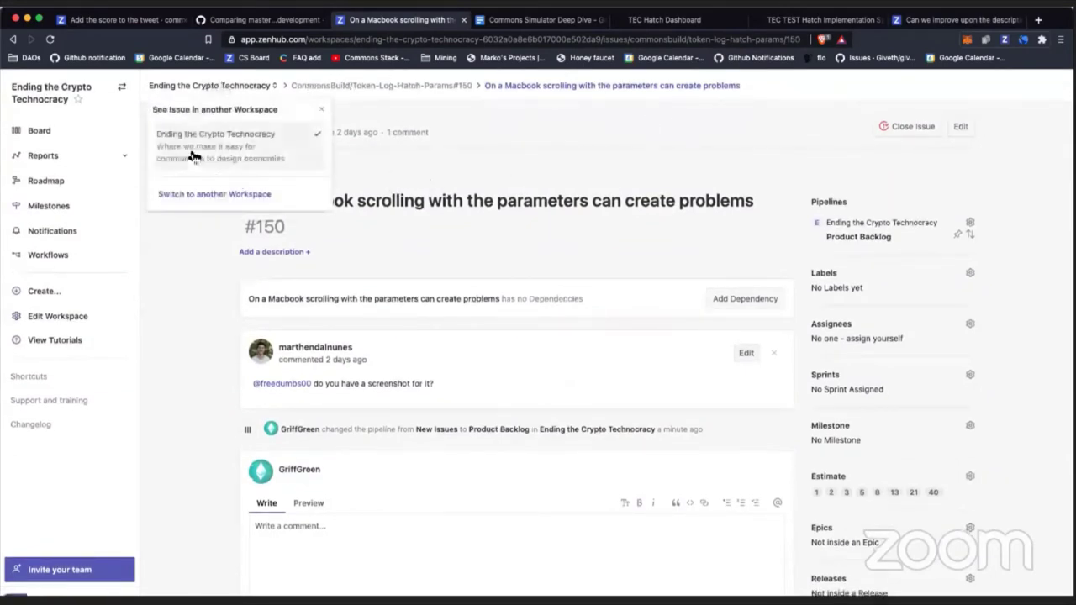
click(38, 132)
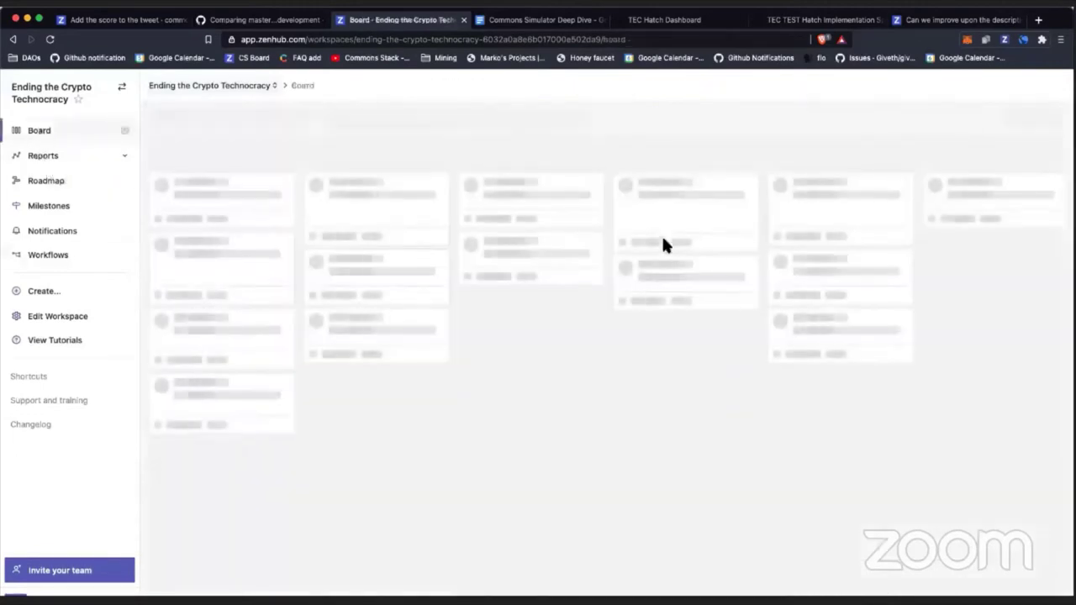
Step: Start a new issue titled 'Add a sentence describing each Param'
click(1014, 118)
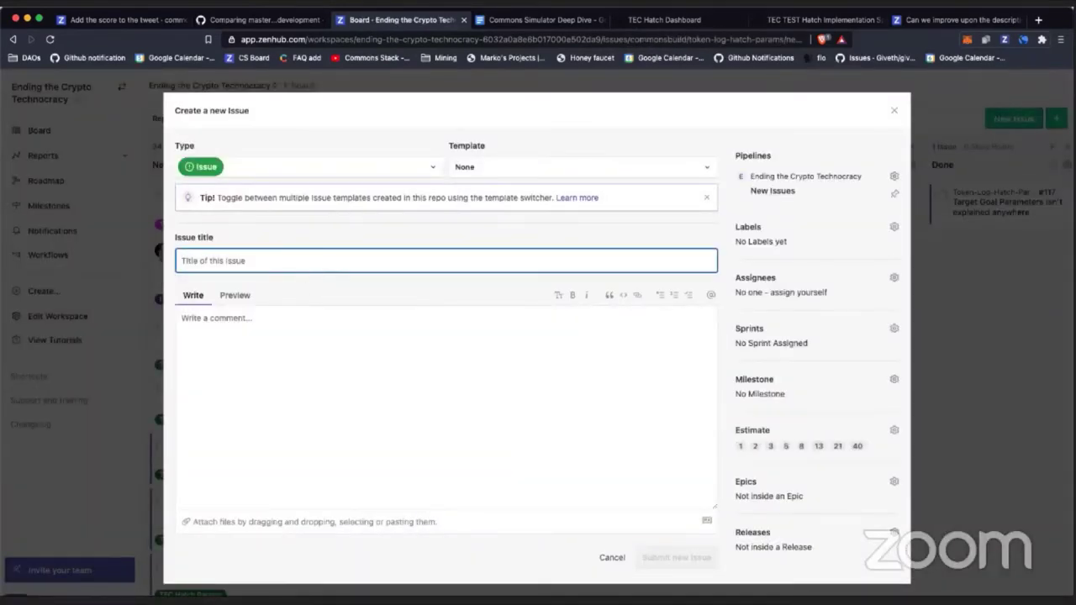
text(Add a senta)
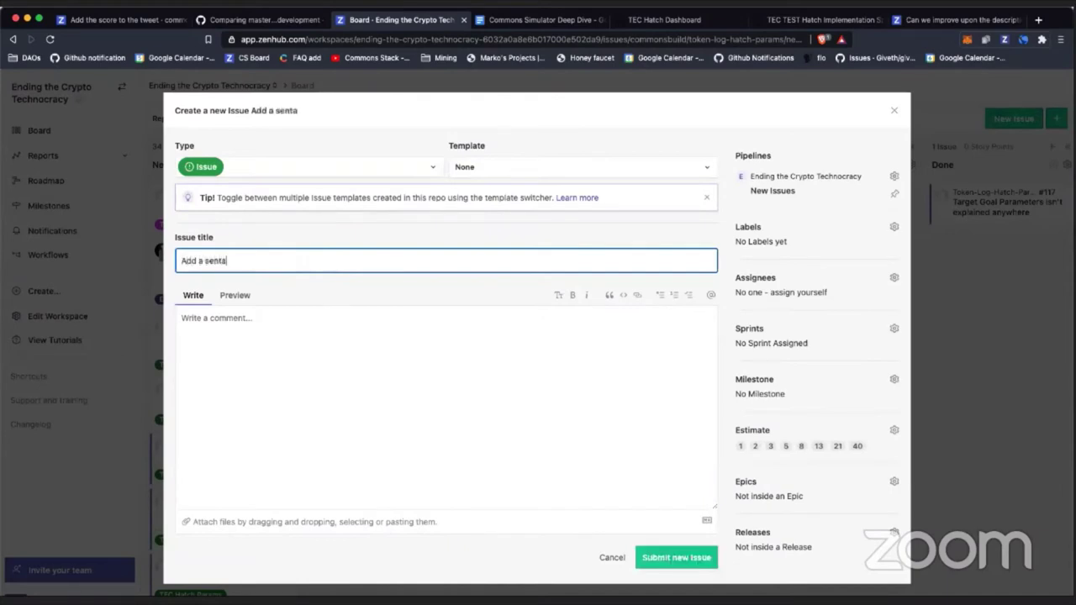
text(nce describing )
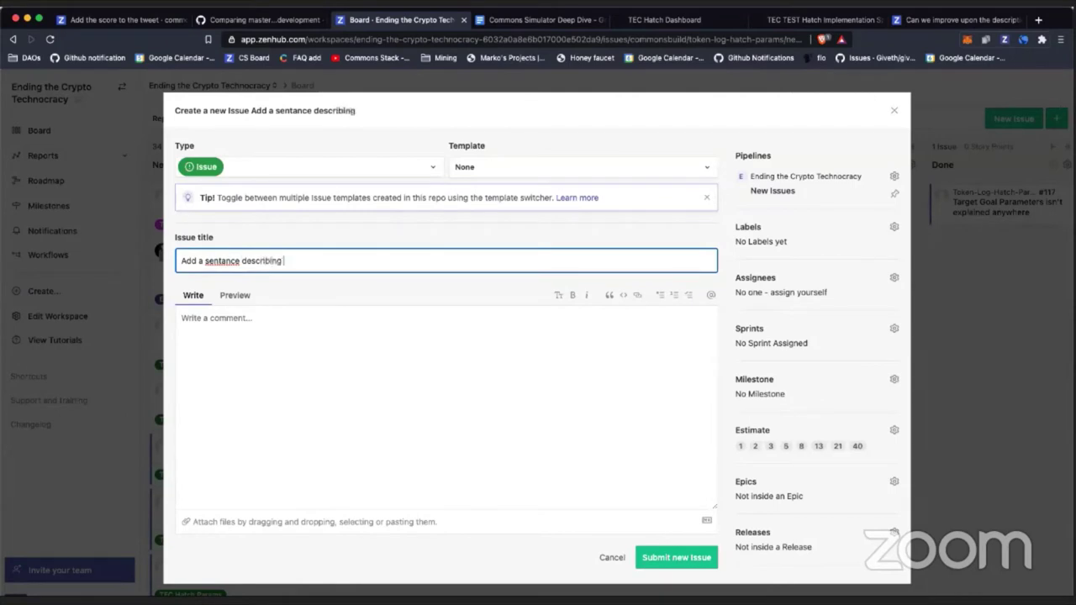
text(each Param)
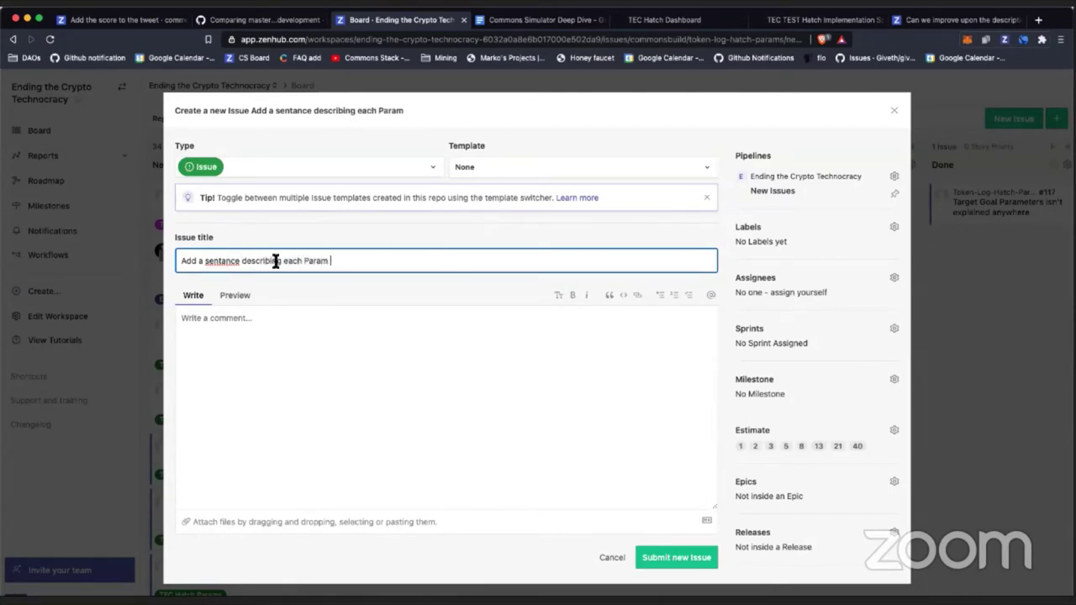
click(224, 260)
key(BackSpace)
text(e)
click(357, 259)
text(for t)
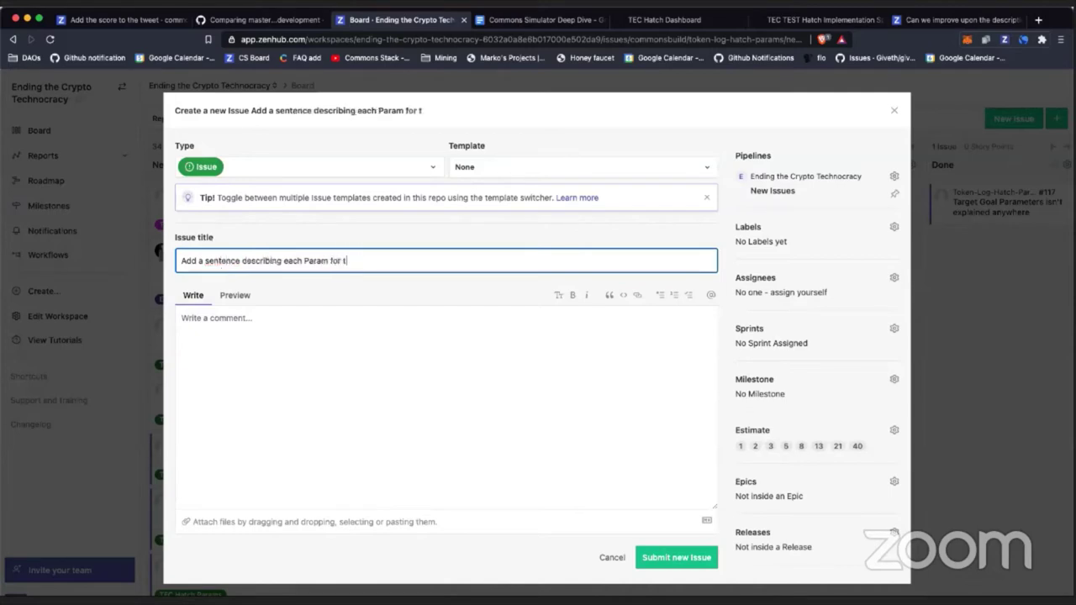
text(he)
key(BackSpace)
key(BackSpace)
key(BackSpace)
key(BackSpace)
text(un)
text(de)
key(BackSpace)
key(BackSpace)
key(BackSpace)
key(BackSpace)
Step: Describe it with the pasted forum spec link and a note to place sentences under param names, then submit
click(367, 351)
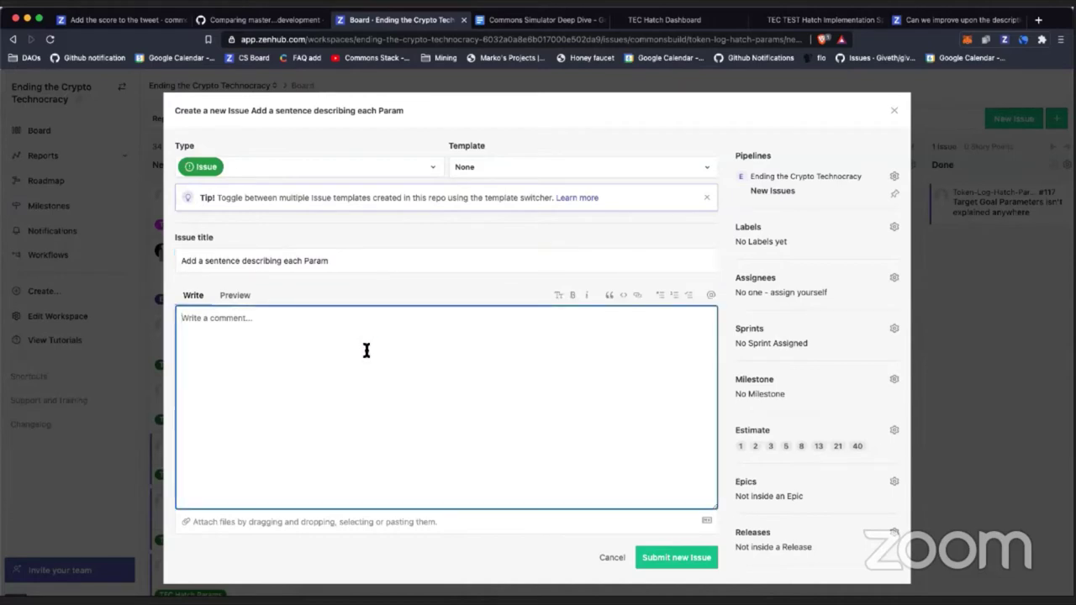
text(All the con)
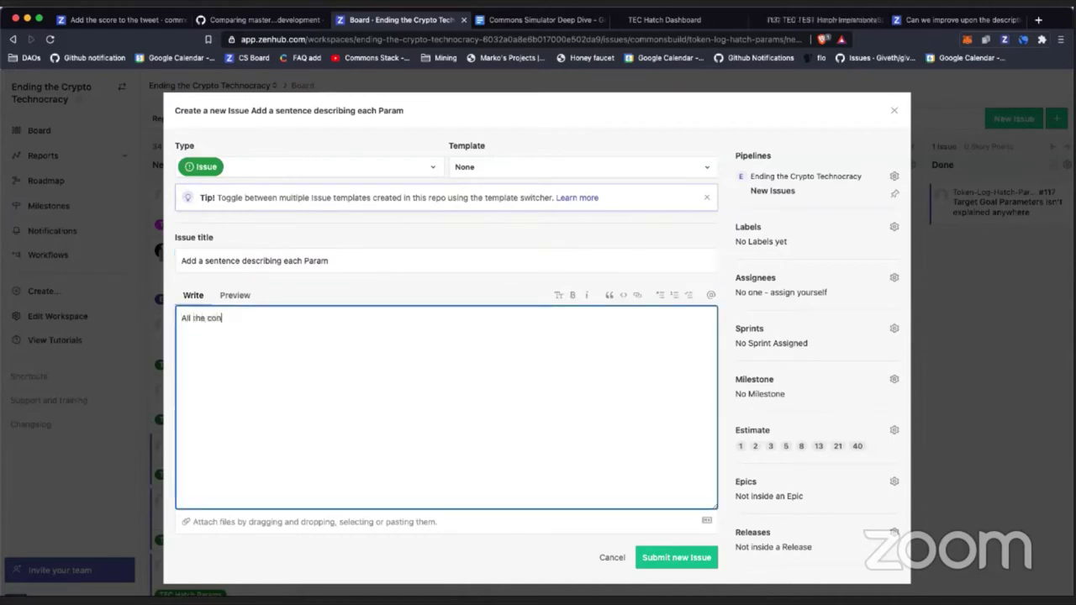
text(tent can be pulled from:)
key(super+v)
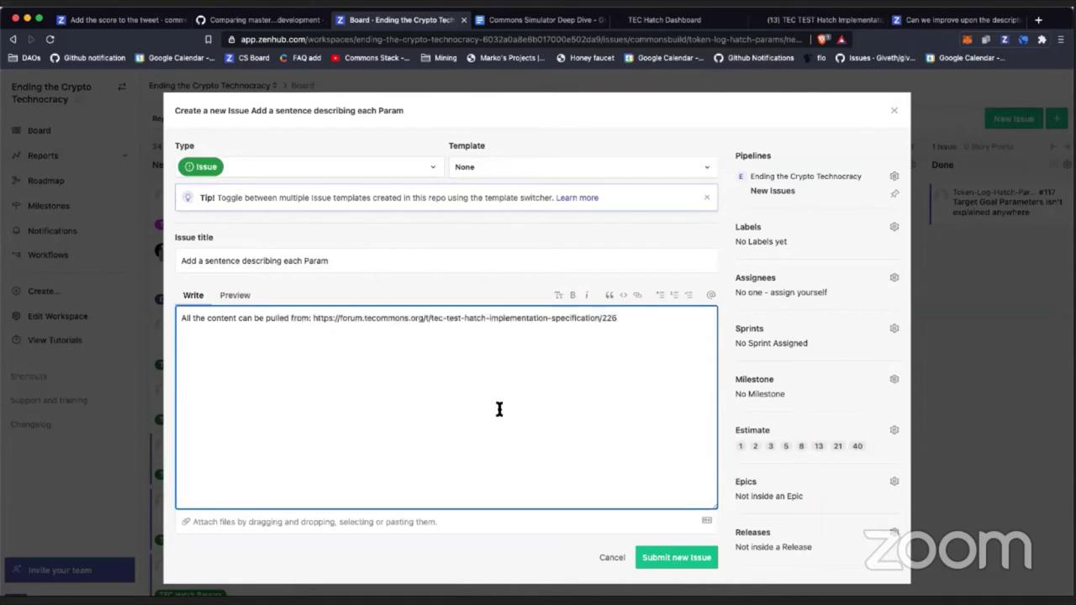
text(Add the sentance s)
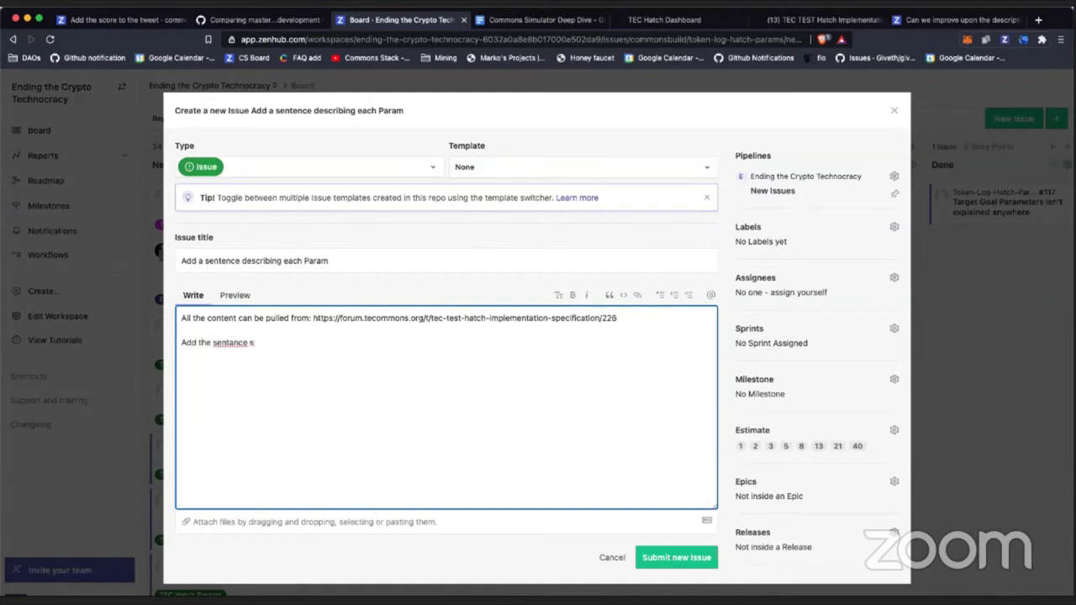
text(nder the param name above the param input)
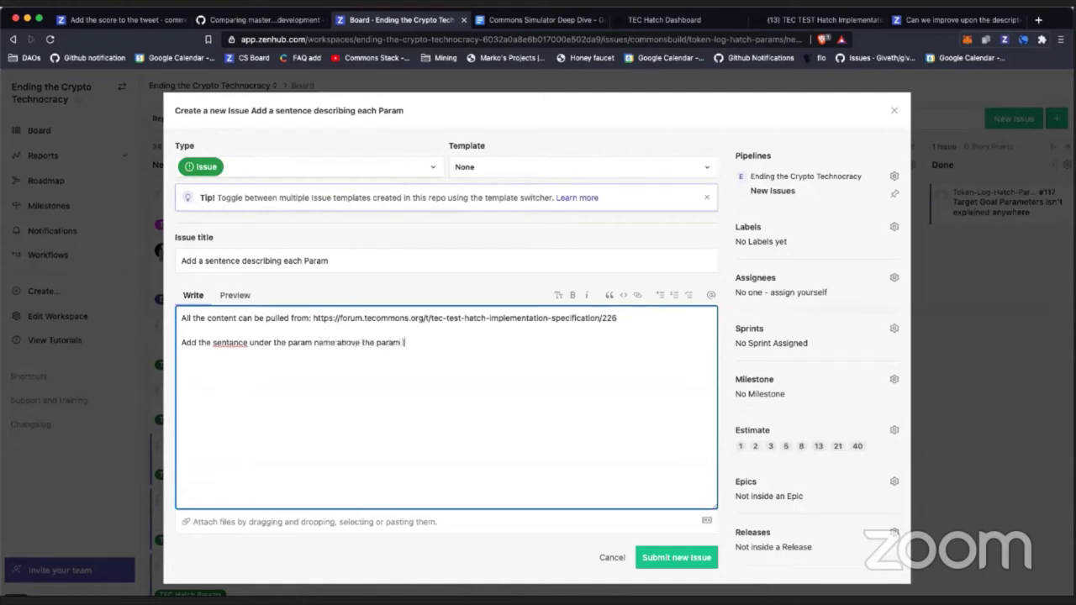
click(711, 555)
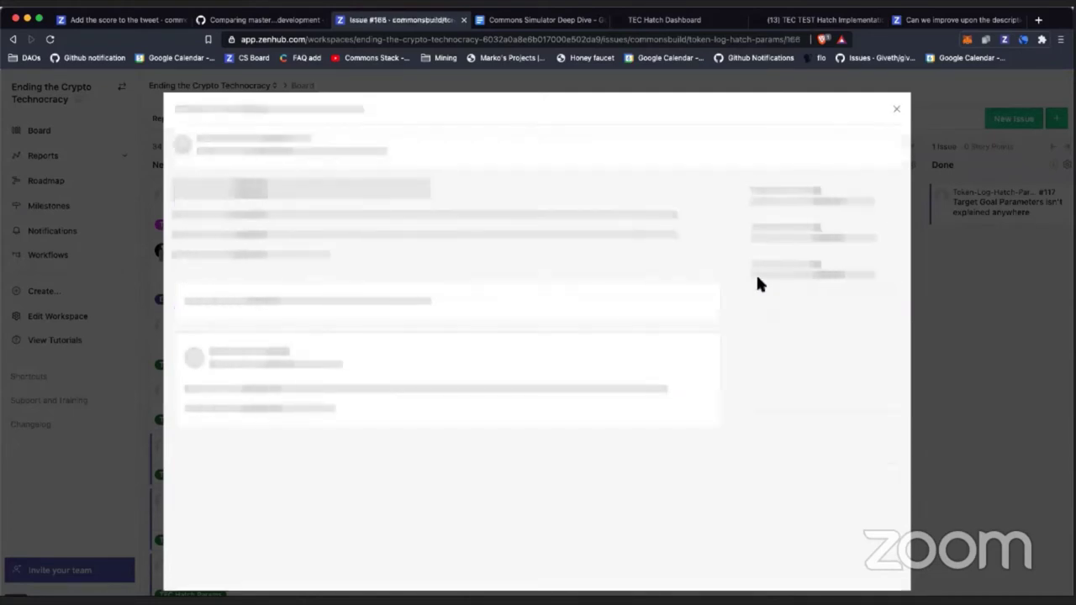
Step: Assign issue #166 to a teammate found by searching their name
click(752, 336)
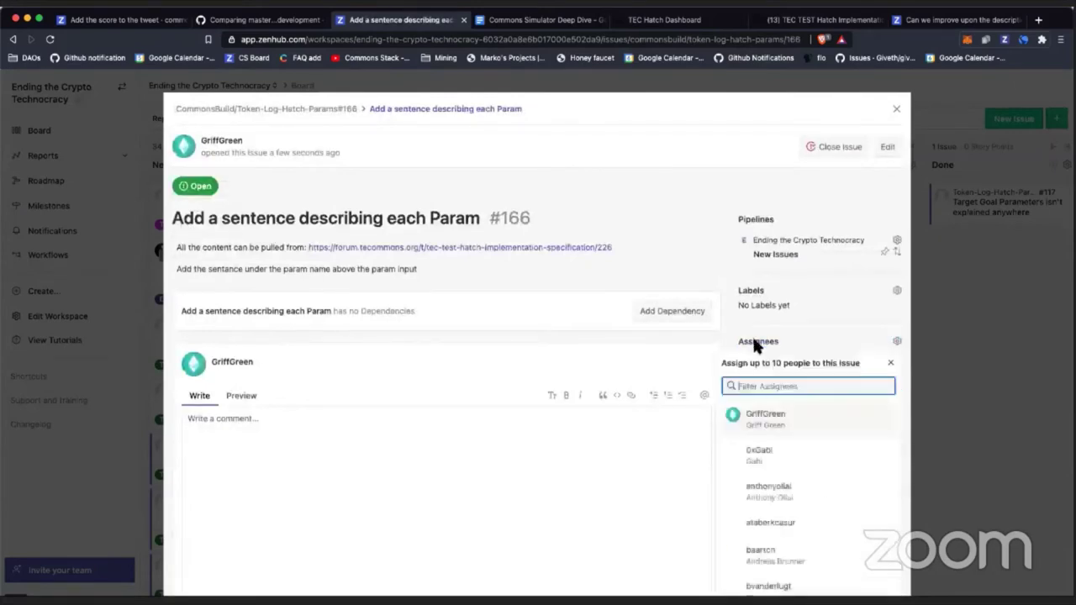
text(santi)
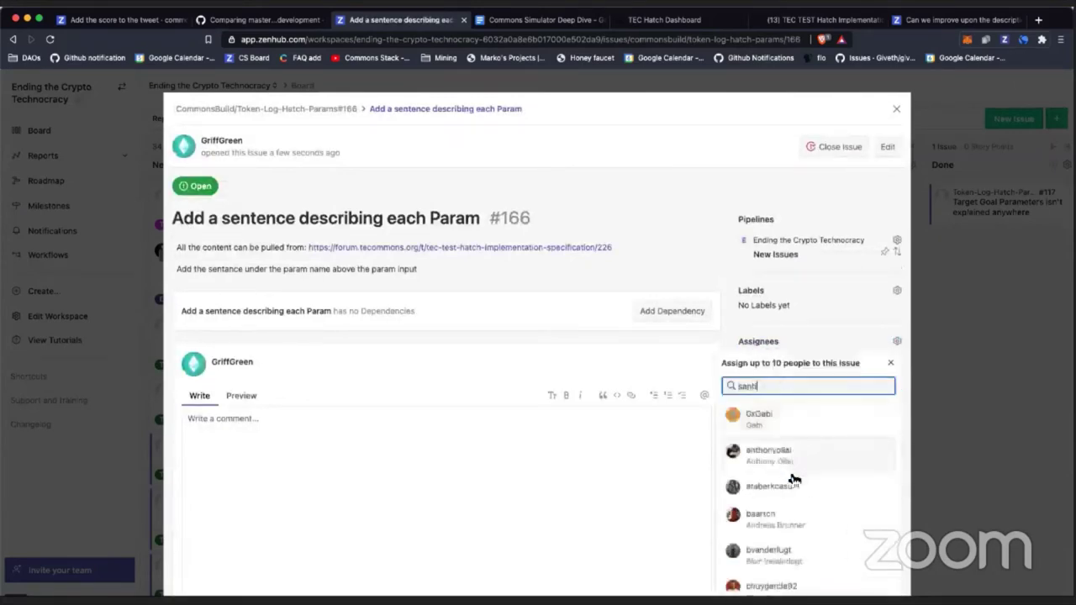
click(762, 450)
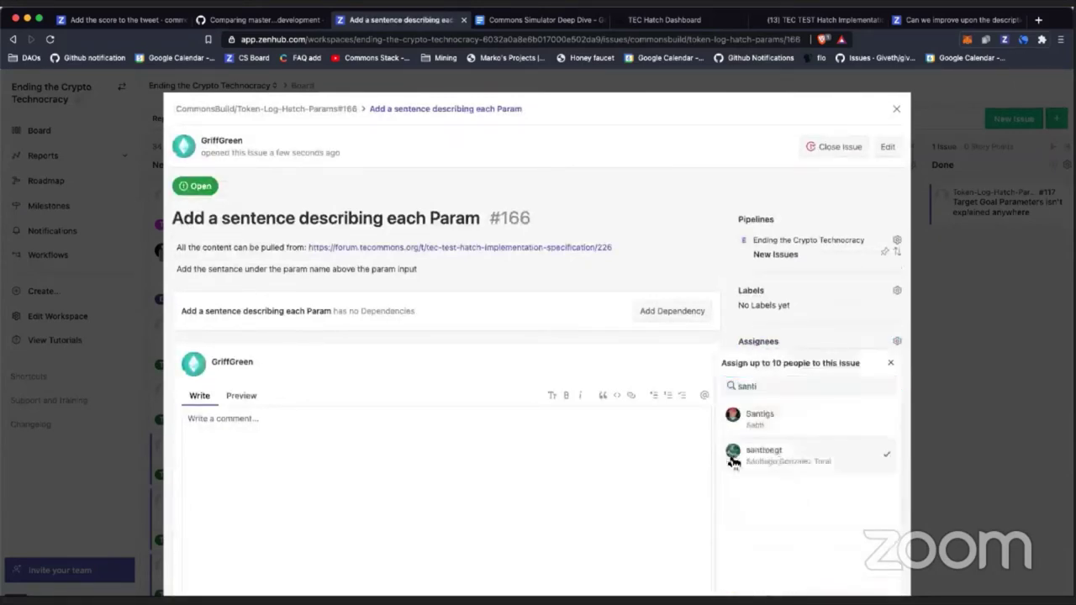
click(591, 477)
Step: Move issue #166 to In Progress, close it, and return to issue #153's page
scroll(763, 507, down, 2)
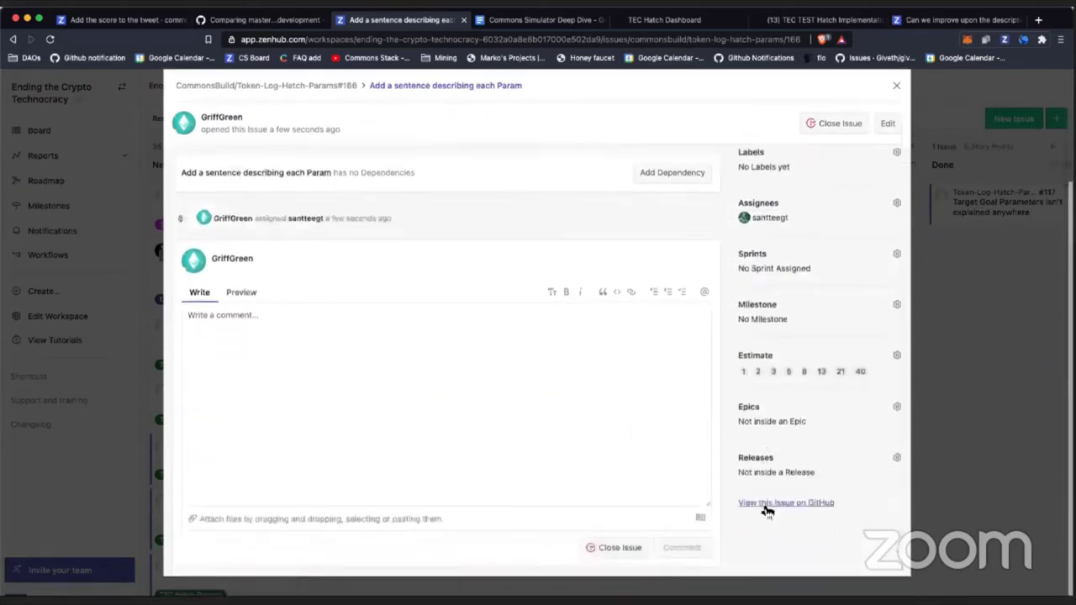
scroll(591, 474, up, 3)
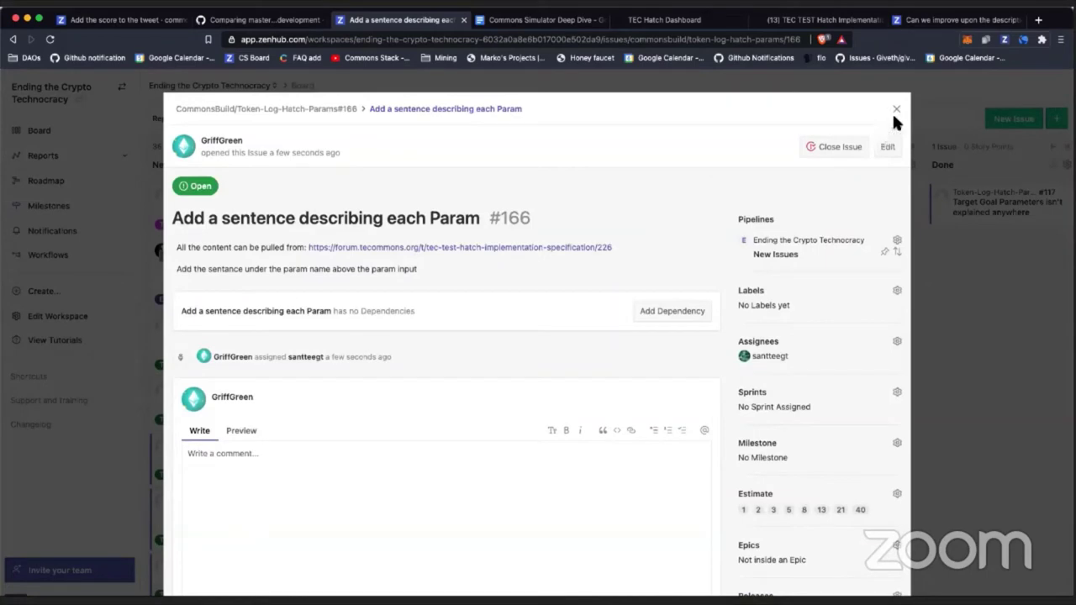
click(798, 241)
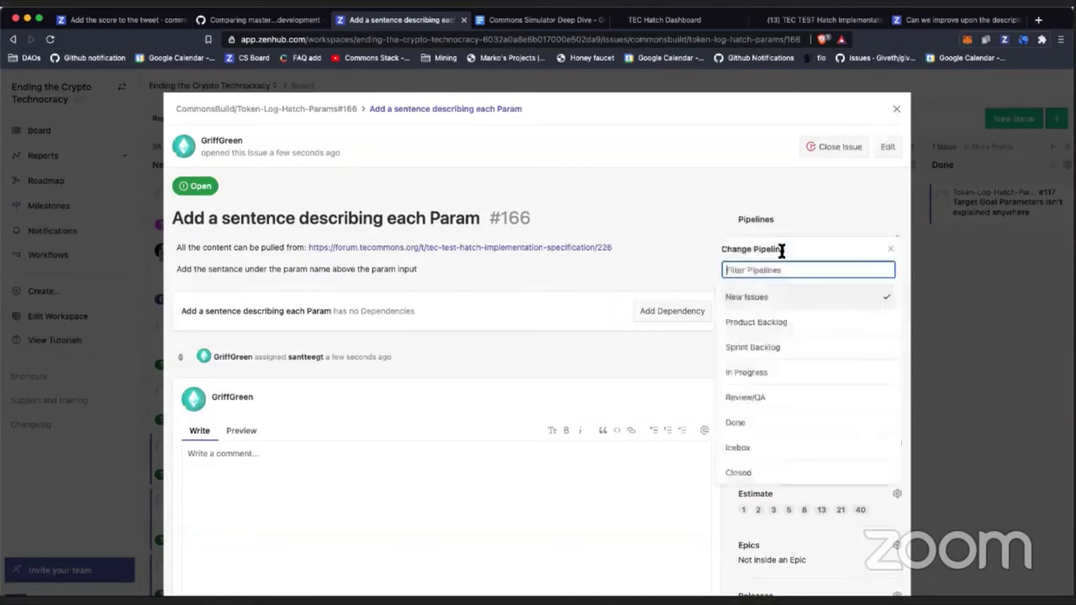
click(754, 368)
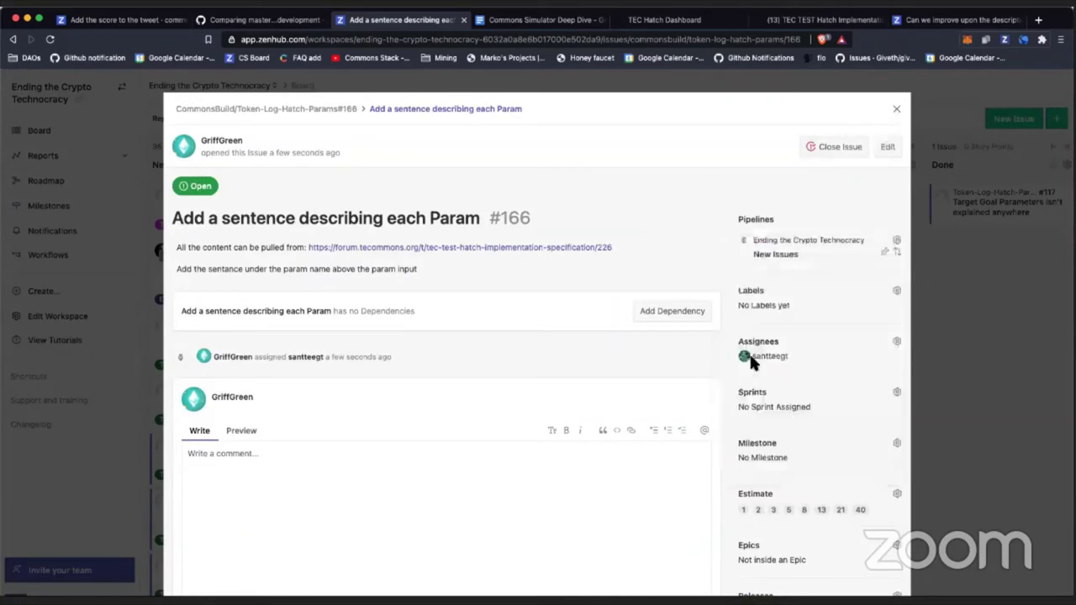
click(897, 109)
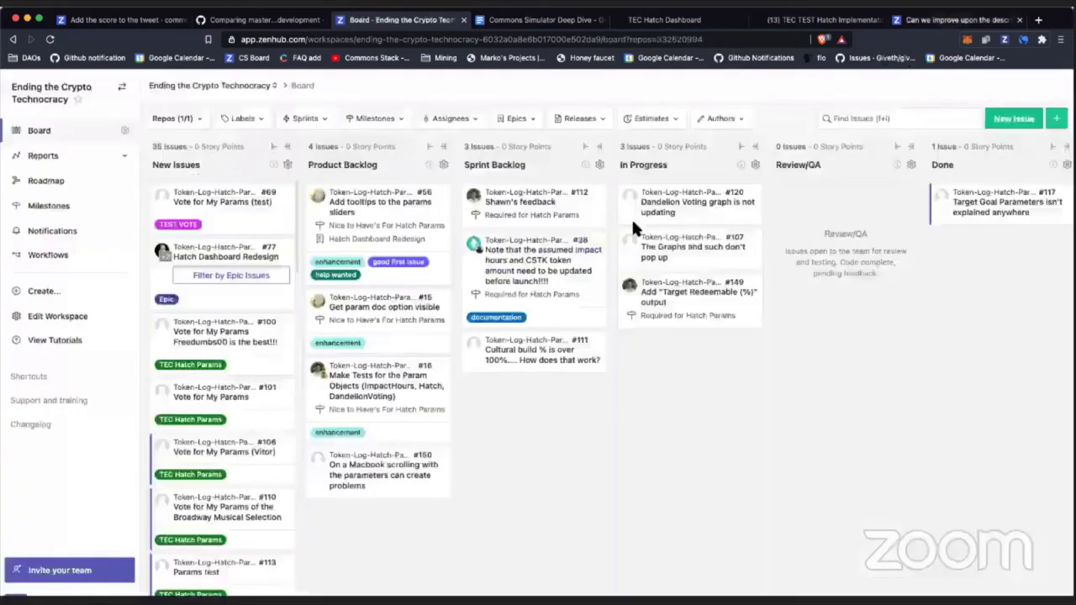
key(super+9)
Step: Finish the #153 comment saying it can be done after #166, and post it
scroll(524, 238, down, 10)
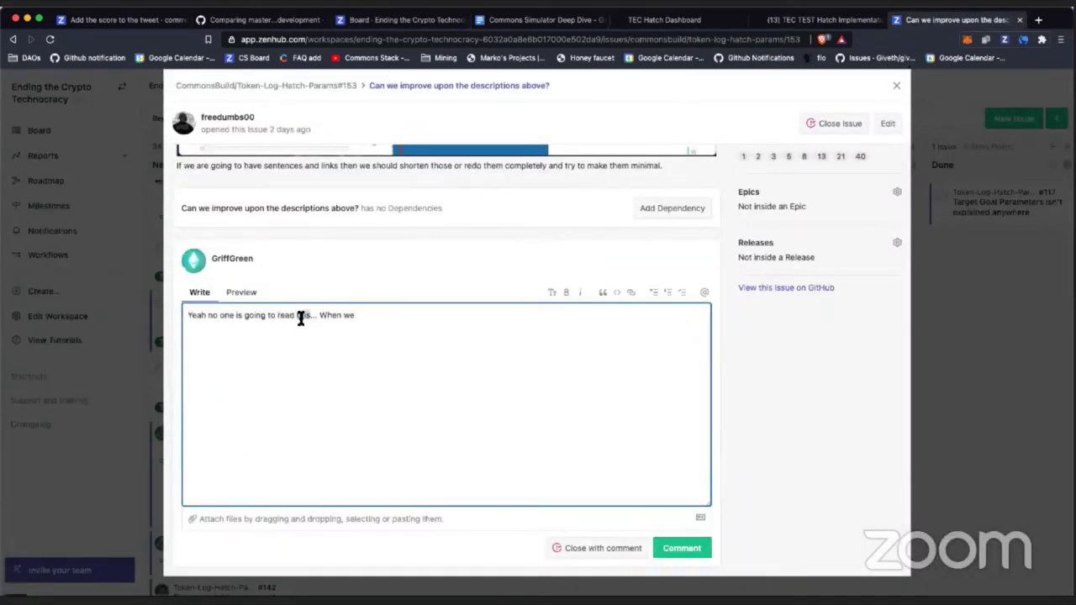
text(it... )
text(we should make)
text( it one se)
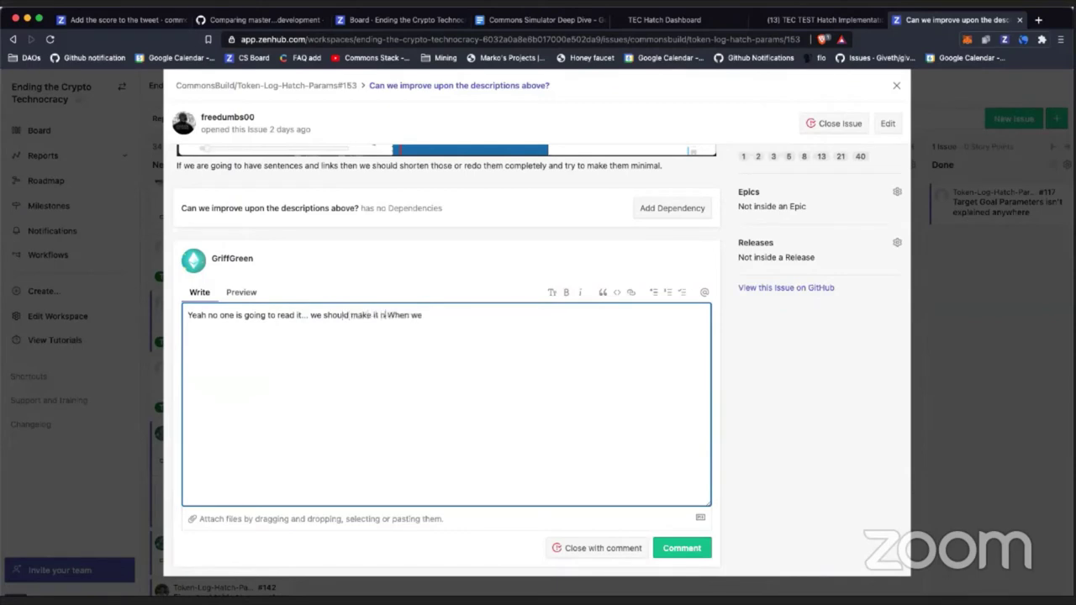
text(ntence.)
click(419, 315)
key(BackSpace)
key(BackSpace)
text(e done)
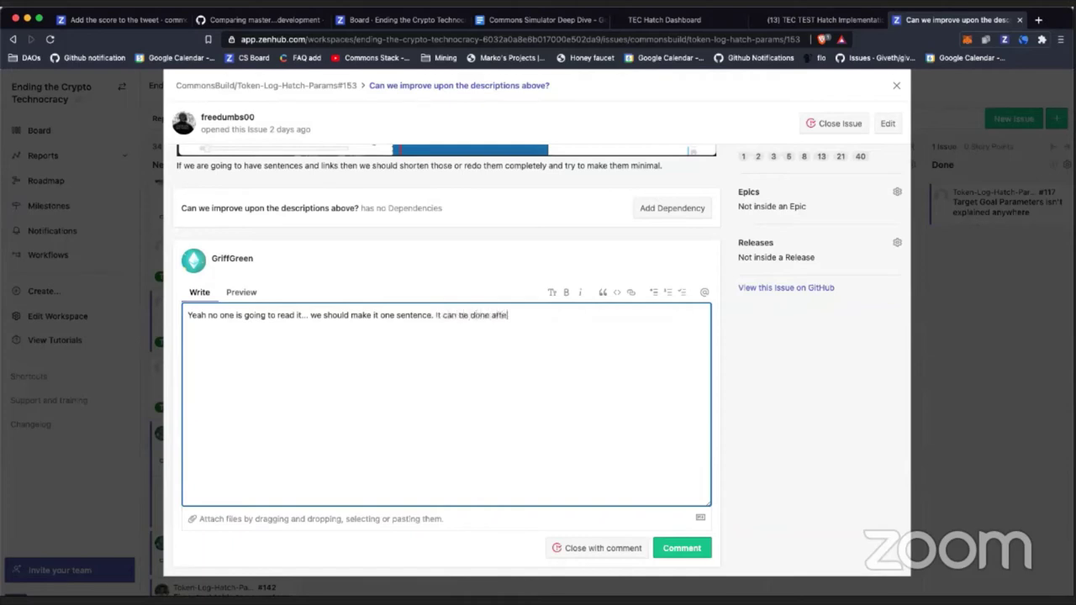
text( after #166)
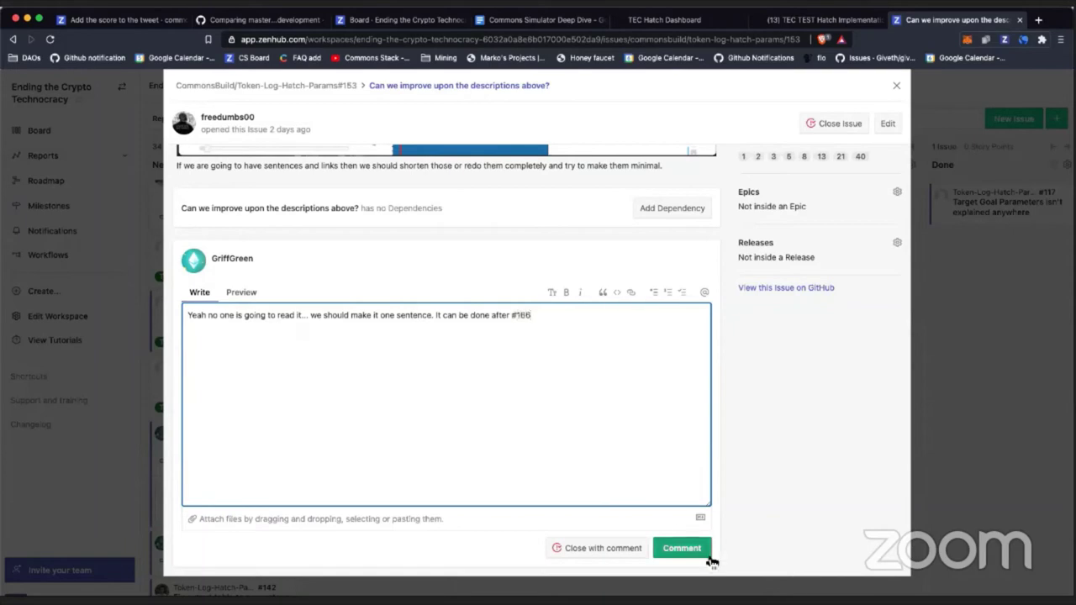
click(709, 554)
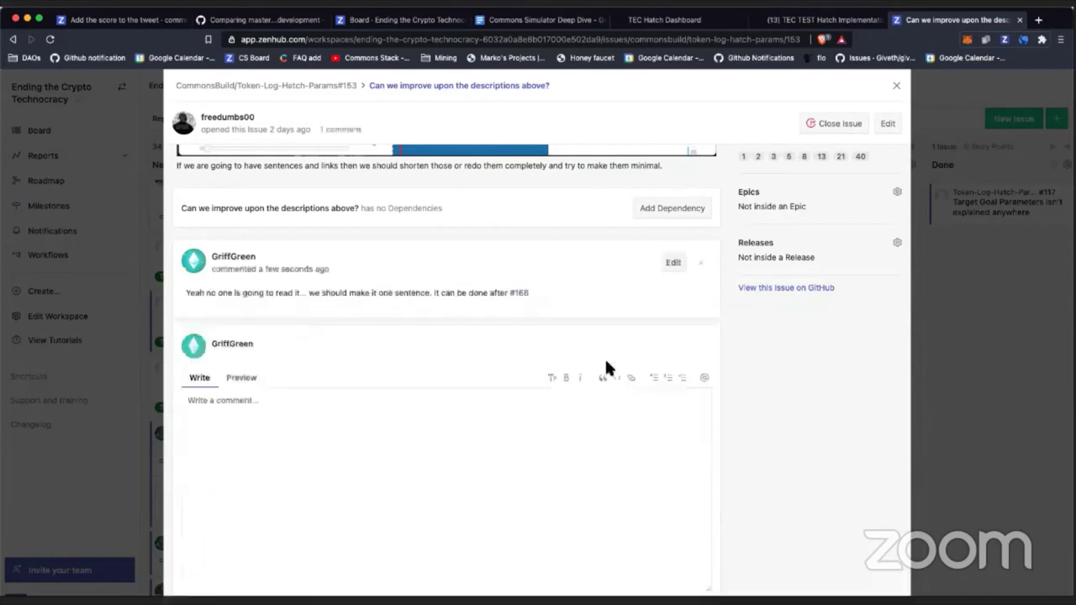
Step: Set #153's milestone to Nice to Have's For Hatch Params and return to the board
scroll(599, 239, up, 10)
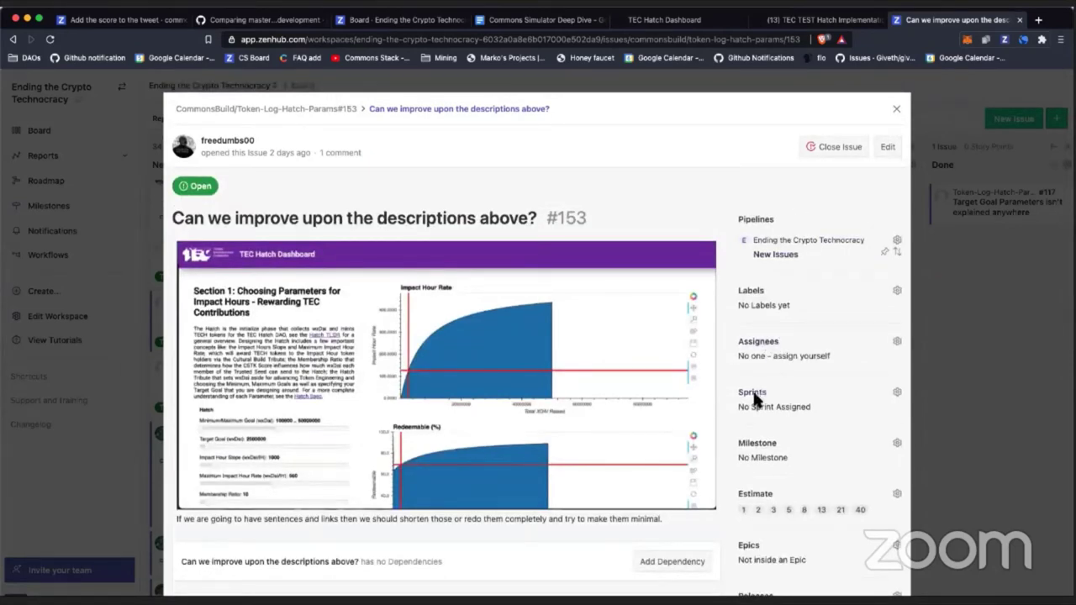
click(753, 450)
scroll(769, 543, down, 1)
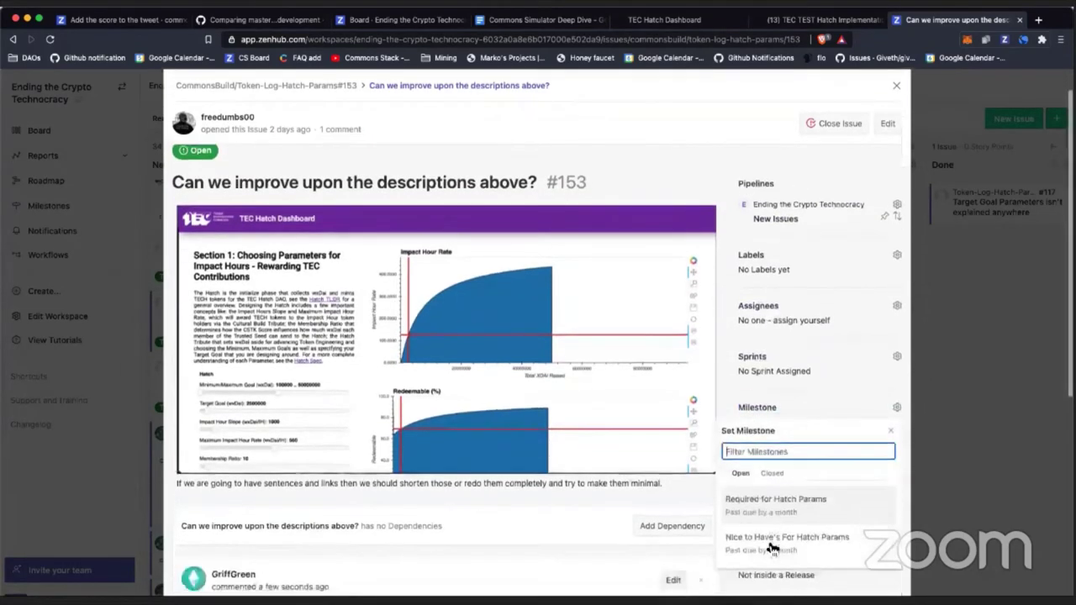
key(Escape)
scroll(780, 286, up, 1)
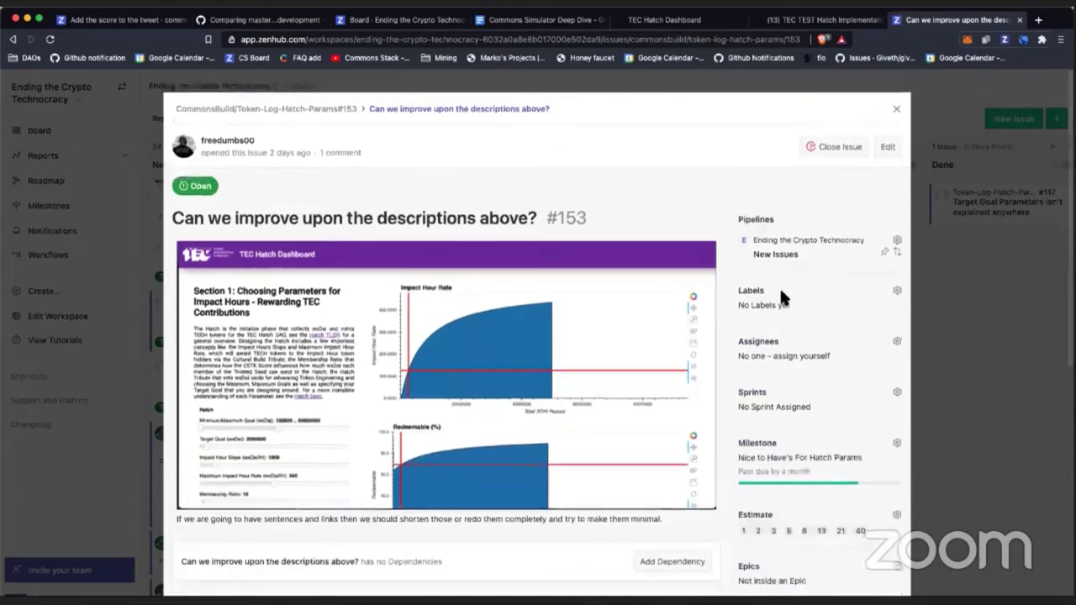
click(897, 110)
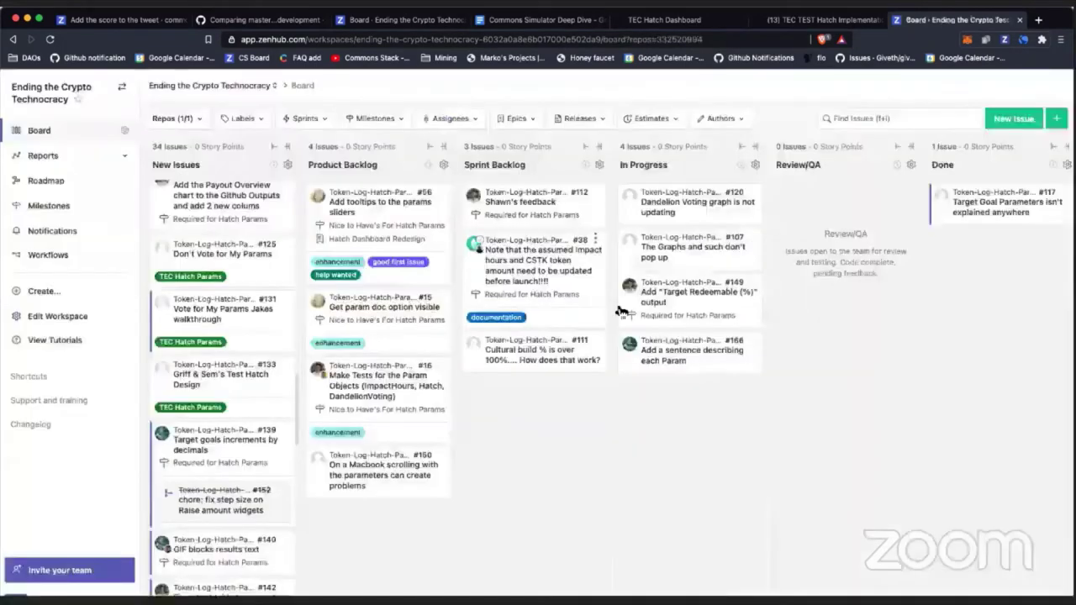
Step: Close vote issues #100, #101 and #106 from their card menus, then open issue #110
scroll(271, 417, down, 2)
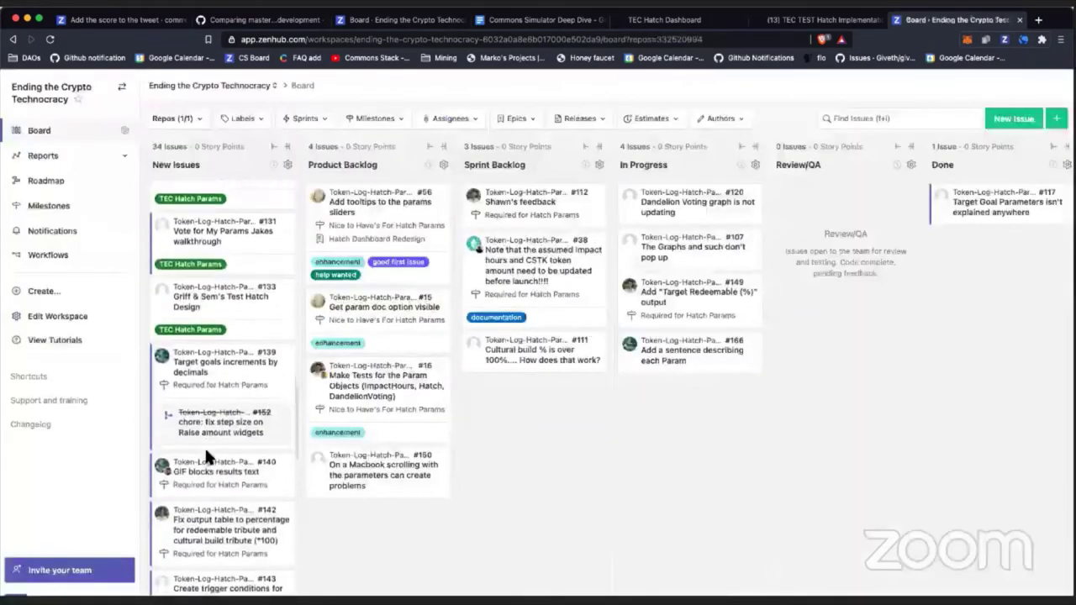
scroll(206, 455, down, 8)
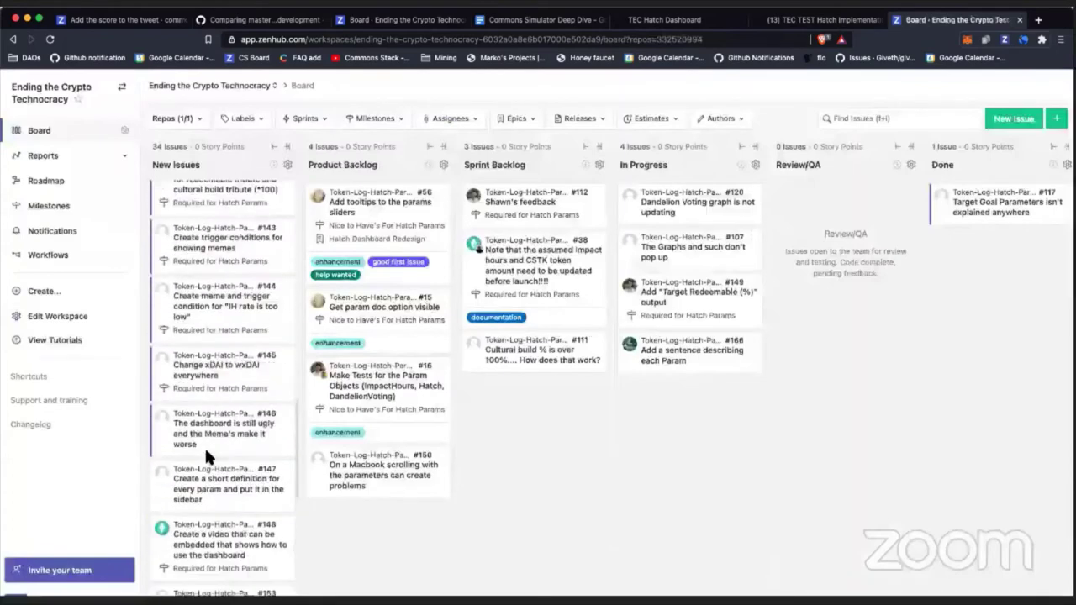
scroll(205, 454, down, 10)
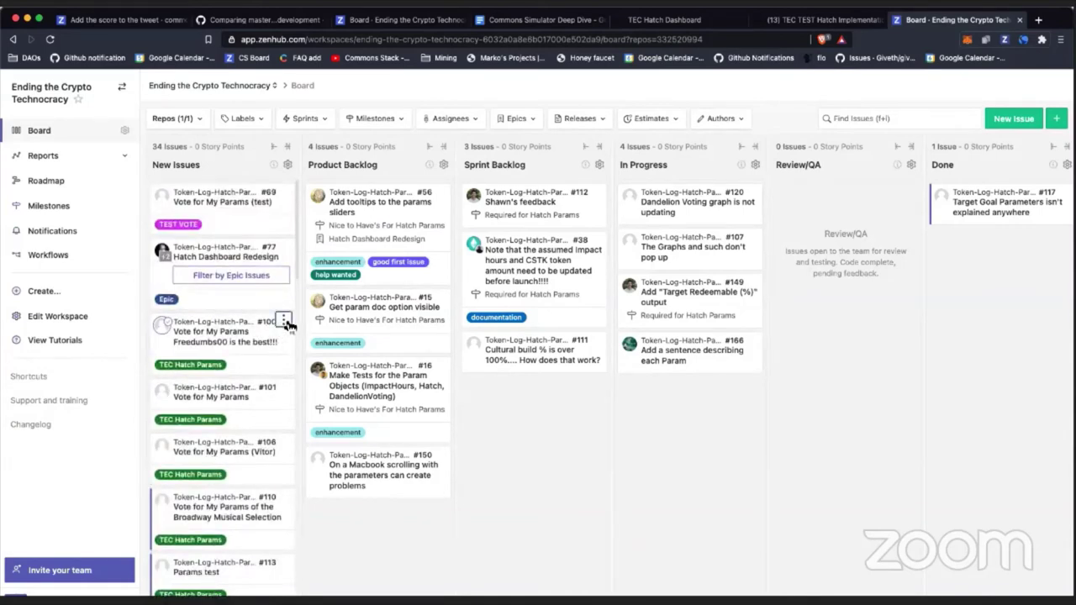
click(287, 323)
click(311, 419)
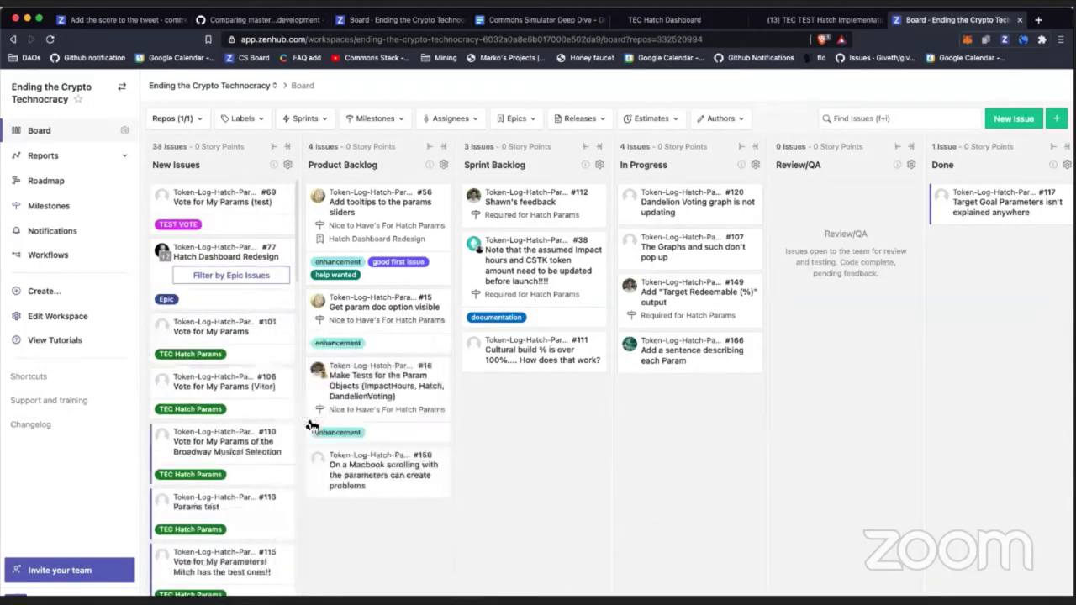
click(283, 322)
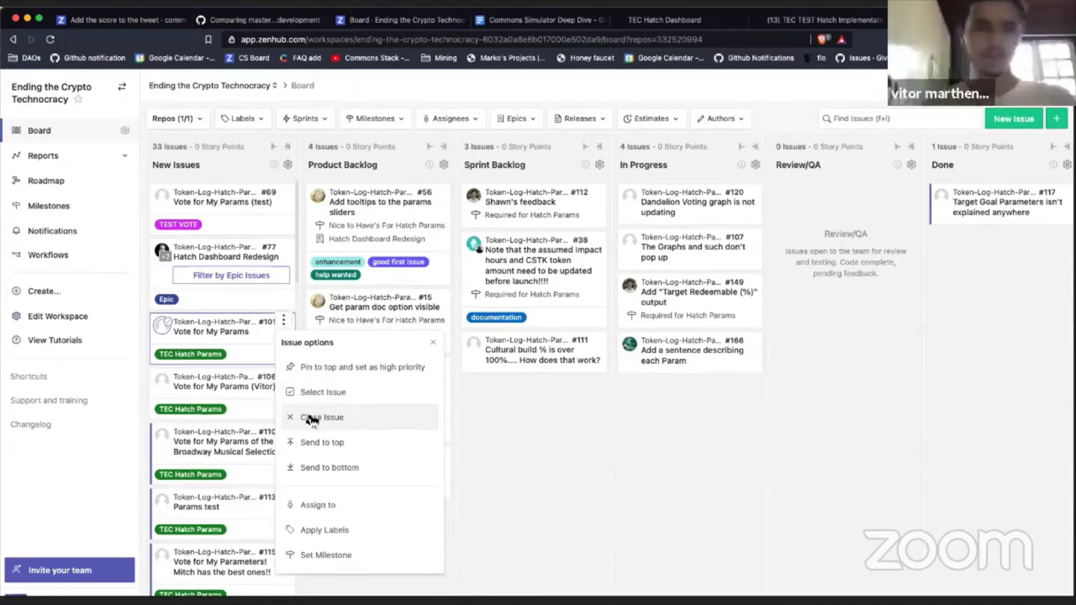
click(311, 418)
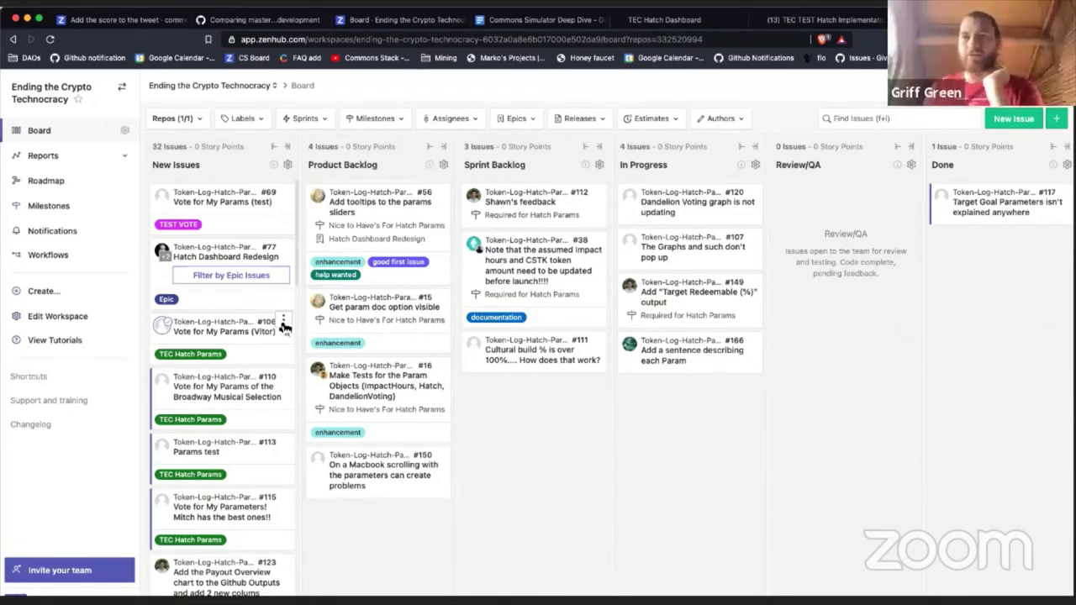
click(284, 322)
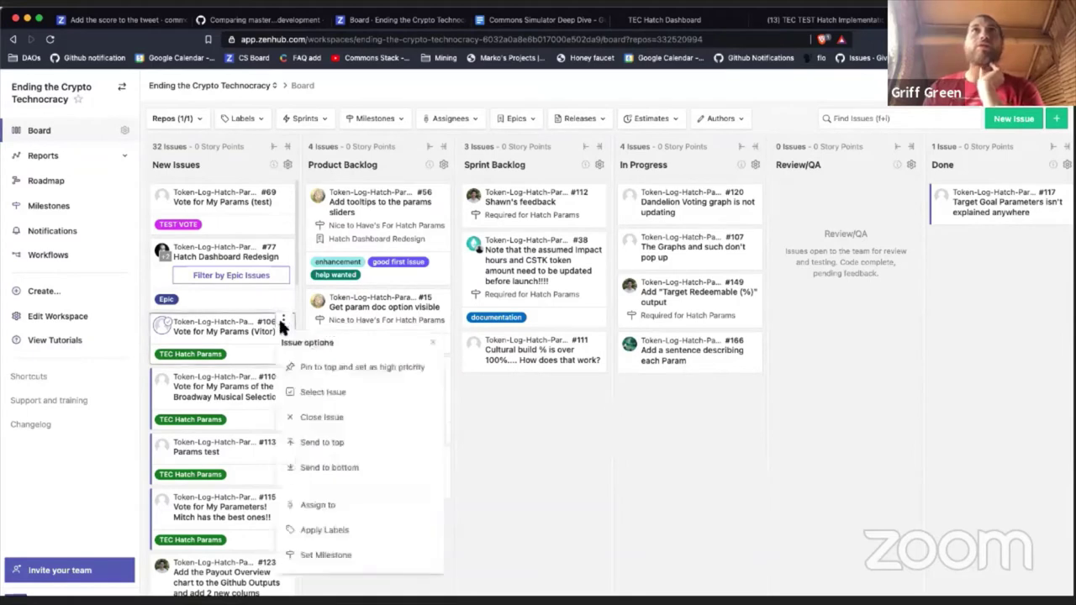
click(322, 418)
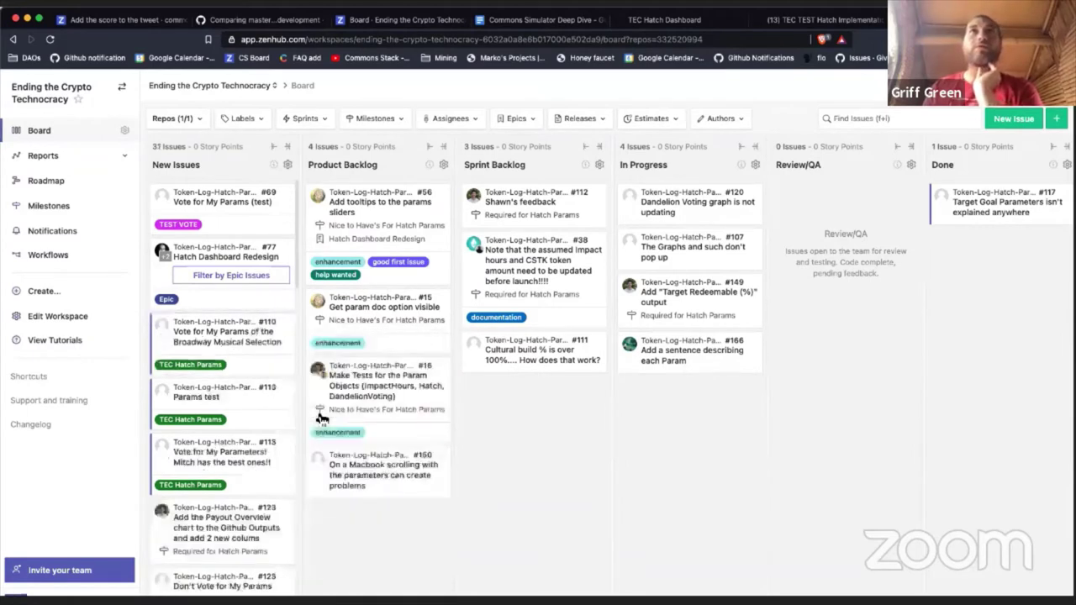
click(276, 343)
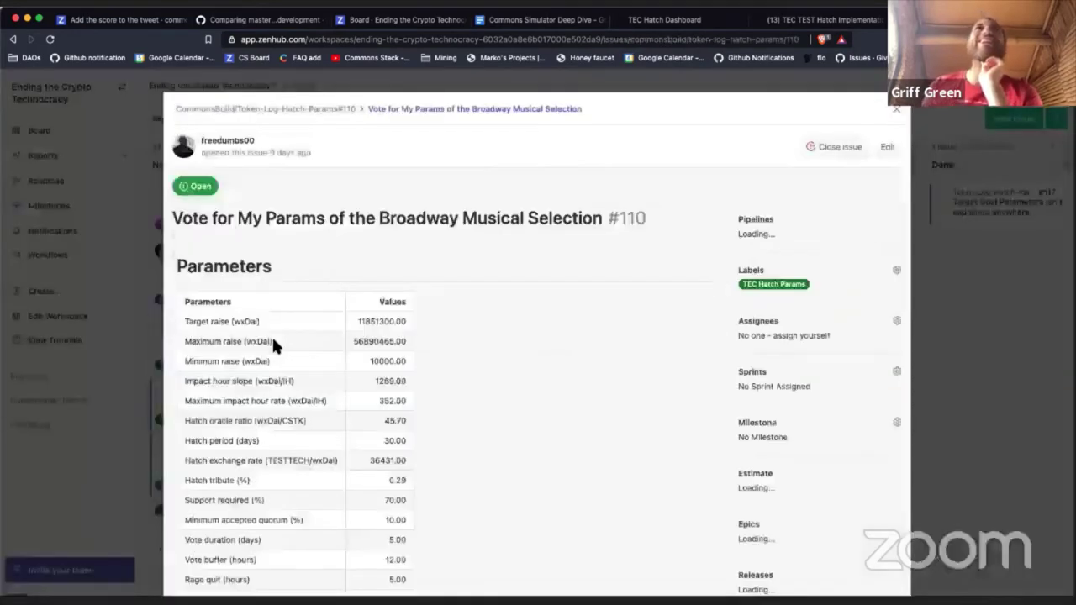
Step: Close #110 with the spell-corrected comment 'you are hilarious... LOL' and return to the board
scroll(349, 327, down, 15)
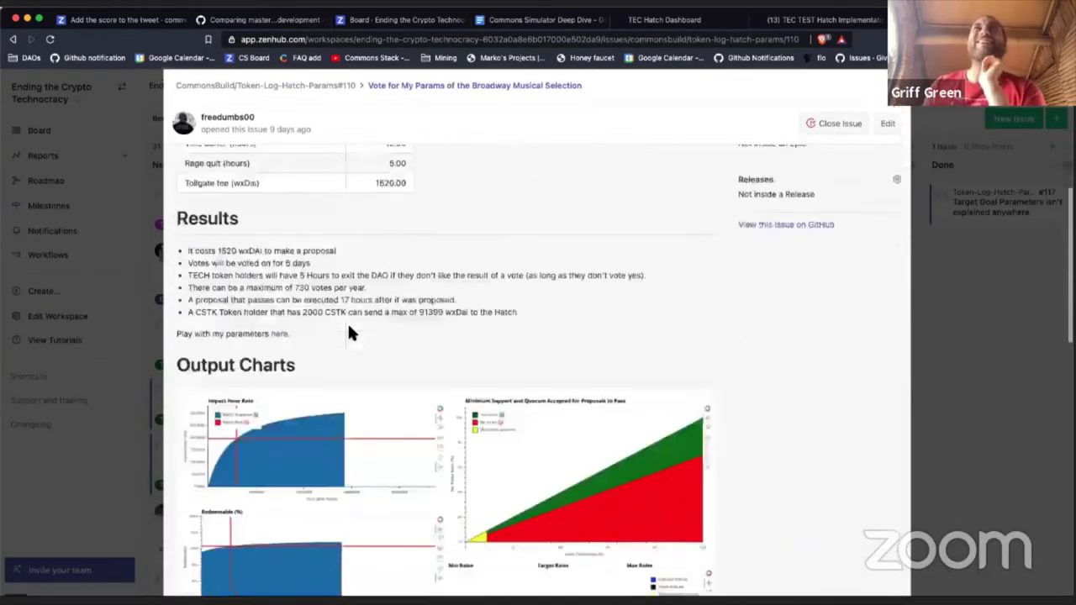
scroll(336, 344, down, 5)
click(312, 359)
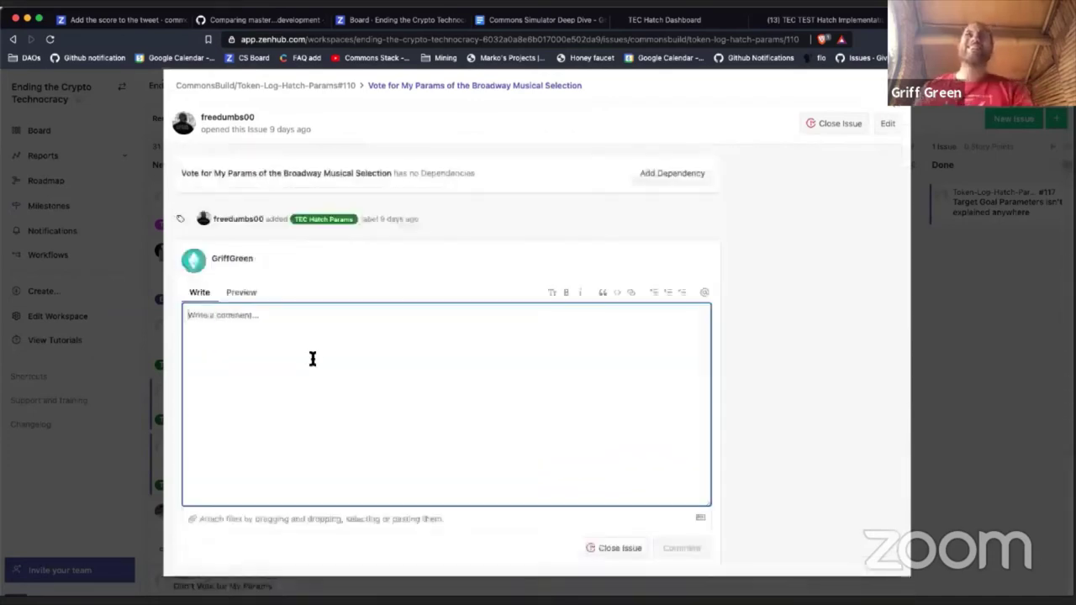
text(you are h)
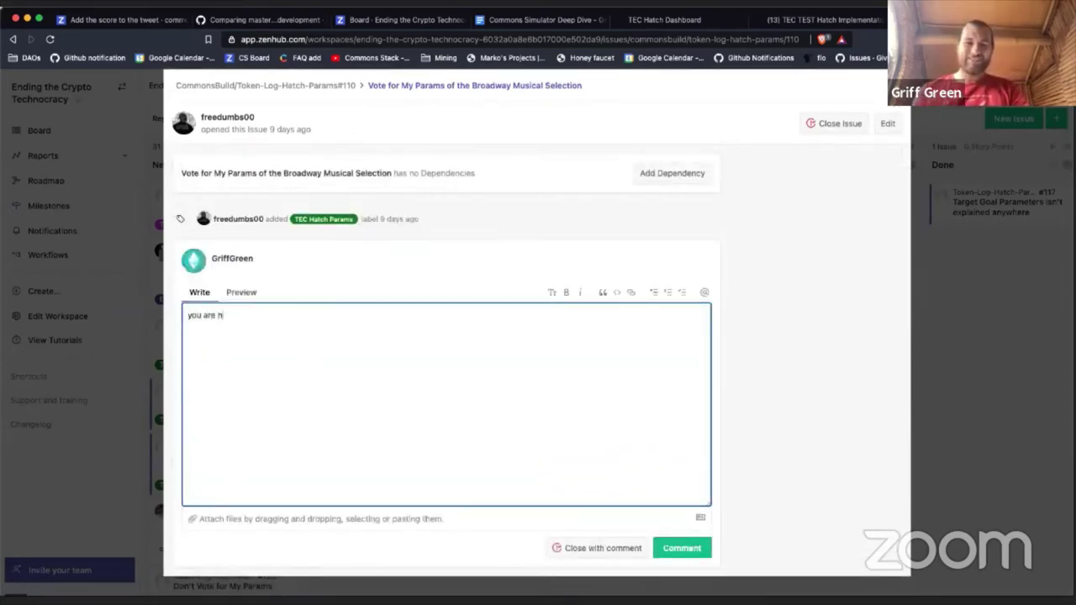
text(ilarious)
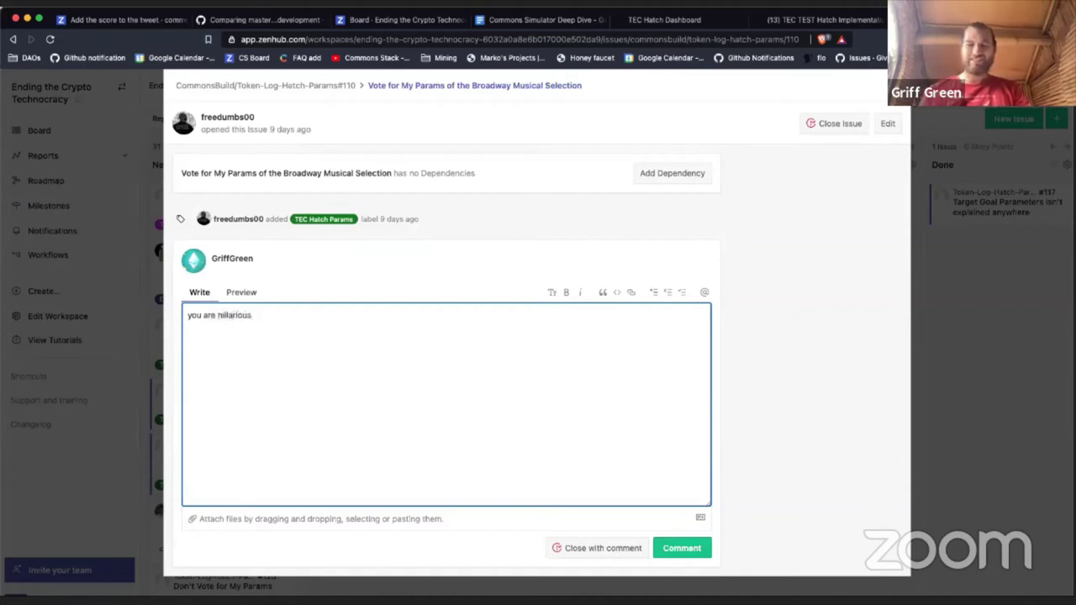
text(... LOL)
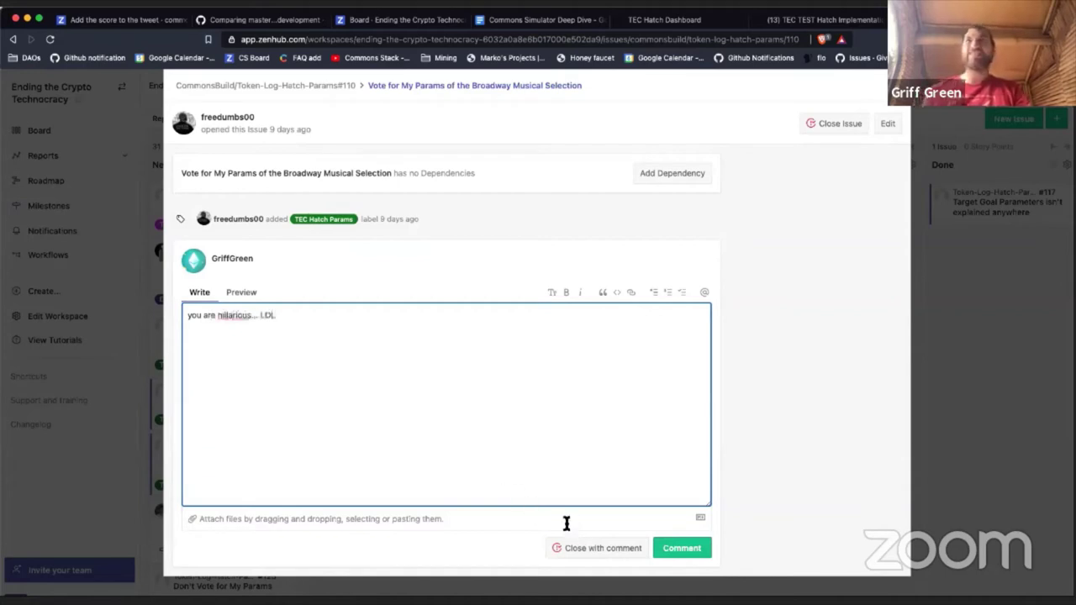
right_click(238, 316)
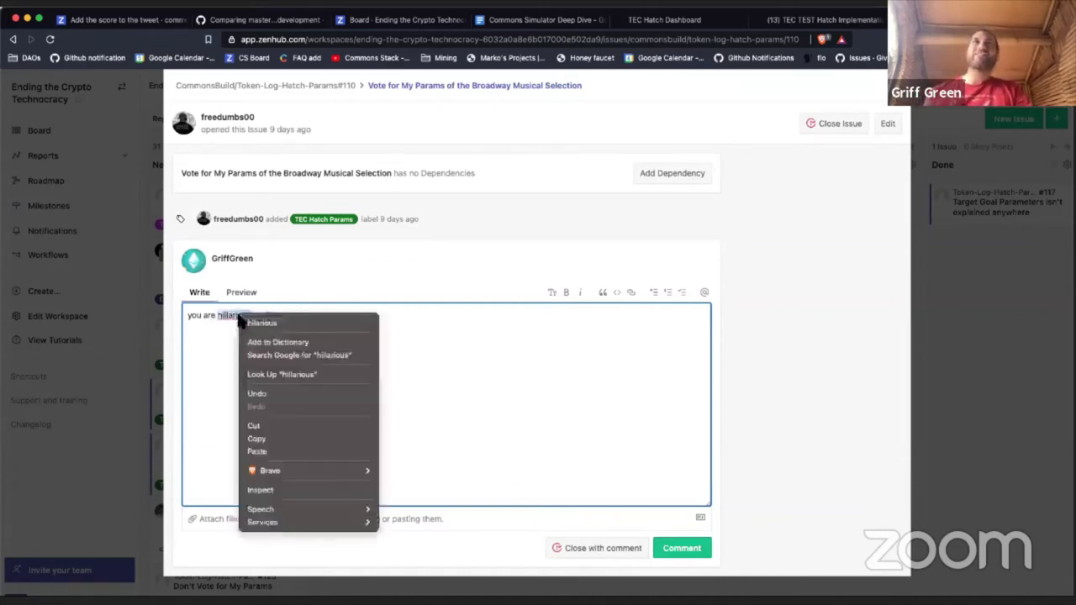
click(263, 325)
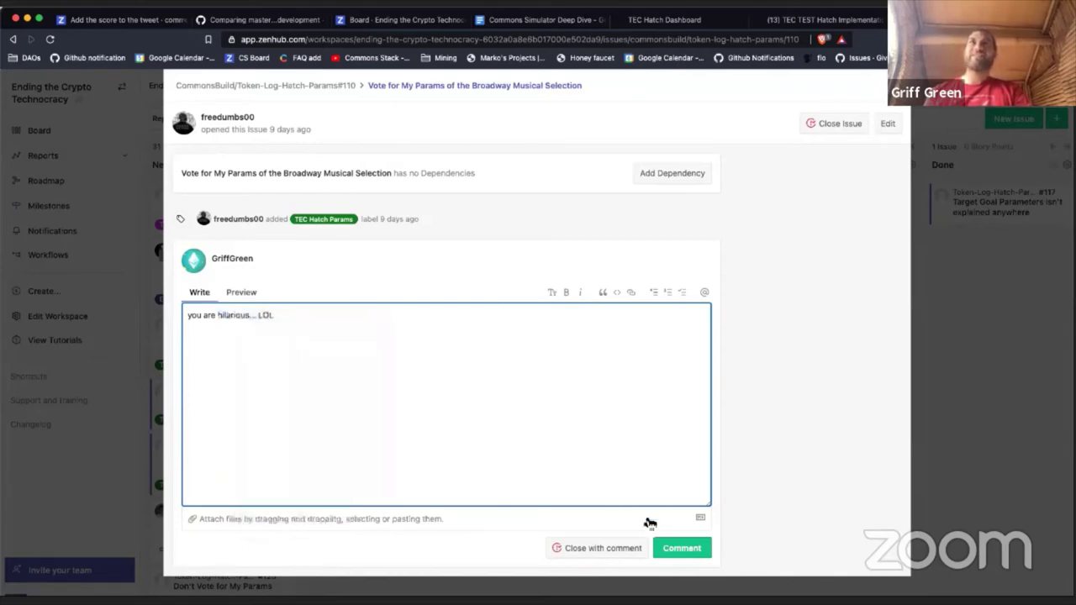
click(636, 547)
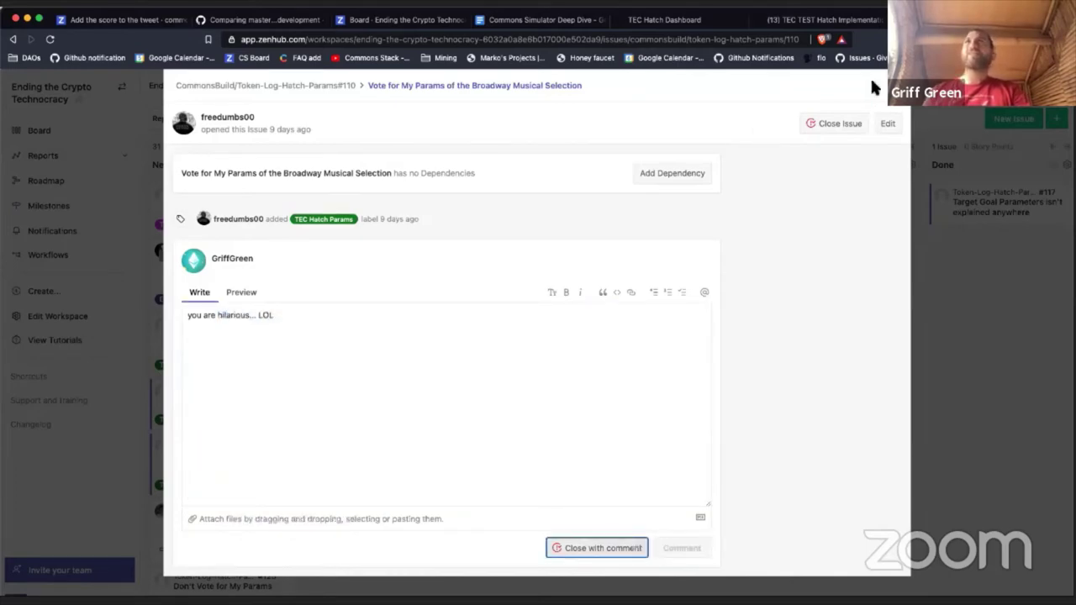
key(Escape)
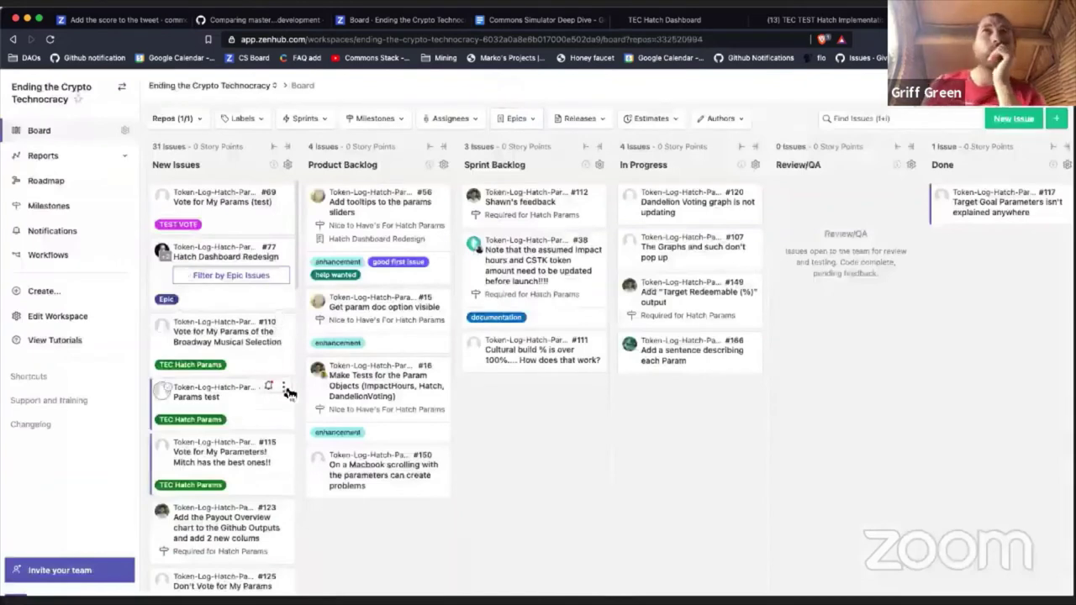
Step: Close test vote issue #113 and the next vote issue from their card menus
click(284, 387)
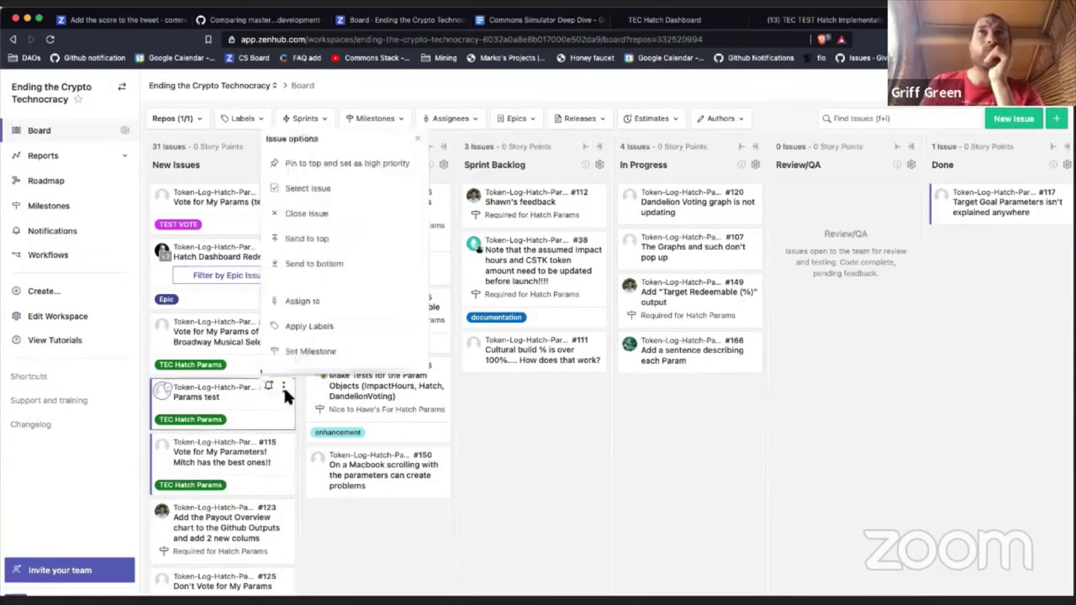
click(325, 212)
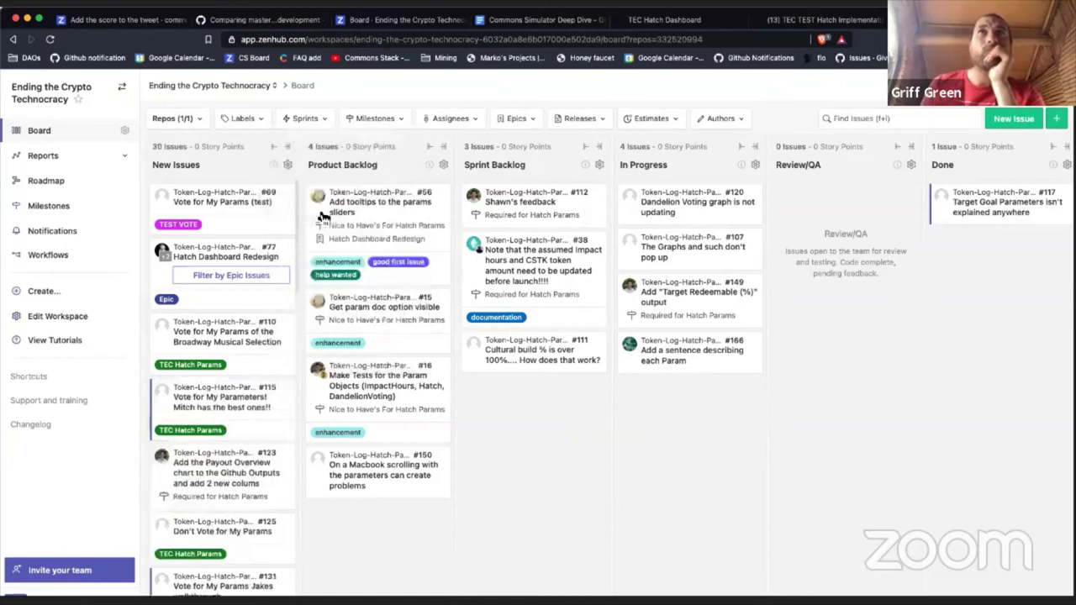
click(283, 387)
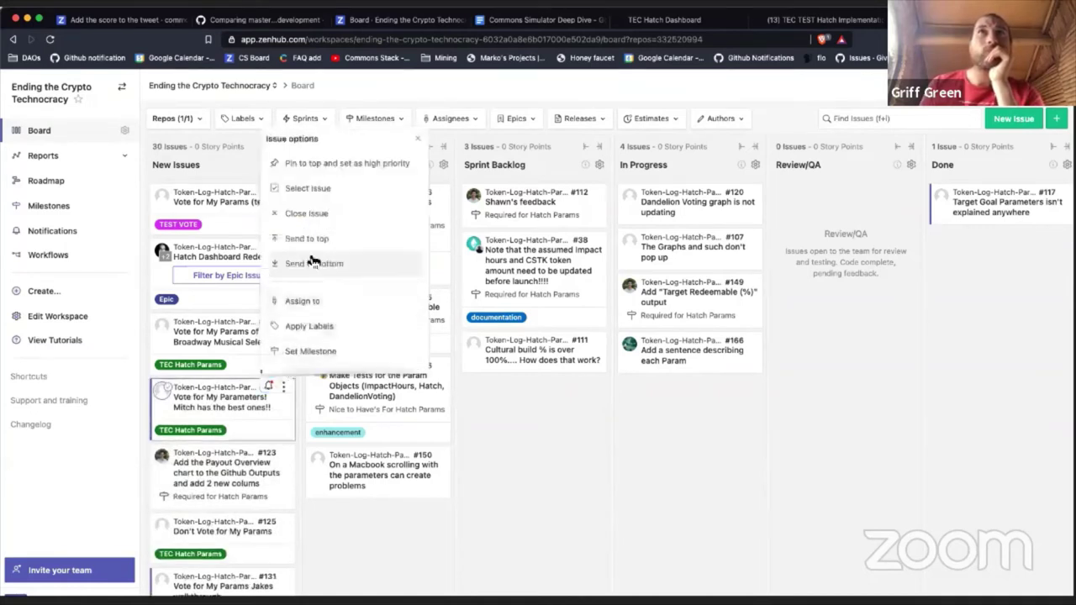
click(316, 215)
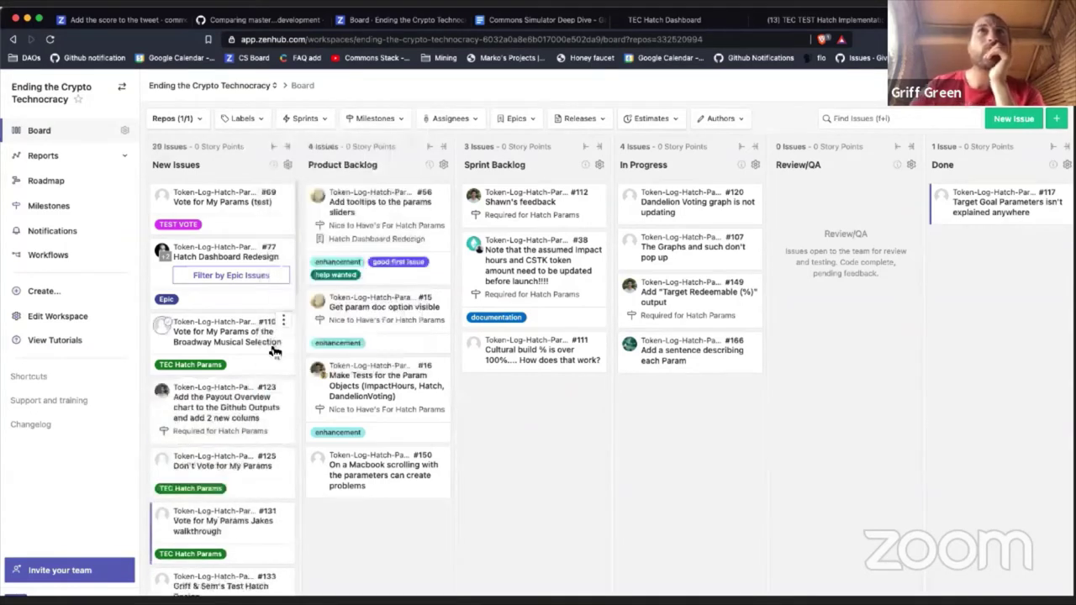
Step: Move issue #123 into the Sprint Backlog pipeline
click(229, 408)
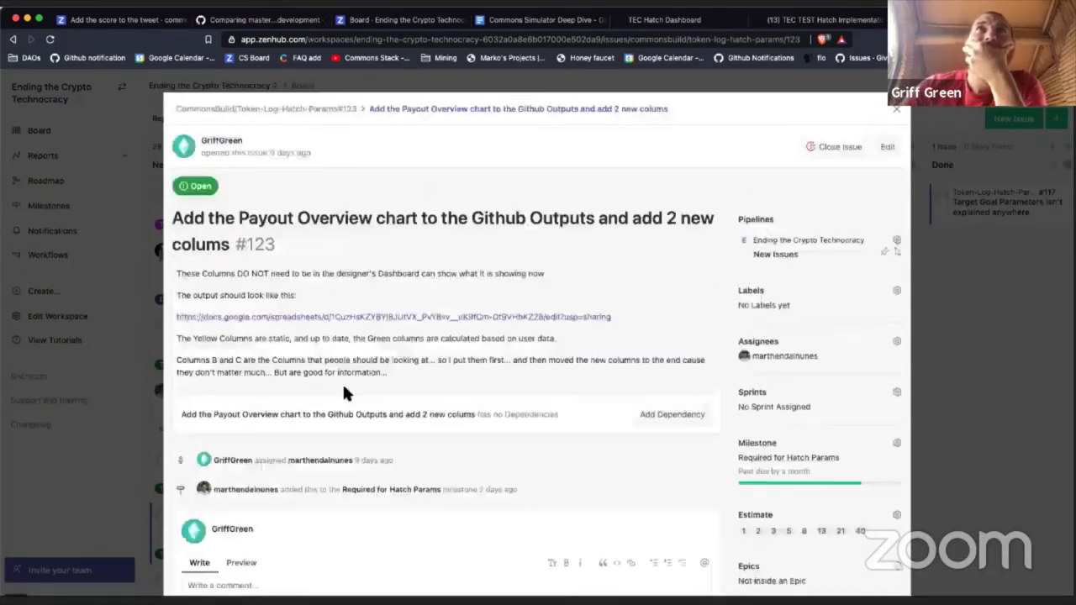
scroll(343, 390, down, 5)
scroll(343, 389, up, 5)
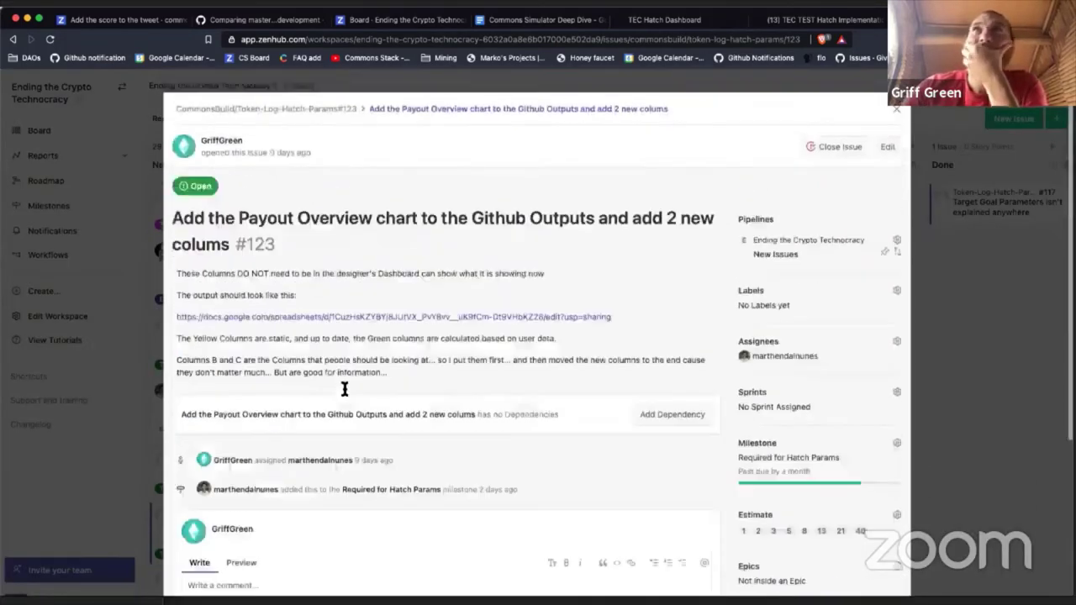
click(808, 246)
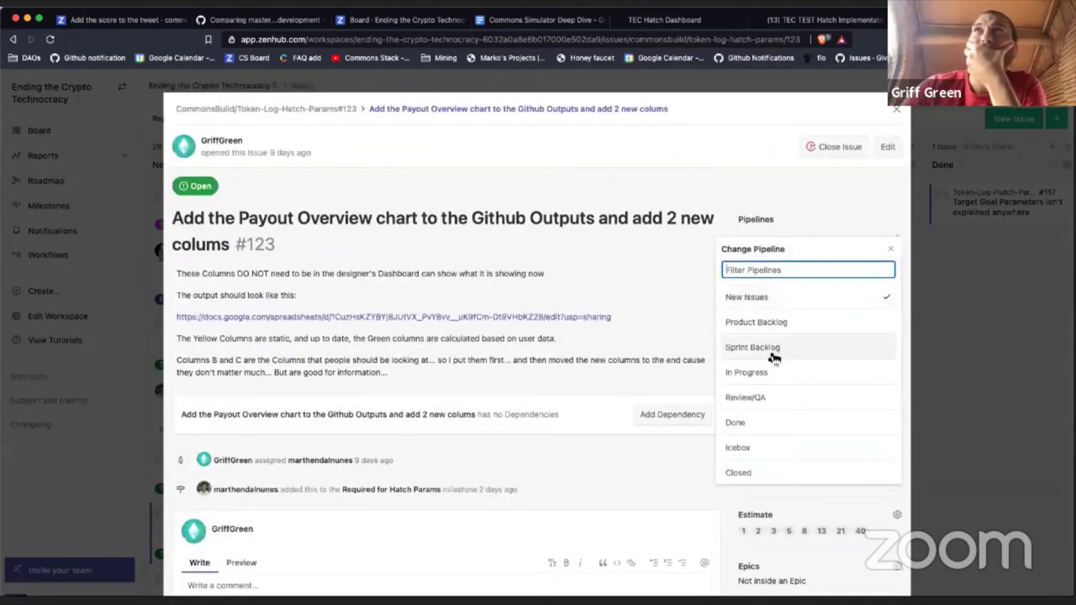
click(864, 174)
click(897, 109)
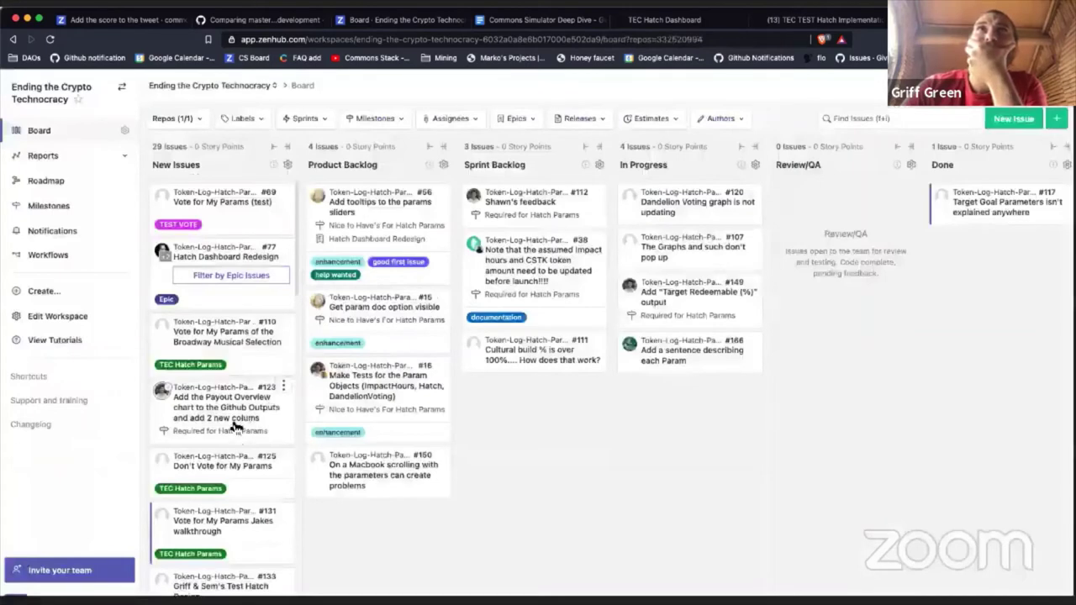
Step: Close issue #125 'Don't Vote for My Params' and issue #131
click(223, 459)
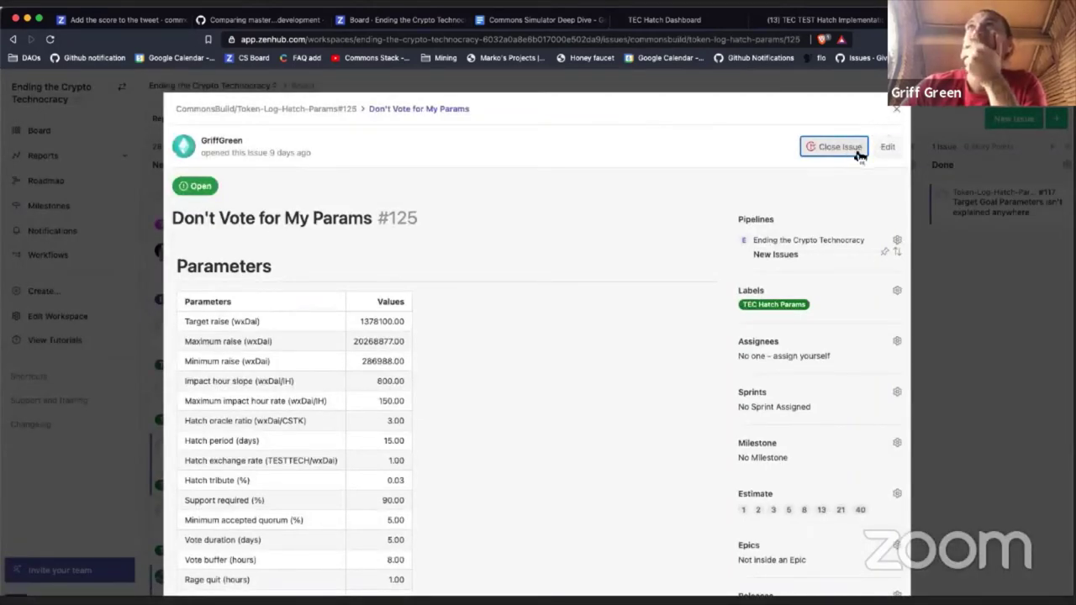
click(897, 111)
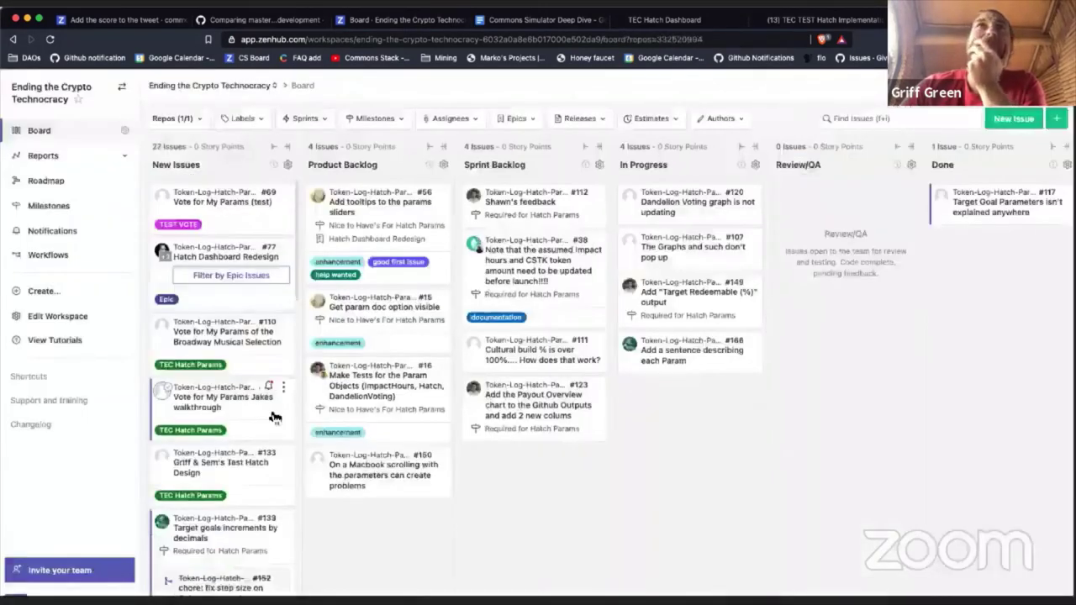
scroll(246, 429, down, 1)
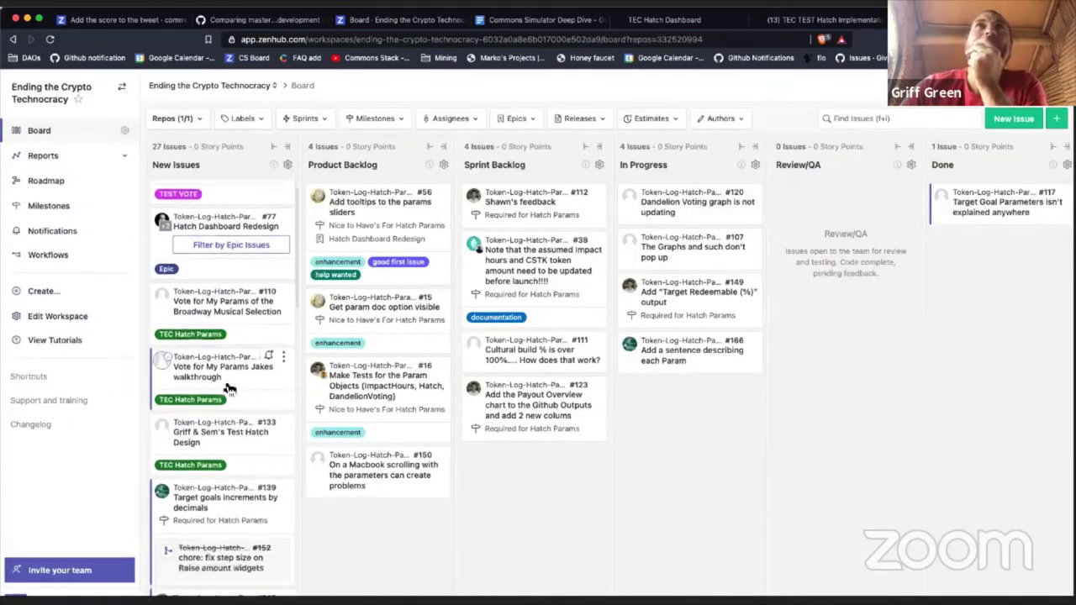
click(283, 357)
click(305, 452)
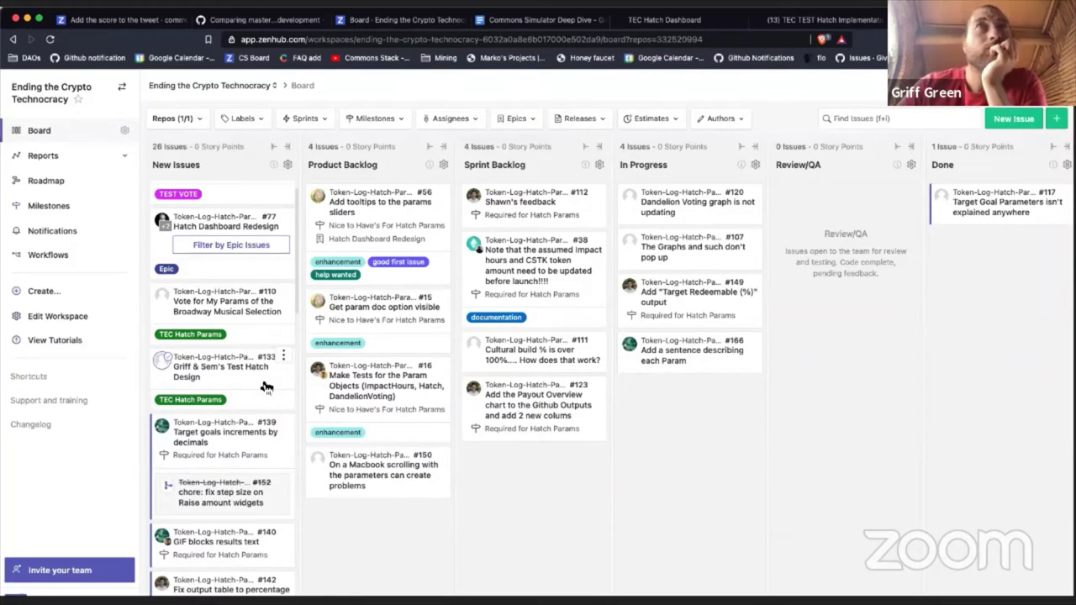
Step: Comment on #133 asking to add it to the New Test Hatch DAO Spec
click(263, 383)
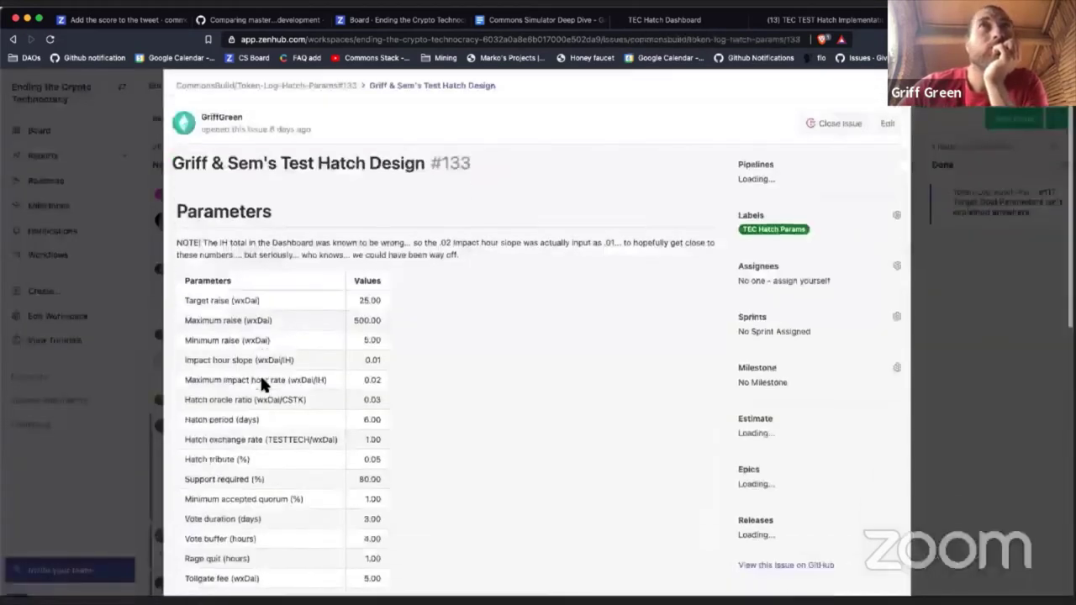
scroll(261, 384, down, 10)
scroll(263, 384, down, 8)
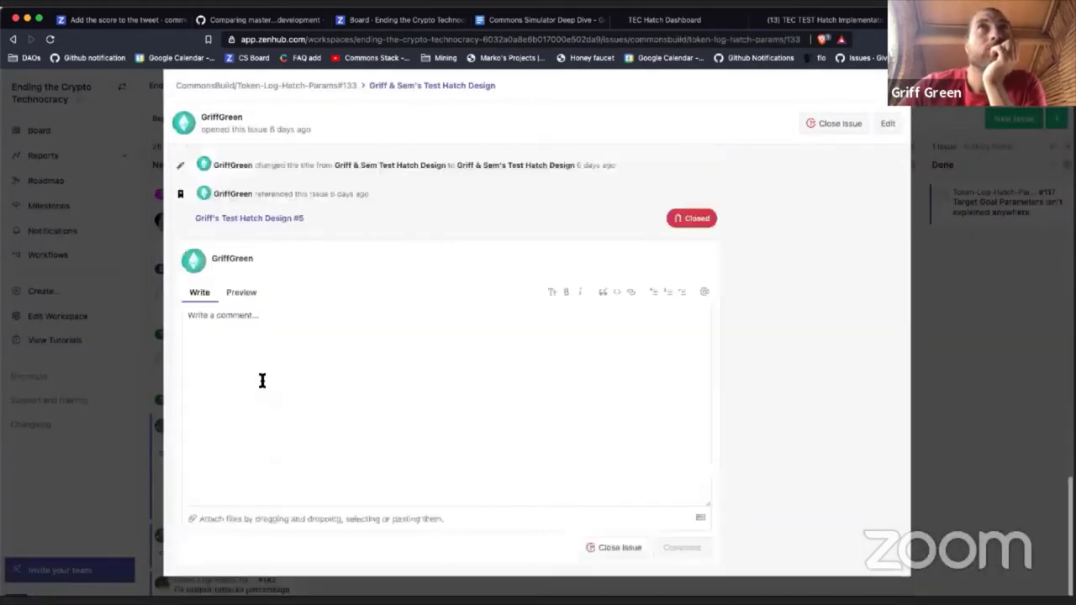
click(261, 381)
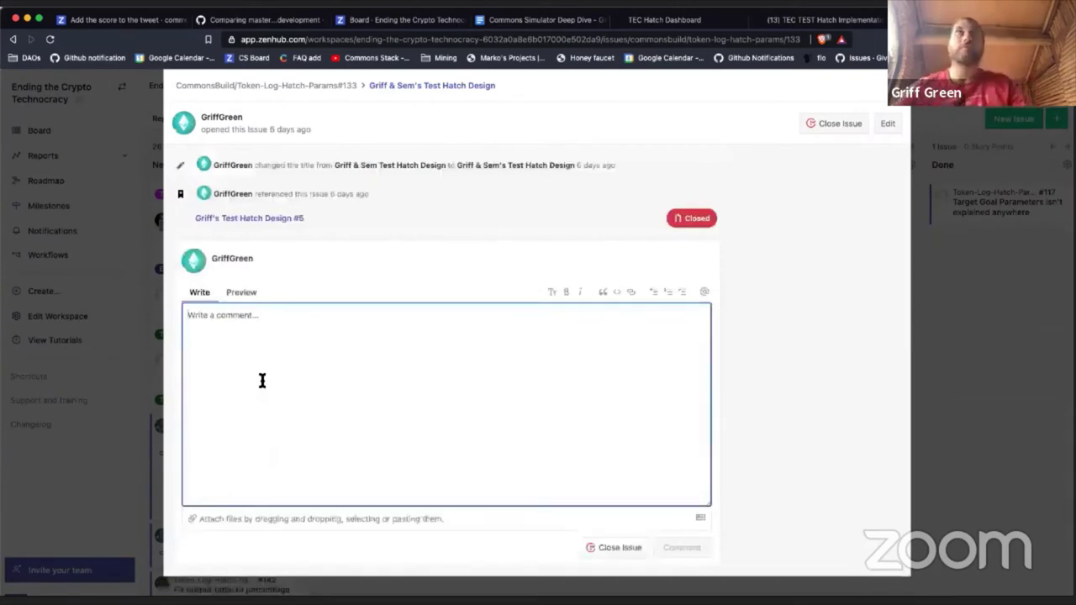
text(Ac)
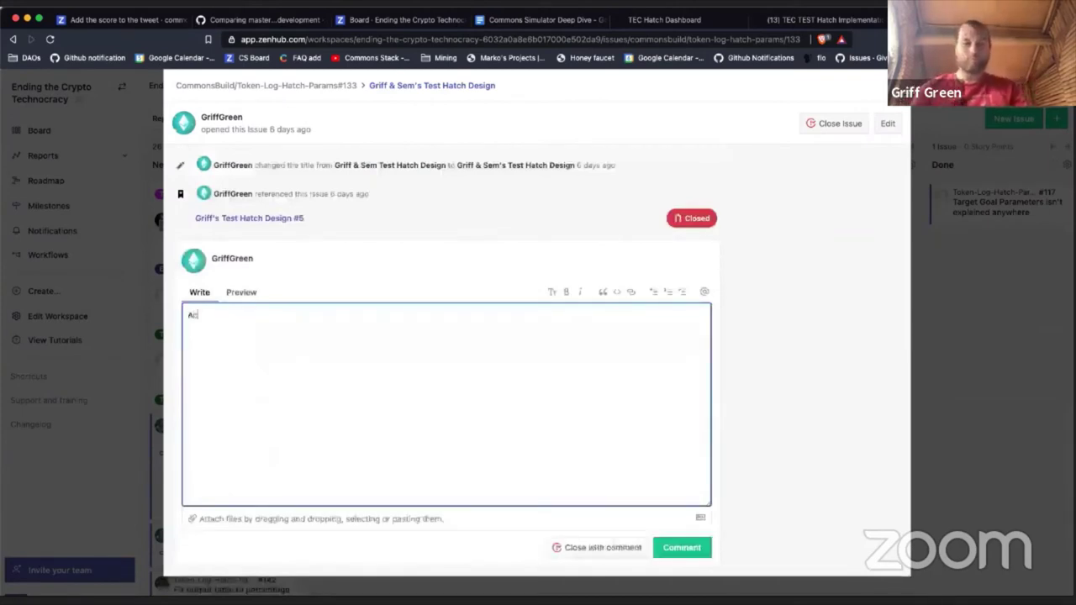
text(tually used for the test Hatc)
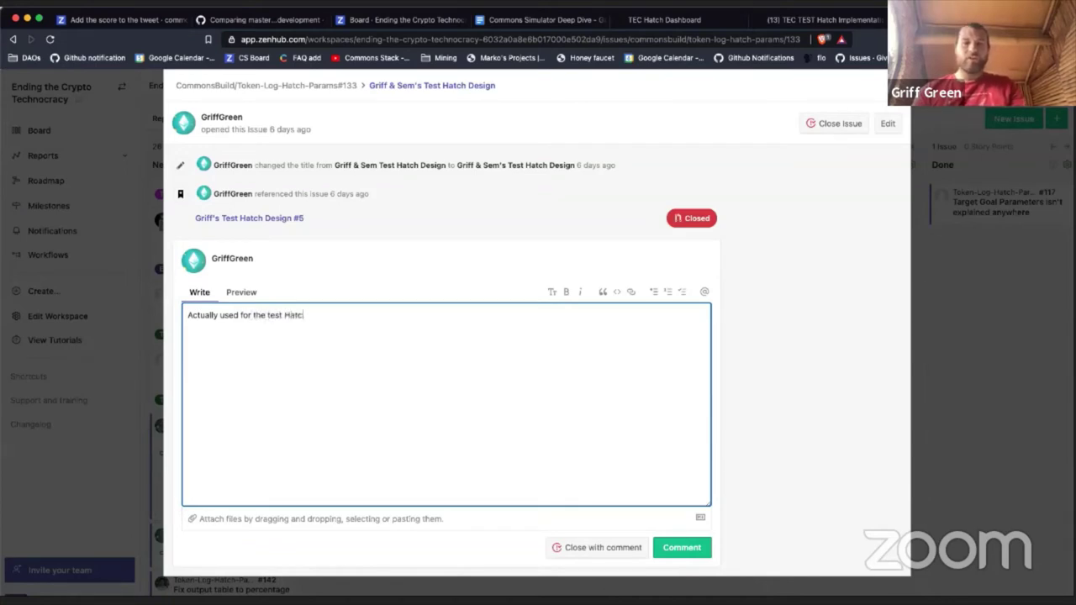
text(h Demo...)
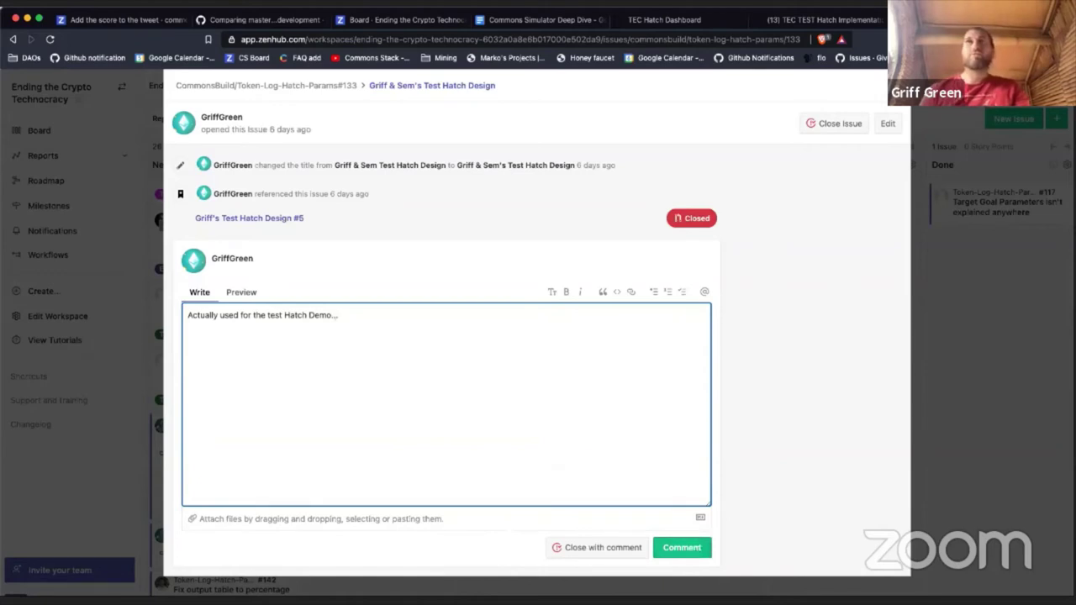
text(this to the Spec)
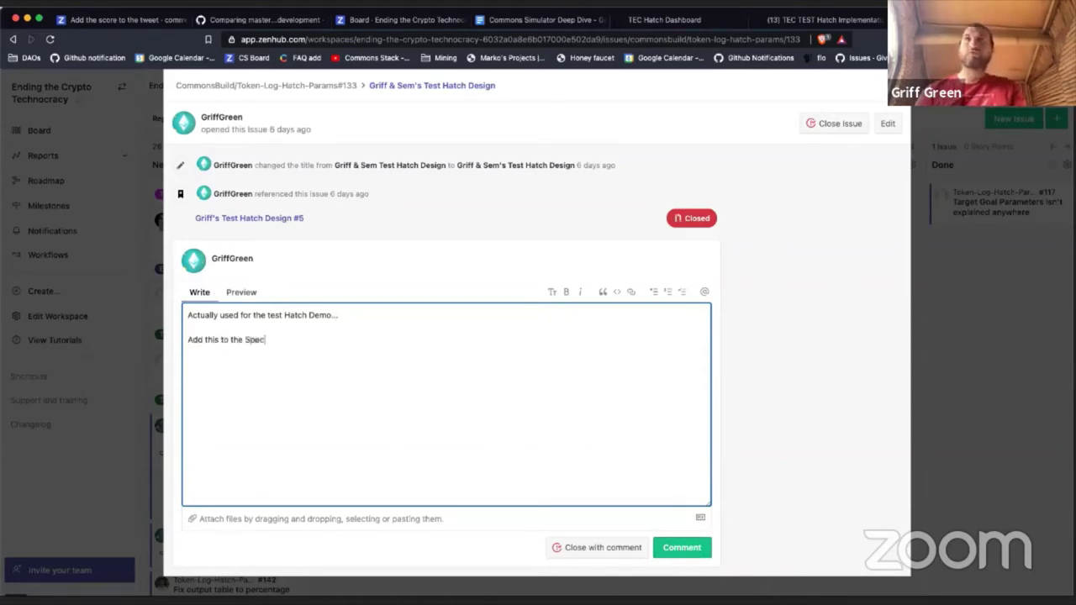
click(244, 339)
text(New)
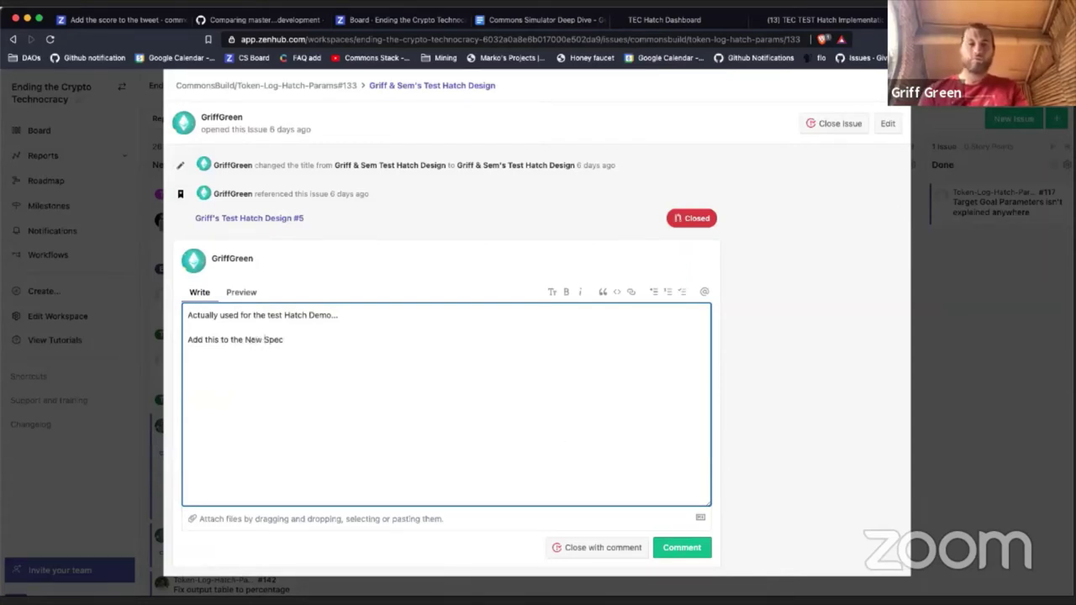
text( Hatch Test )
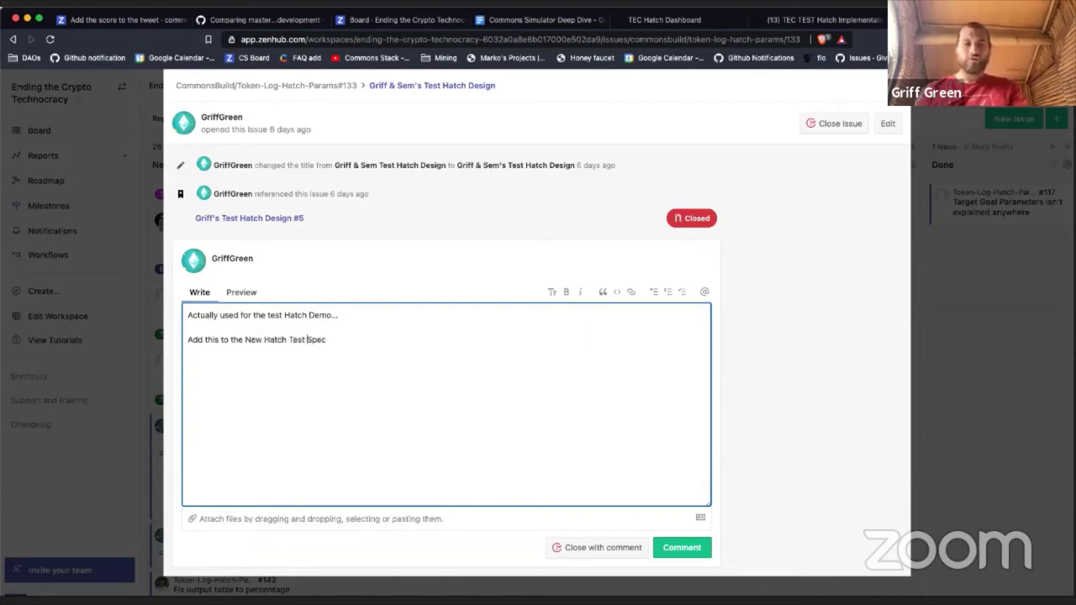
text(Spec)
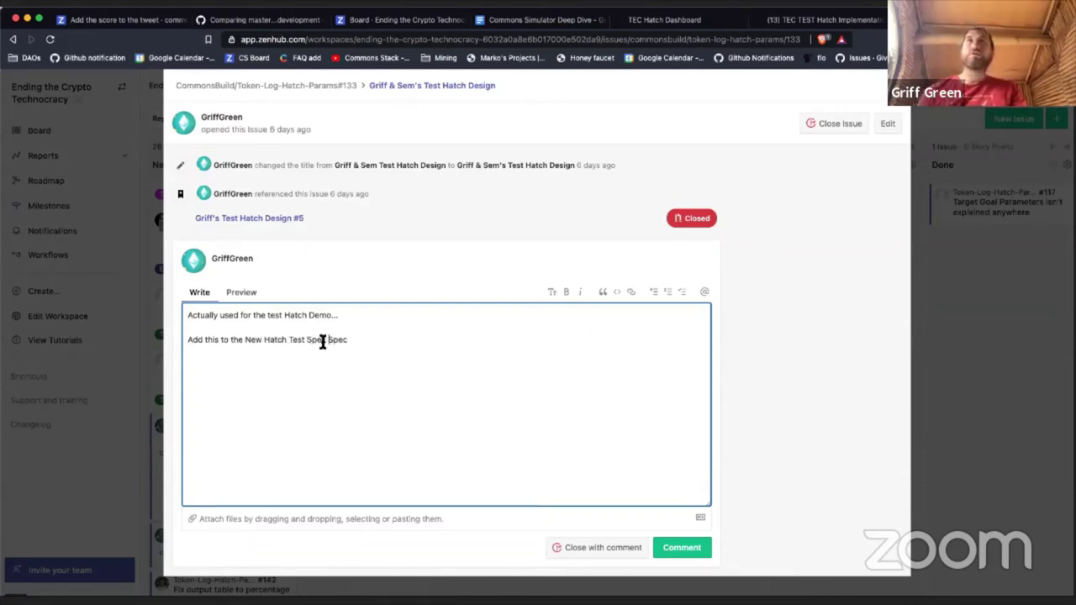
key(BackSpace)
key(BackSpace)
key(BackSpace)
key(BackSpace)
key(BackSpace)
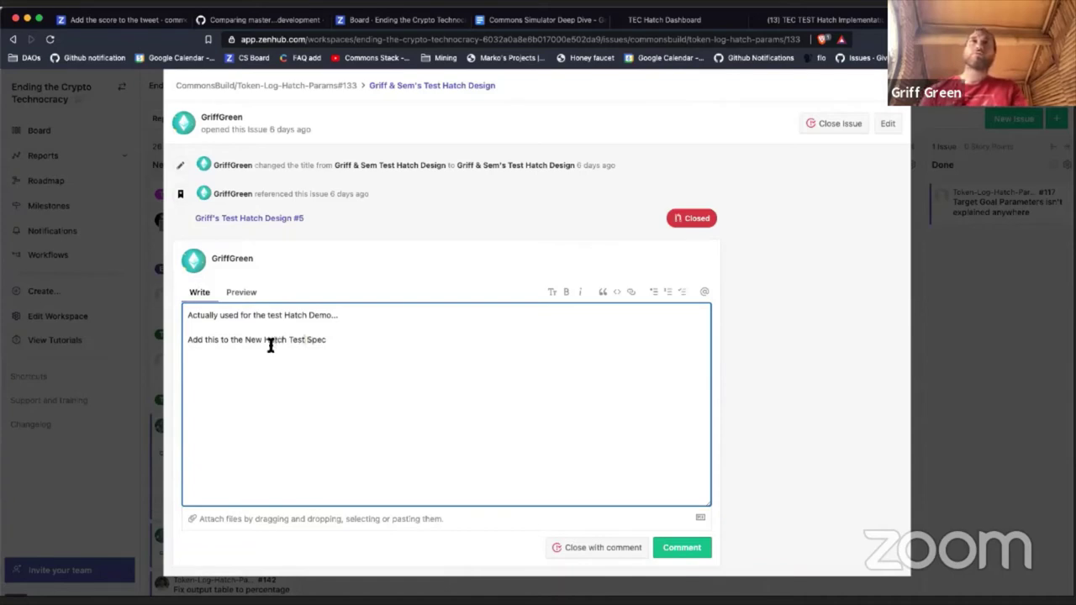
click(265, 341)
text(Test Hatch )
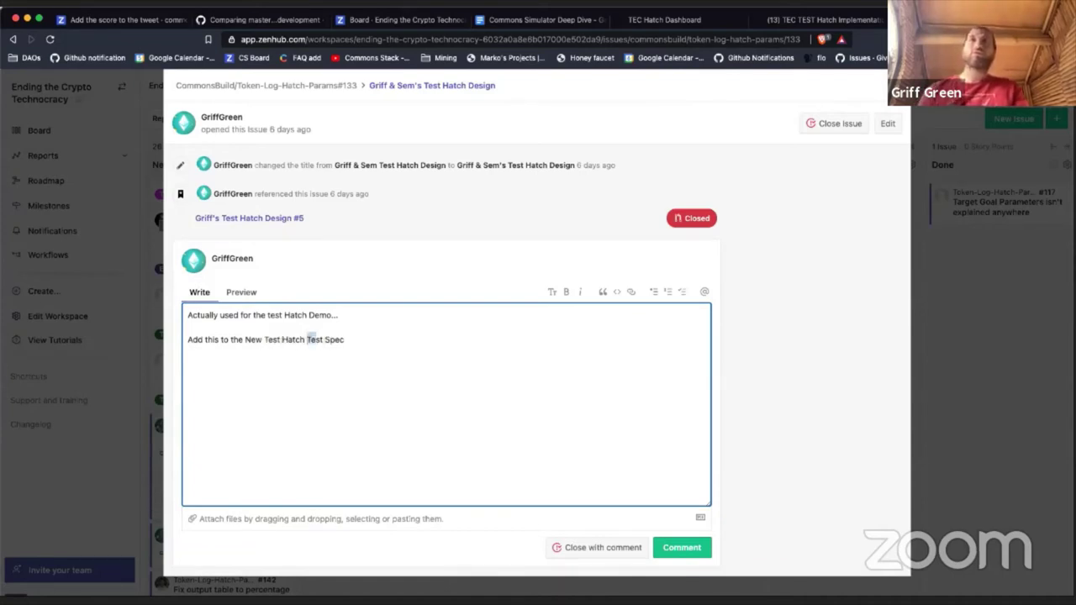
text(DAO)
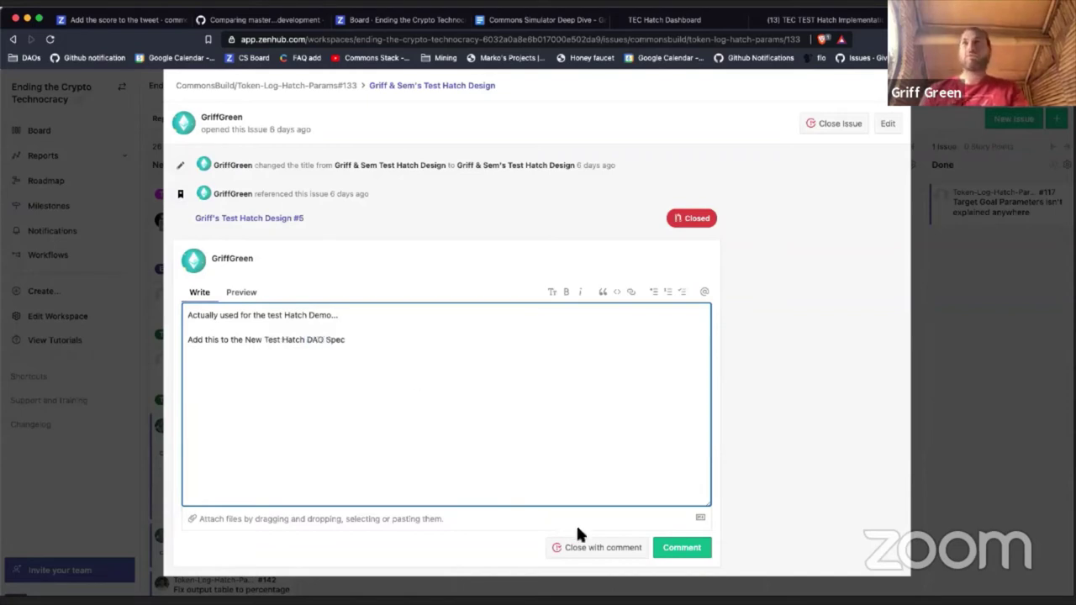
click(668, 547)
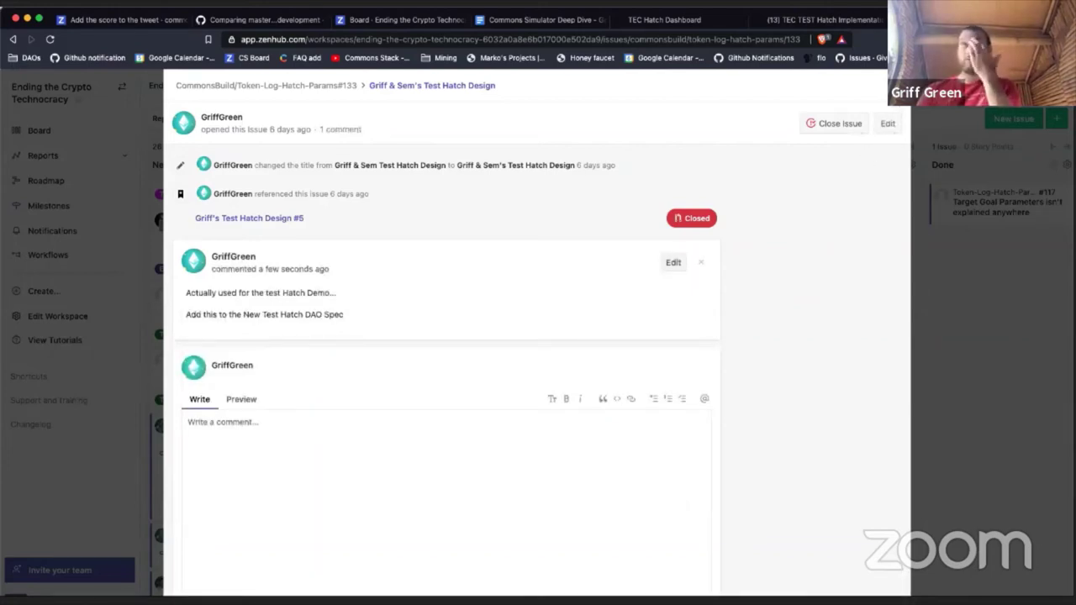
Step: Move card #133 to the top of the Sprint Backlog column
key(Escape)
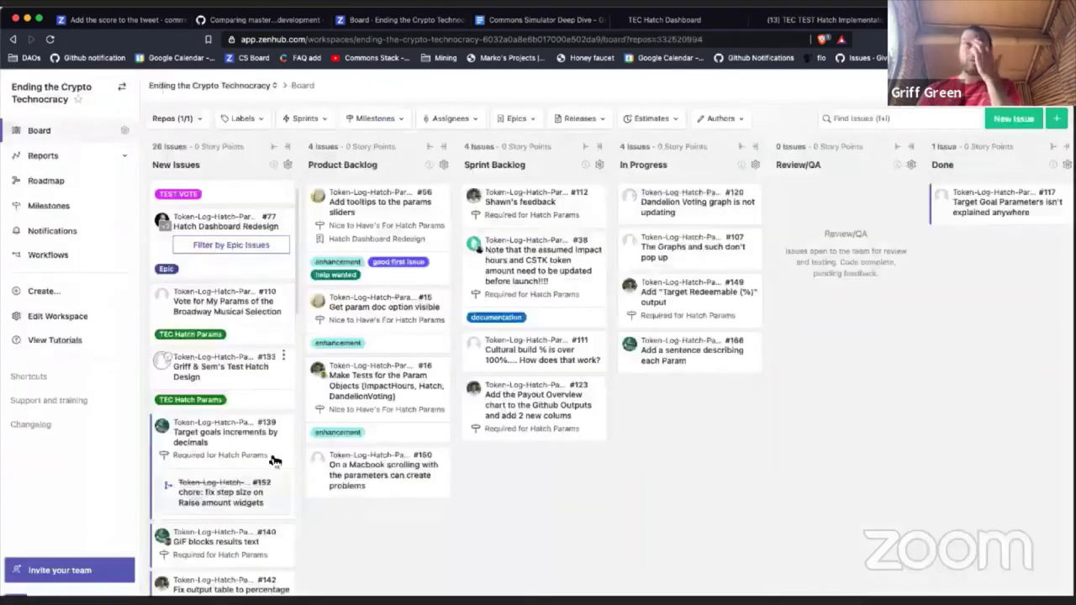
drag(226, 378, 410, 443)
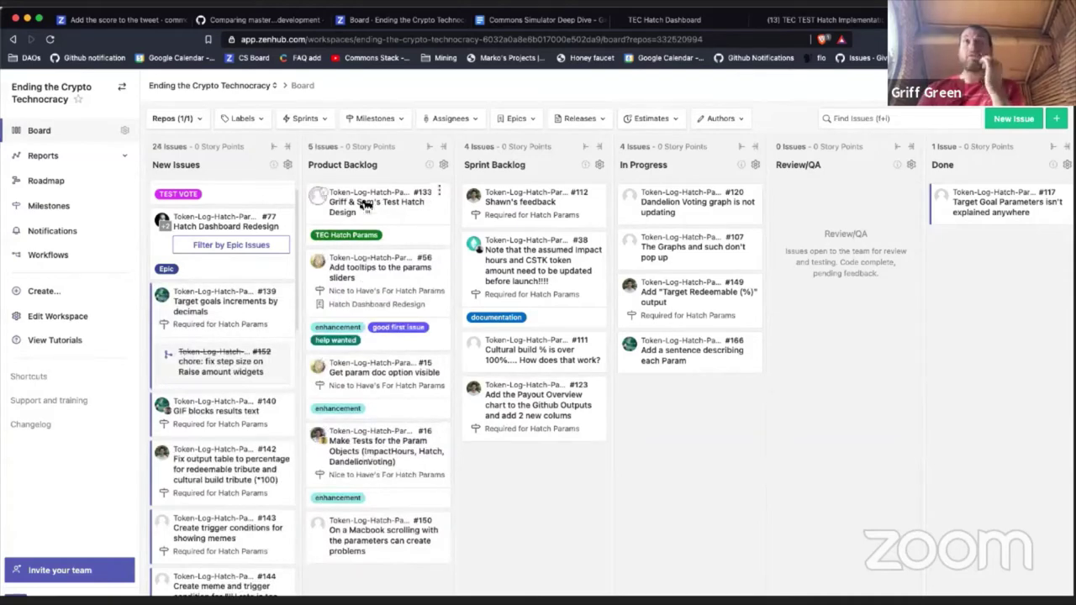
drag(366, 206, 524, 210)
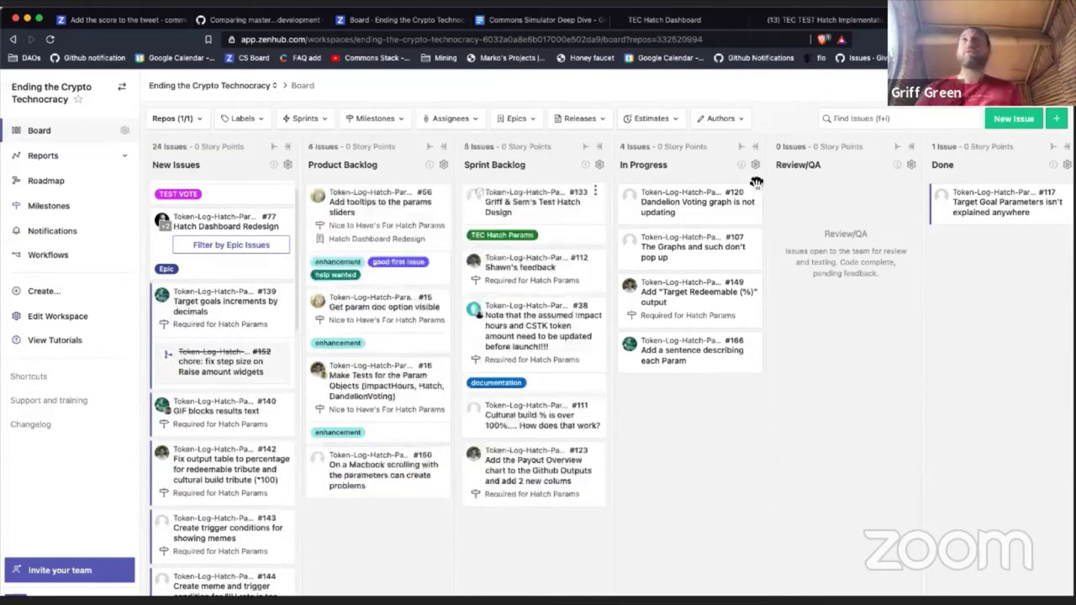
Step: Start a new issue titled 'Make a TEC Test Hatch DAO Spec for the new TEC Demo'
click(1014, 118)
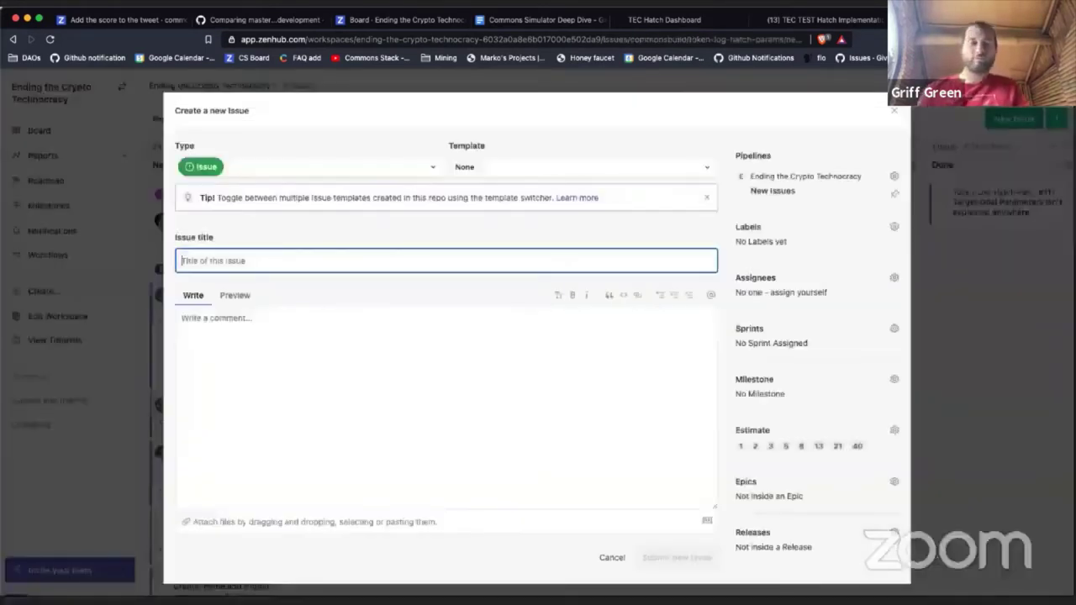
text(Make a Spec f)
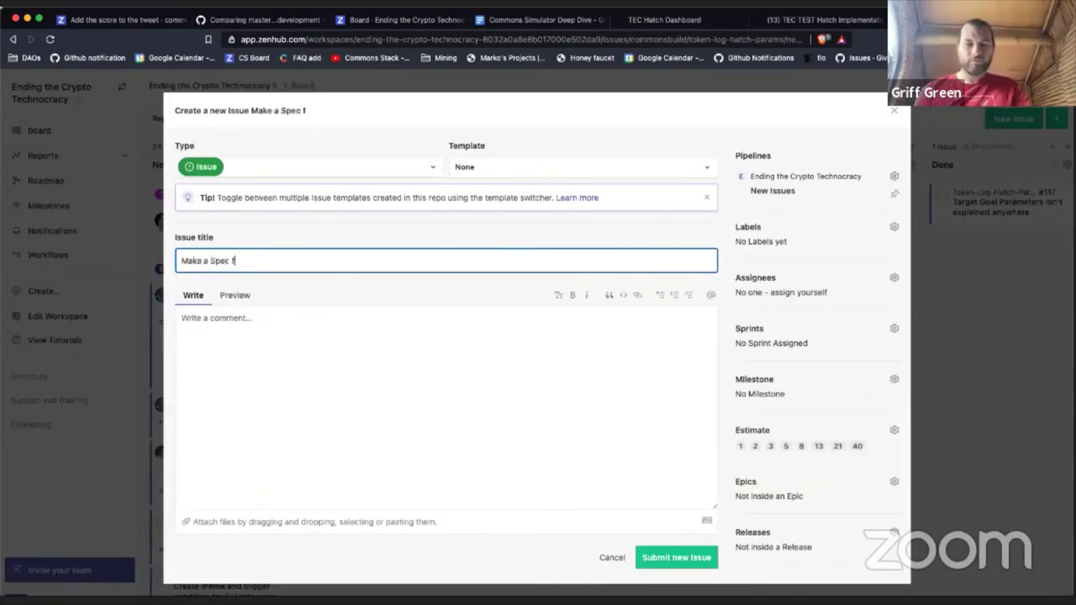
text(or the)
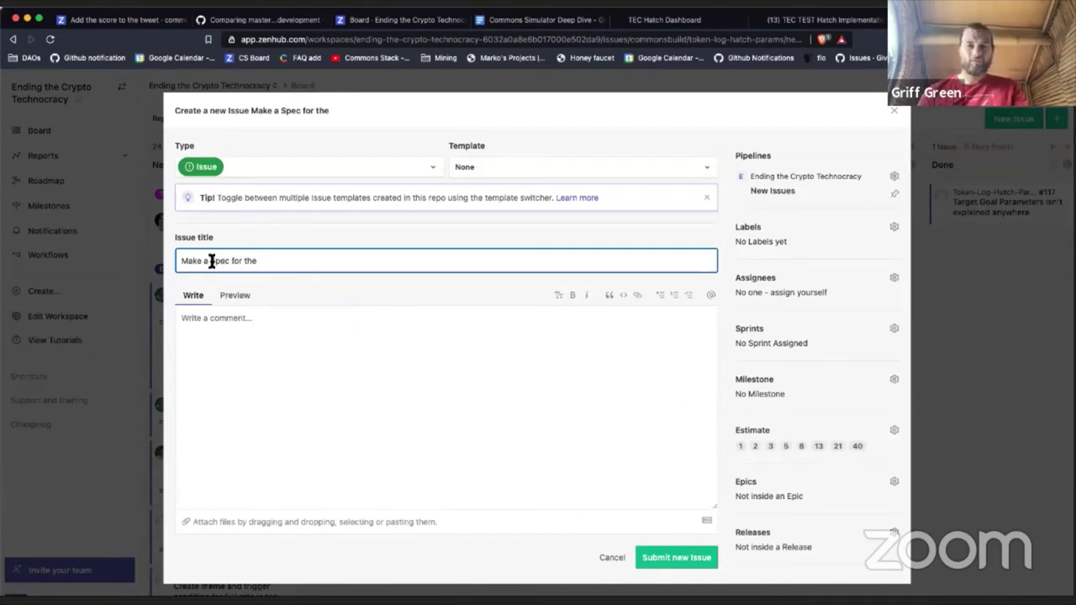
click(211, 261)
text(Test Ha)
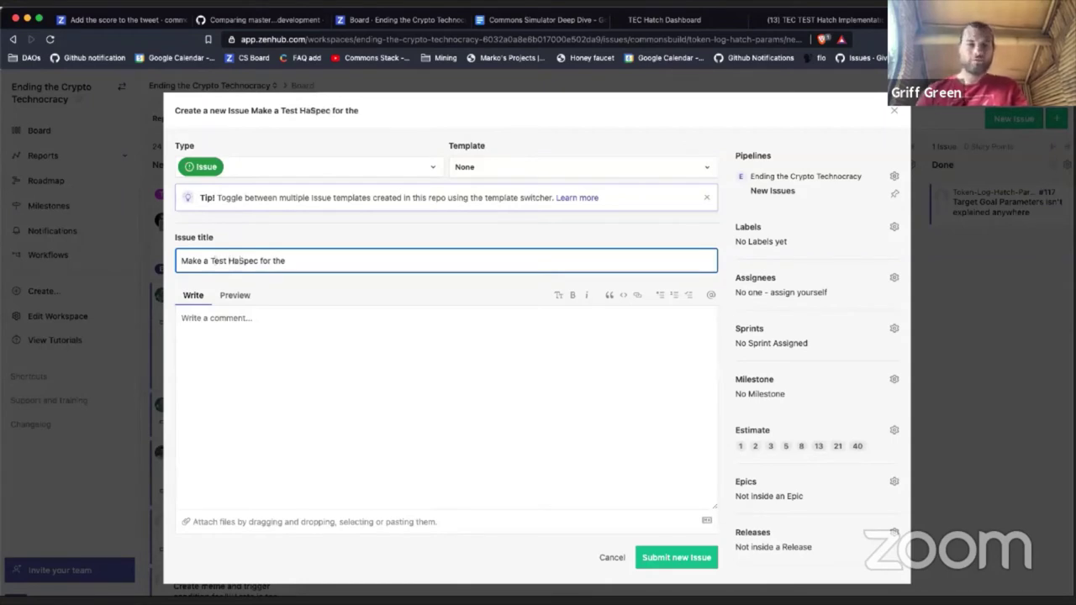
click(215, 261)
text(EC T)
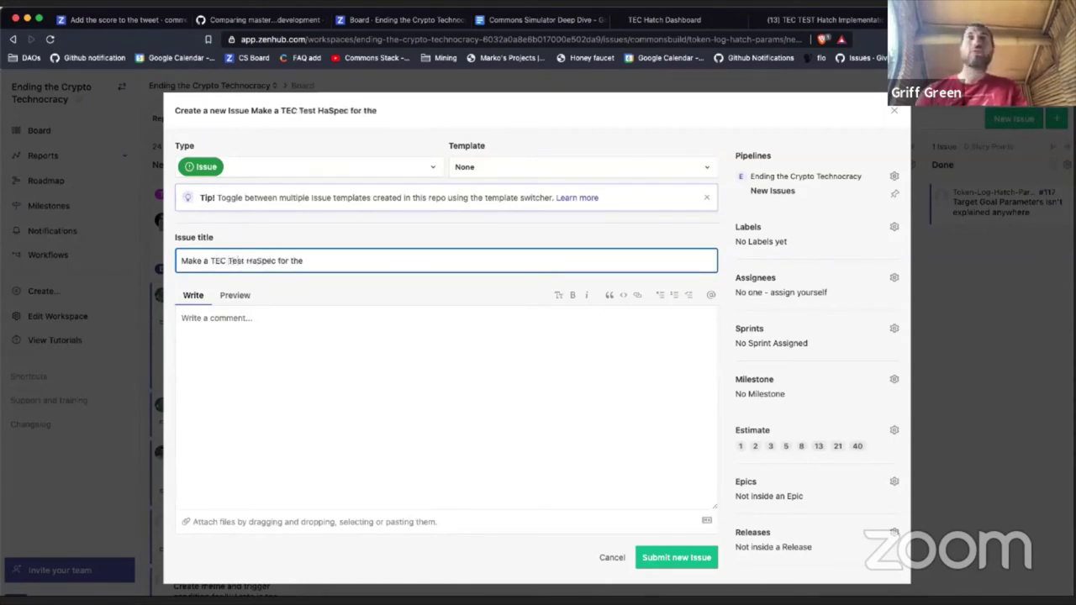
click(254, 261)
text(tch )
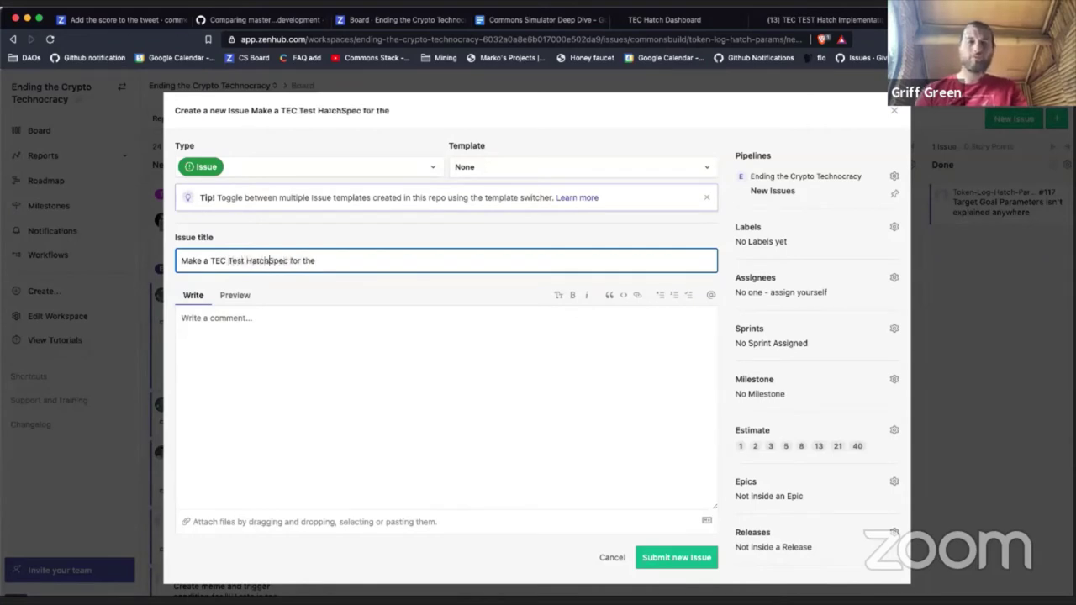
text(DAO )
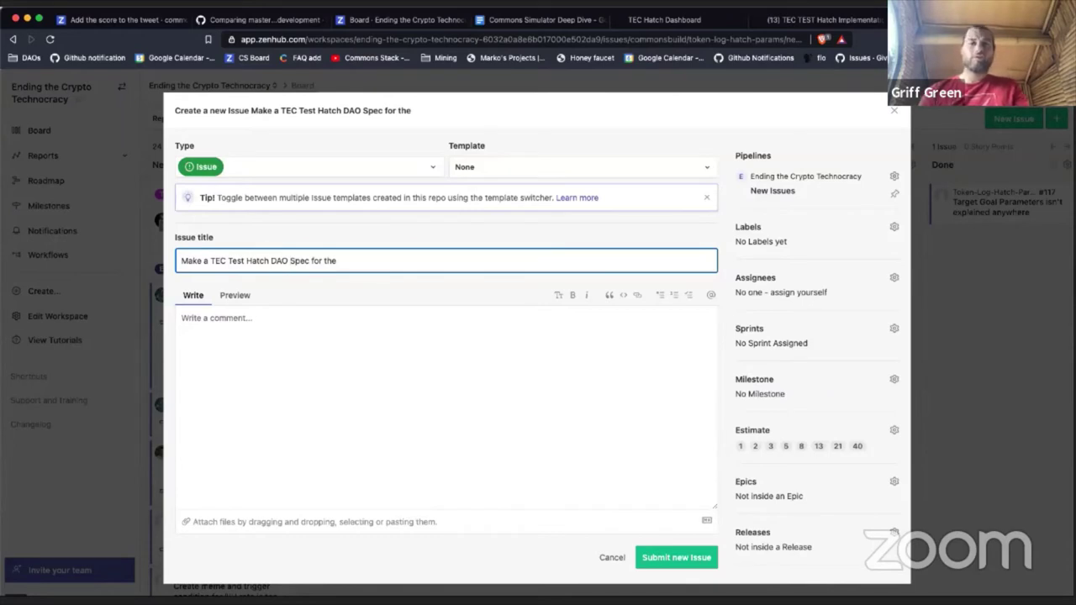
text(TEC Demo)
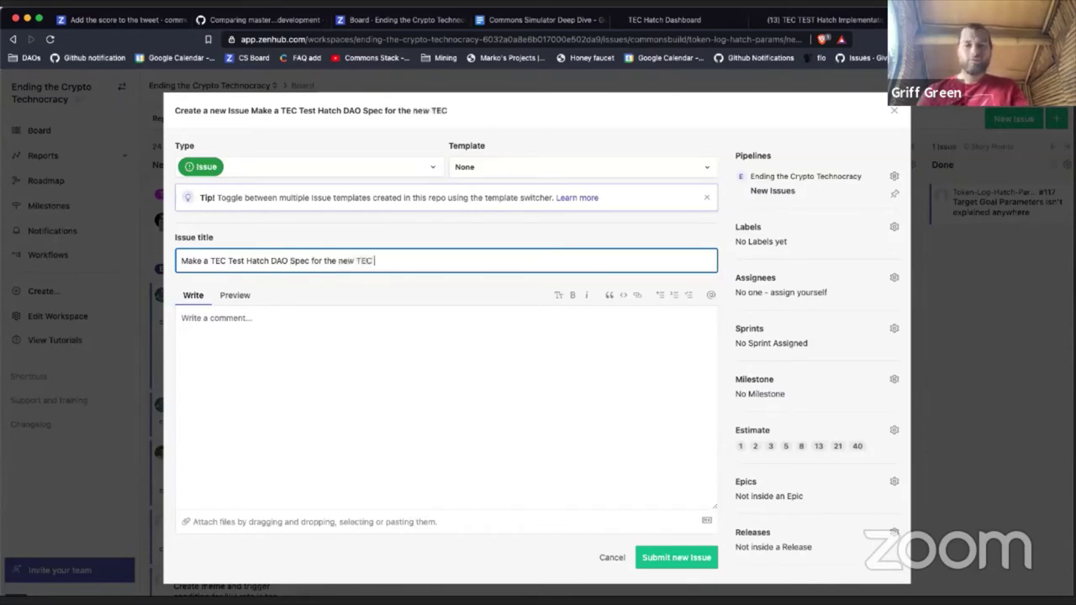
Step: Describe it as 'A new post on the forum like:' plus the pasted forum link, and assign a teammate
click(454, 418)
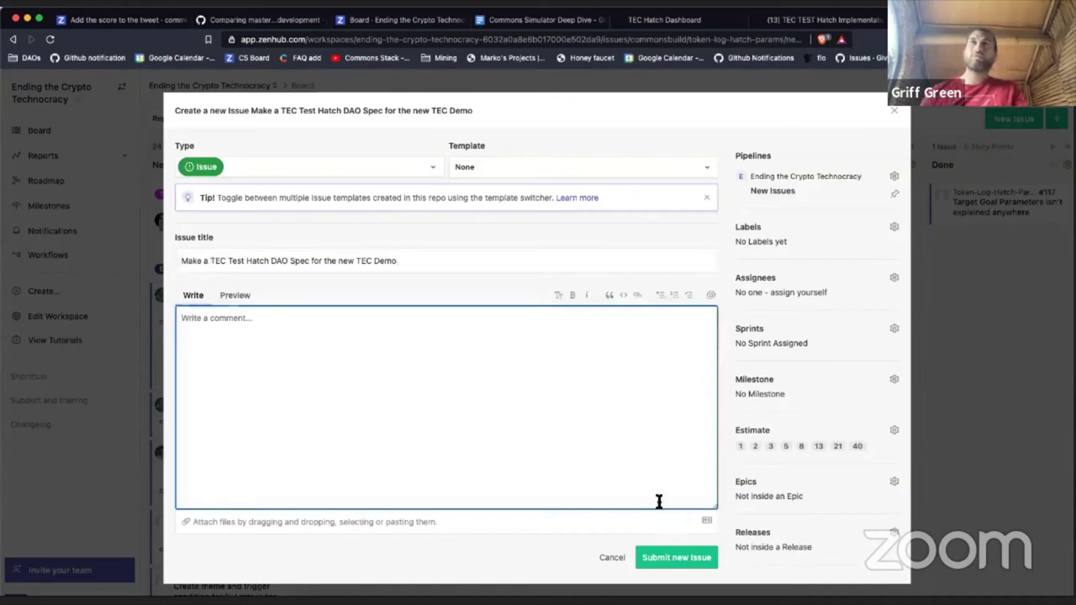
text(A new post on the forum li)
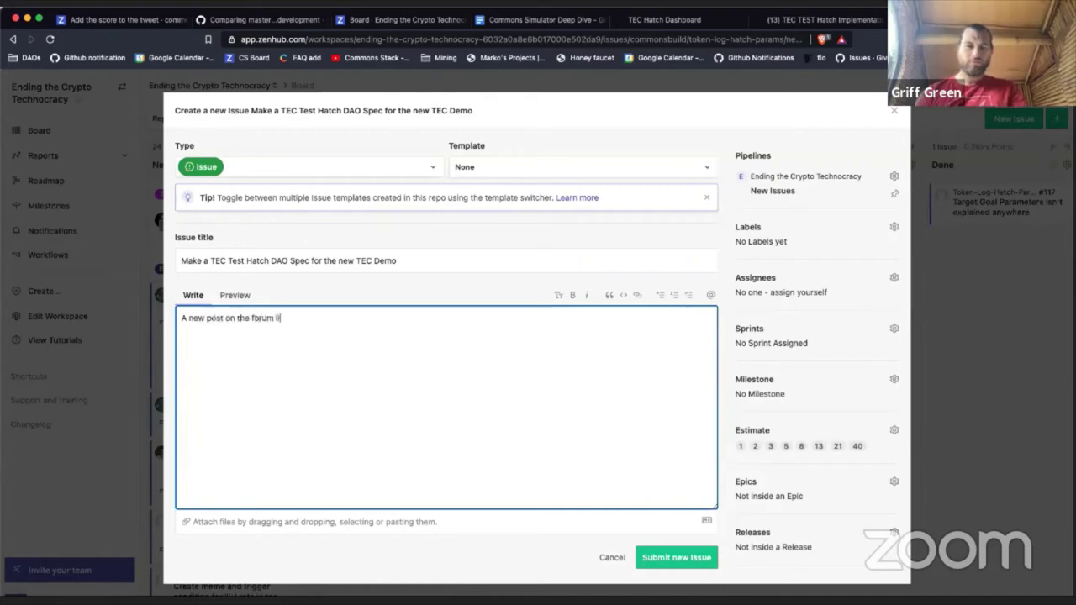
text(ke:)
text(https://forum.tecommons.org/t/tec-test-hatch-implementation-specification/226)
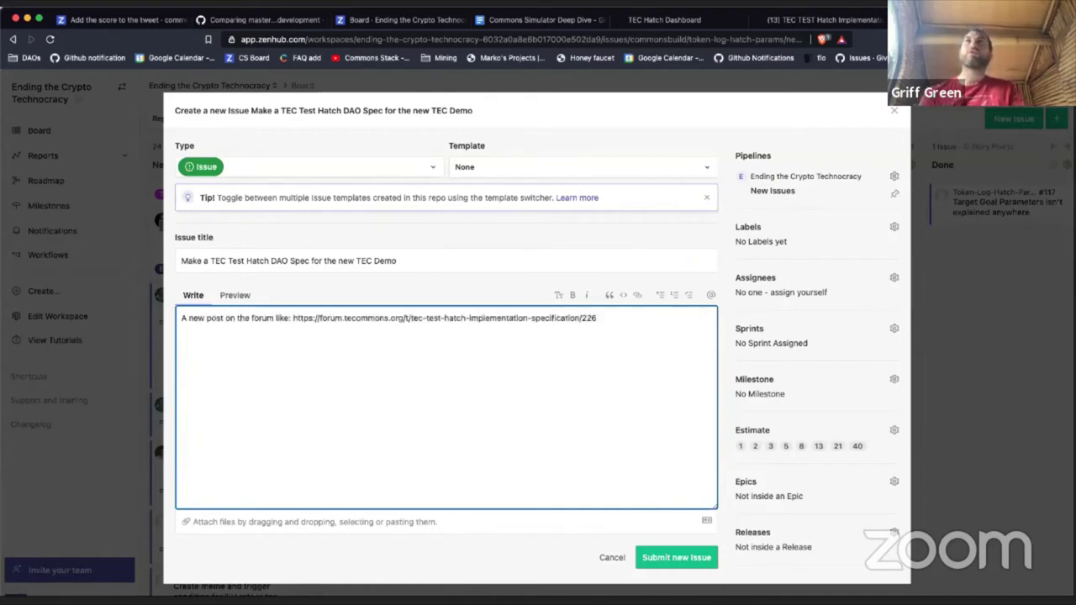
click(746, 269)
text(mitch)
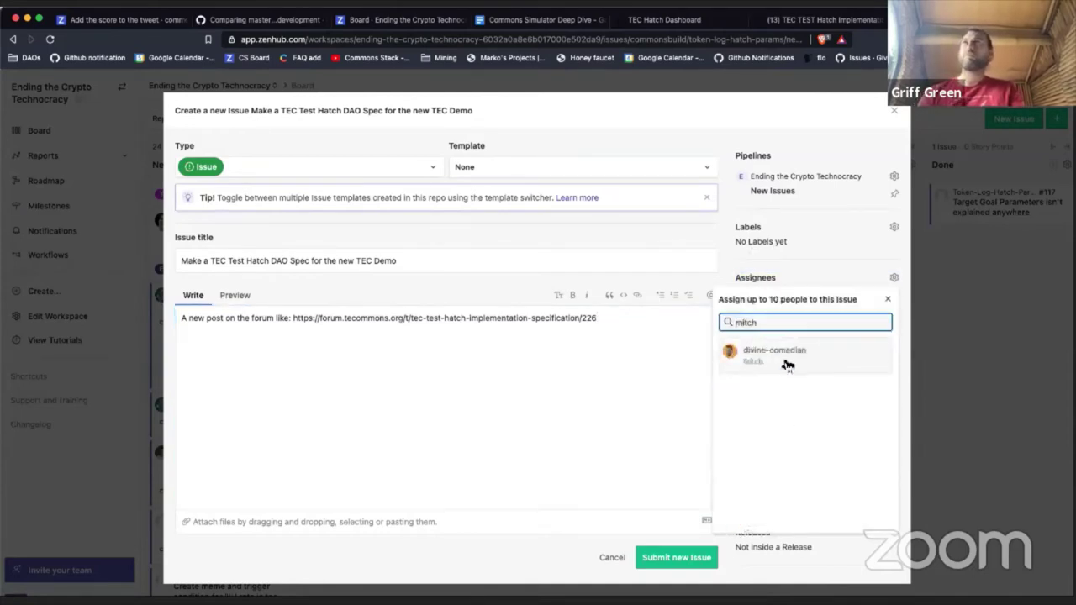
click(788, 366)
click(639, 402)
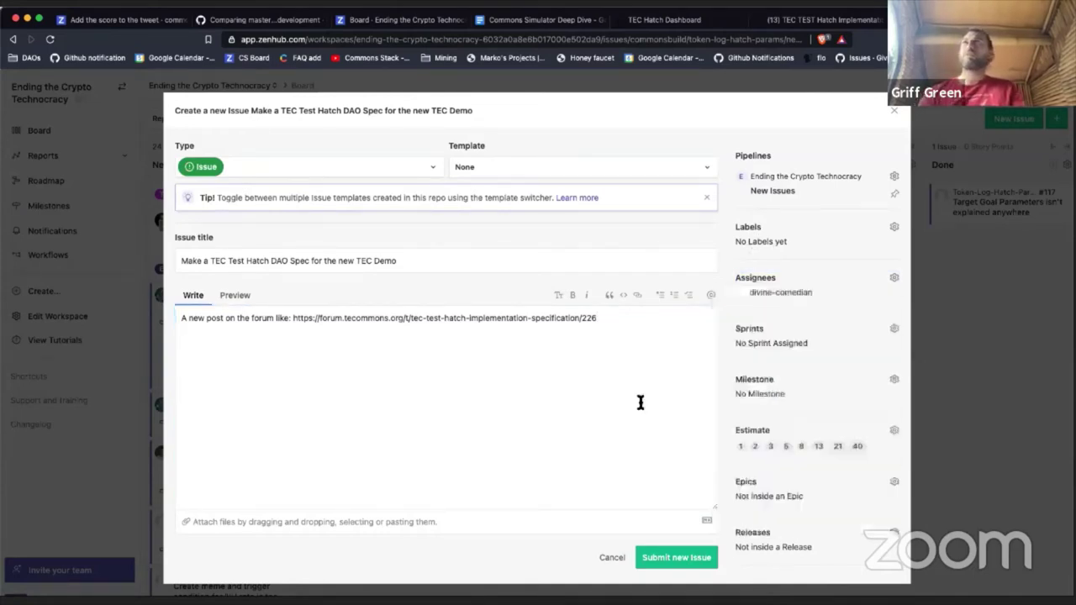
Step: Replace 'me' in the description with a teammate's name and submit the new issue
click(623, 381)
key(Return)
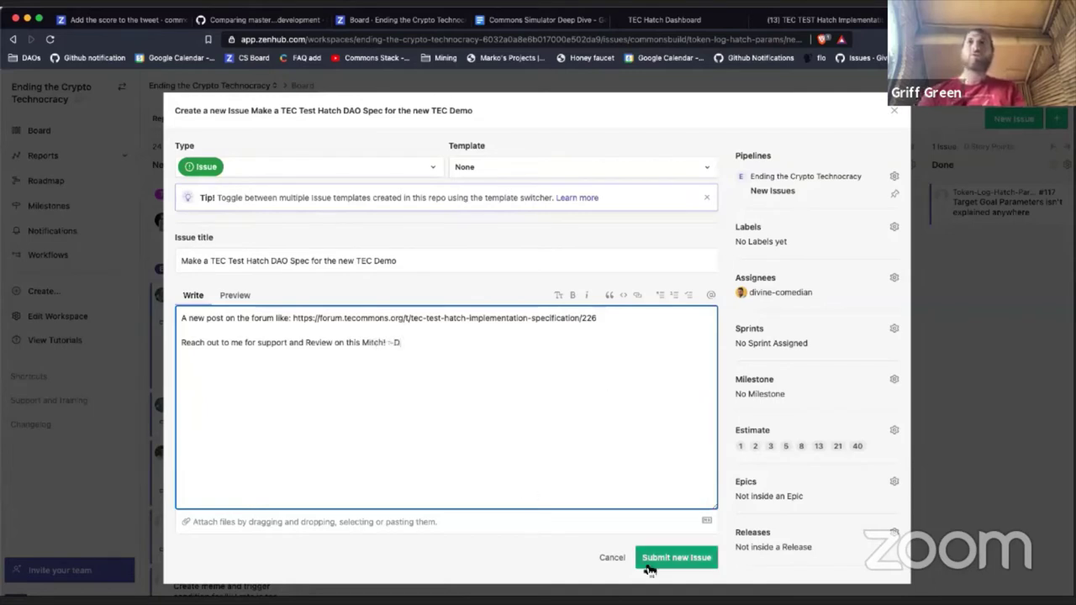
click(243, 342)
key(BackSpace)
key(BackSpace)
text(Griff)
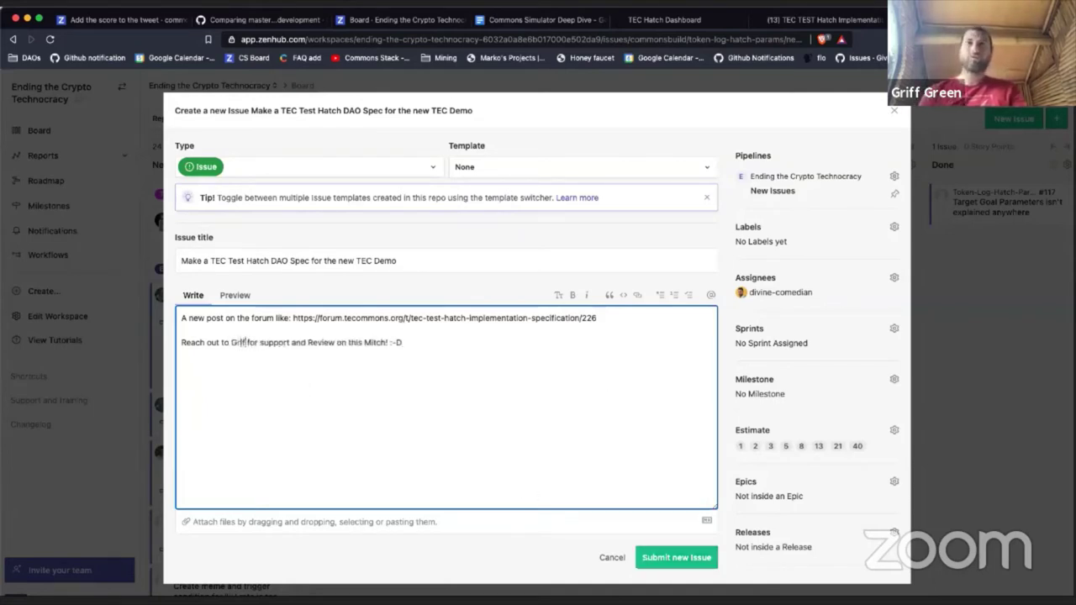
click(677, 559)
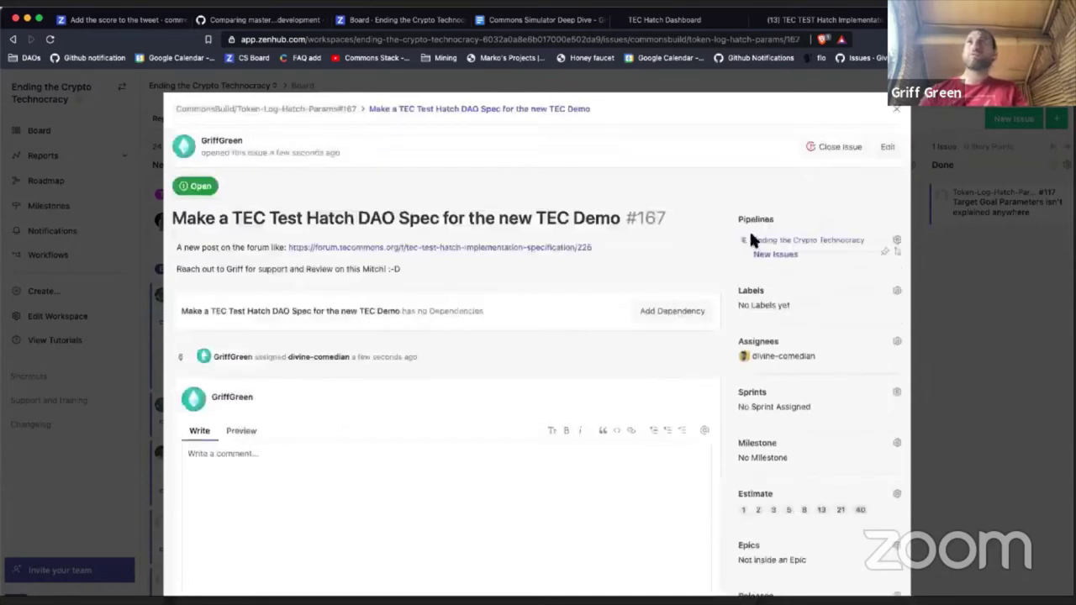
Step: Put #167 in Sprint Backlog and drag decimals target-goals issue #139 into In Progress
click(762, 243)
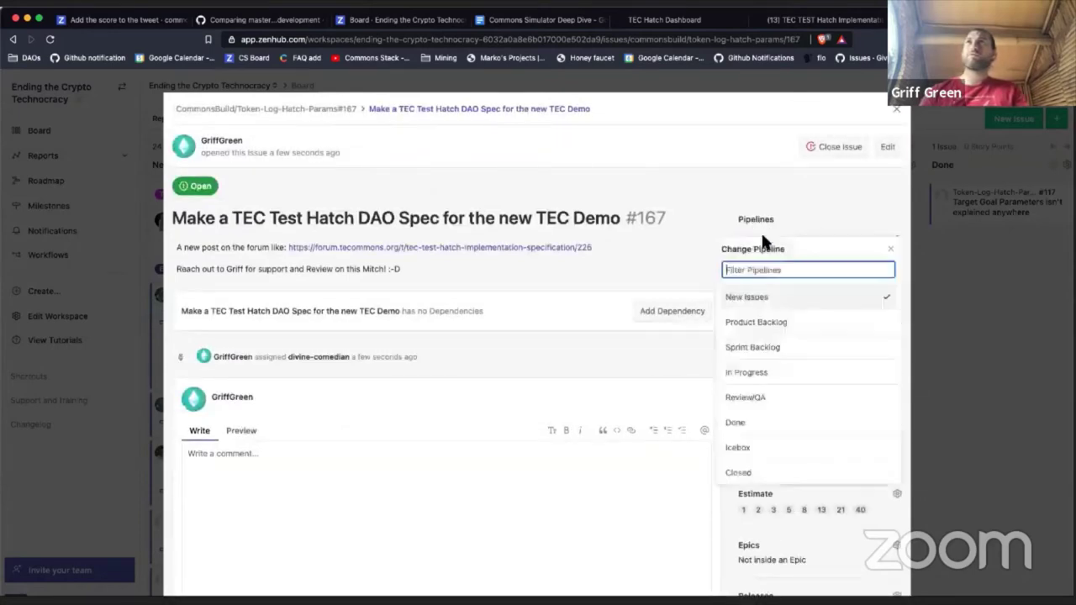
click(756, 350)
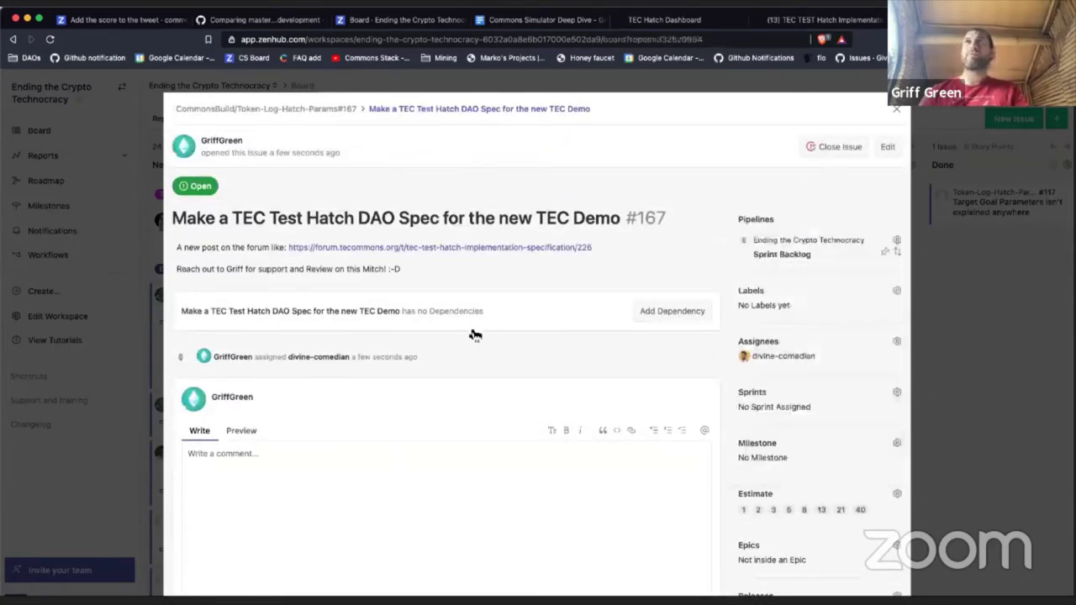
key(Escape)
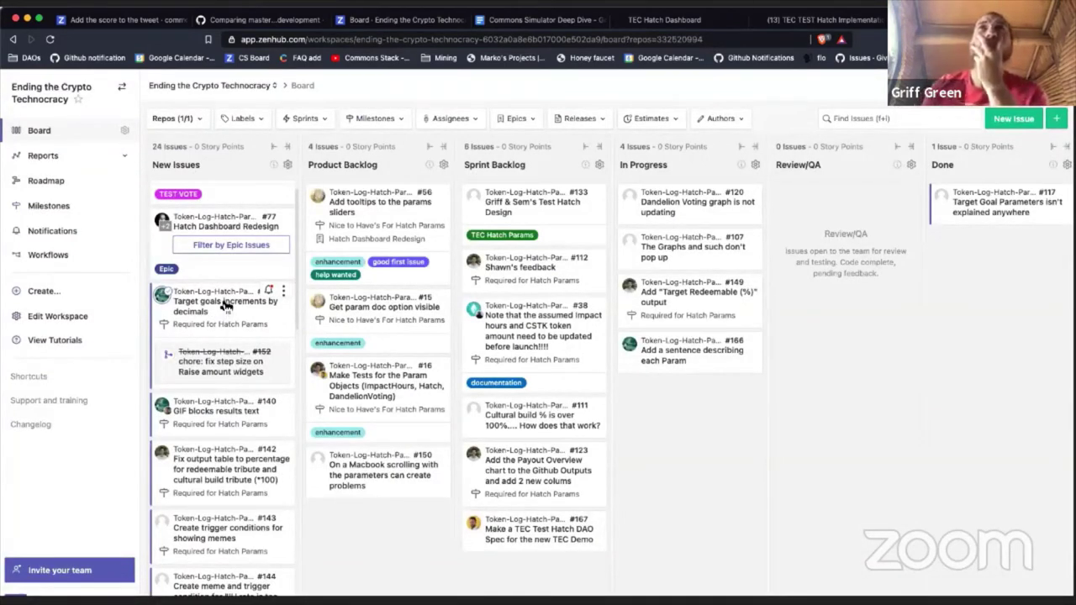
drag(223, 308, 694, 390)
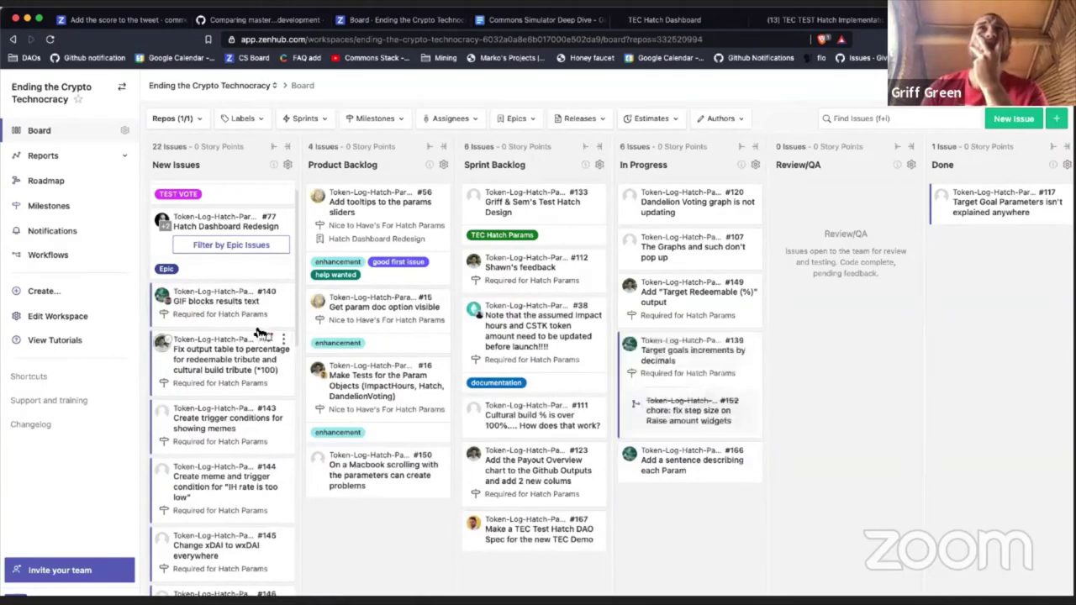
Step: Review #140 'GIF blocks results text' and drag it into Sprint Backlog between #112 and #38
click(243, 304)
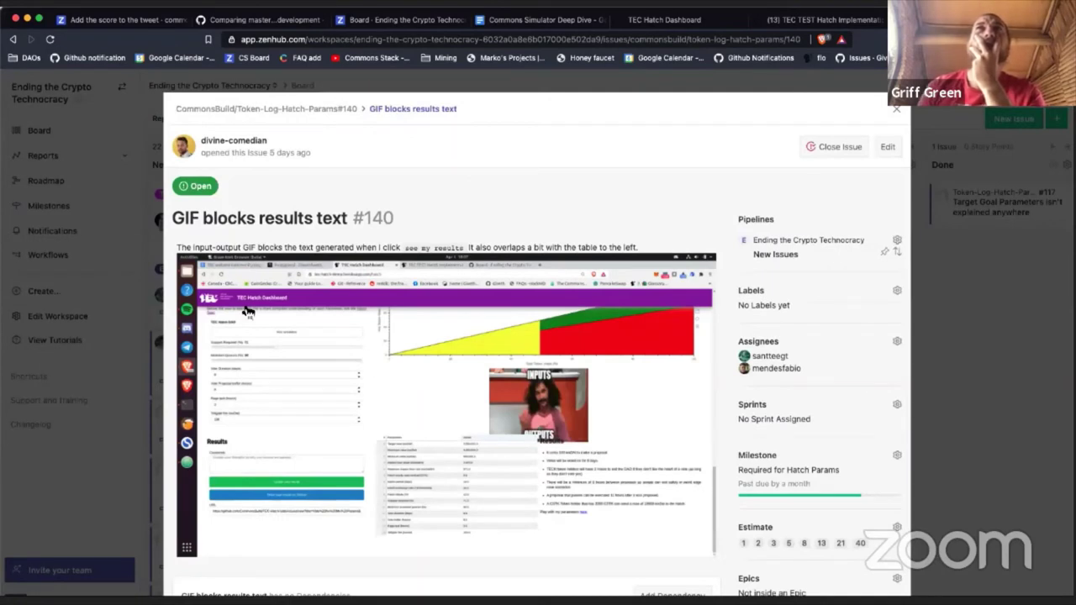
scroll(753, 309, down, 3)
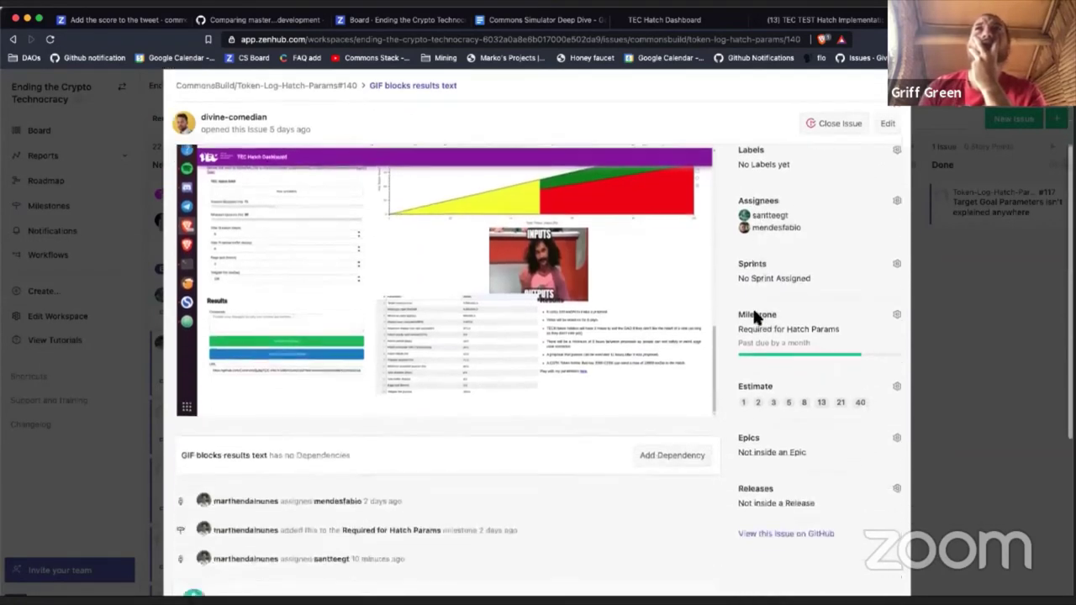
scroll(754, 316, down, 4)
scroll(754, 316, up, 3)
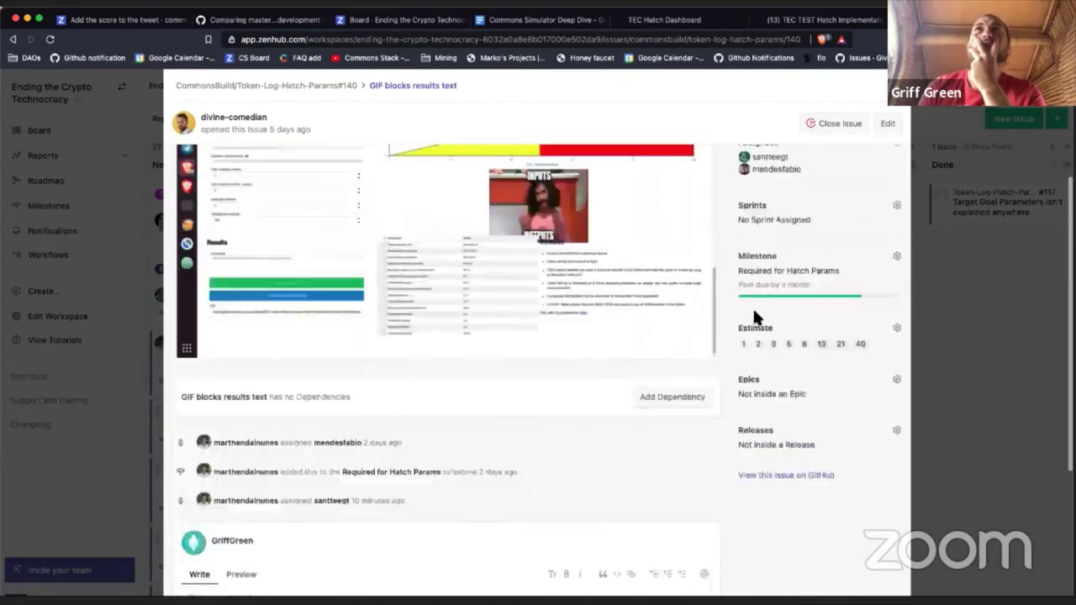
scroll(753, 306, up, 5)
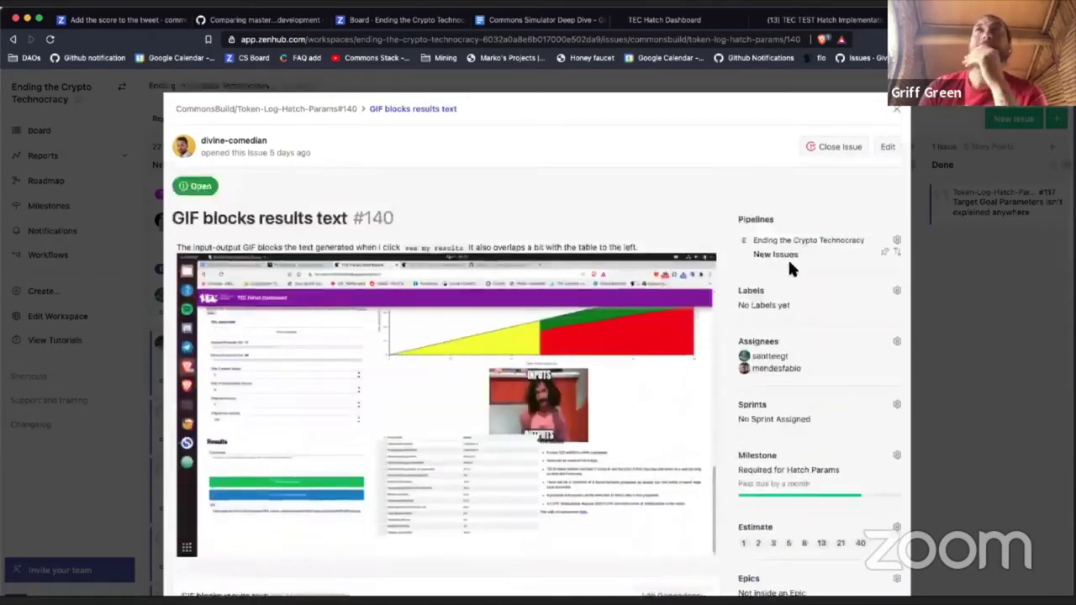
click(777, 252)
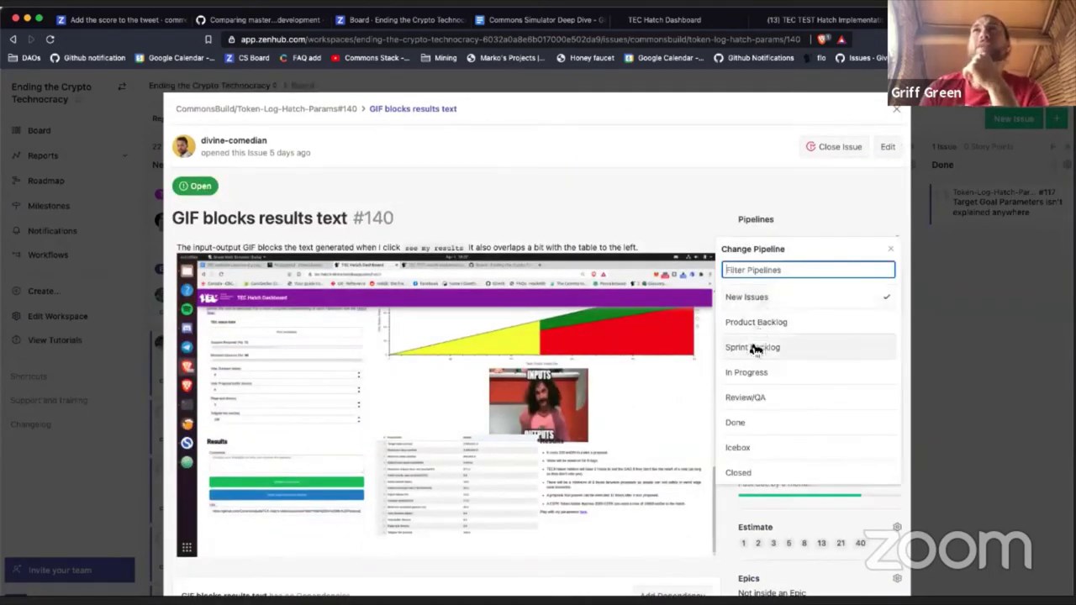
click(761, 317)
click(896, 109)
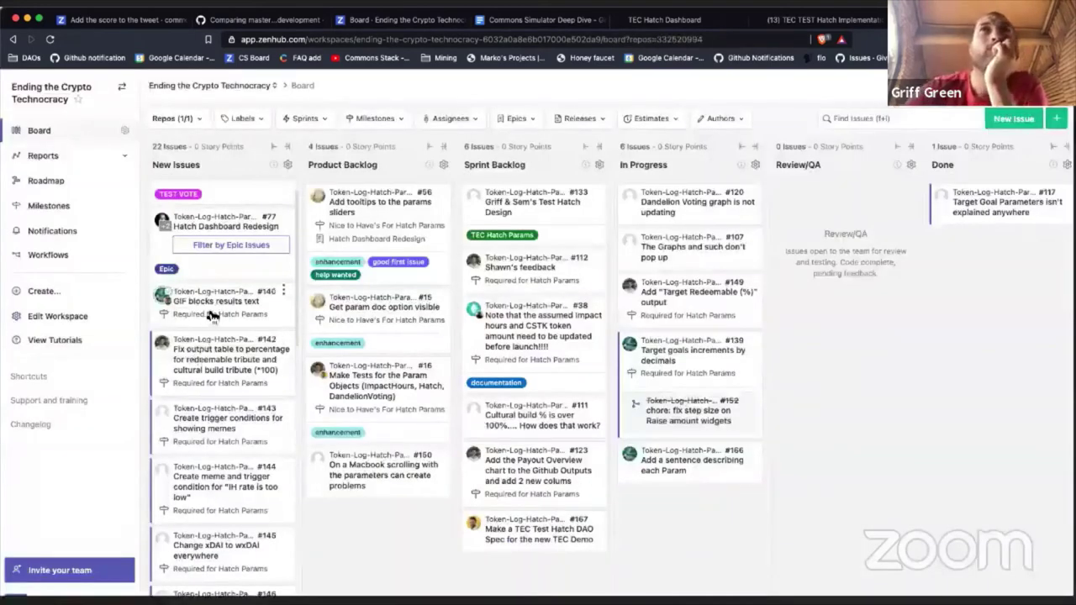
drag(212, 315, 507, 349)
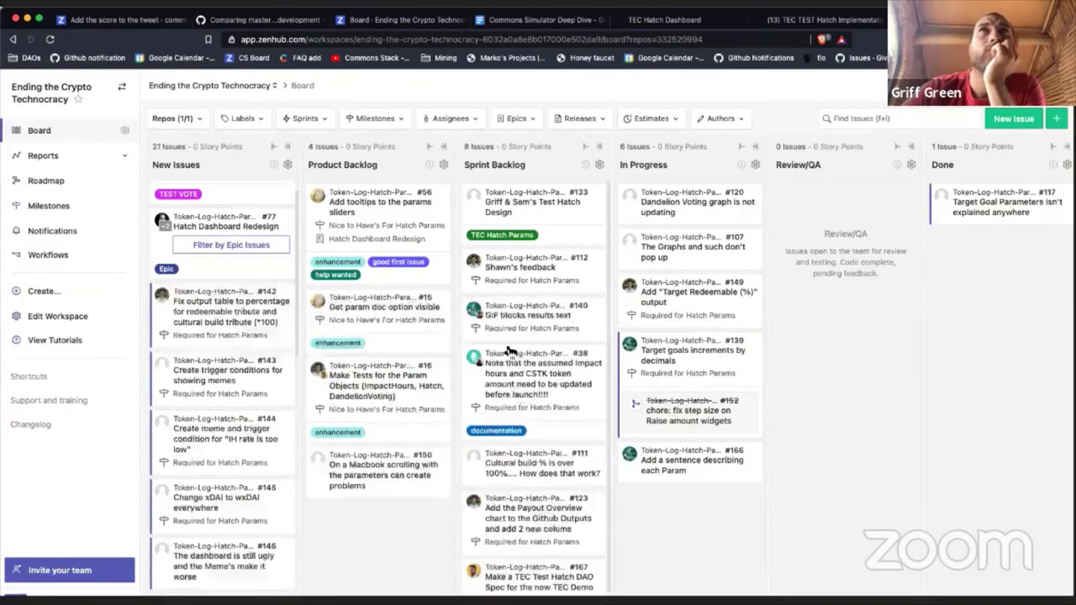
Step: Draft a comment on #142 mentioning its author: 'please also add % to the tables'
click(230, 320)
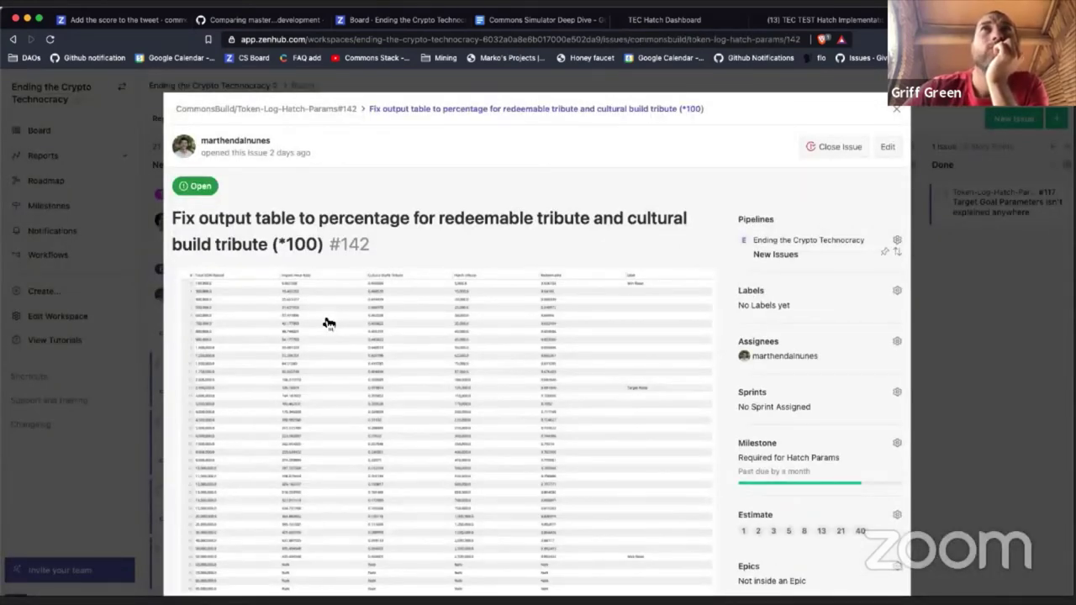
scroll(328, 324, down, 1)
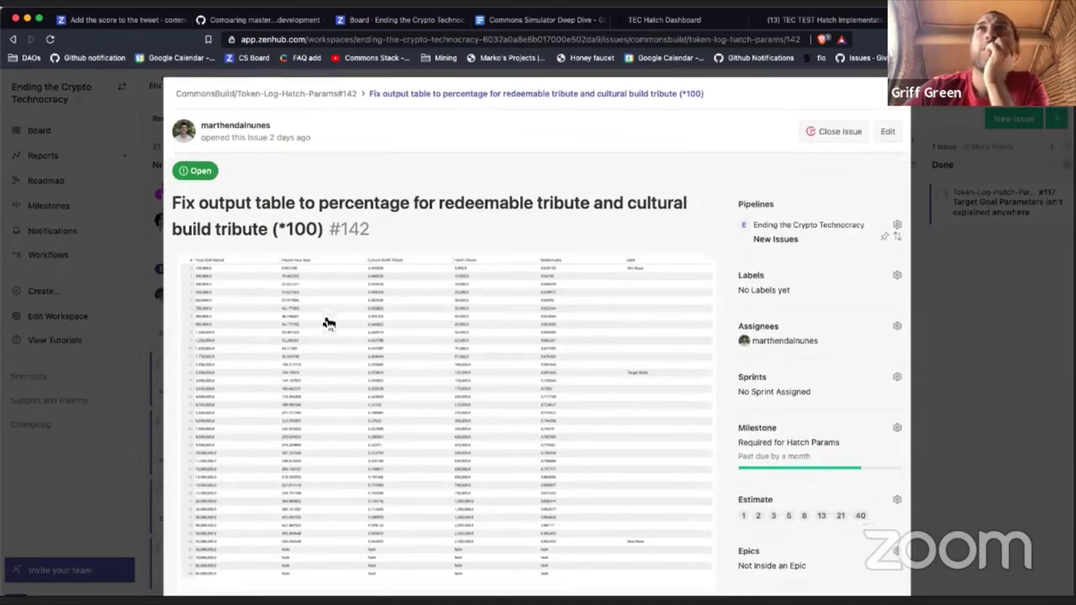
scroll(328, 324, down, 10)
click(324, 318)
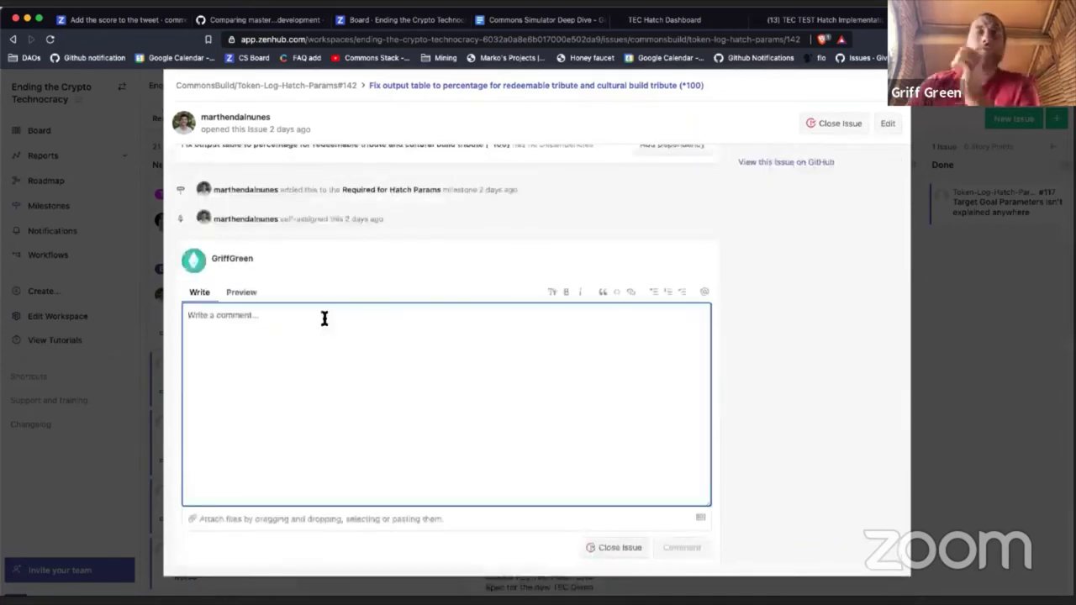
text(@vitor)
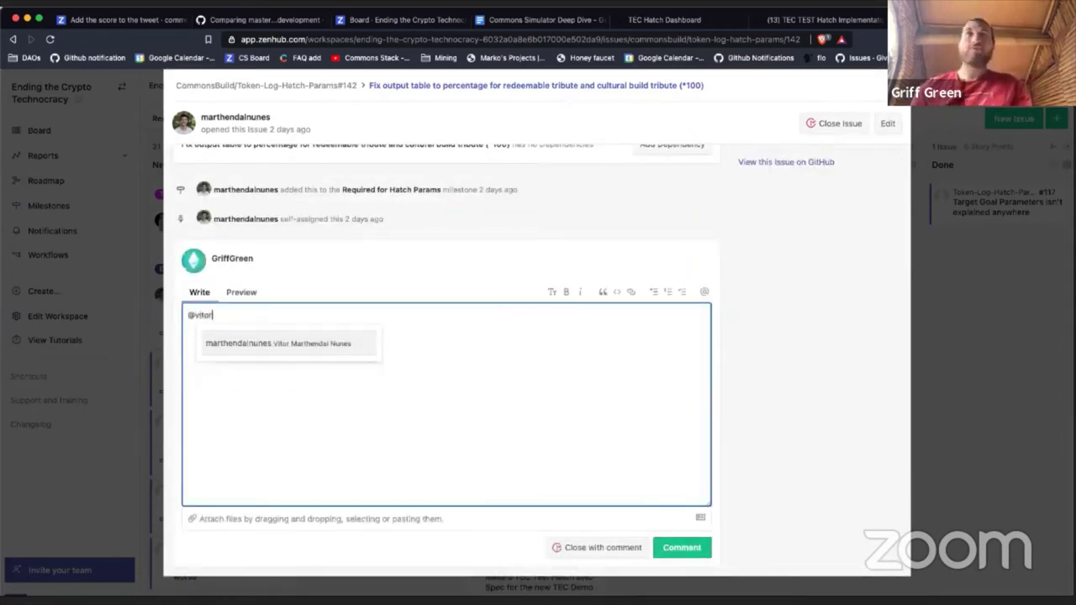
click(281, 345)
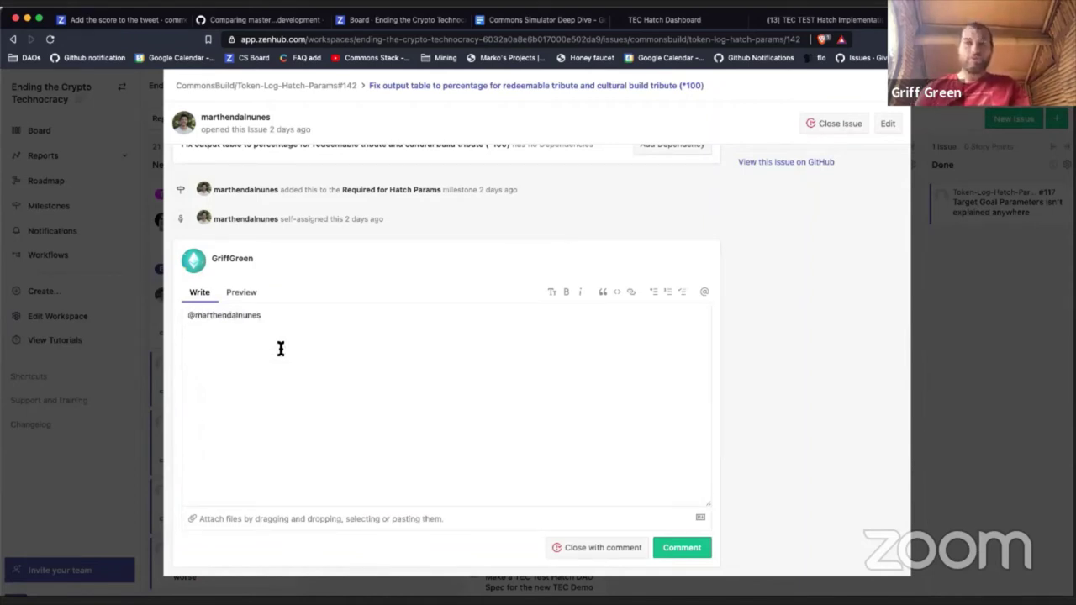
click(281, 349)
text(please also)
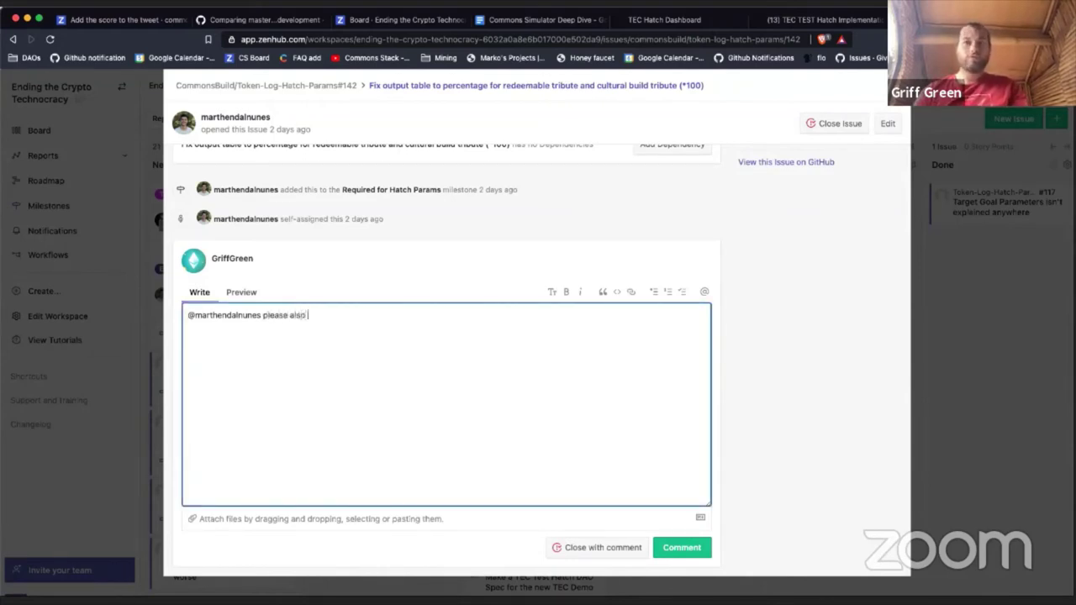
text( add % )
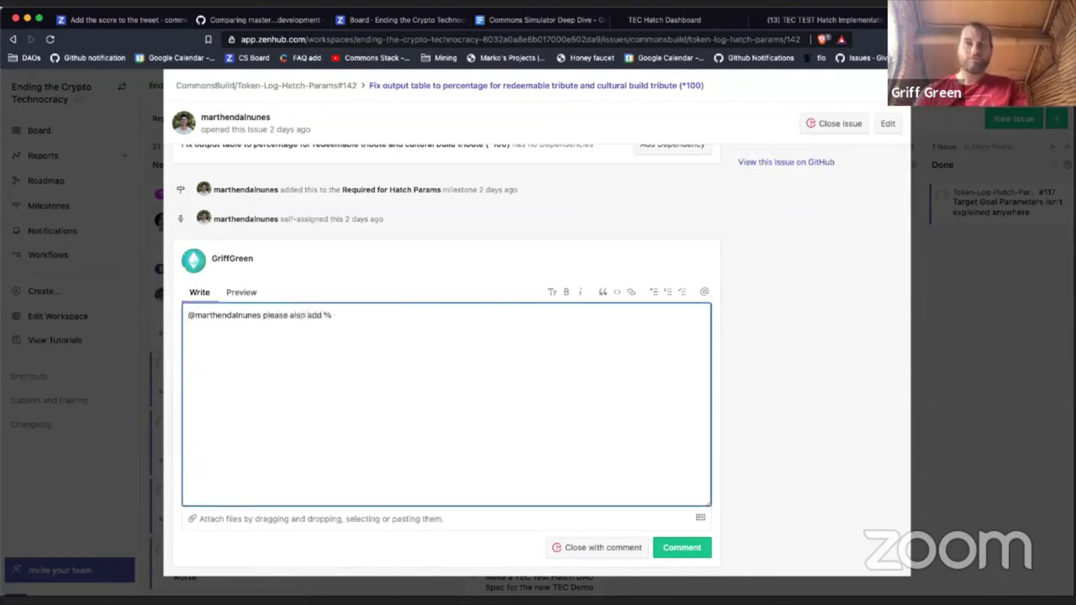
text(to the ta)
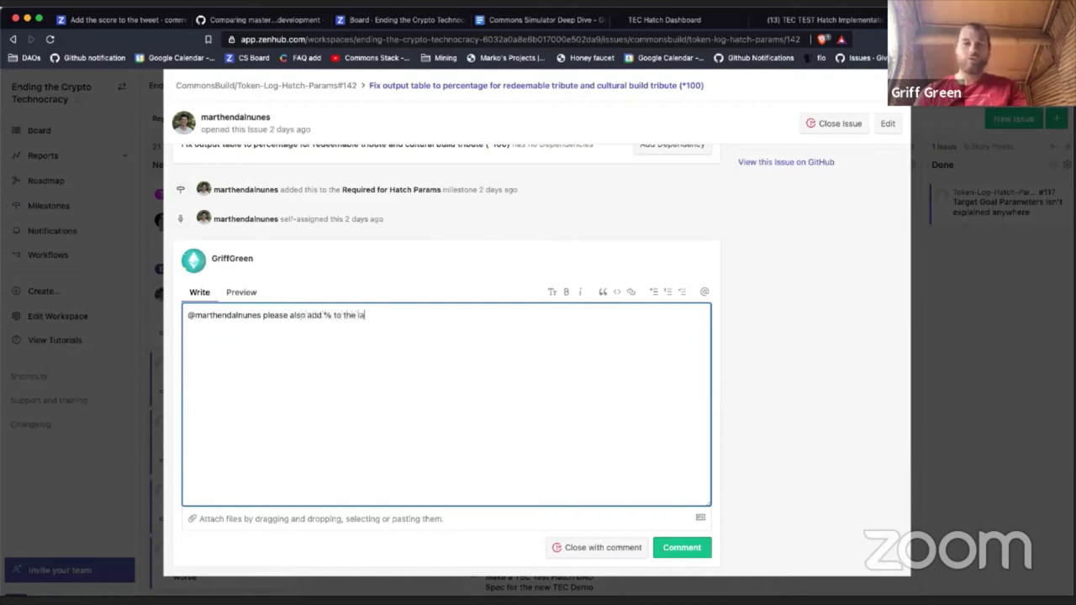
text(bles)
Step: Reword the comment to ask for (%) in the table headers and post it
key(shift+alt+Left)
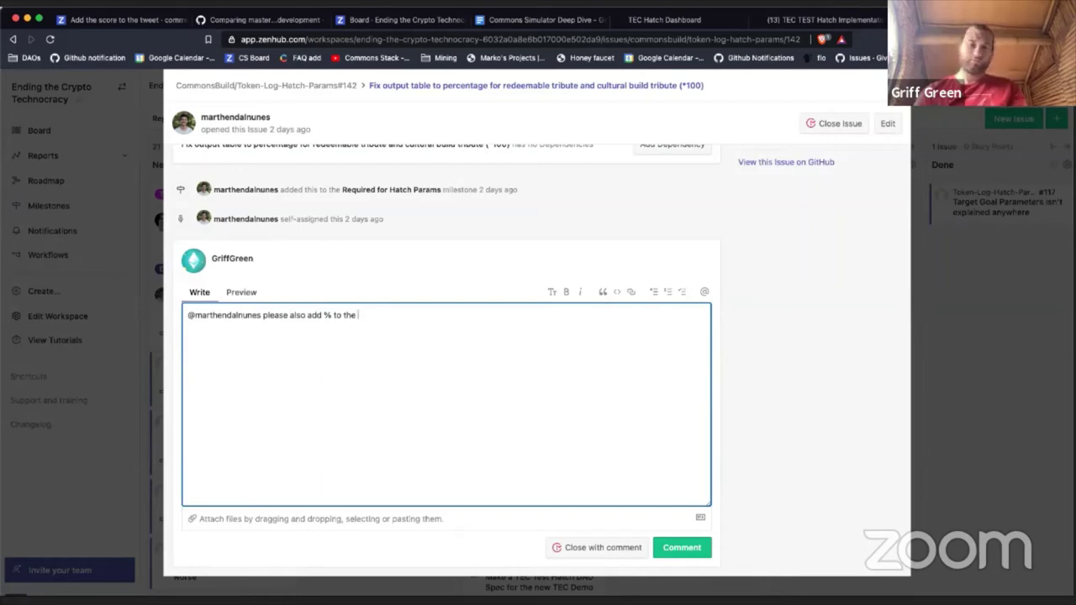
text(headers)
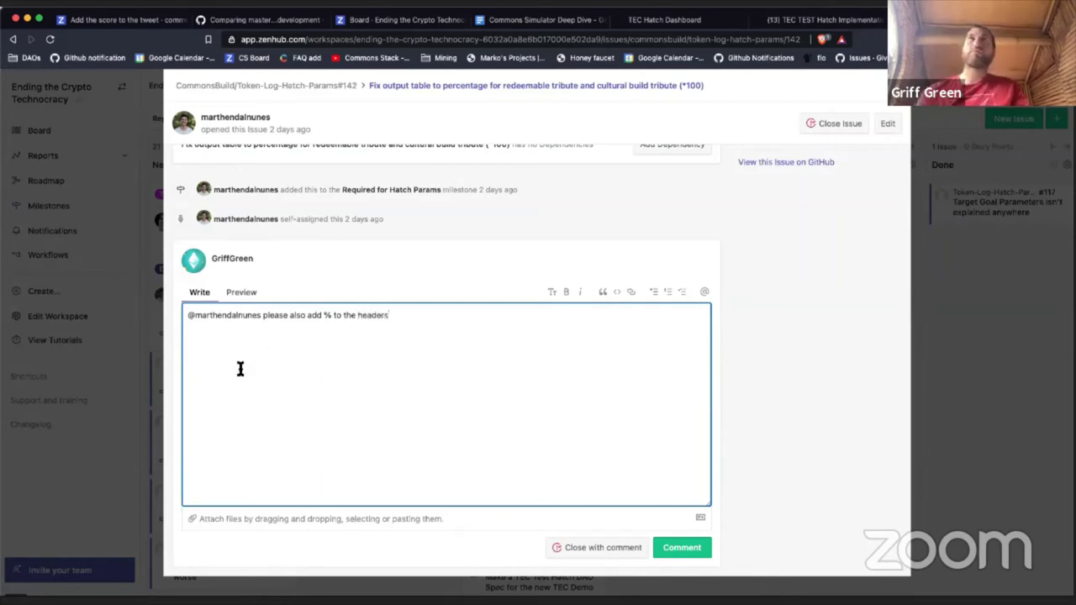
click(322, 315)
text(()
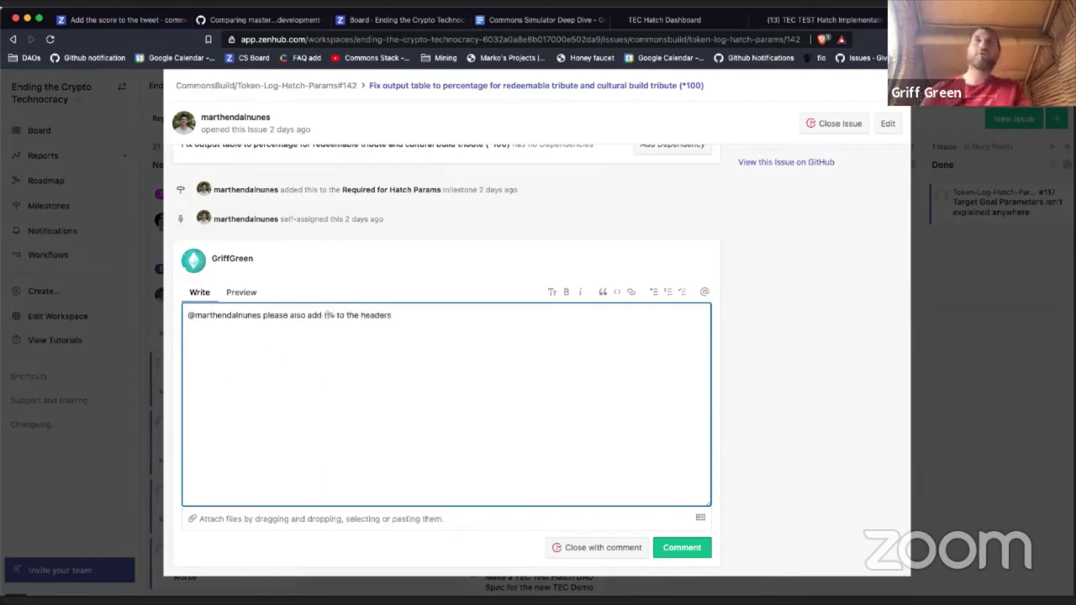
click(334, 315)
text())
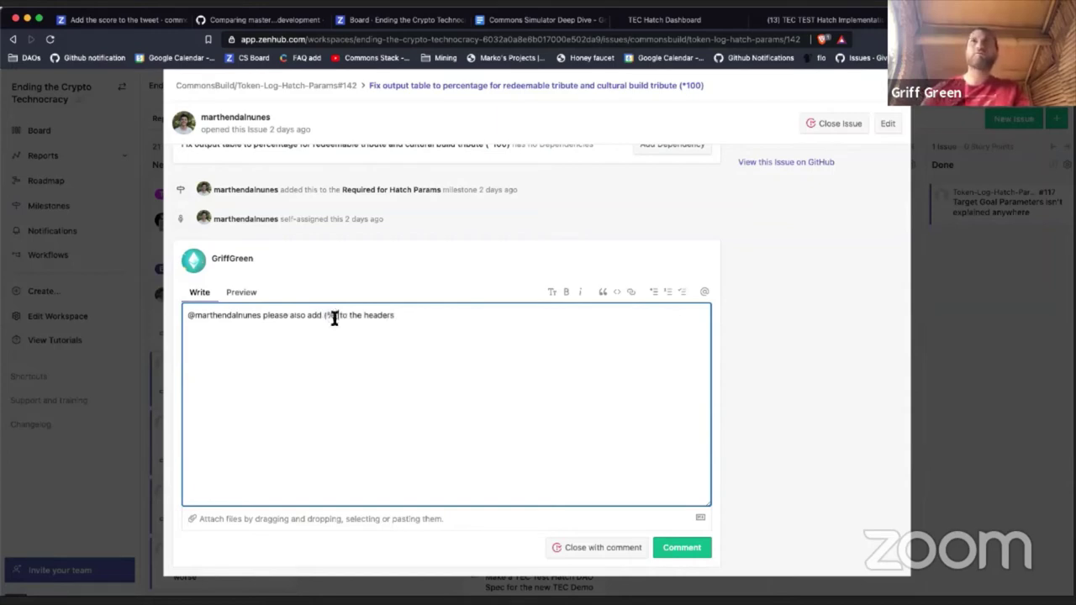
click(688, 548)
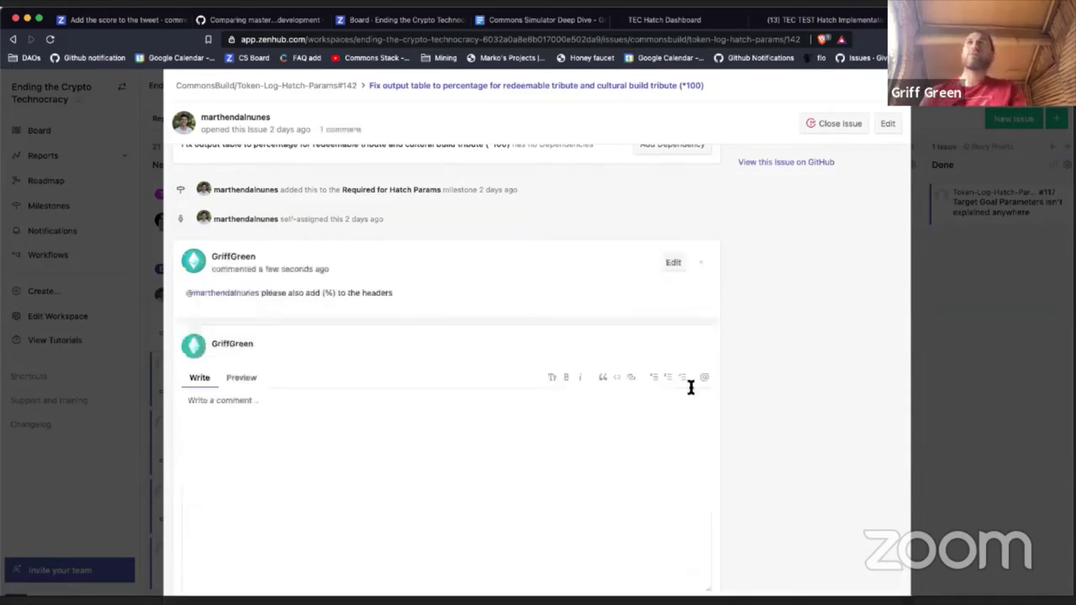
Step: Confirm #142's pipeline as Sprint Backlog and return to the board
scroll(689, 387, up, 3)
scroll(690, 391, up, 5)
click(777, 255)
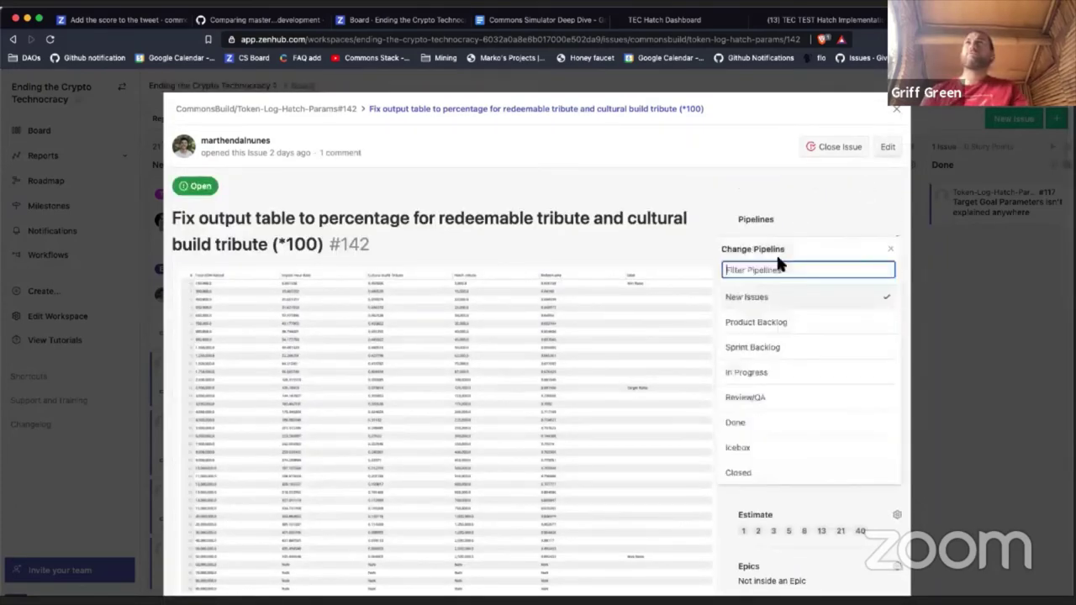
key(Escape)
click(896, 108)
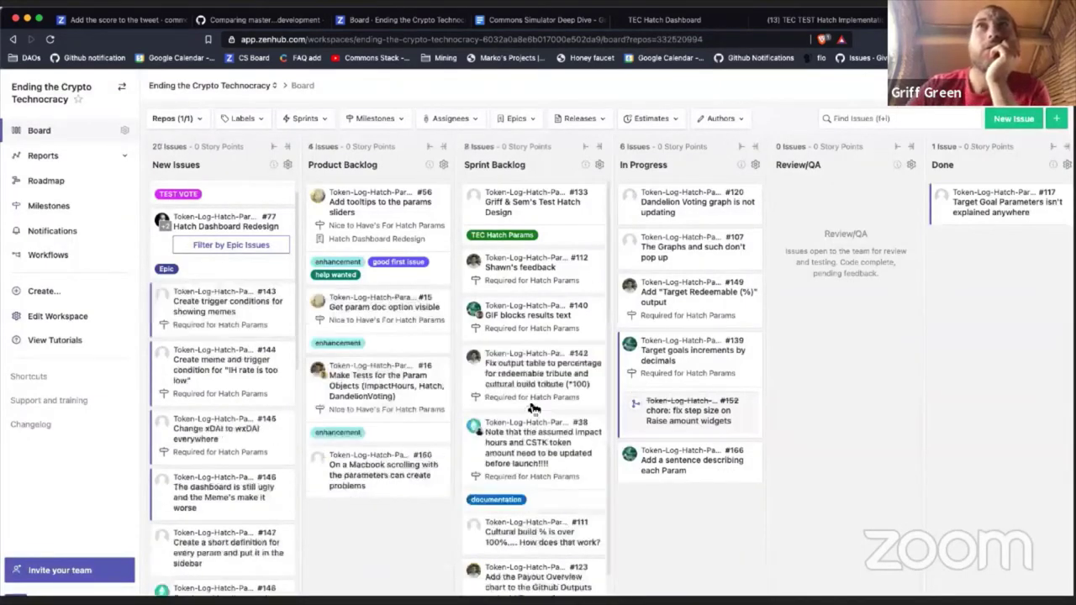
Step: Look over #143 and drag its card into the Sprint Backlog column
click(206, 315)
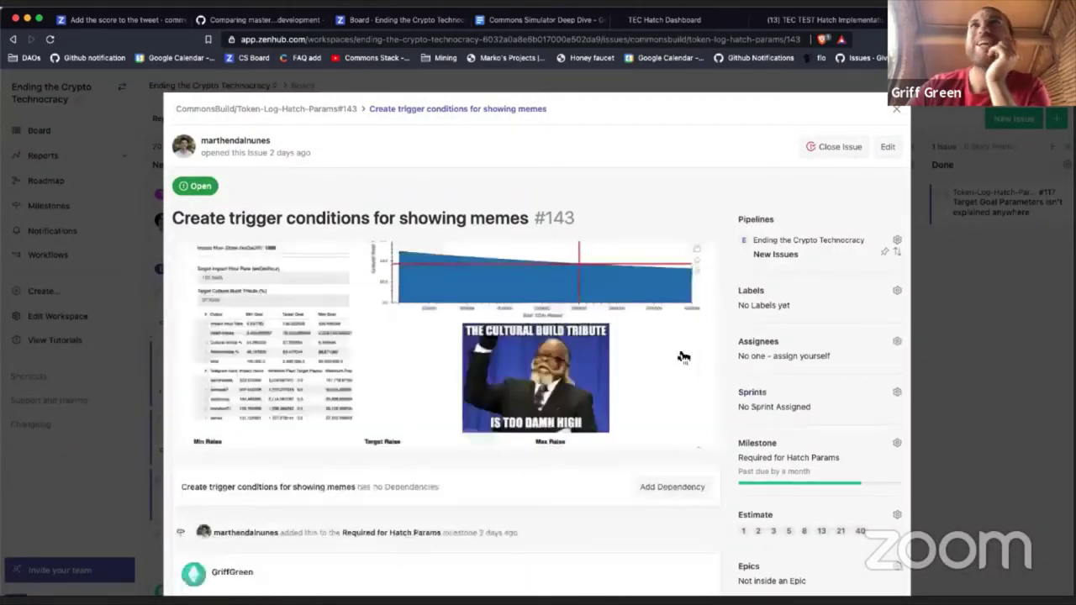
scroll(683, 357, down, 2)
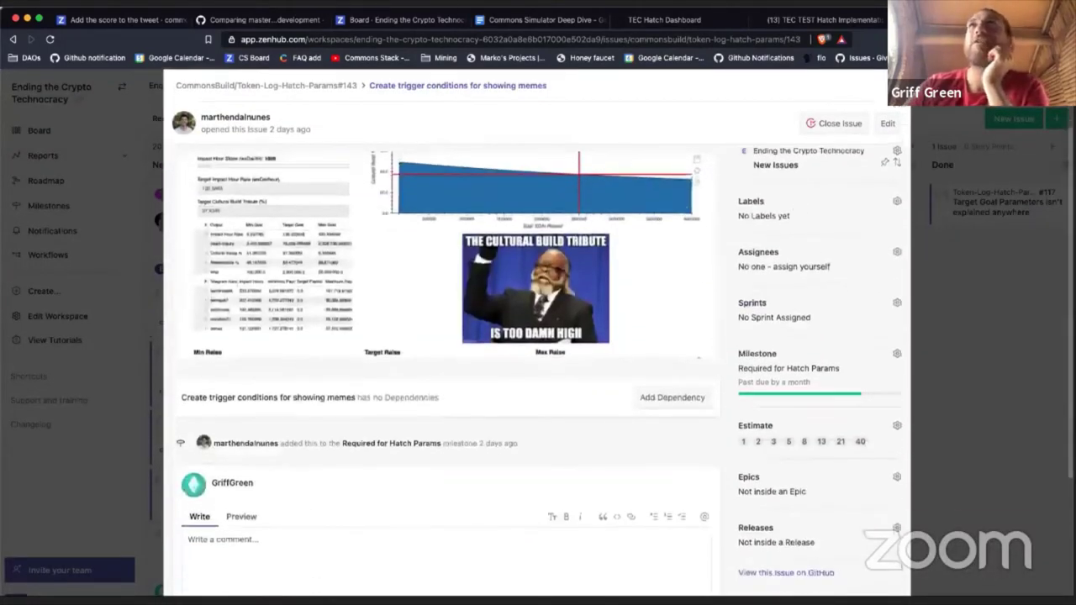
key(Escape)
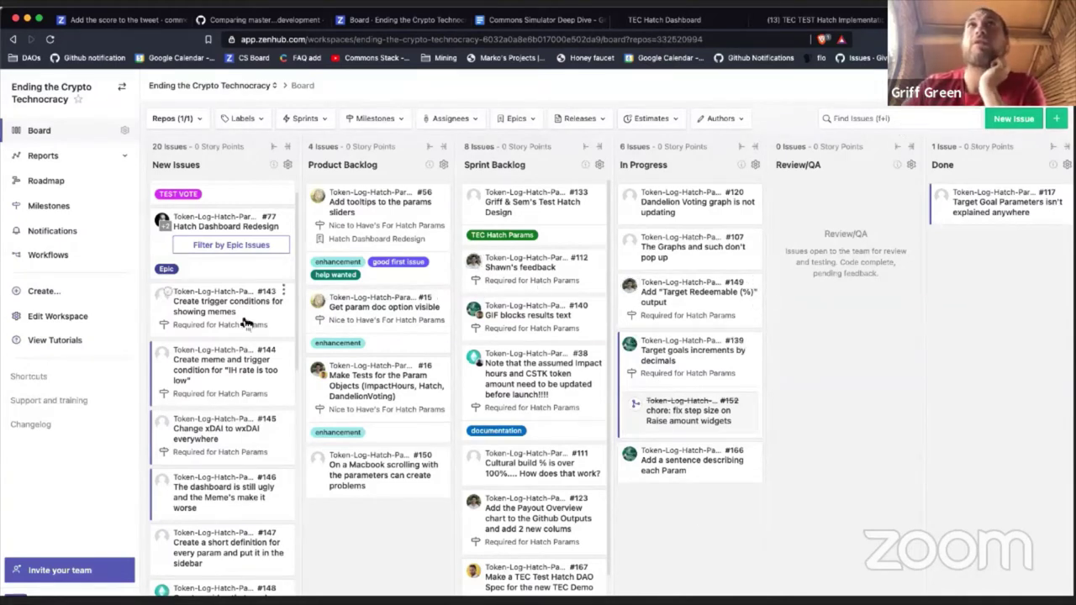
drag(244, 324, 523, 367)
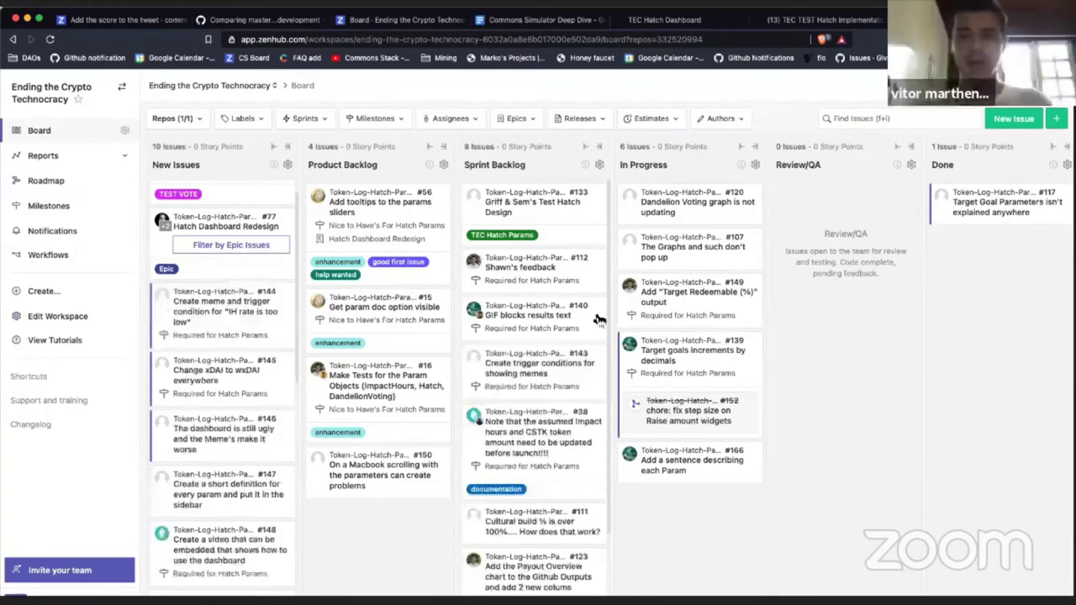
Step: Begin a new issue, then erase the title and discard it uncreated
click(1017, 119)
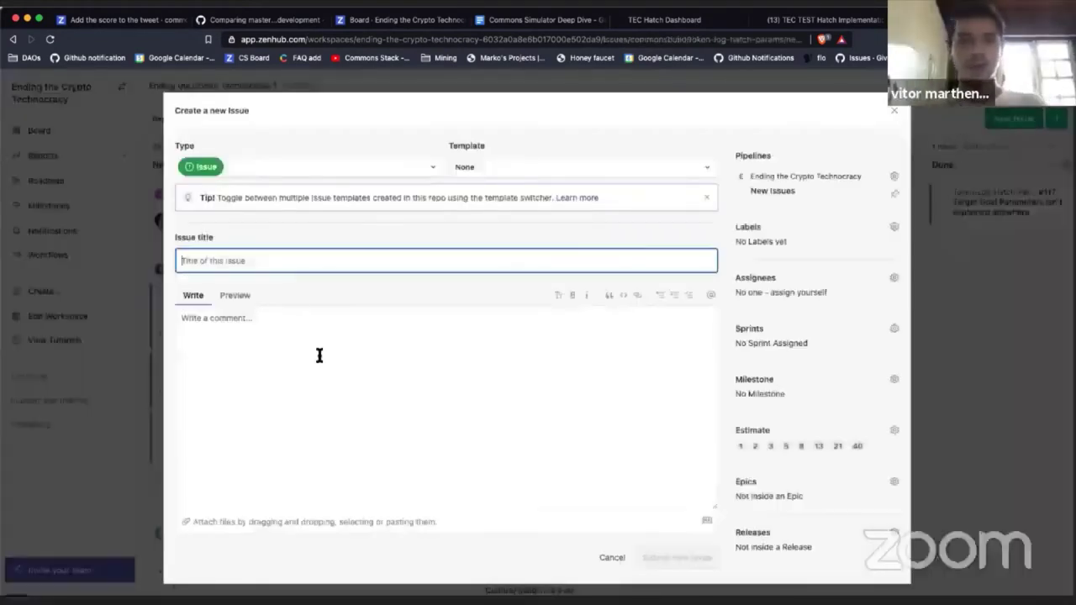
text(rep)
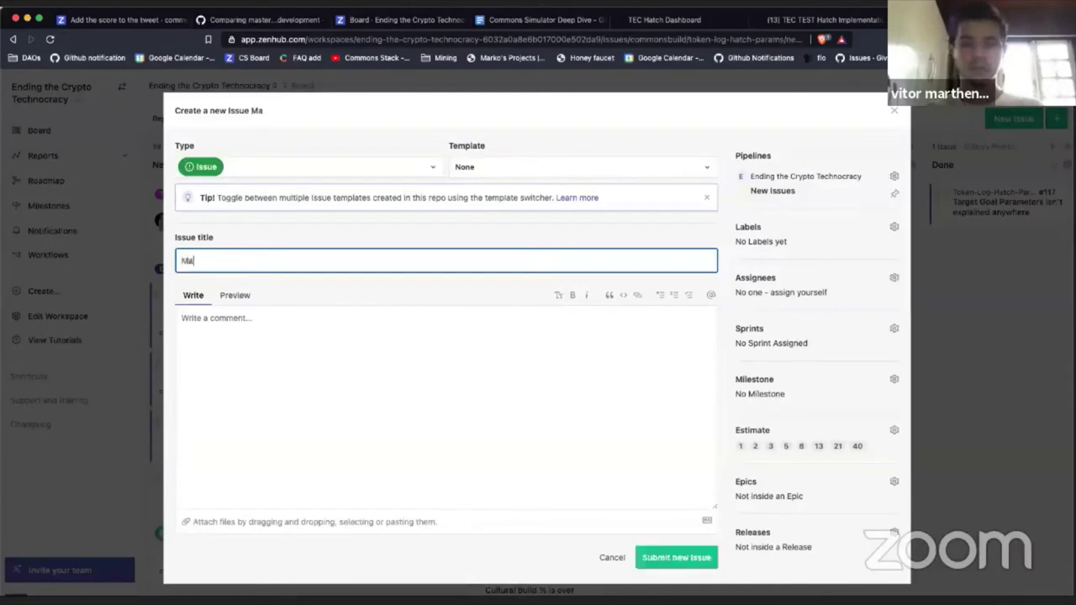
key(BackSpace)
key(BackSpace)
key(BackSpace)
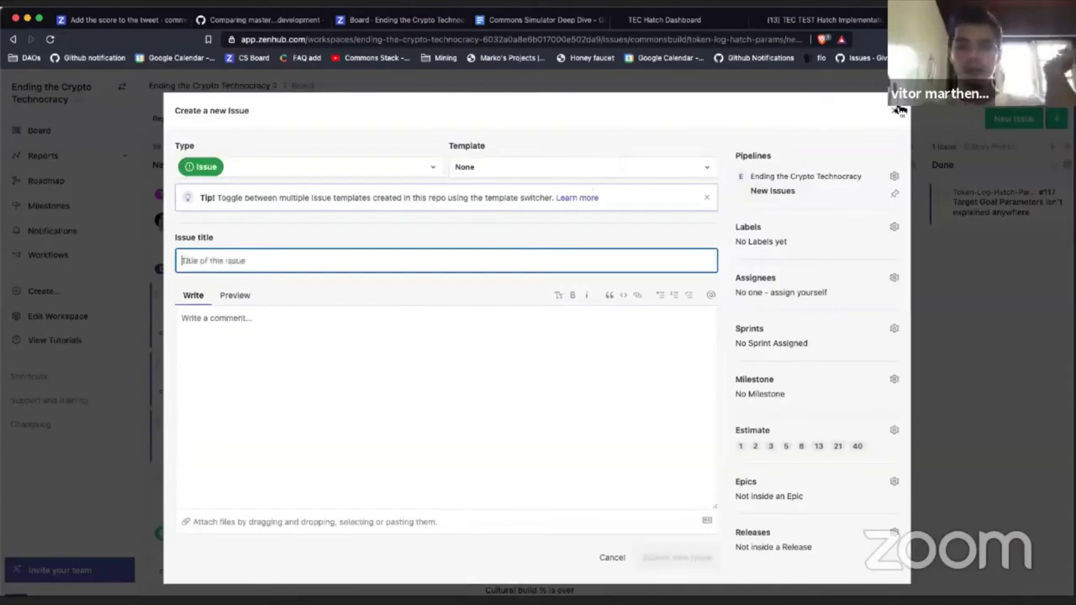
key(Escape)
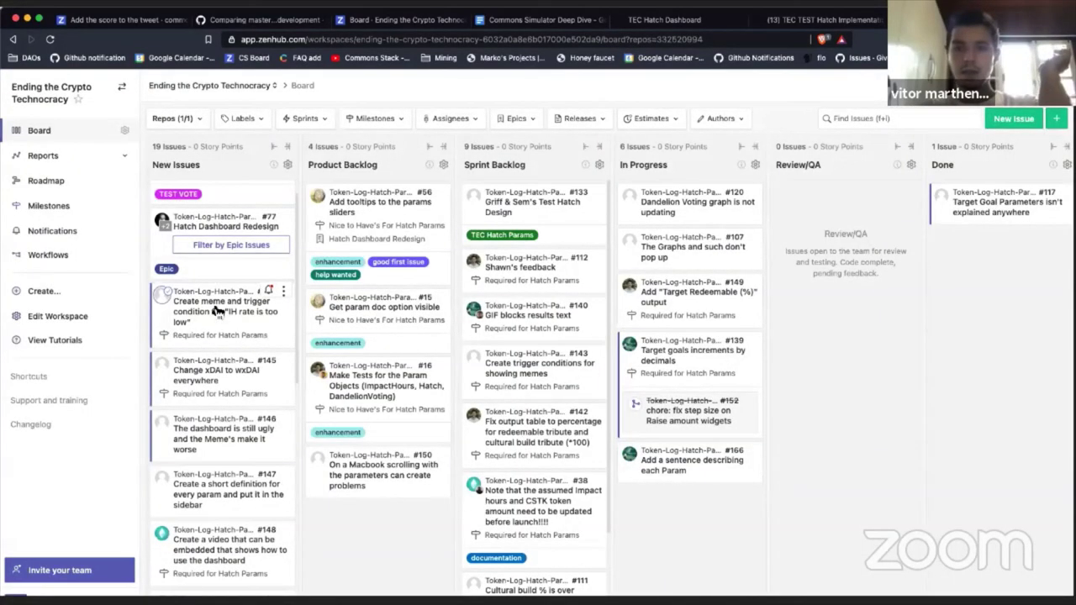
Step: Drag #144 into Sprint Backlog above #143 and glance at its details
drag(251, 318, 475, 383)
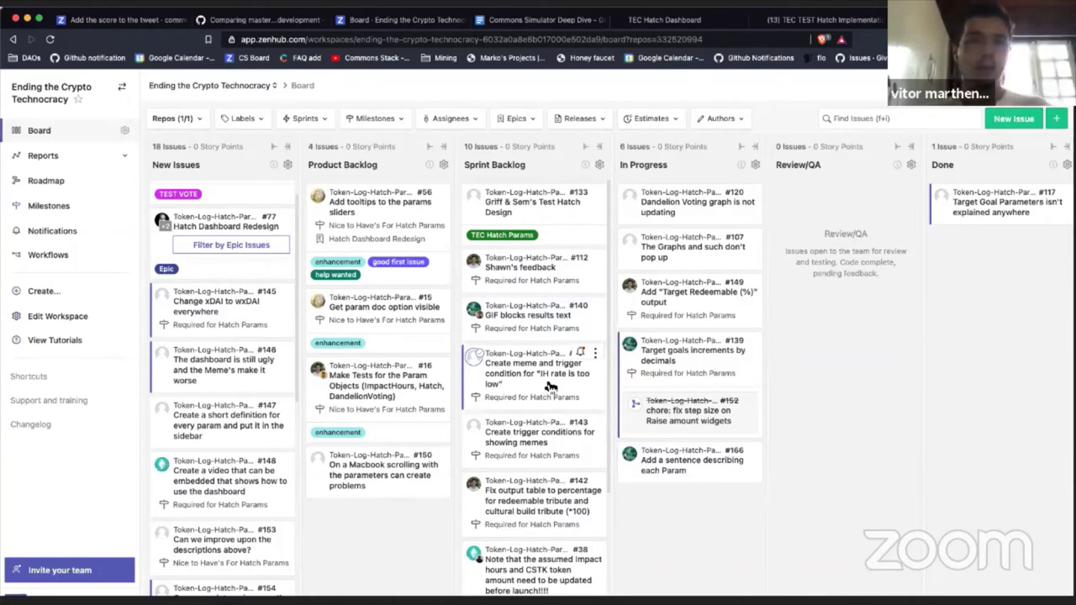
click(548, 384)
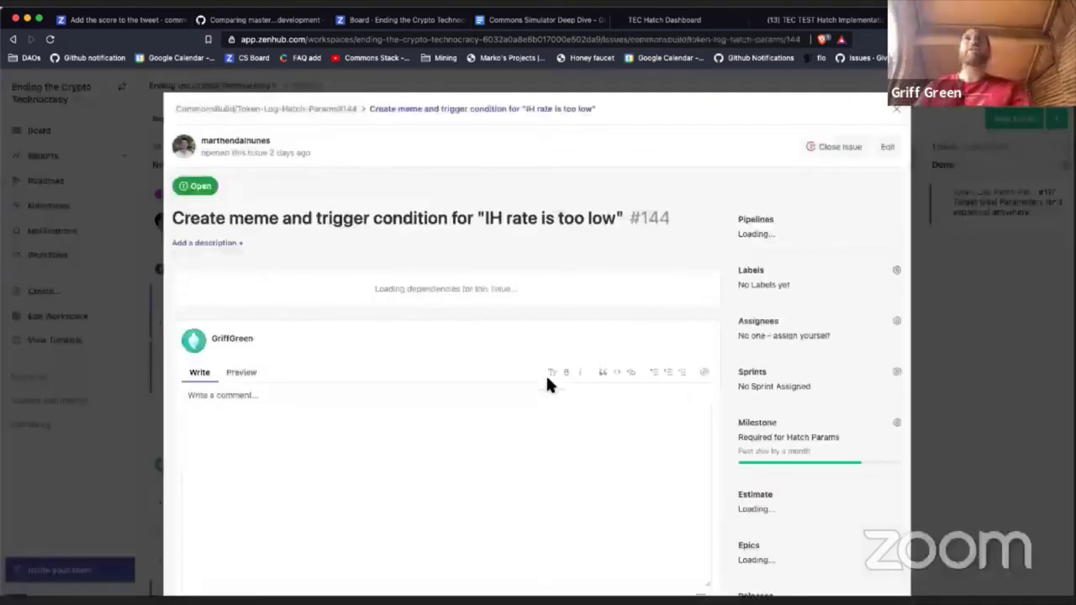
key(Escape)
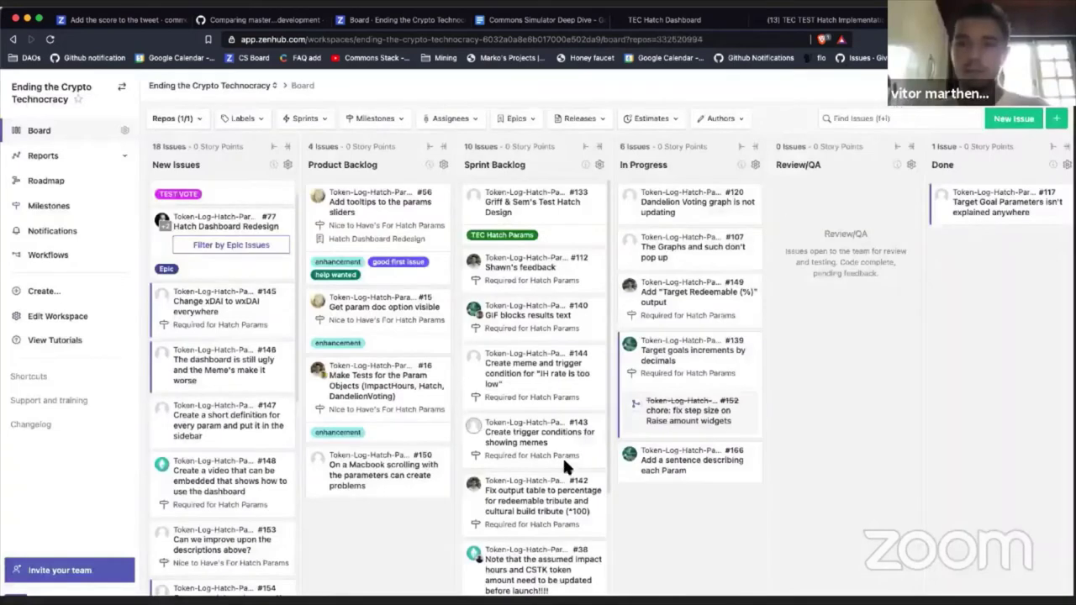
scroll(542, 421, down, 2)
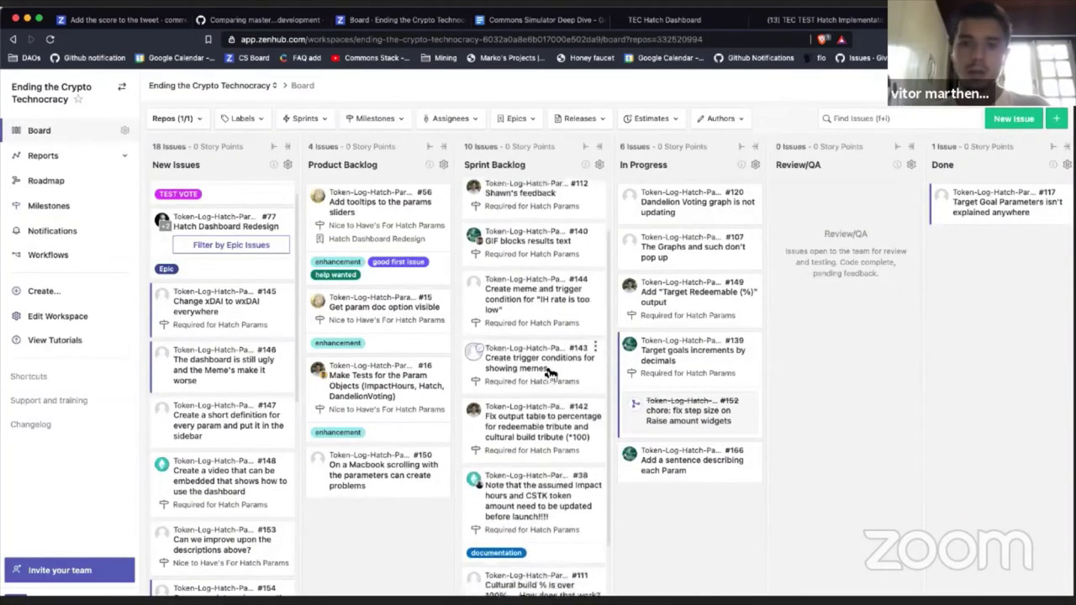
Step: Draft 'For Test hatch, too' on #143, then delete the draft and close the issue
click(551, 373)
scroll(404, 390, down, 3)
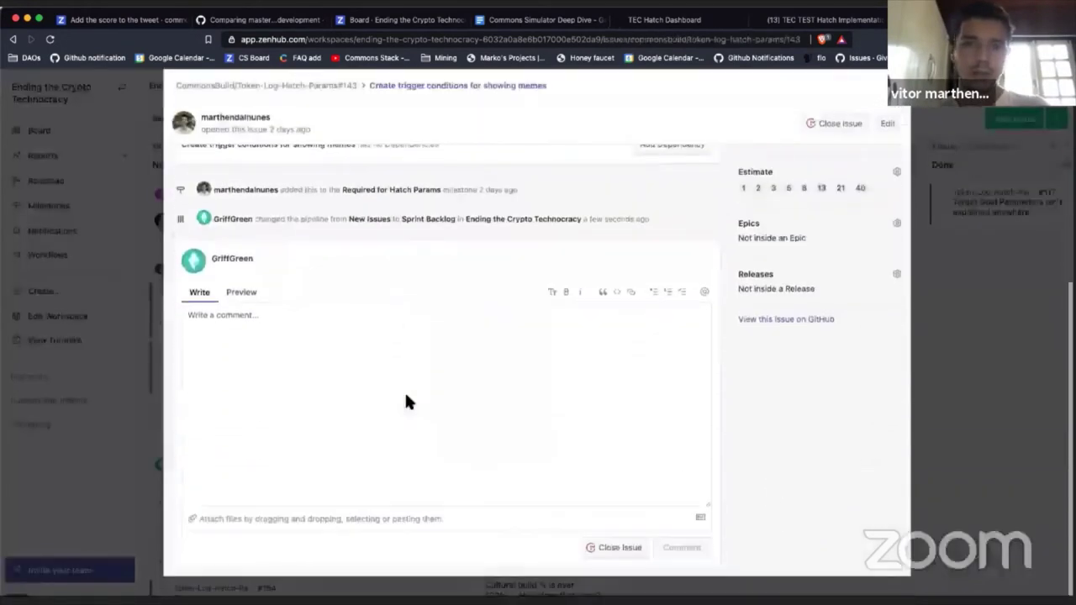
click(406, 399)
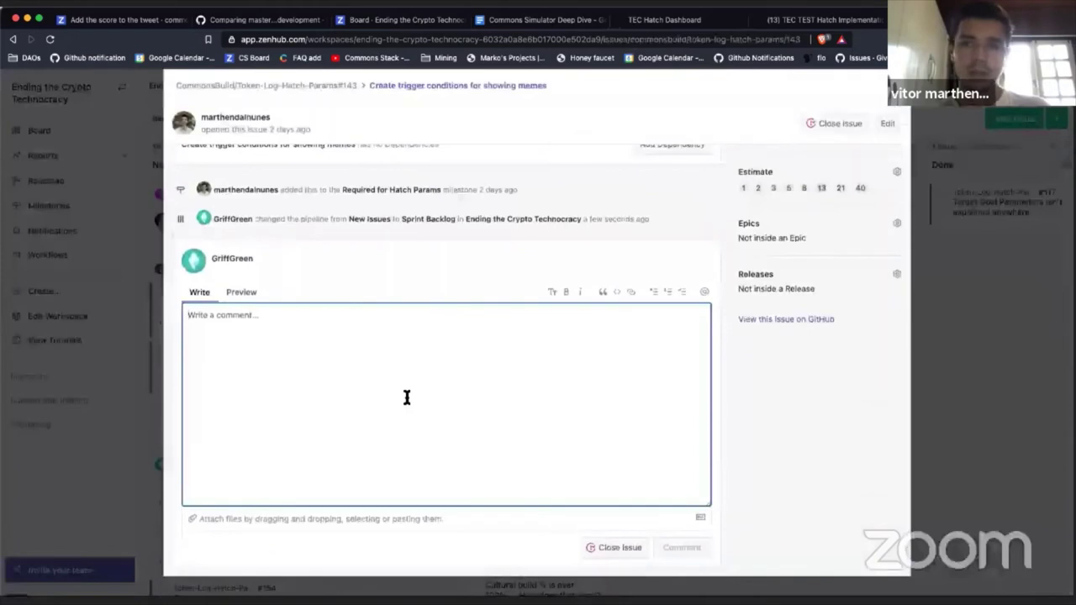
text(For Te)
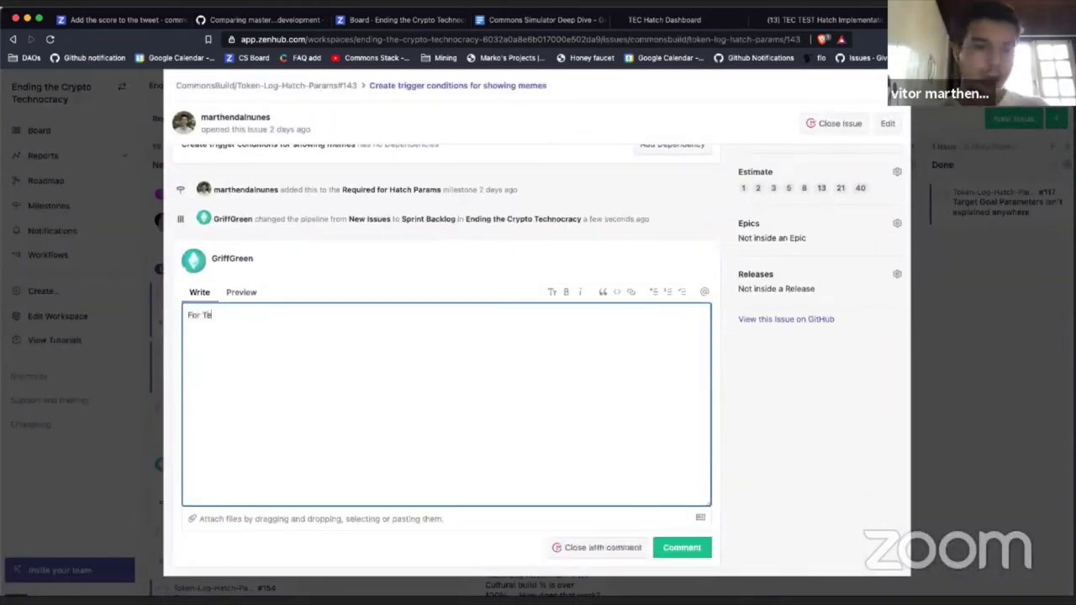
text(st hatch,)
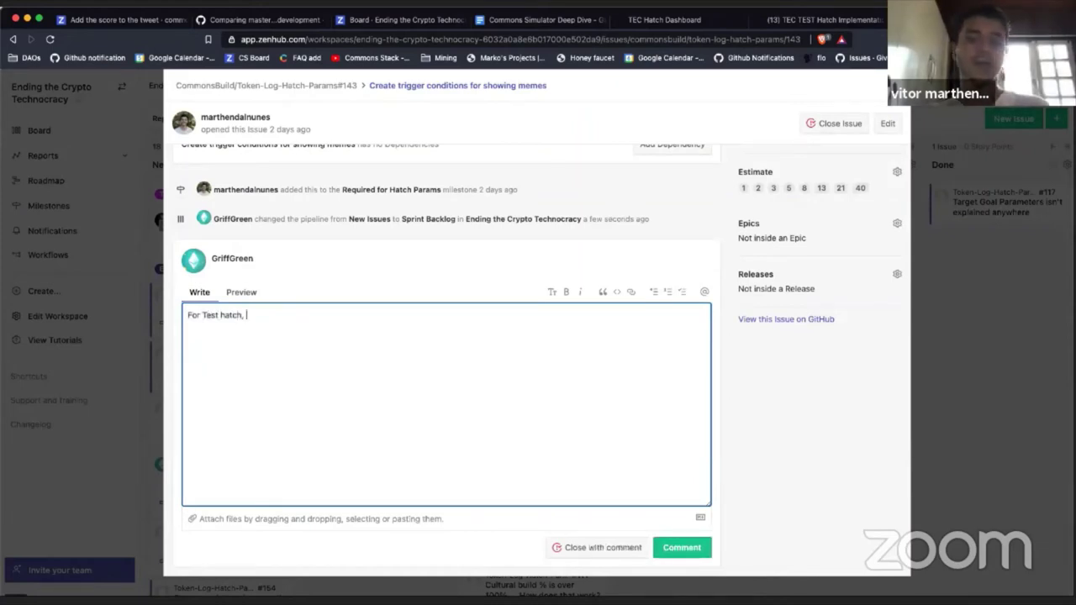
text( too)
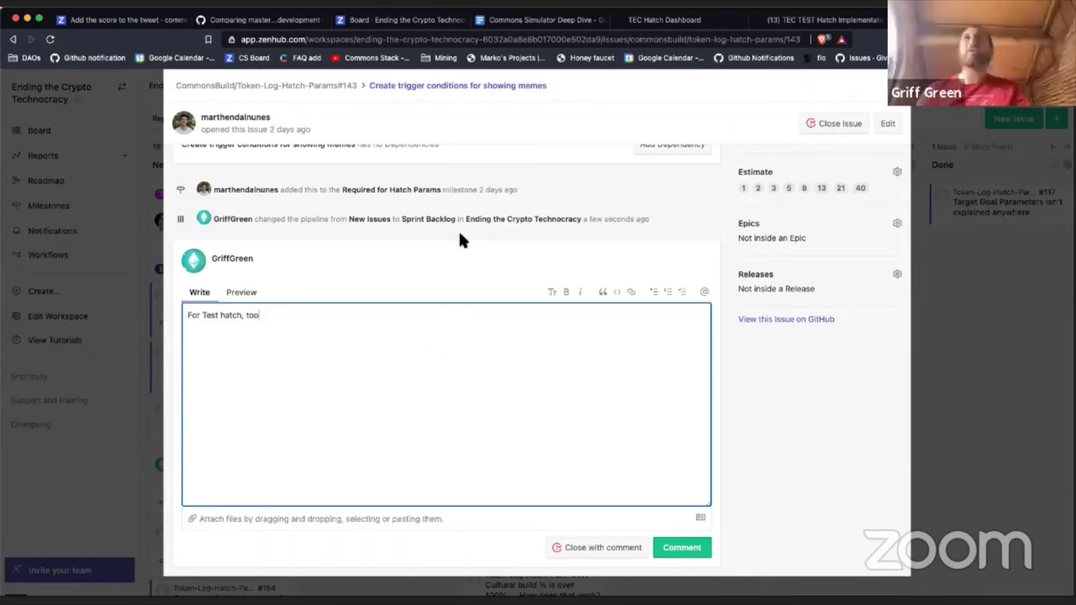
scroll(483, 293, up, 5)
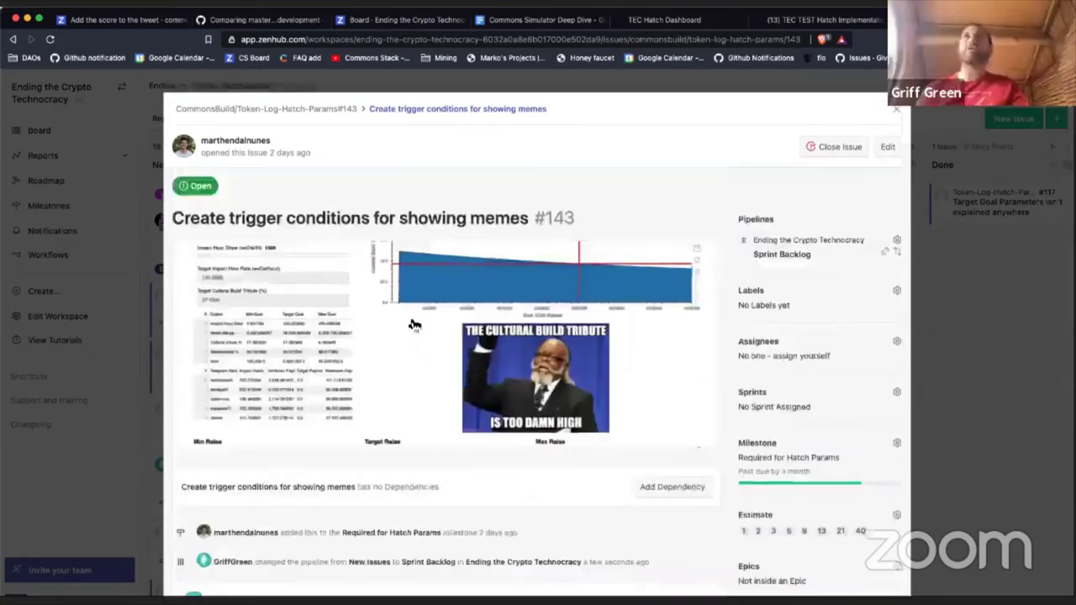
scroll(592, 286, down, 5)
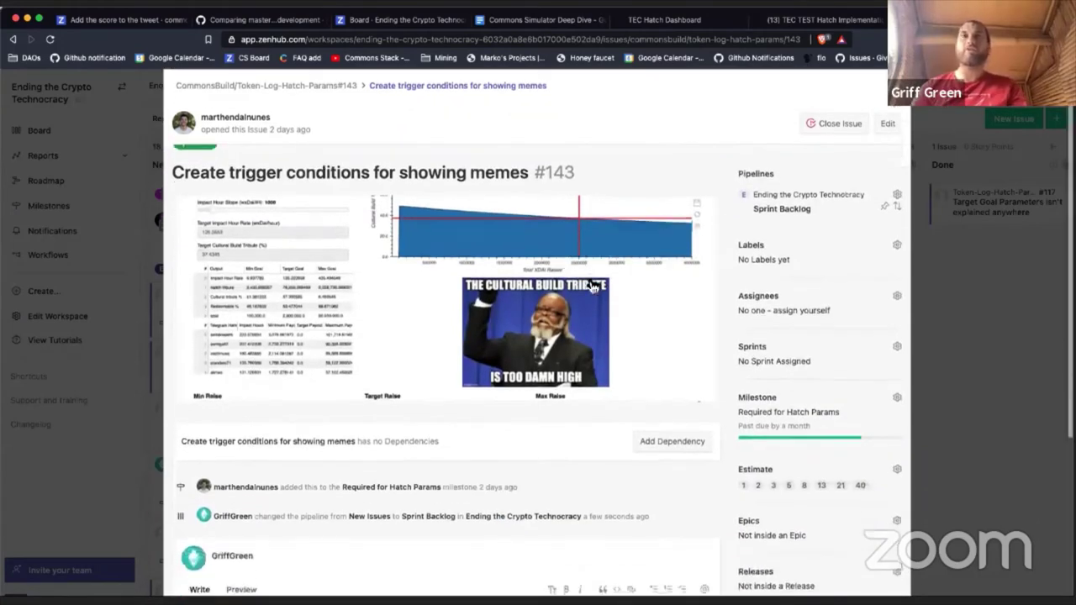
key(ctrl+a)
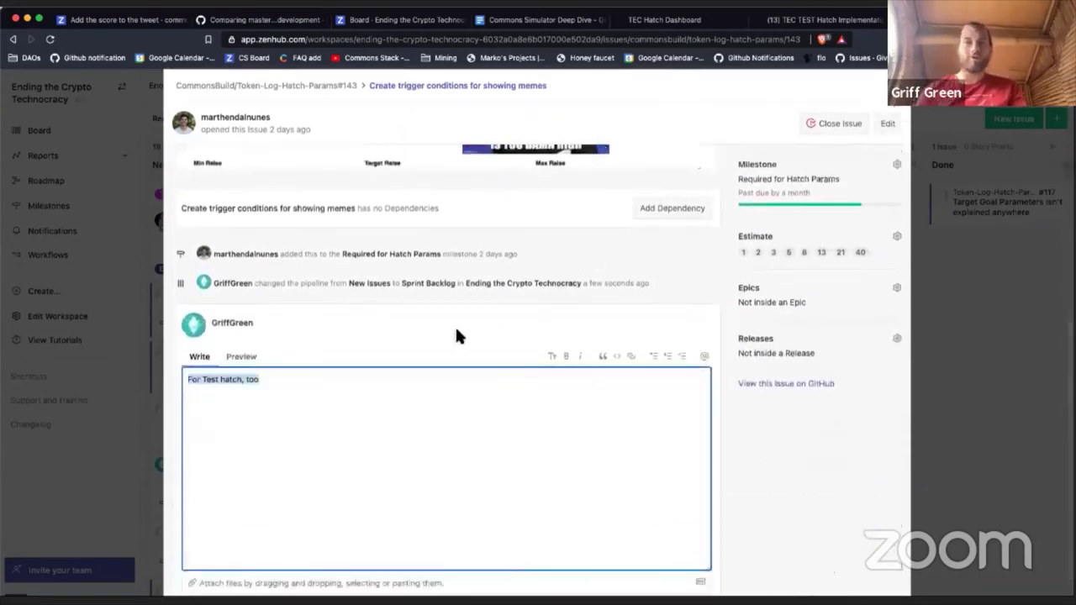
key(BackSpace)
scroll(443, 296, up, 5)
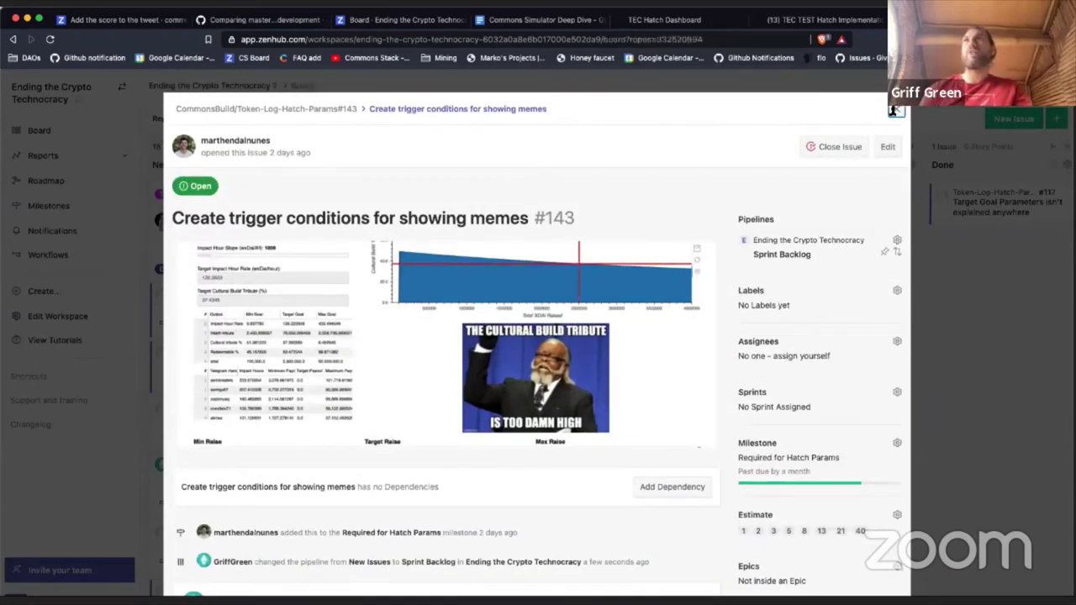
click(896, 113)
scroll(518, 488, down, 3)
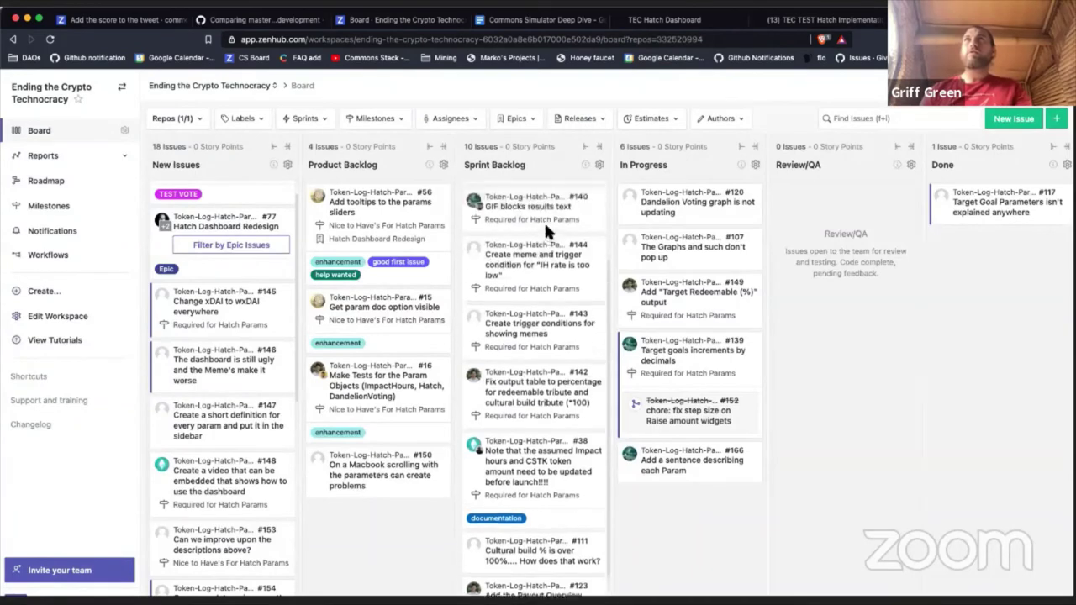
scroll(544, 220, up, 2)
Step: On issue #144, draft the comment line 'Min recommended IH Rate for Full Hatch = 5 wxDai/IH'
click(546, 273)
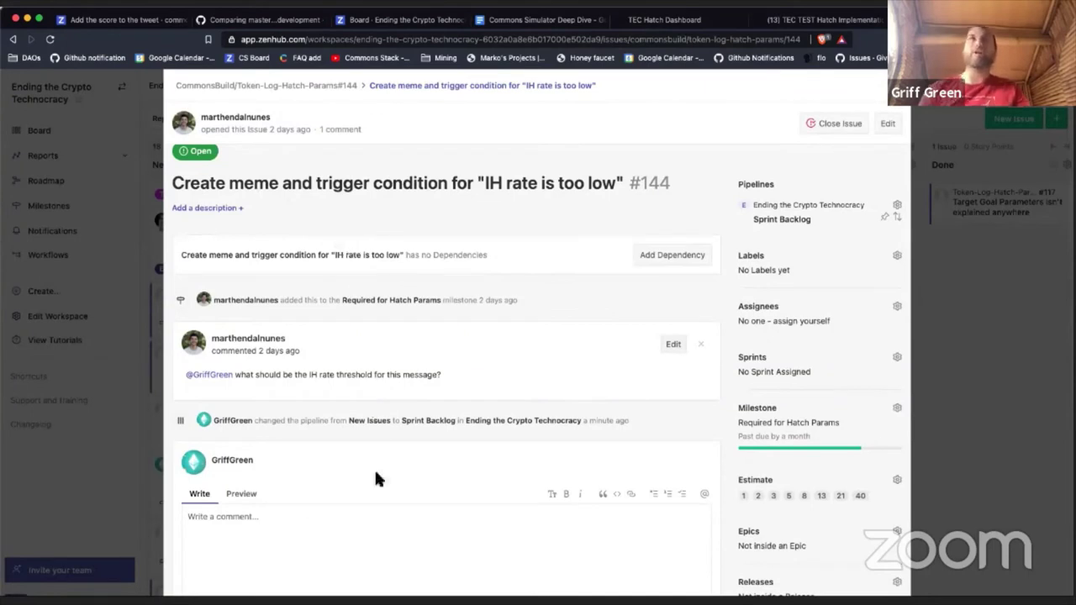
click(400, 544)
text(I)
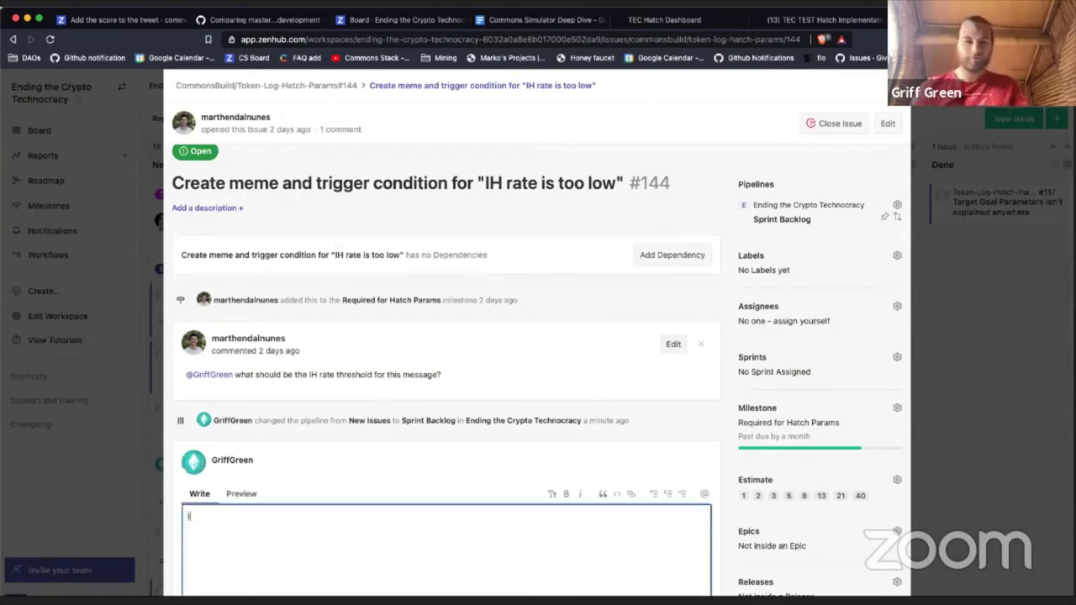
text(H Rate )
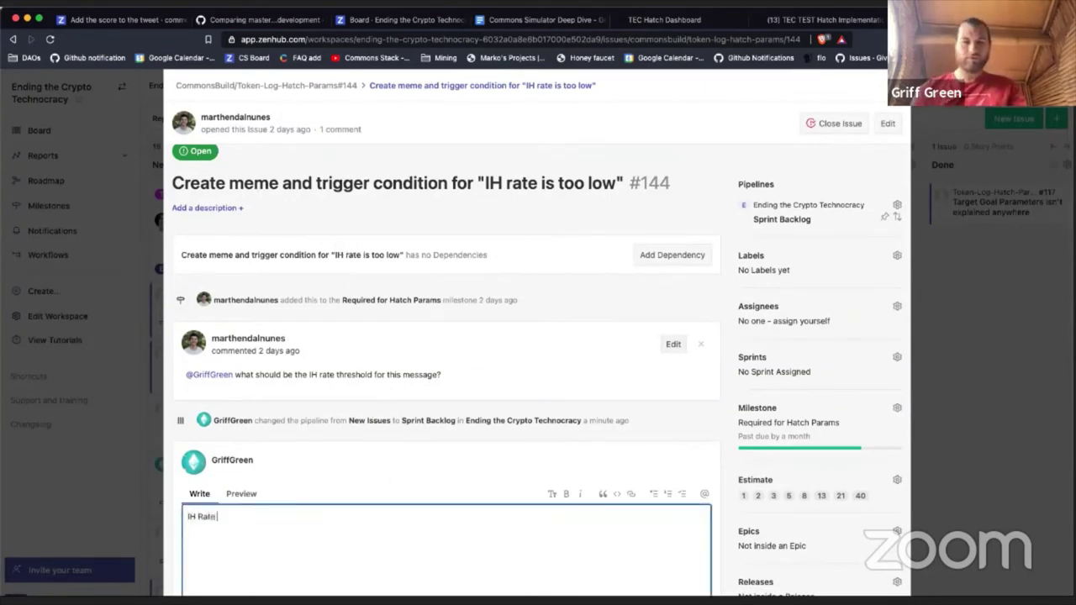
text(for Full Ha)
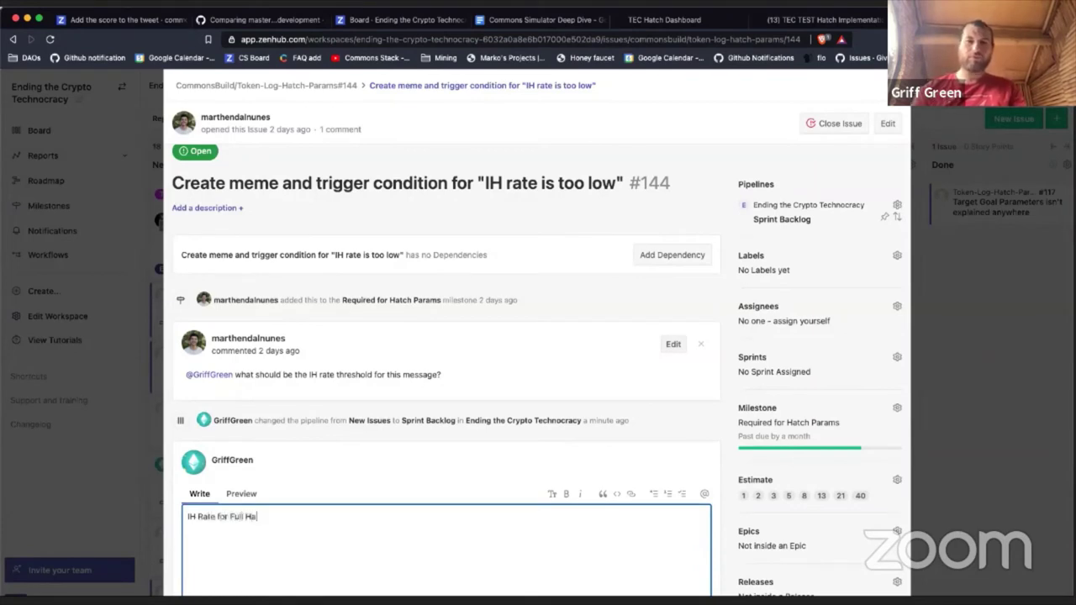
text(tch:)
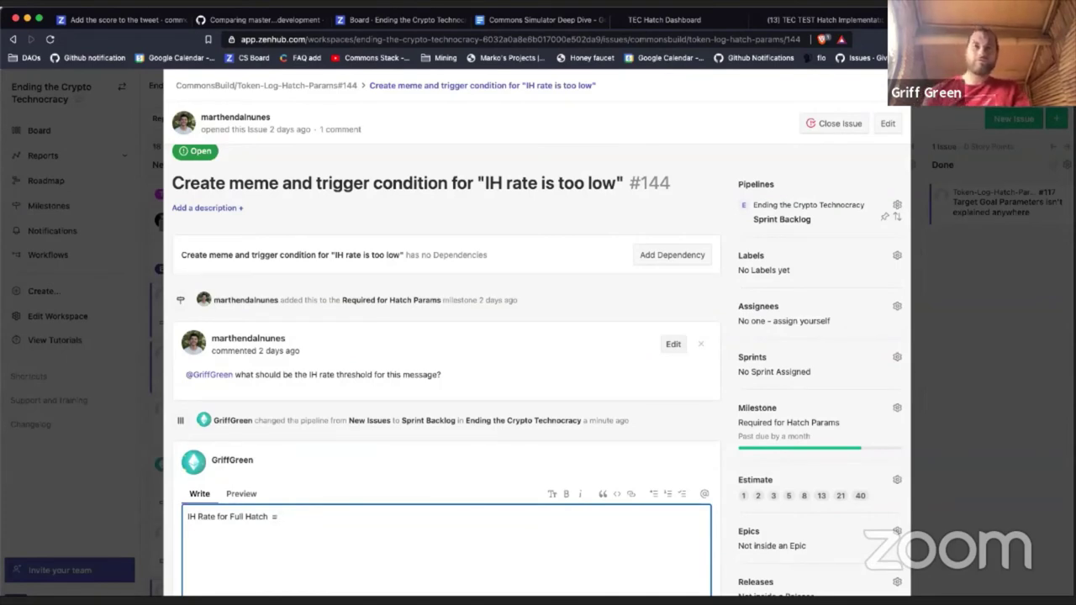
text(Min )
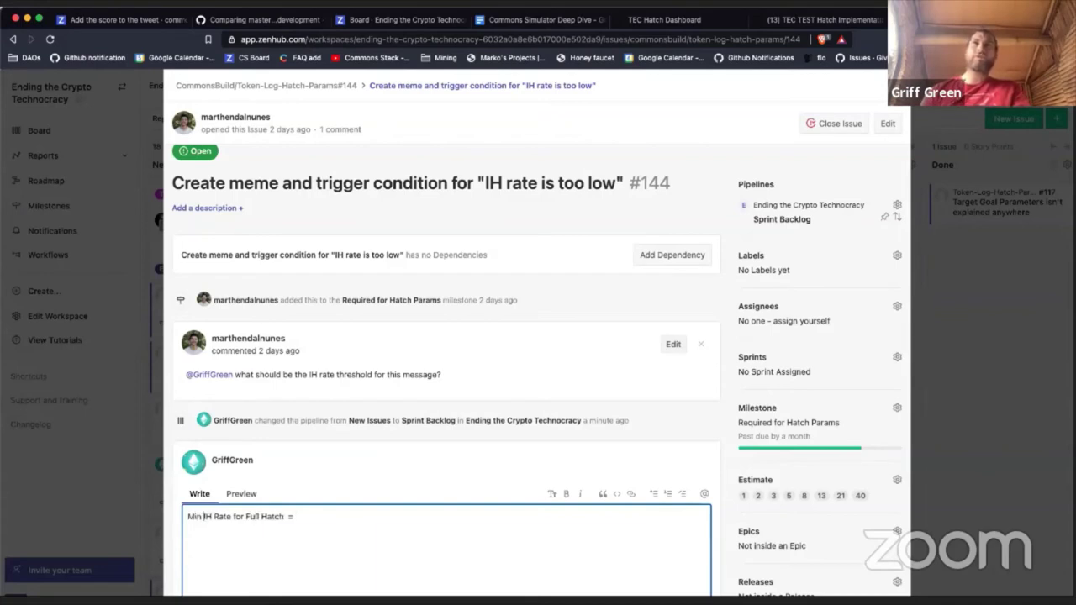
text(recomm)
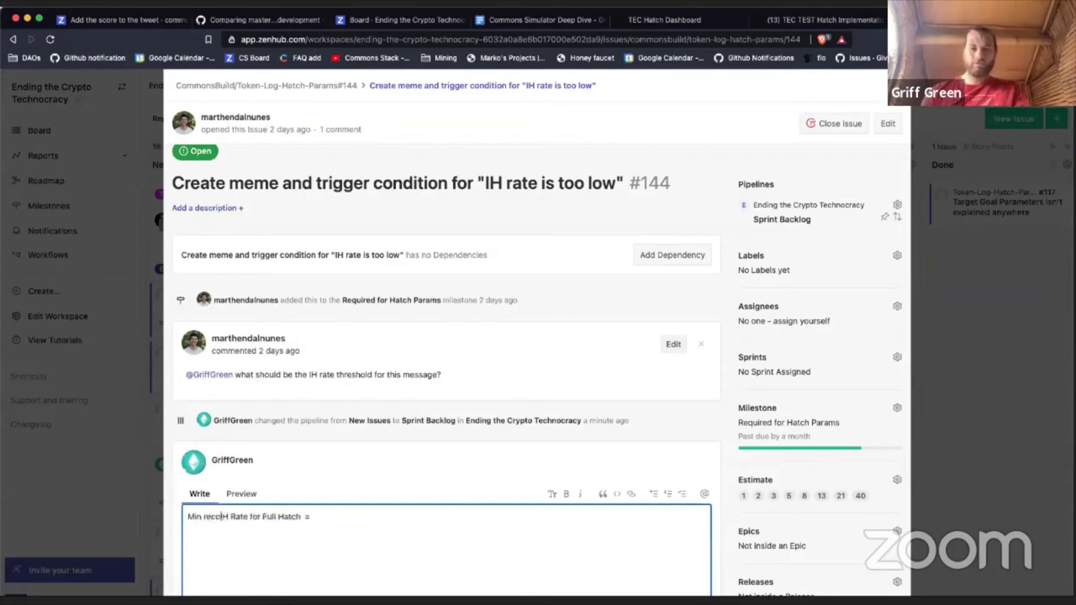
text(ended IH Rate for Full Hatch  = )
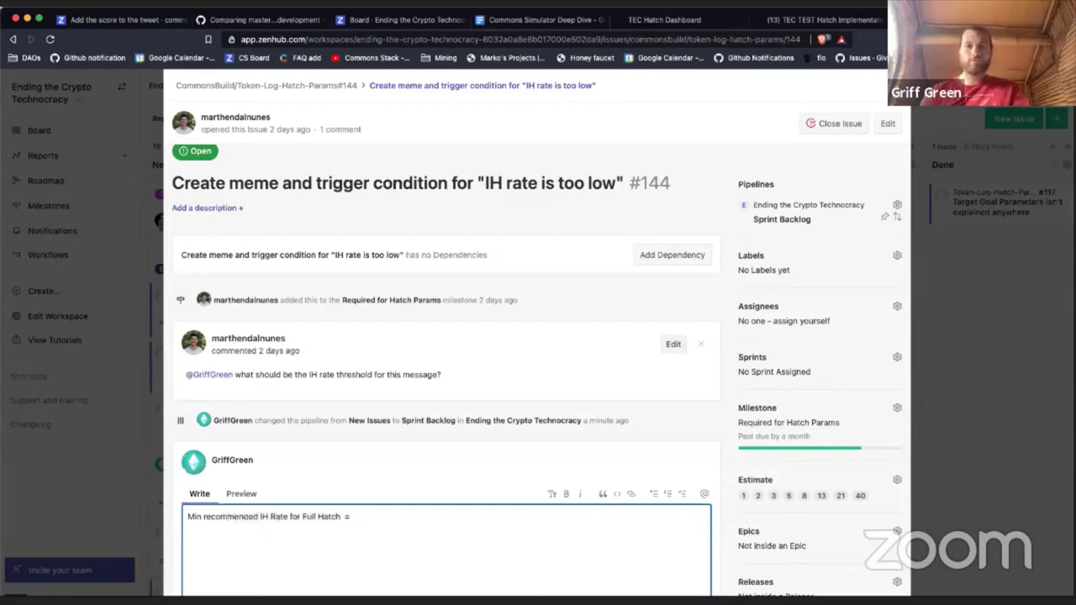
text(5)
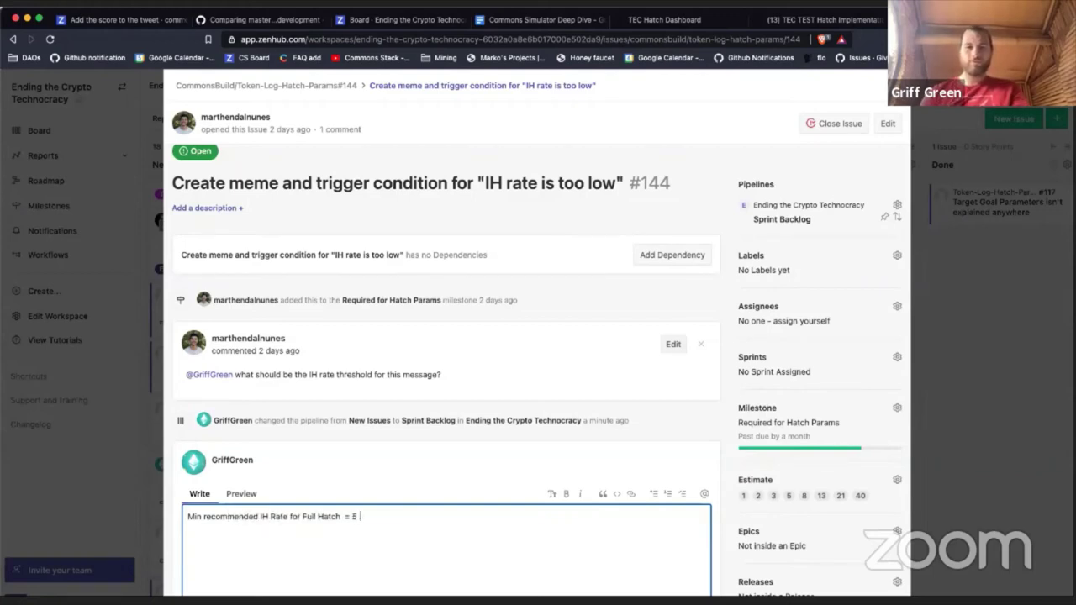
text( wxDai)
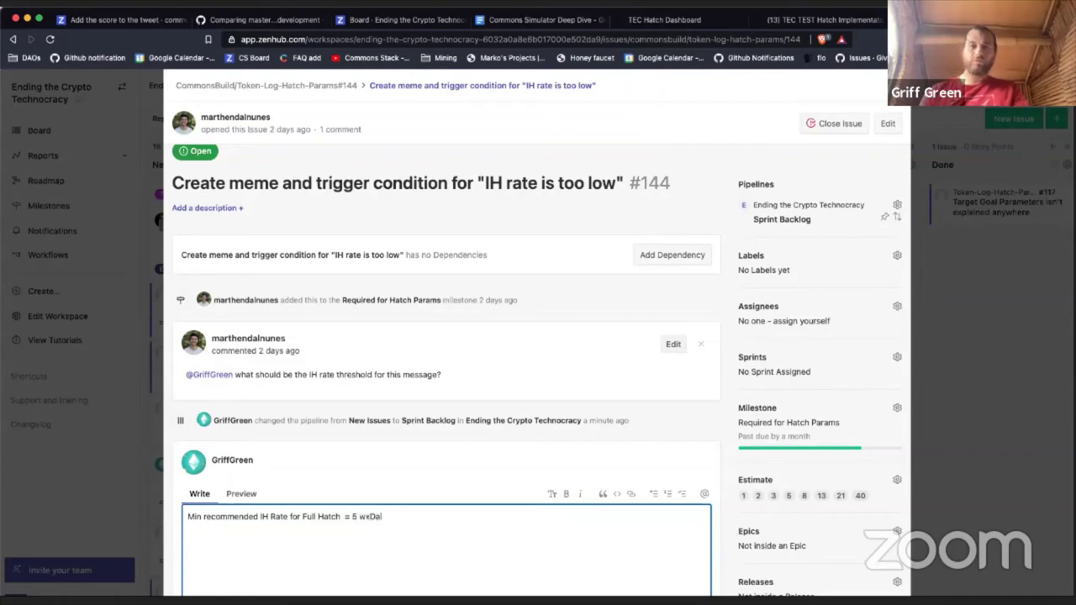
text(/IH)
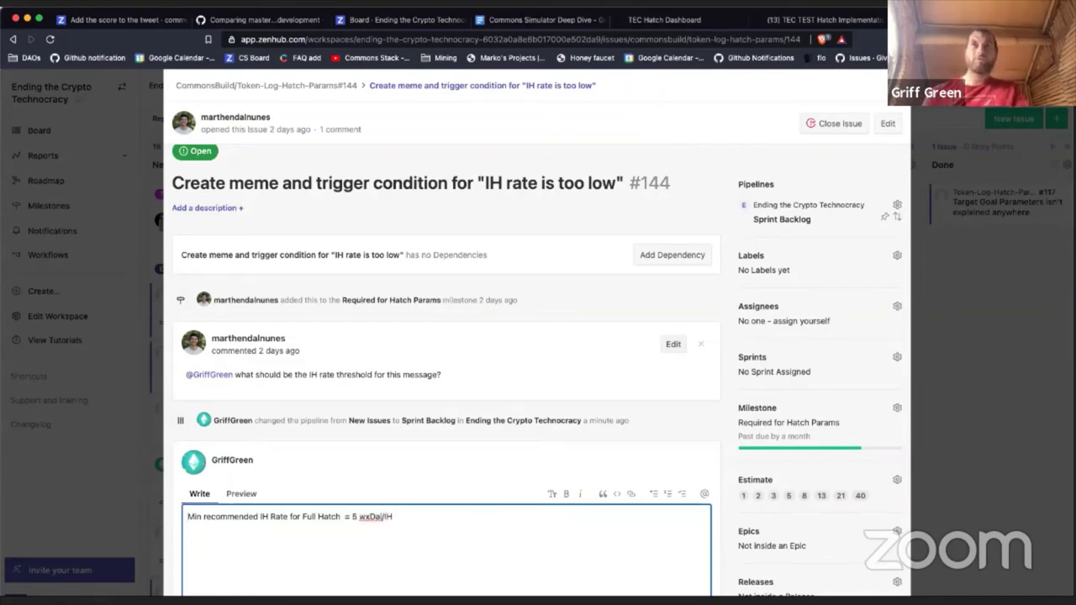
Step: Duplicate the threshold line, naming the first Real Hatch Dash and the second Test Hatch Dash
key(super+a)
key(super+c)
click(189, 530)
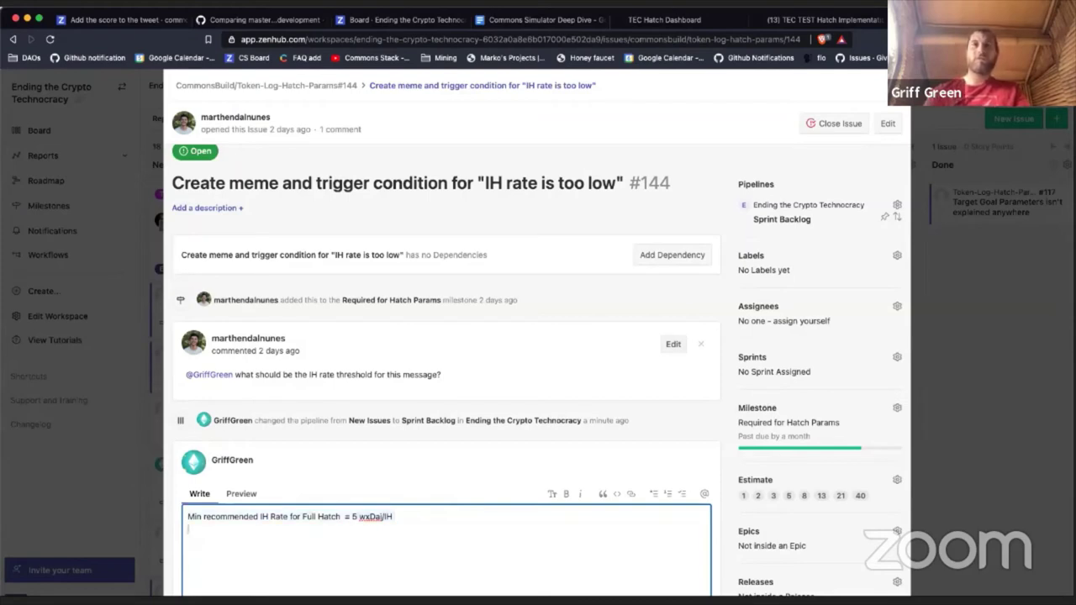
key(super+v)
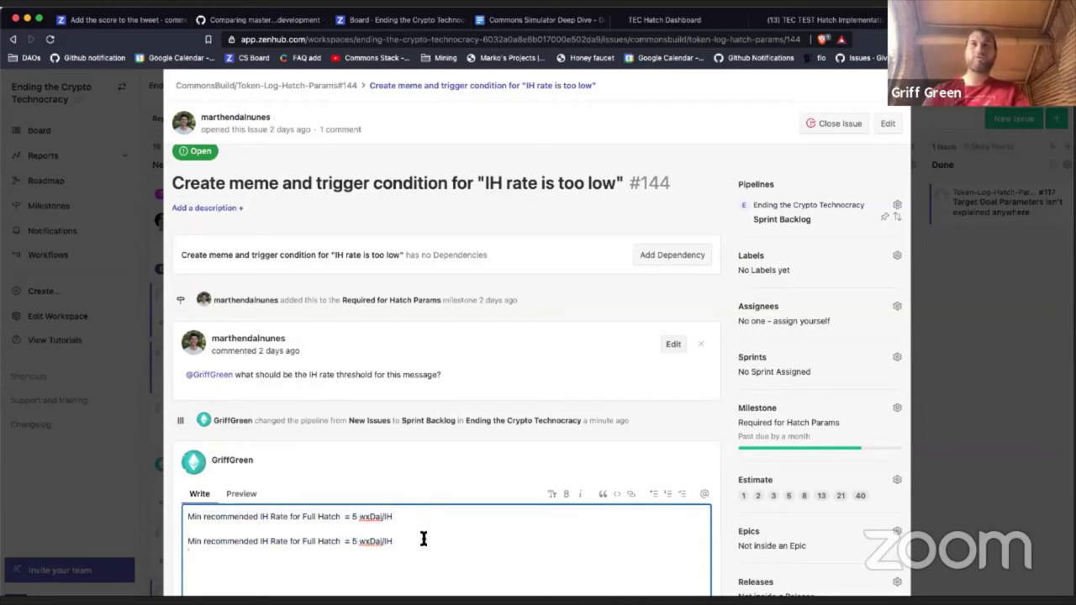
double_click(309, 518)
text(Real)
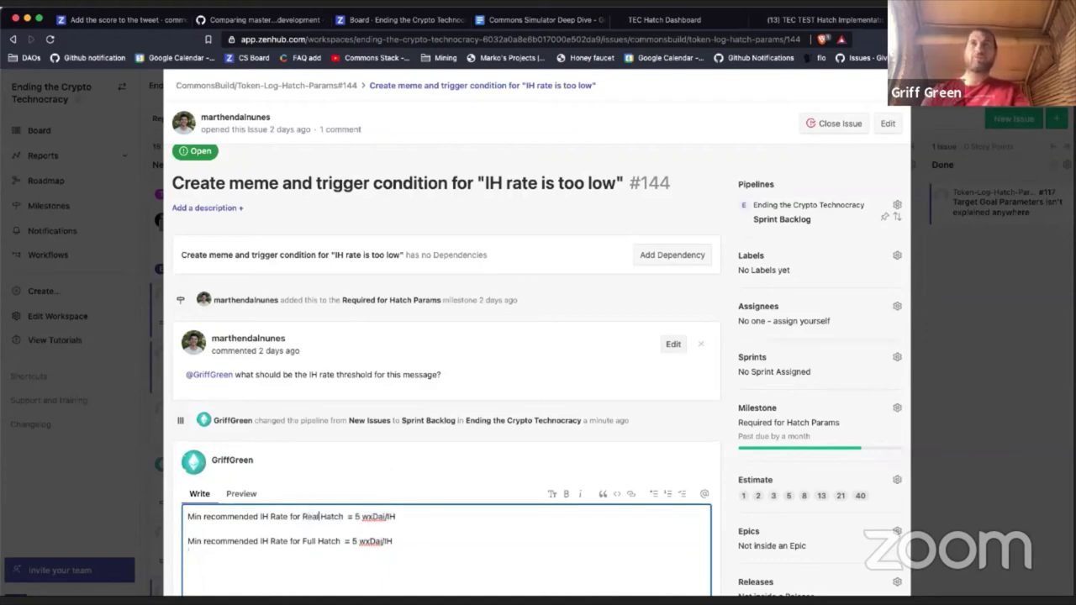
text( Hatch )
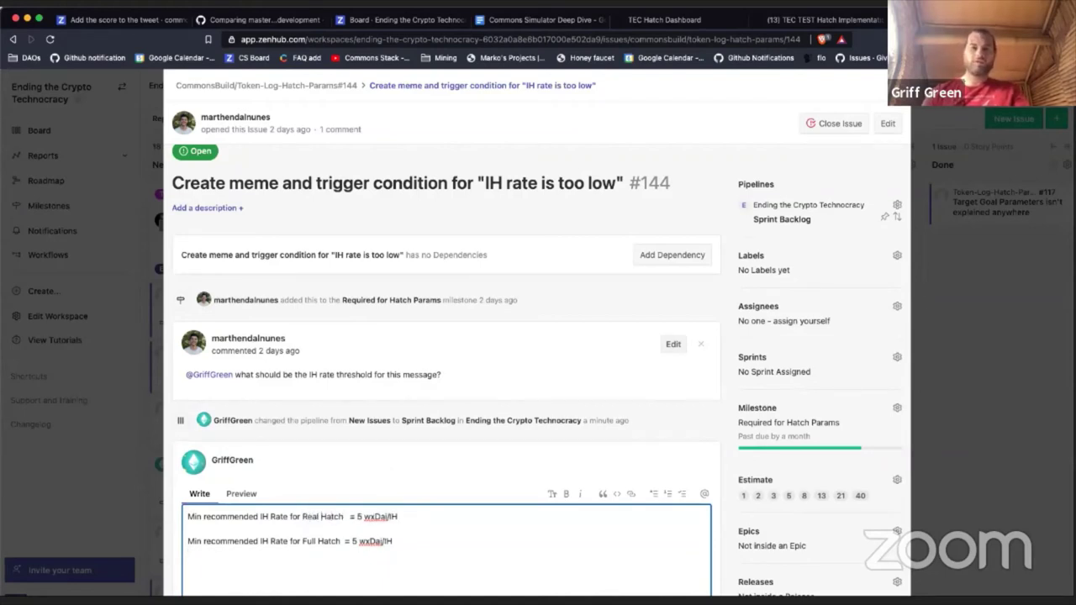
text(Dash)
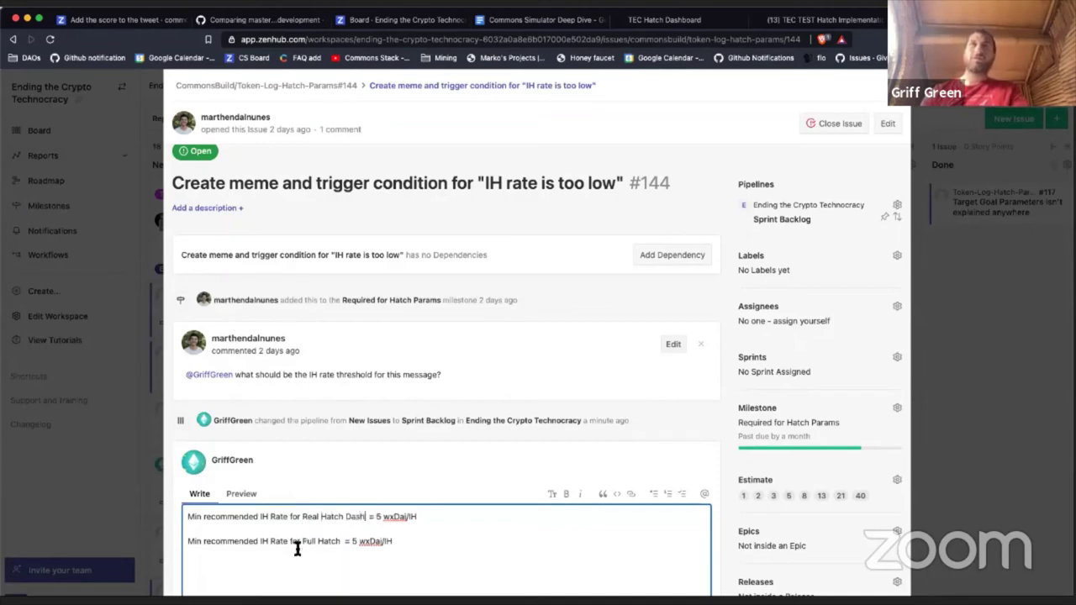
double_click(308, 543)
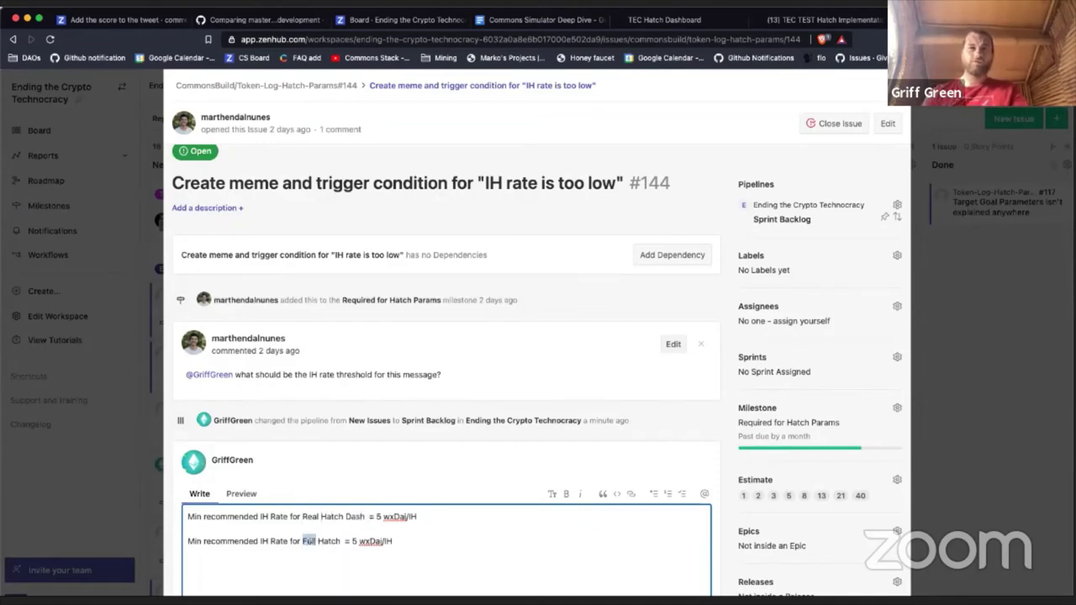
text(Test Hatch )
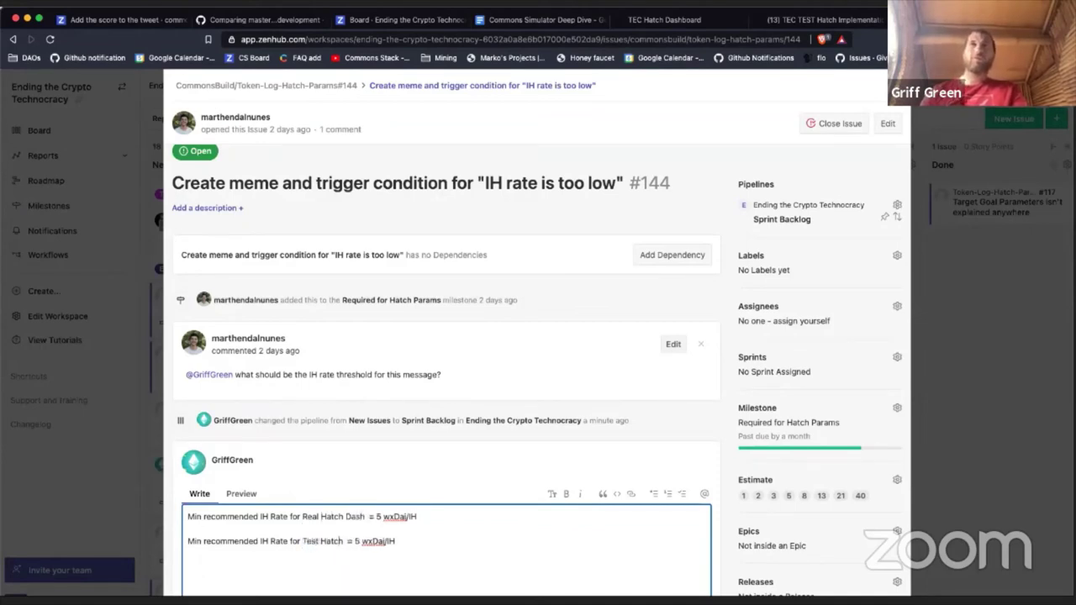
text(Dash)
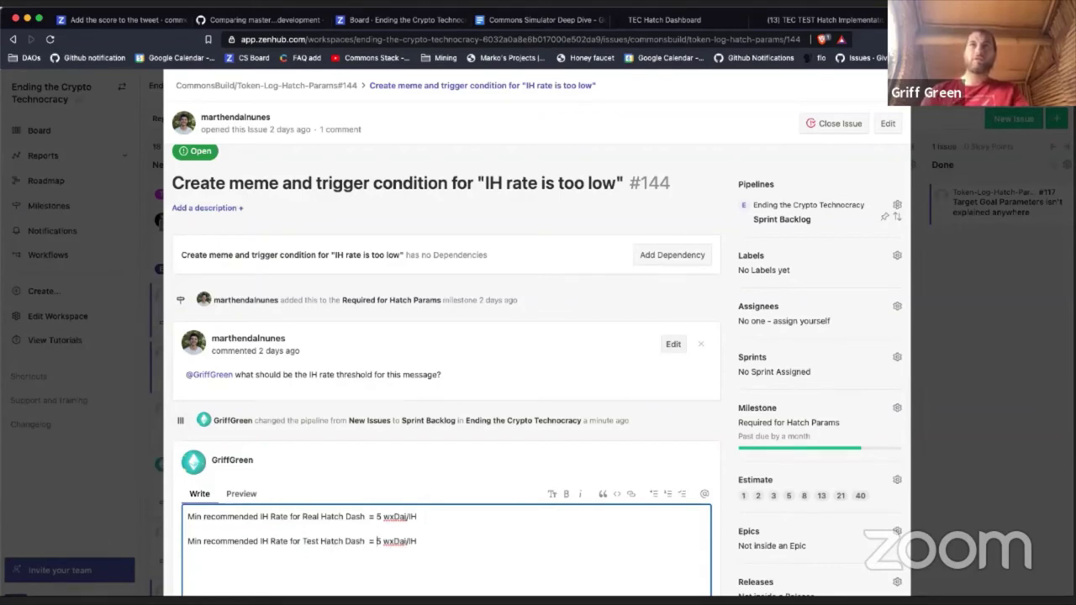
Step: Change the Test Hatch Dash threshold value to 0.025 wxDai/IH
double_click(379, 540)
text(0.006)
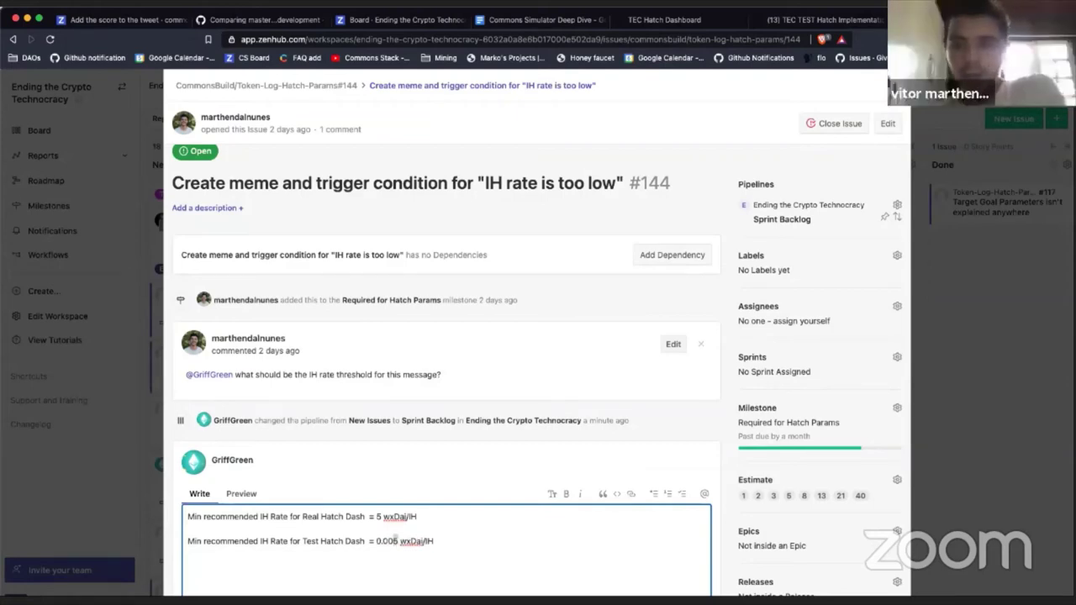
key(BackSpace)
text(2)
scroll(428, 542, down, 3)
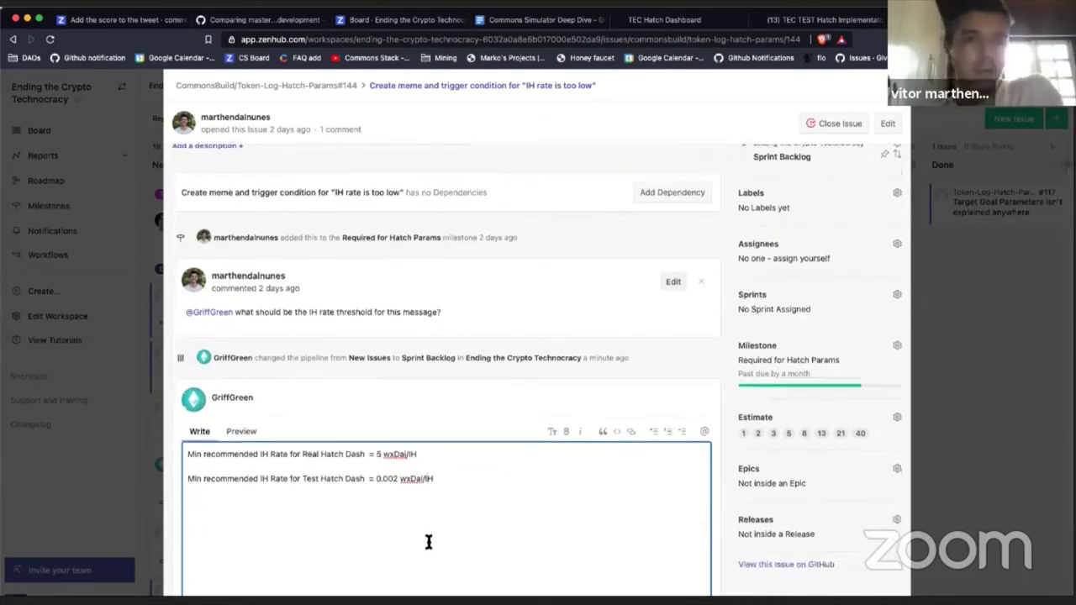
click(397, 479)
key(BackSpace)
text(4)
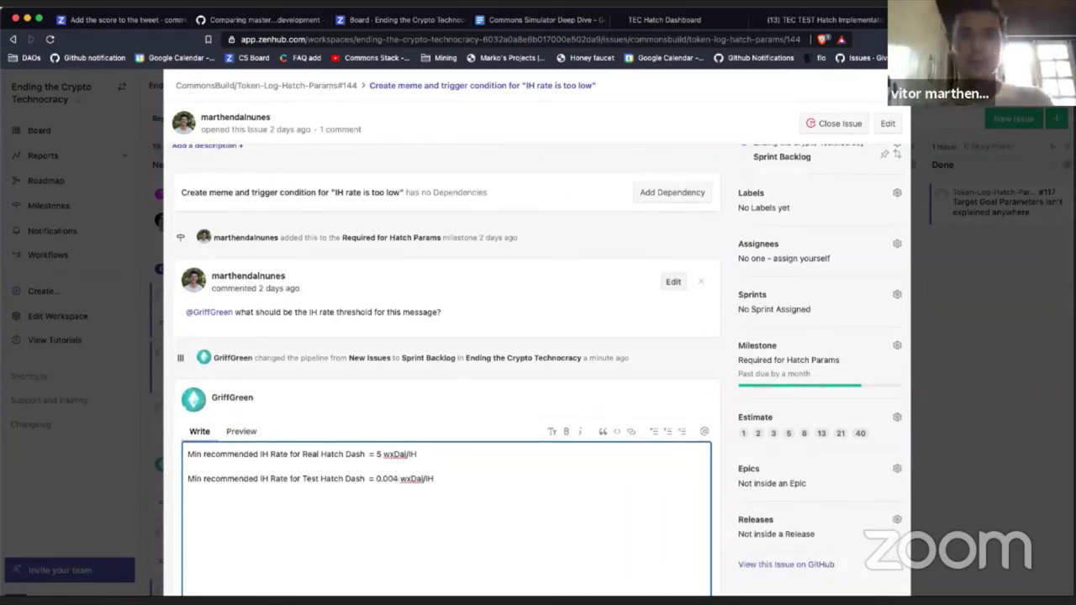
key(BackSpace)
key(BackSpace)
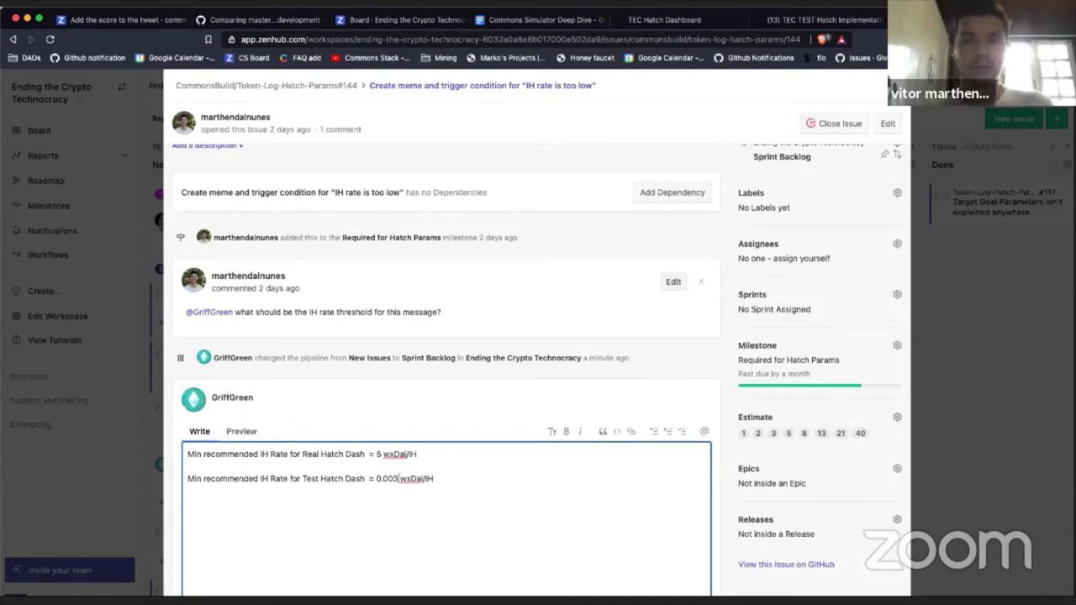
text(23)
key(BackSpace)
text(5)
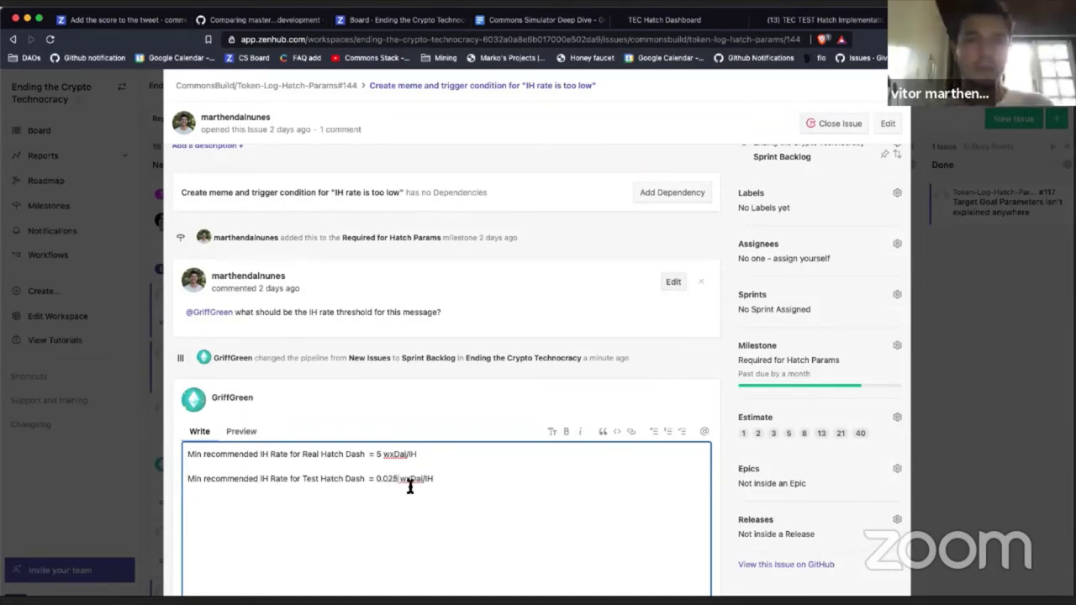
scroll(440, 530, down, 3)
click(697, 551)
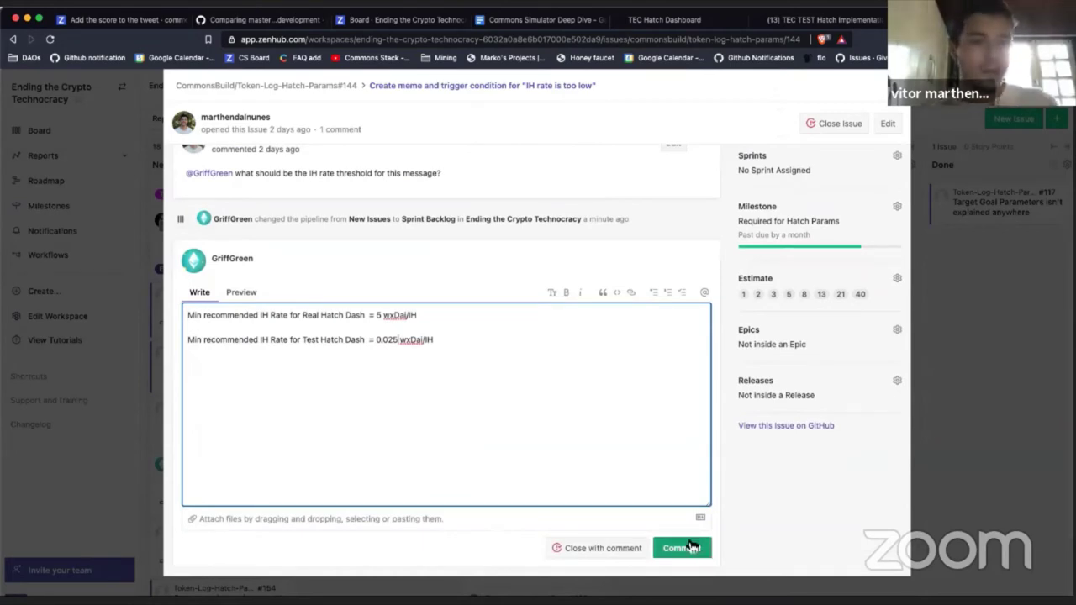
key(Return)
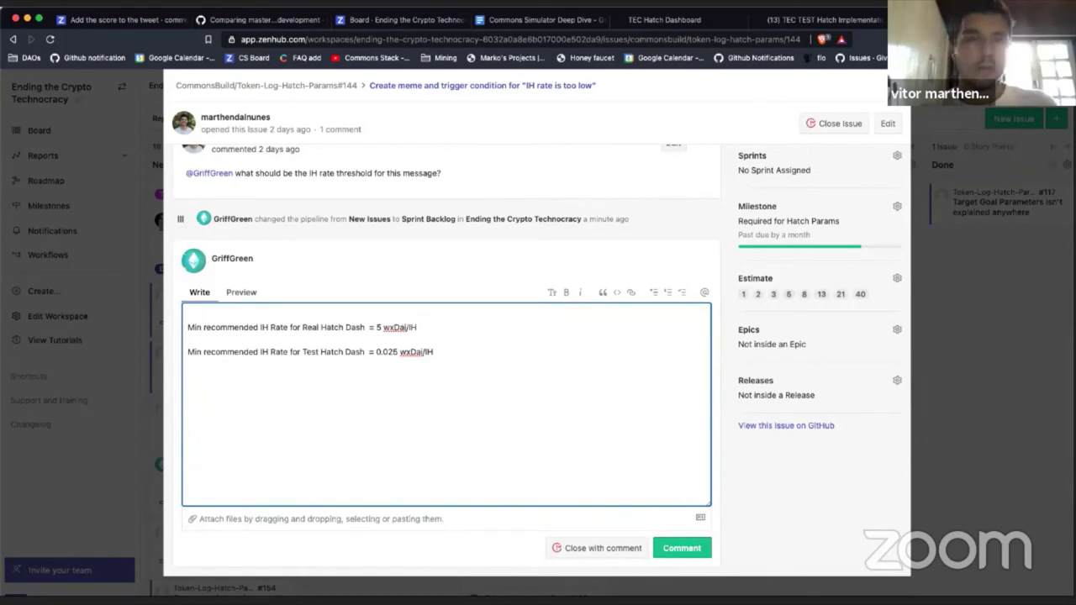
text(@vitor)
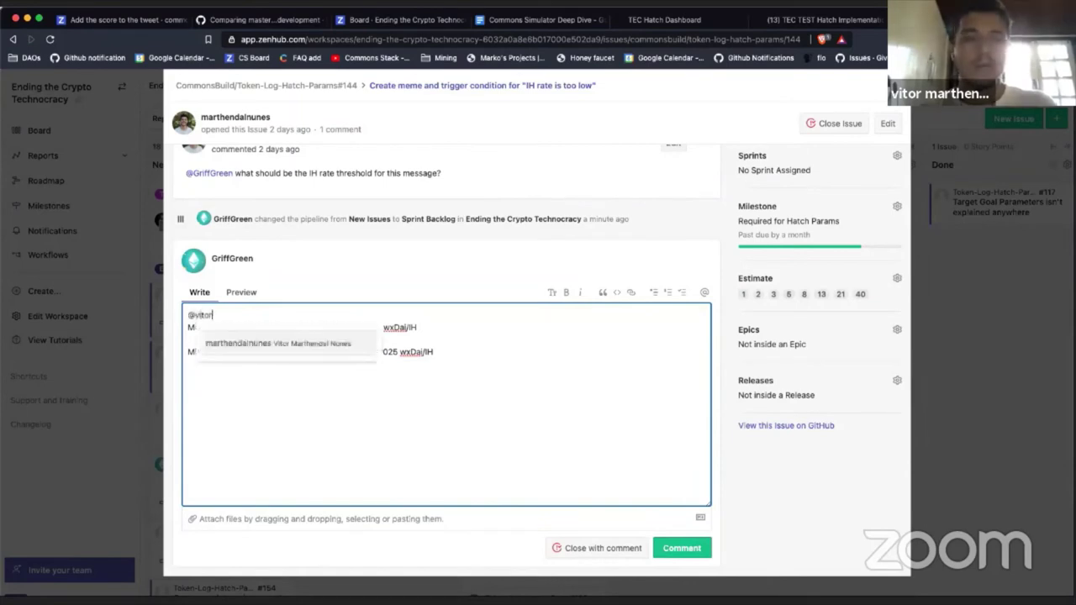
key(Return)
key(Return)
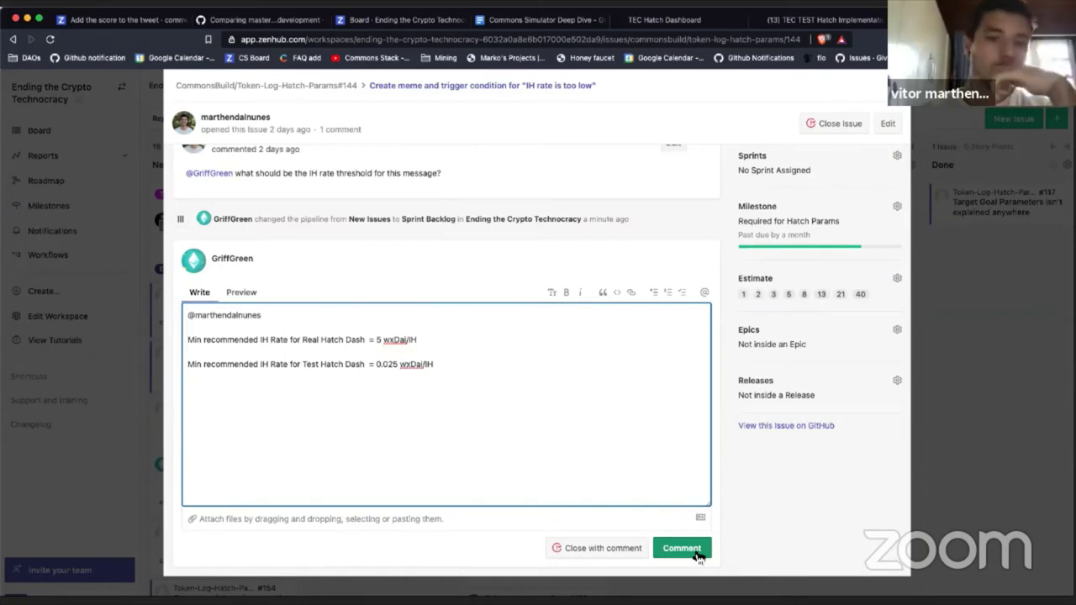
click(697, 556)
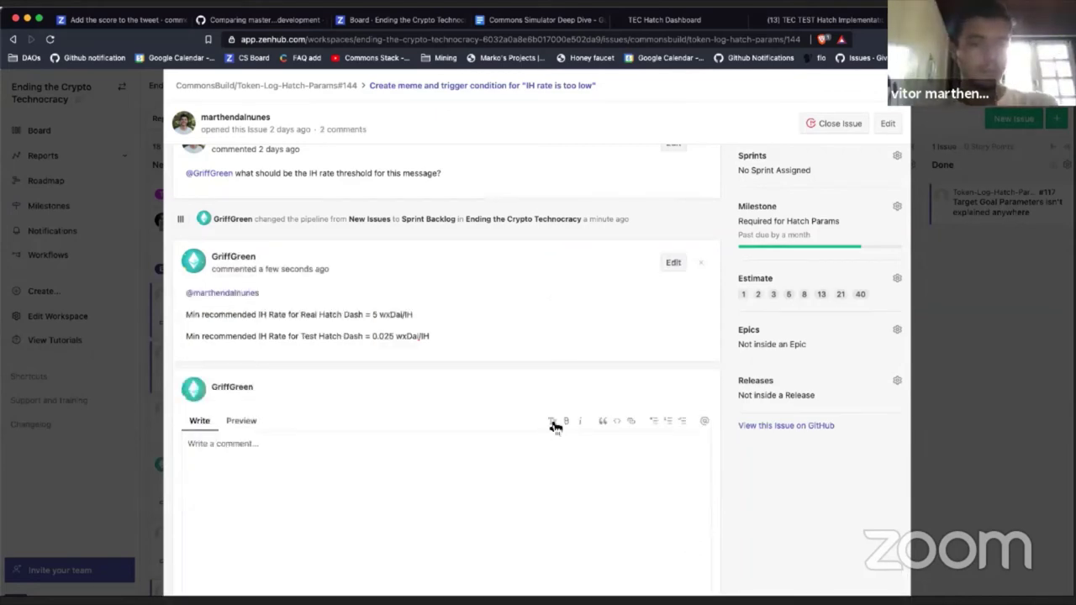
Step: Change issue #144's milestone to Nice to Have's For Hatch Params
scroll(552, 424, up, 5)
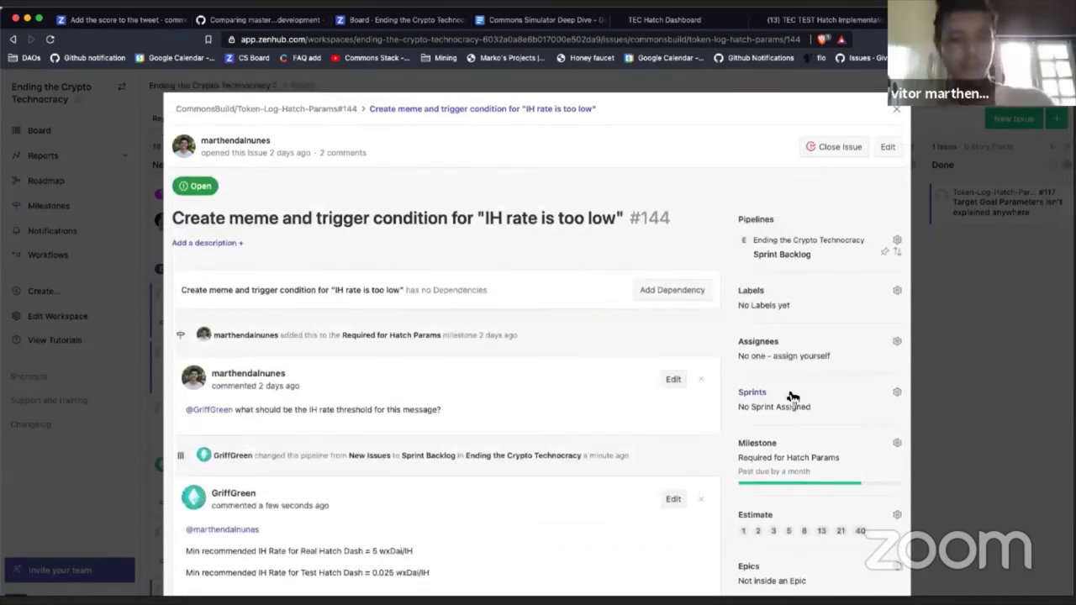
click(756, 445)
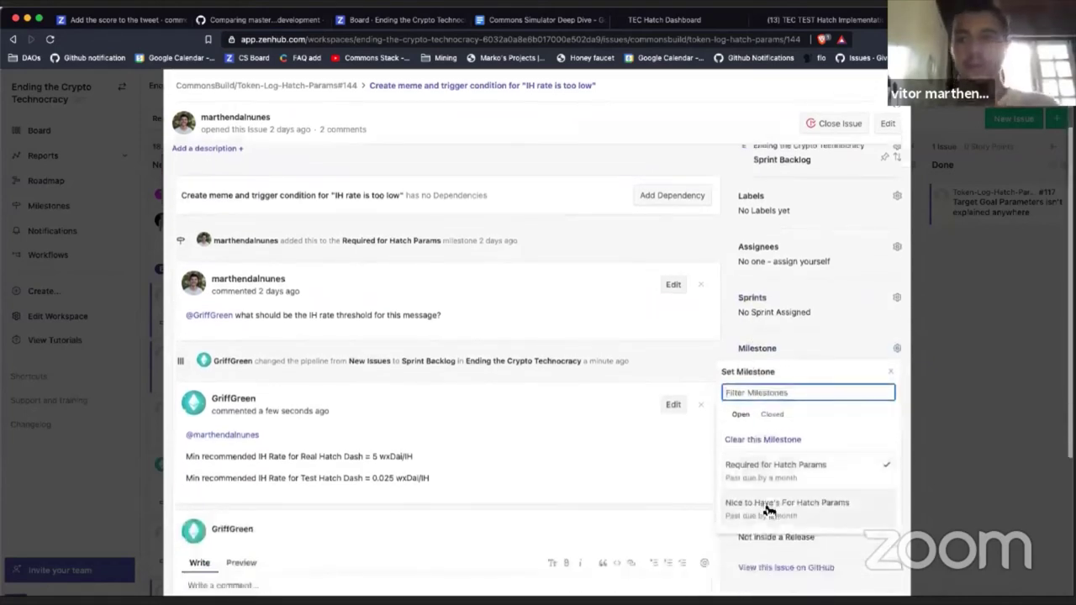
click(767, 506)
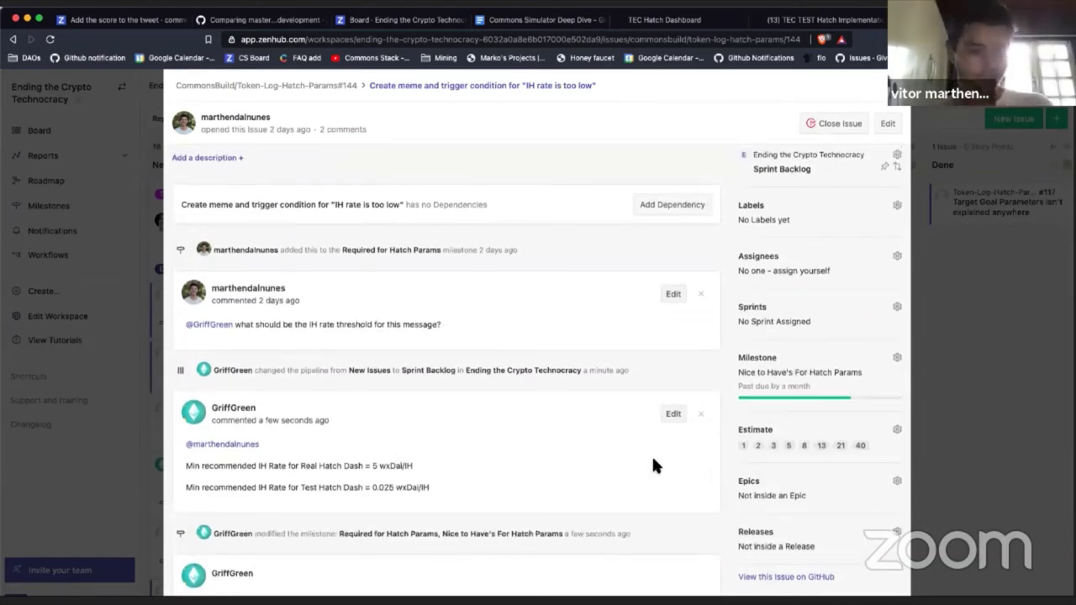
scroll(653, 460, up, 2)
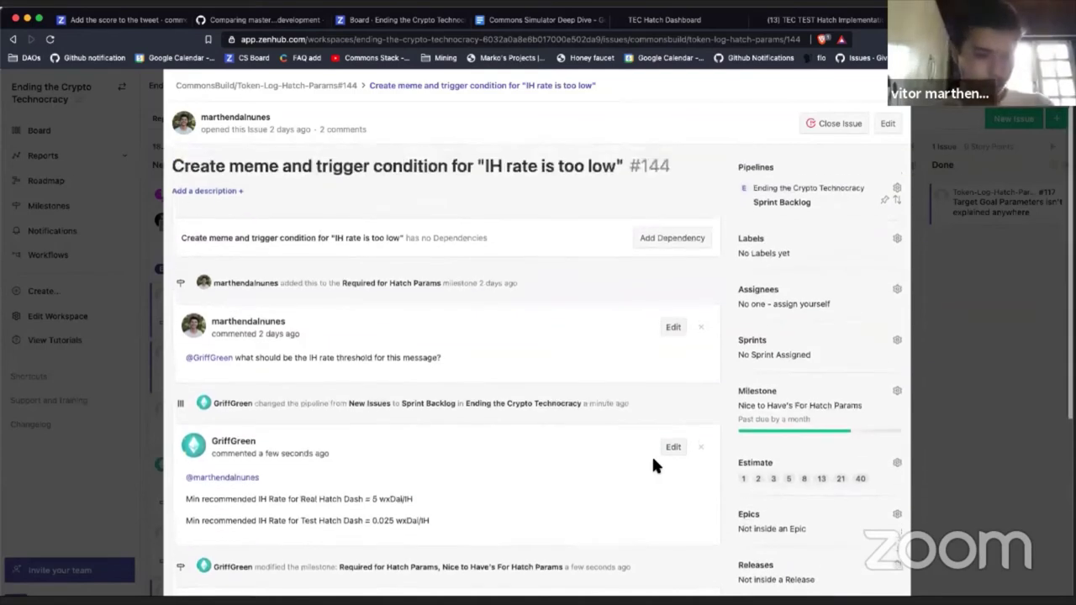
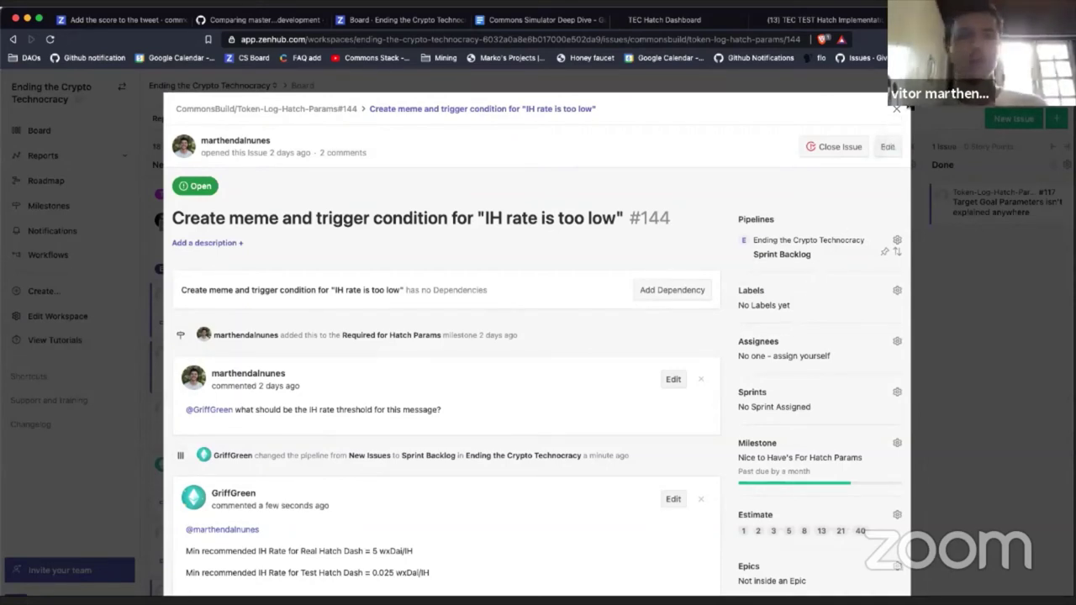
Step: Open the Assignees list on issue #144 and tick six teammates
click(752, 338)
scroll(789, 539, down, 3)
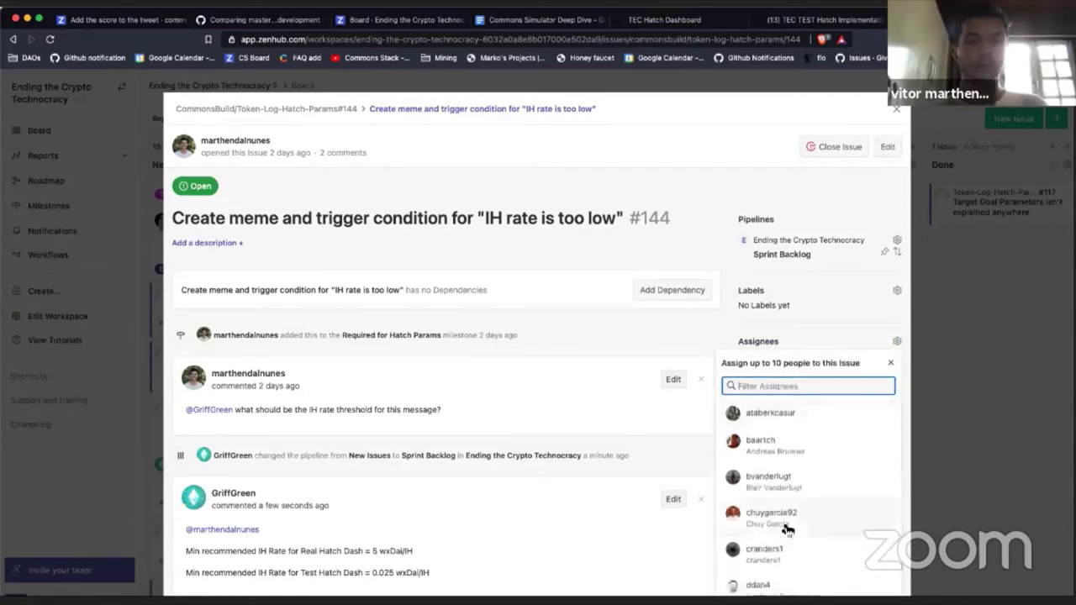
click(787, 528)
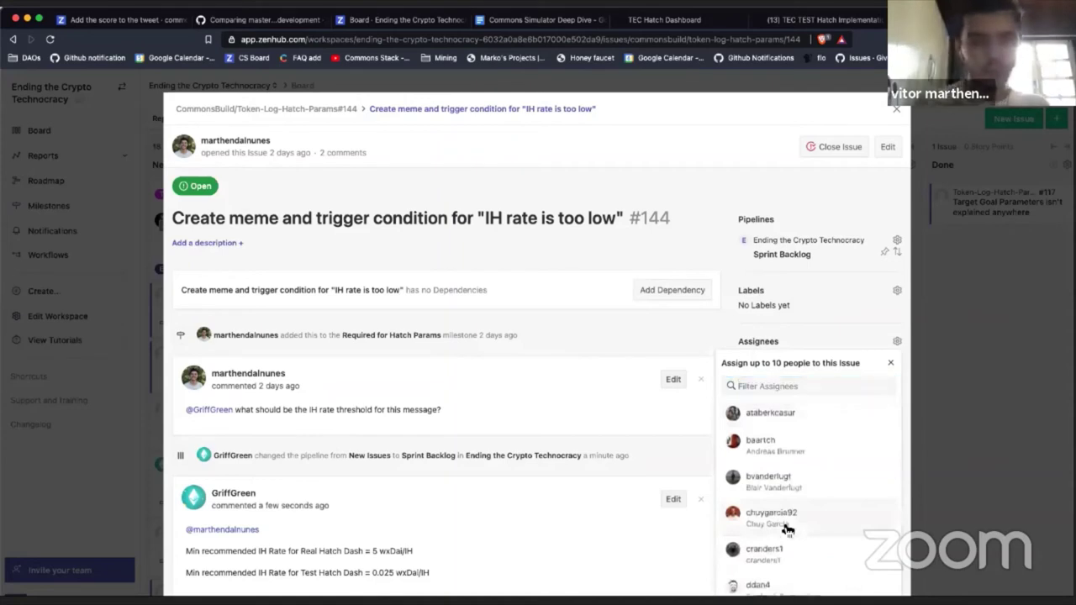
scroll(781, 504, down, 3)
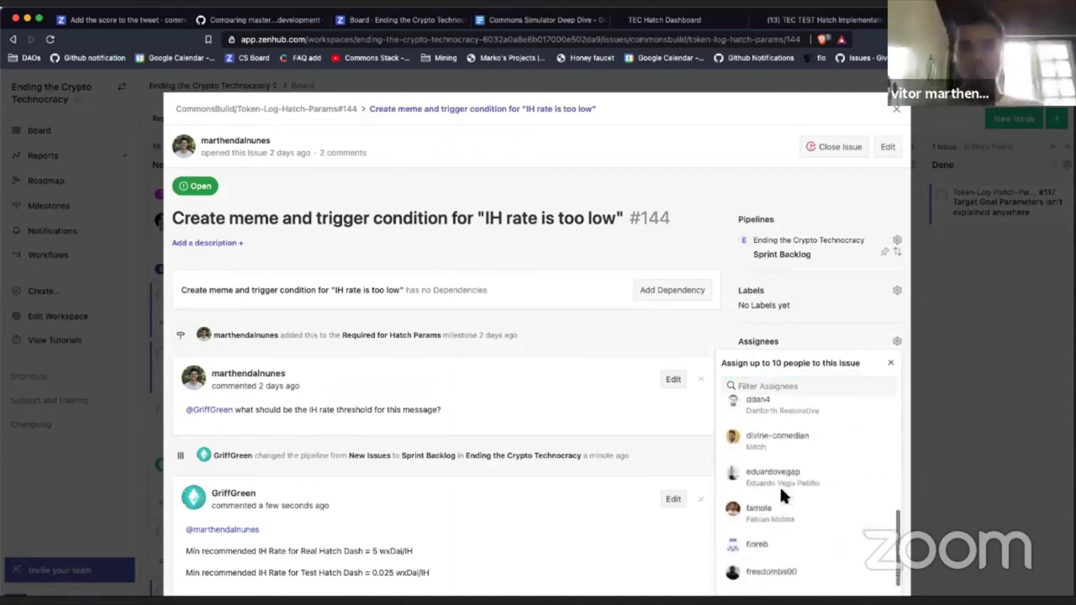
click(786, 442)
scroll(772, 505, down, 1)
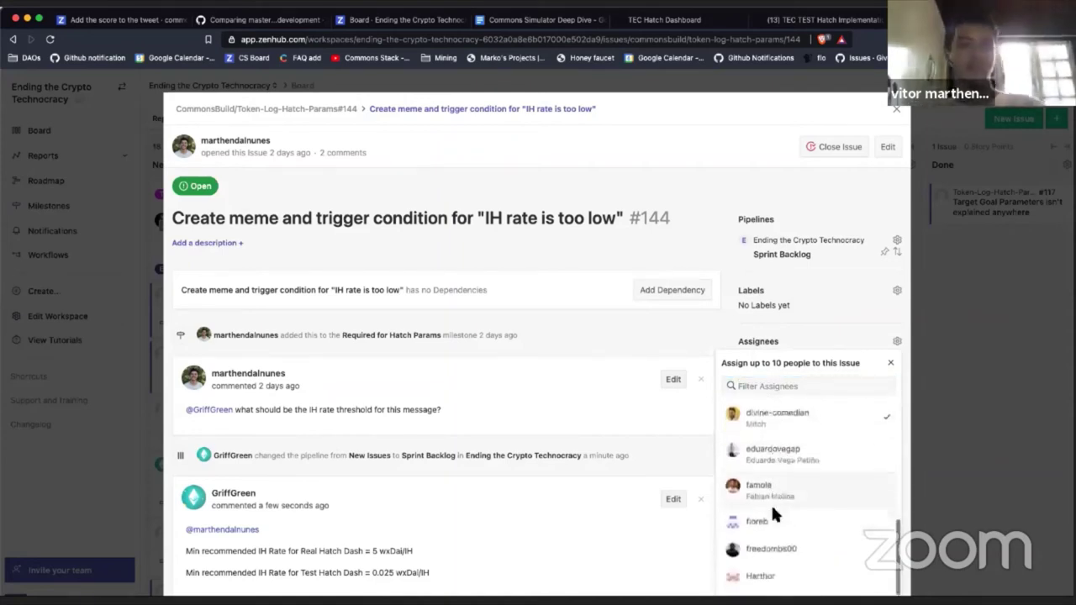
click(775, 523)
scroll(775, 519, down, 3)
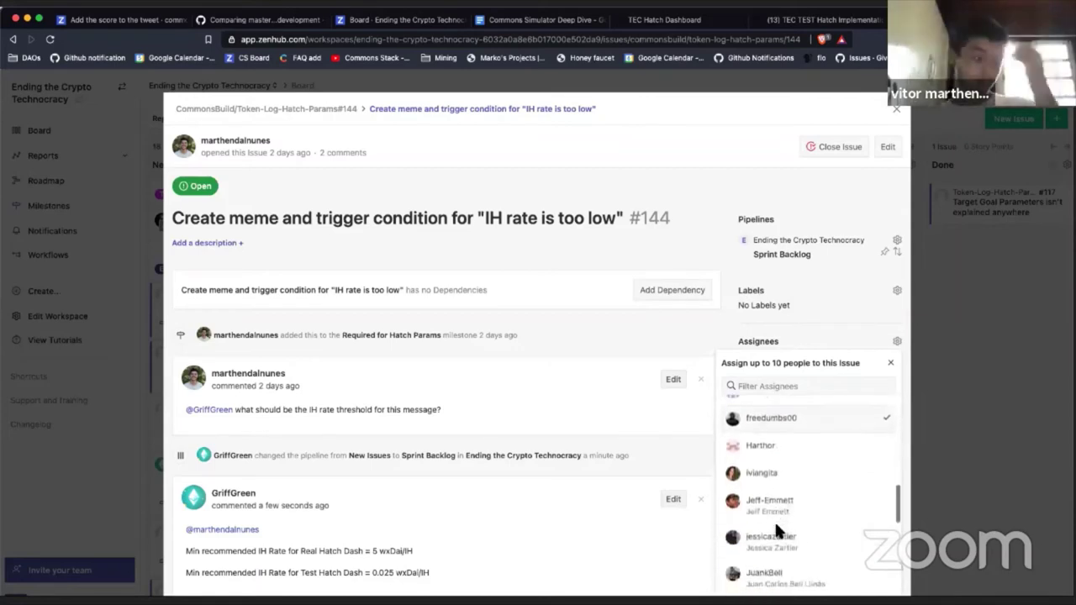
scroll(776, 511, down, 3)
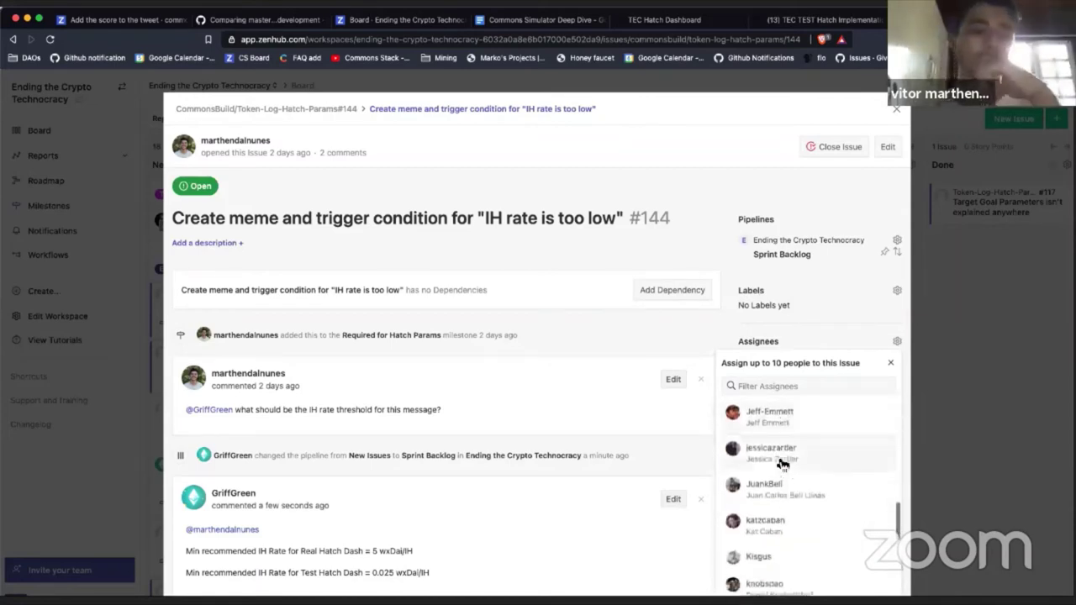
click(782, 465)
scroll(777, 454, down, 4)
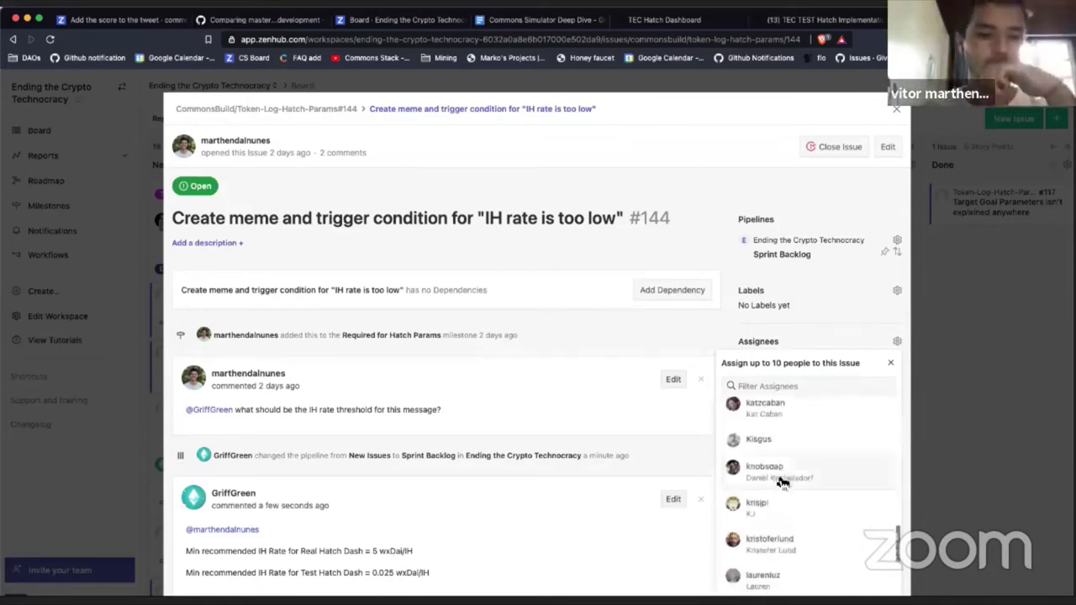
scroll(782, 481, down, 1)
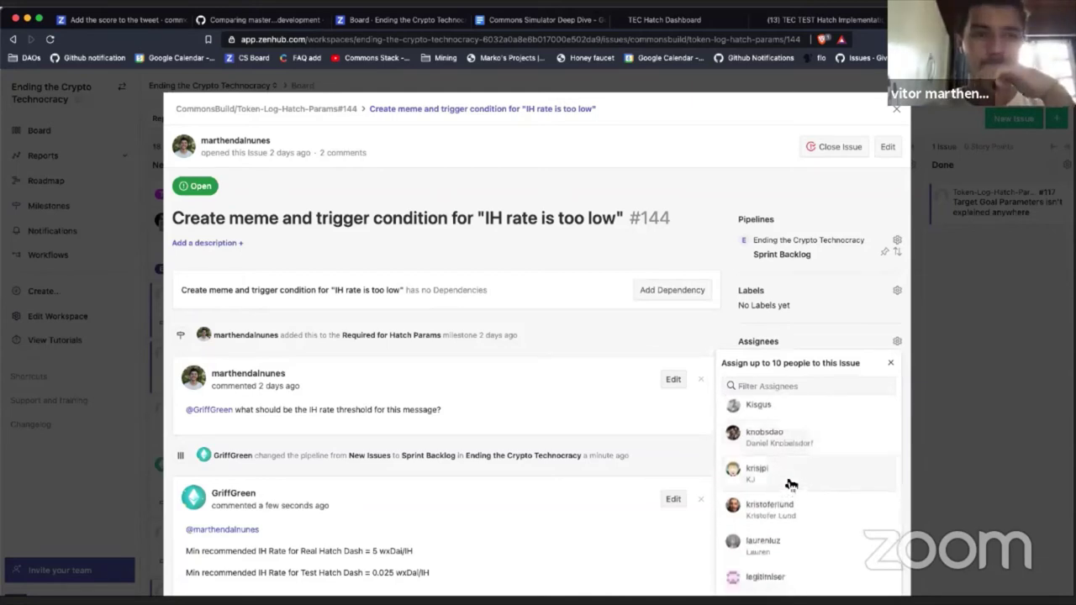
scroll(795, 503, down, 1)
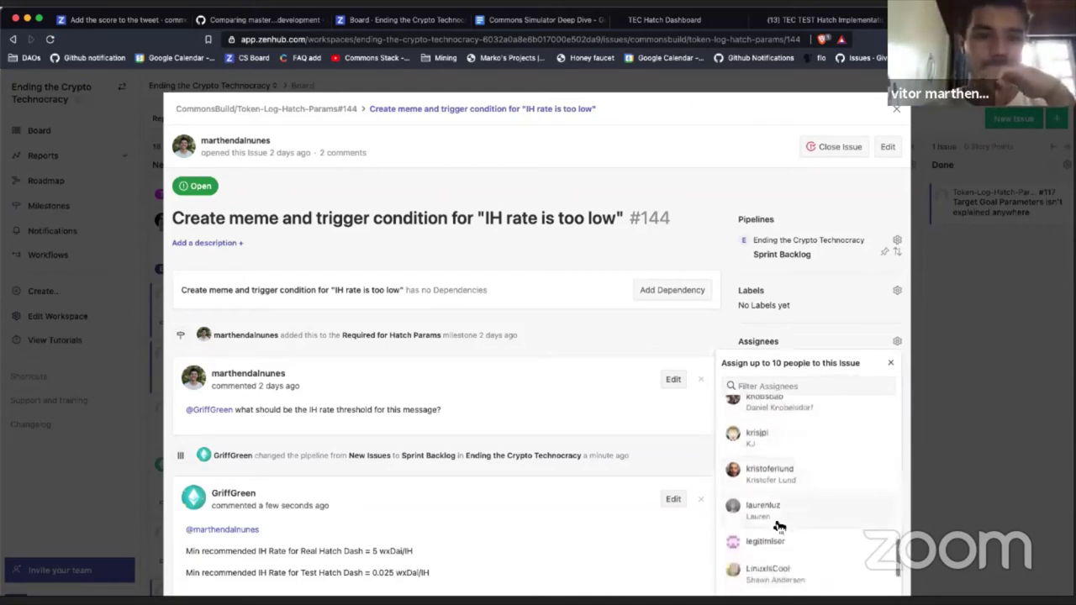
click(780, 526)
scroll(780, 526, down, 3)
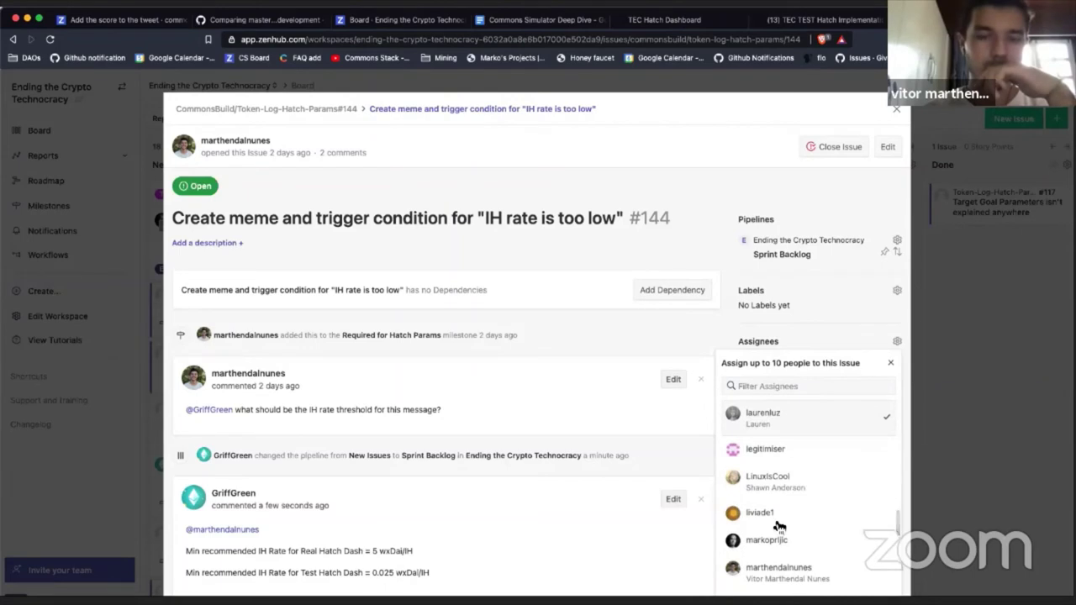
scroll(778, 522, down, 4)
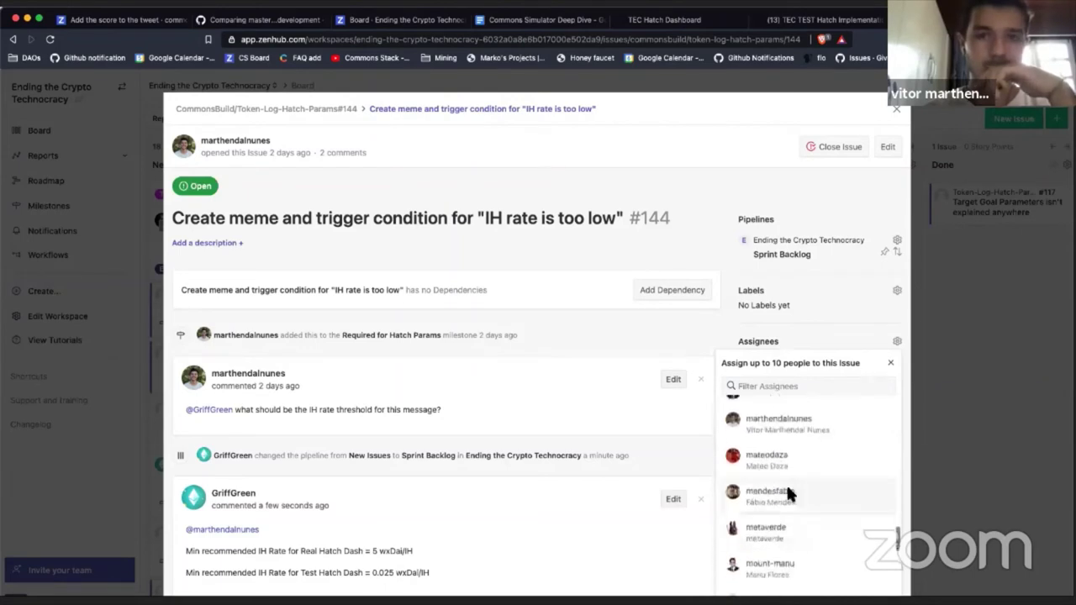
click(786, 493)
Step: Add one more teammate and yourself, bringing #144 to nine assignees, and close the list
scroll(781, 438, down, 3)
scroll(778, 438, up, 2)
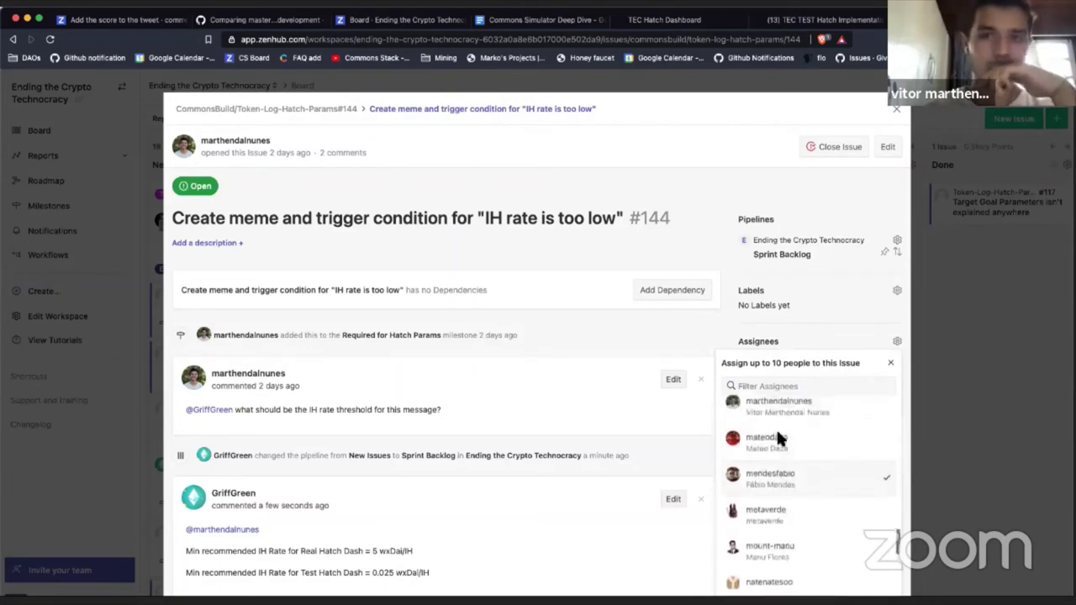
scroll(776, 437, up, 1)
scroll(774, 444, down, 4)
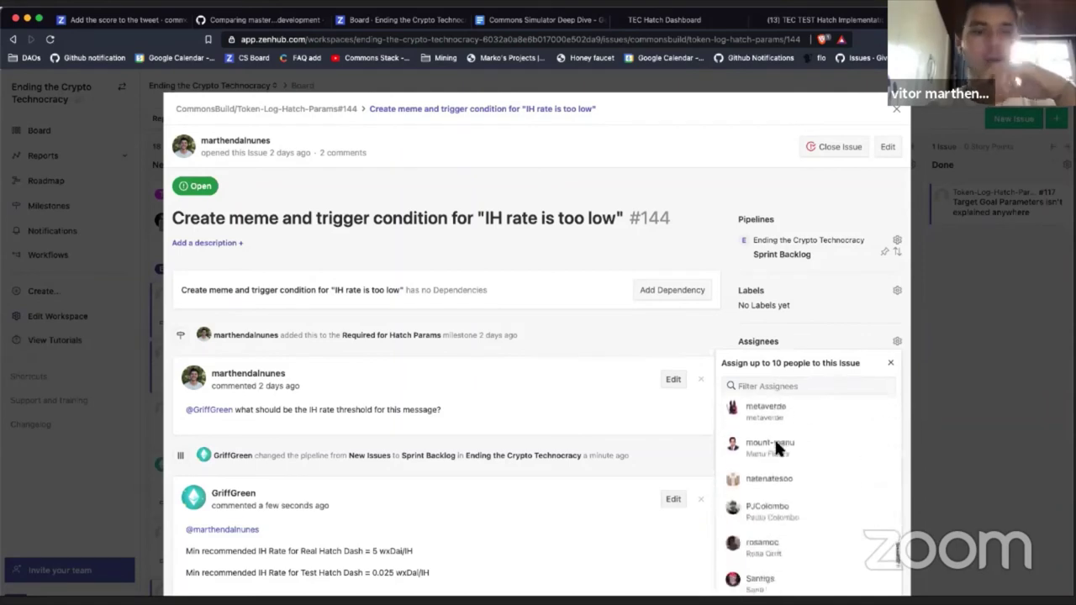
scroll(774, 446, down, 2)
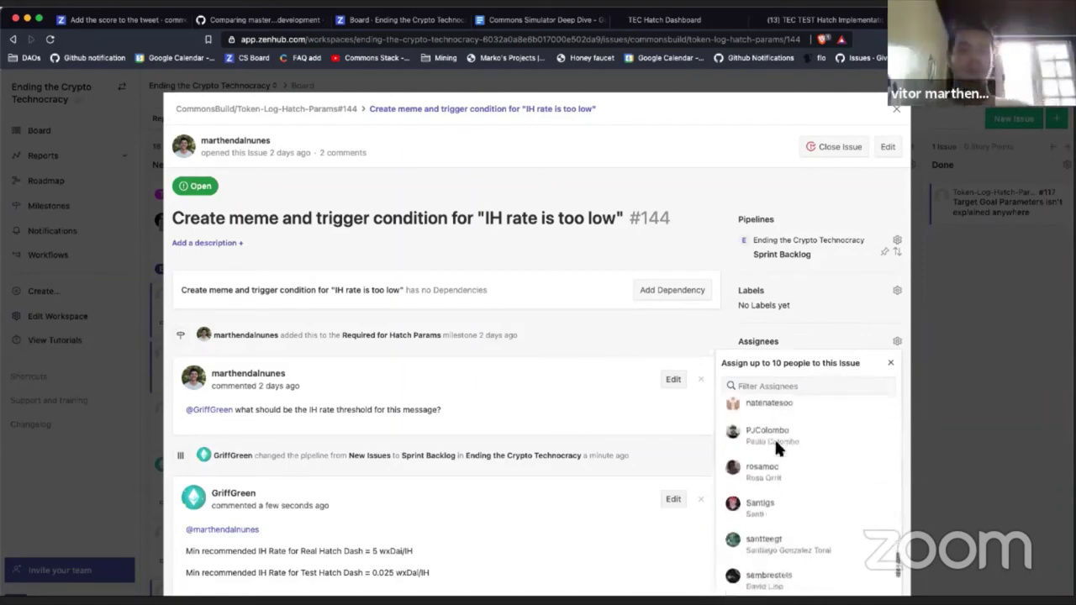
scroll(775, 446, down, 2)
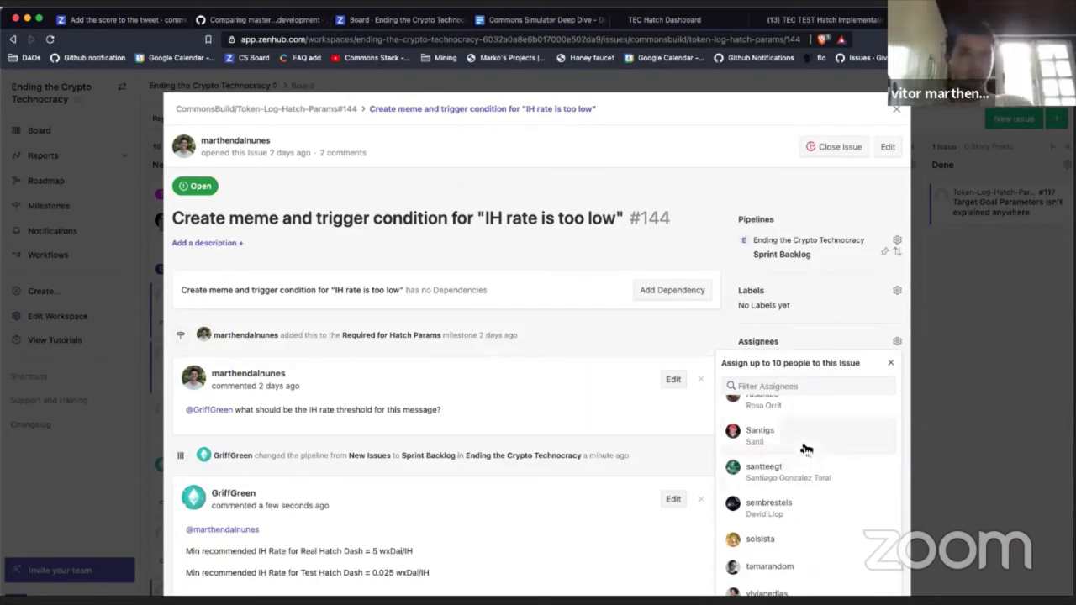
scroll(803, 448, down, 2)
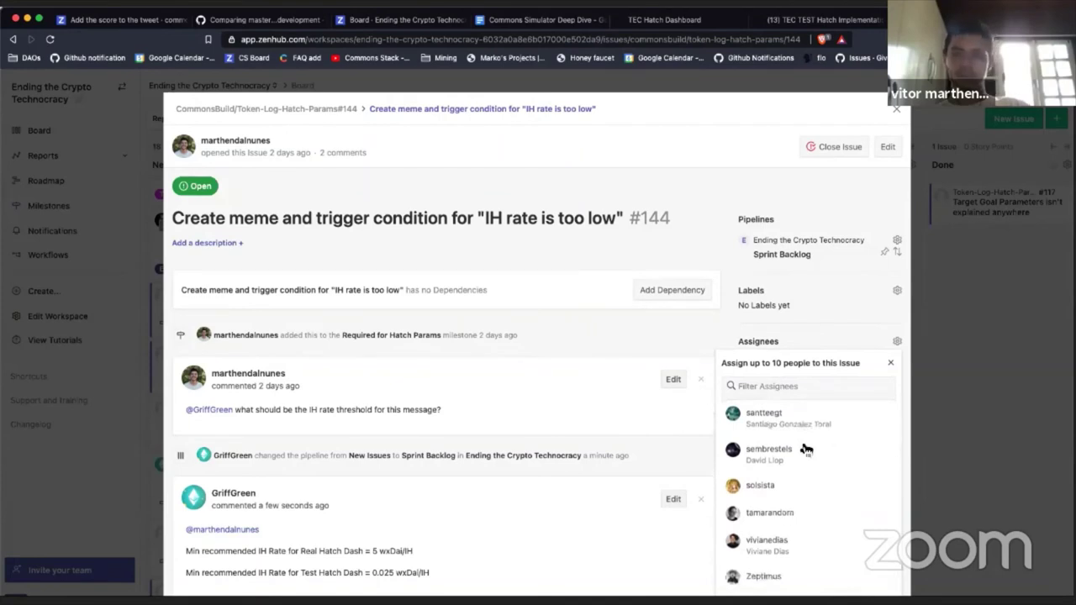
scroll(803, 449, up, 5)
scroll(799, 435, up, 2)
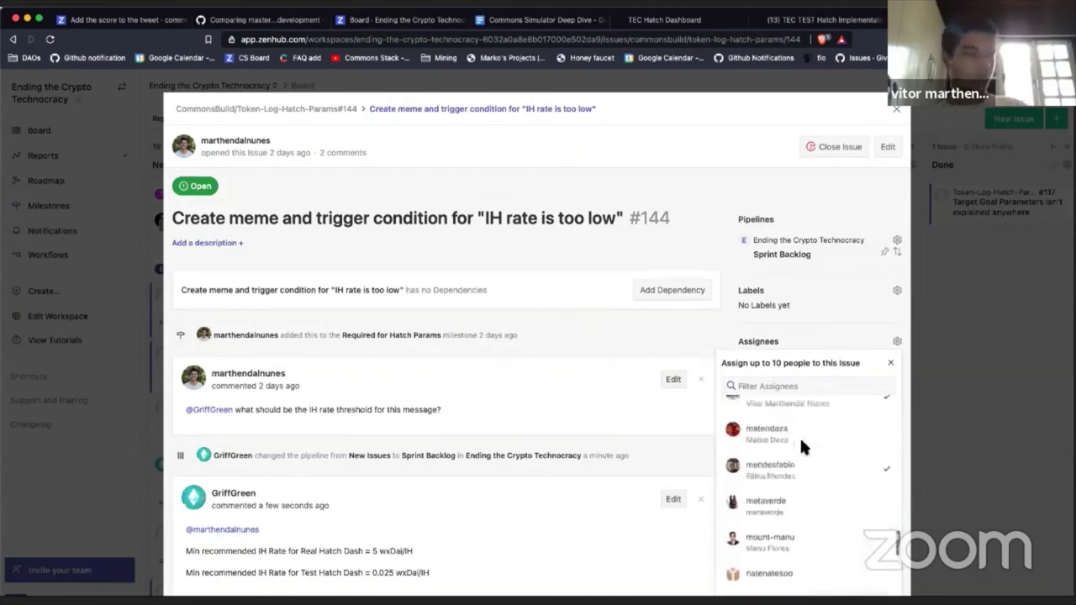
click(805, 510)
scroll(802, 513, up, 10)
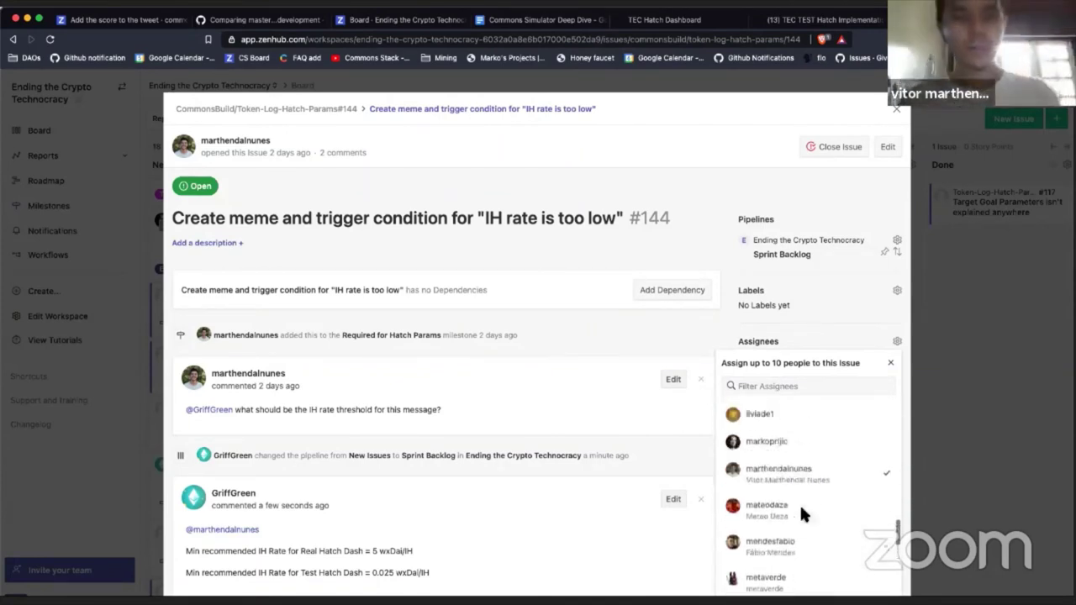
scroll(800, 502, up, 12)
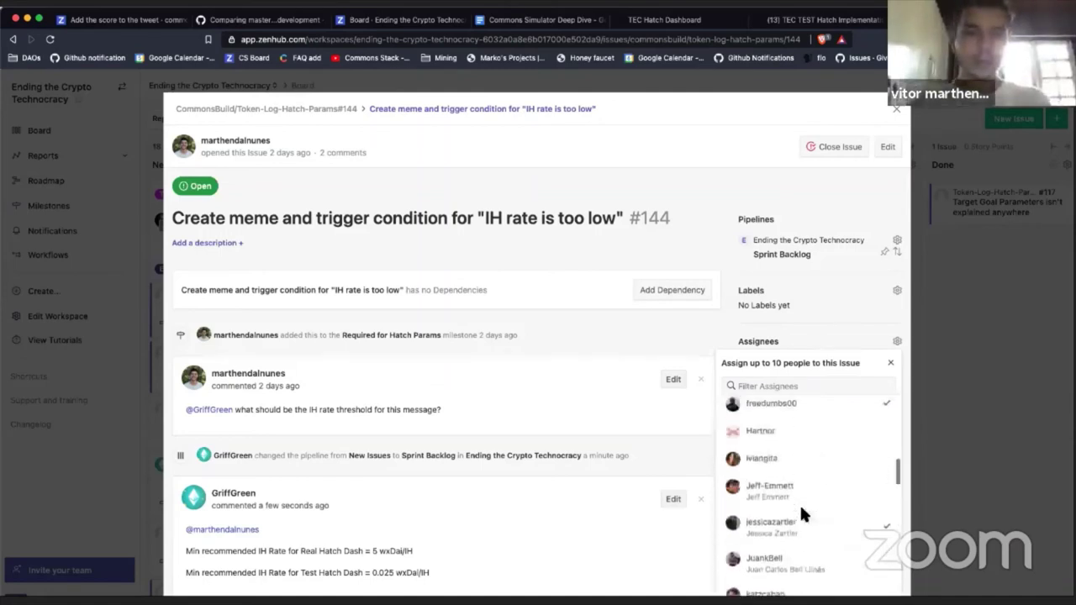
scroll(800, 503, up, 3)
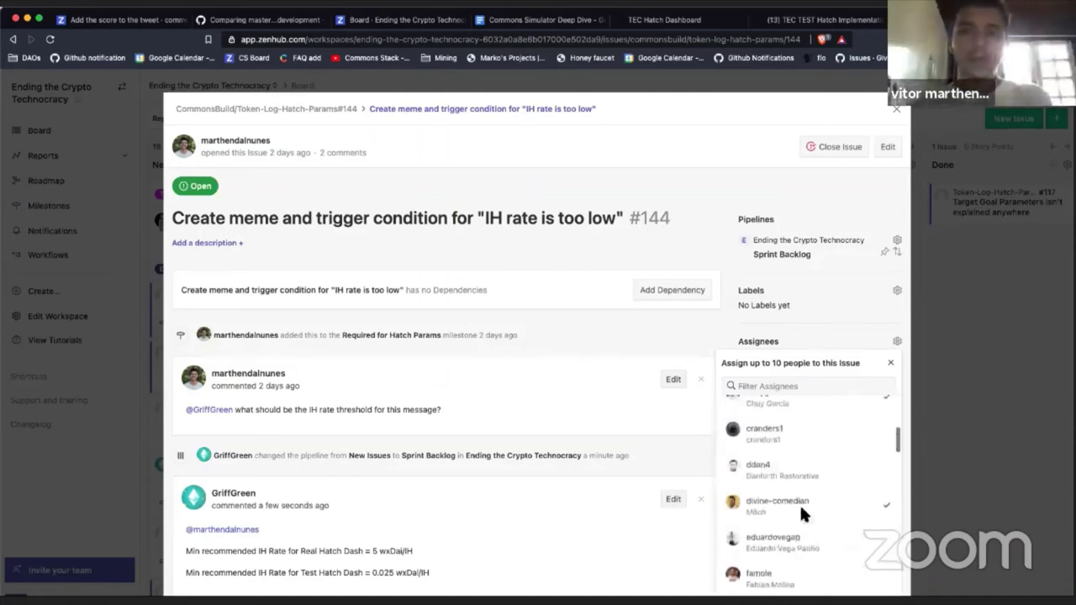
scroll(800, 503, up, 4)
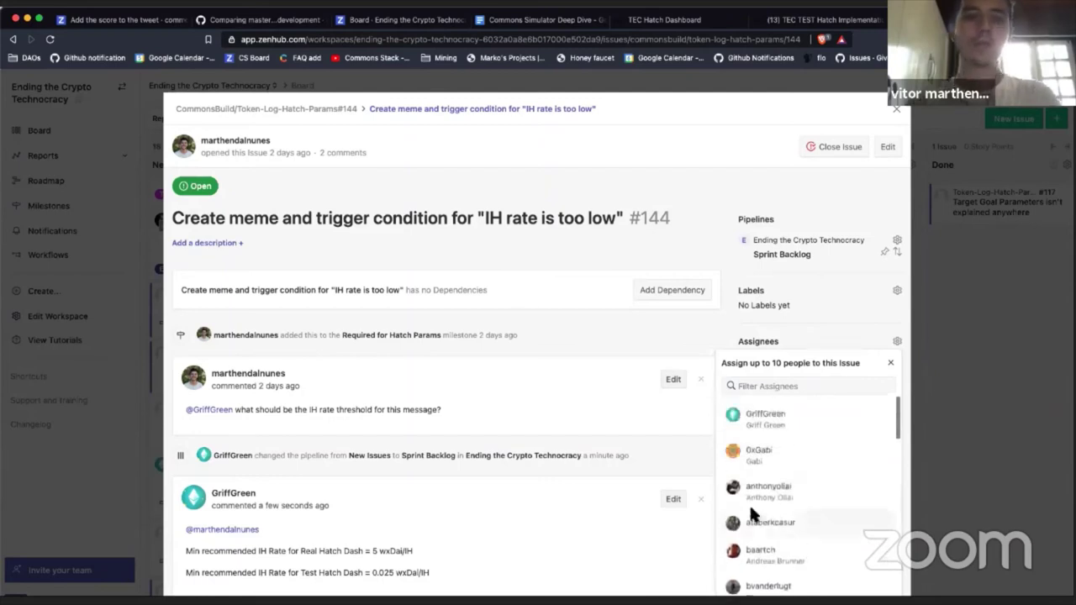
click(782, 410)
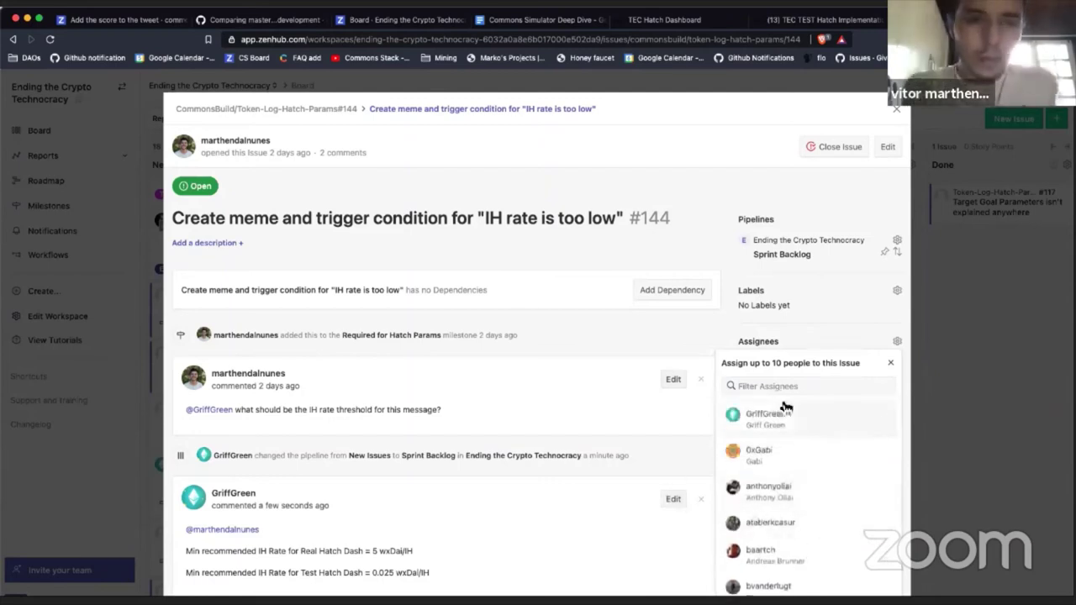
click(661, 440)
scroll(677, 456, down, 1)
scroll(678, 469, down, 5)
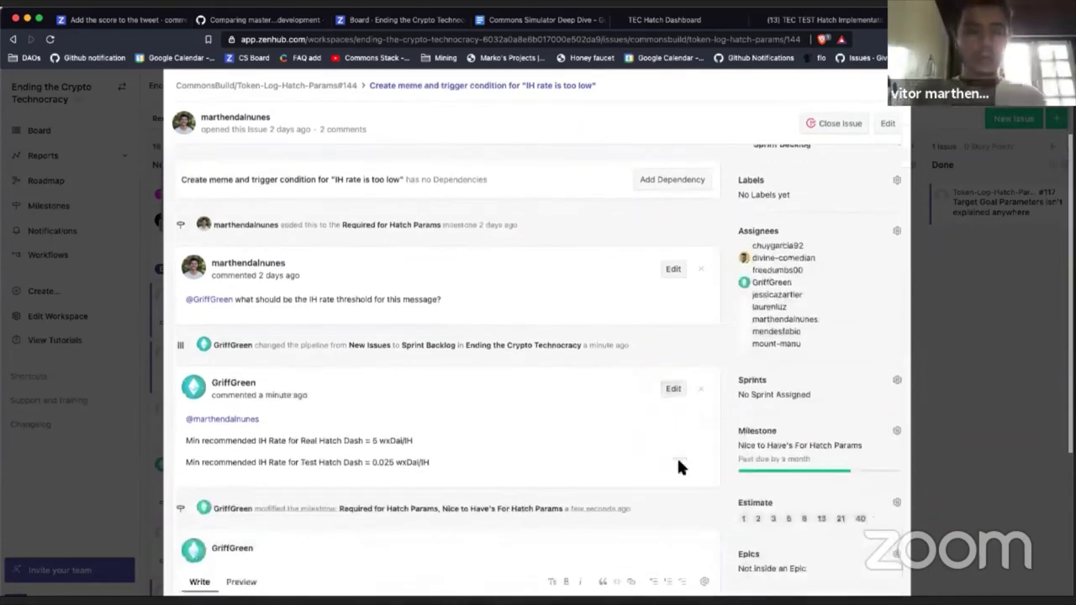
click(440, 386)
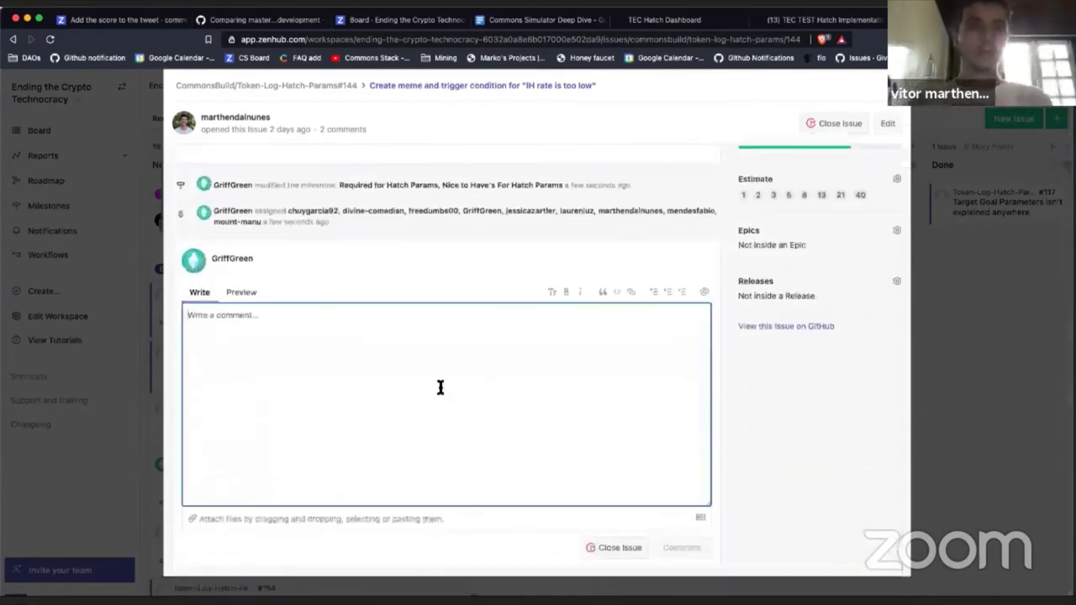
Step: Draft the opening lines: 'Yeah I broke a rule...' and 'We need a me... low impact hour rate...'
text(Yeah)
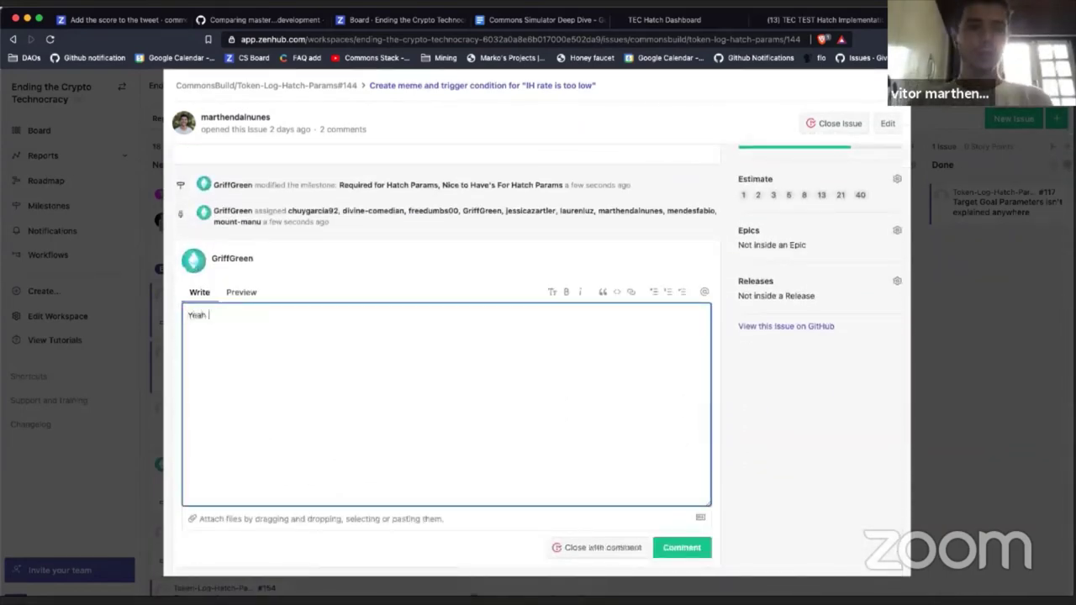
text( I broke a)
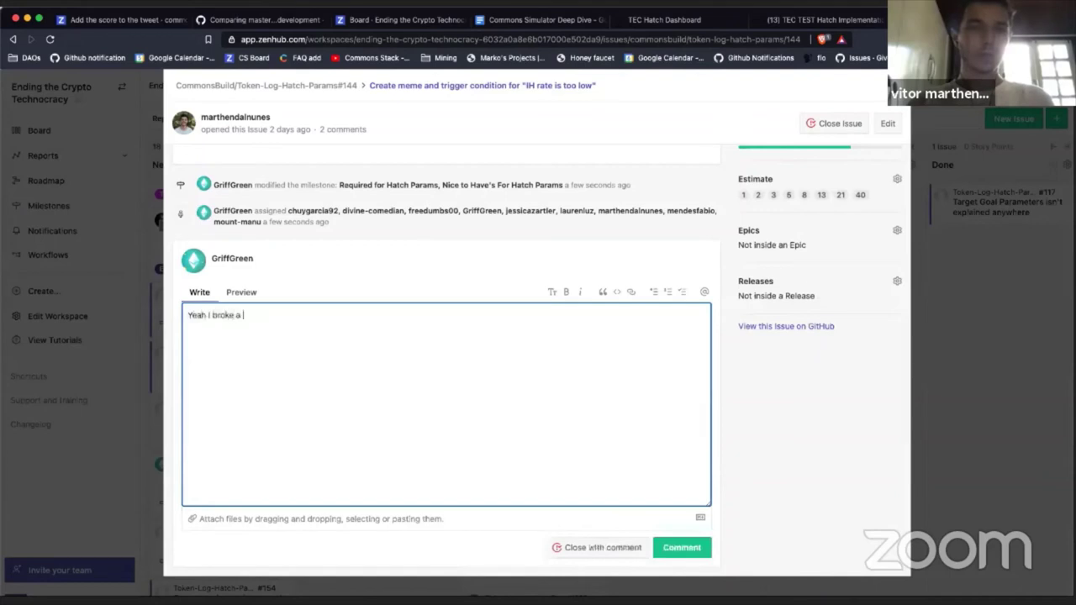
text( rule and ass)
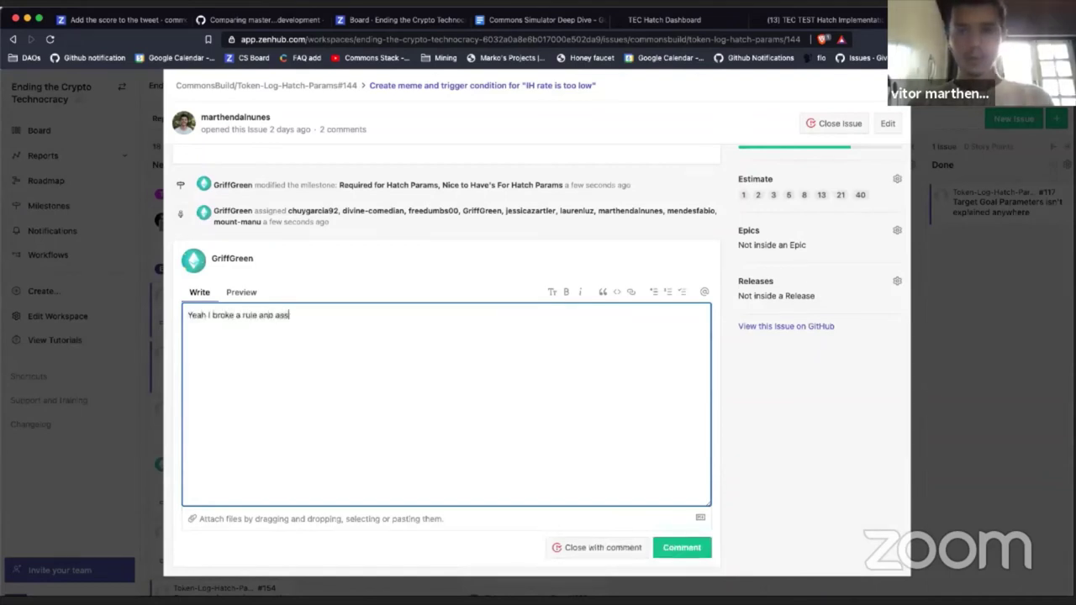
text(igned all of yo)
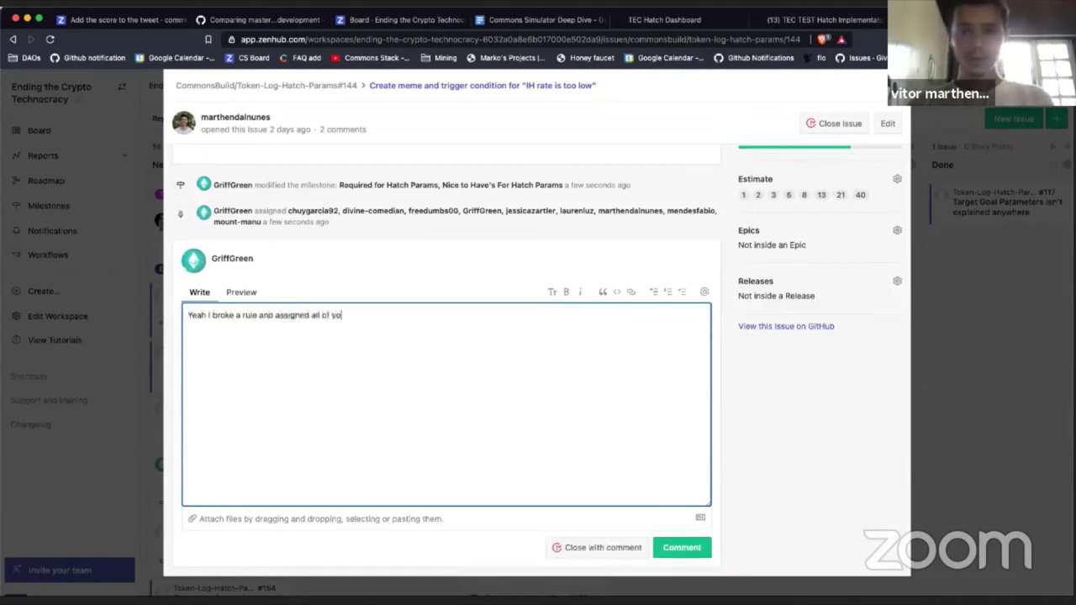
text(u... We )
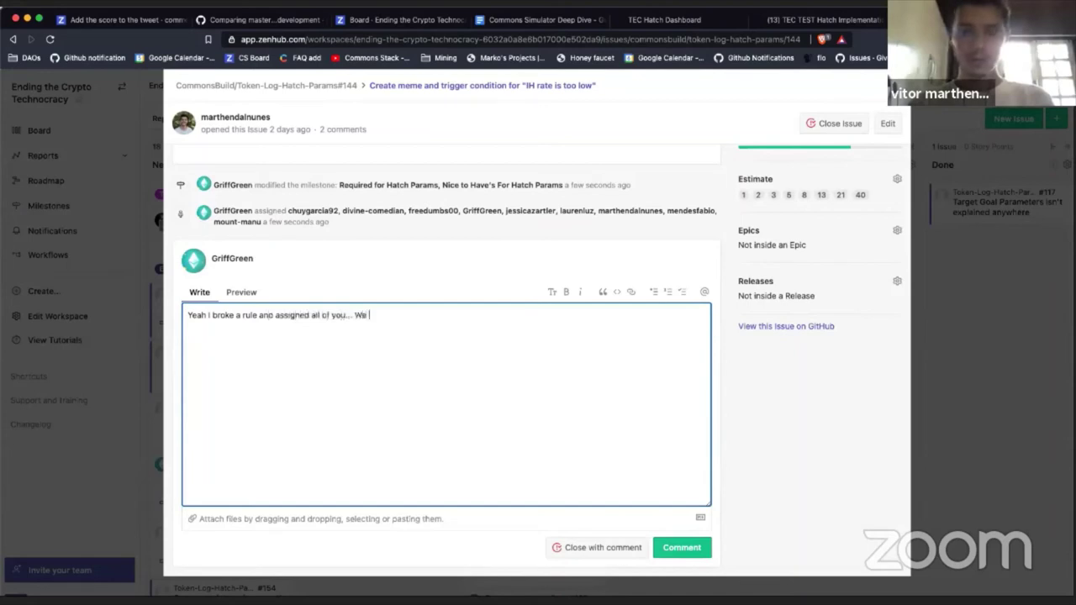
text(pick a meme )
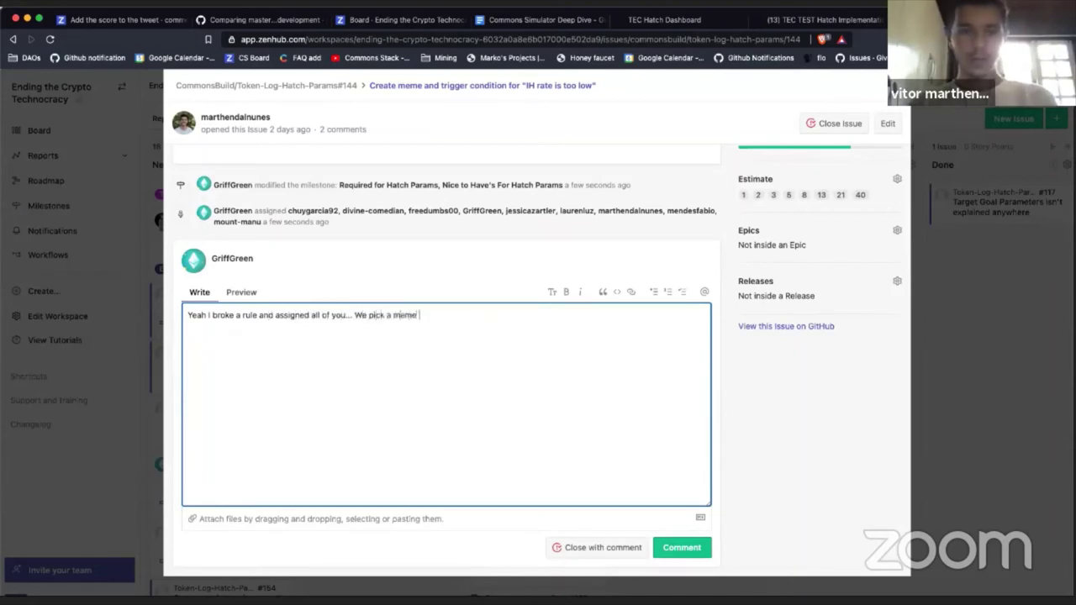
text(once we hav)
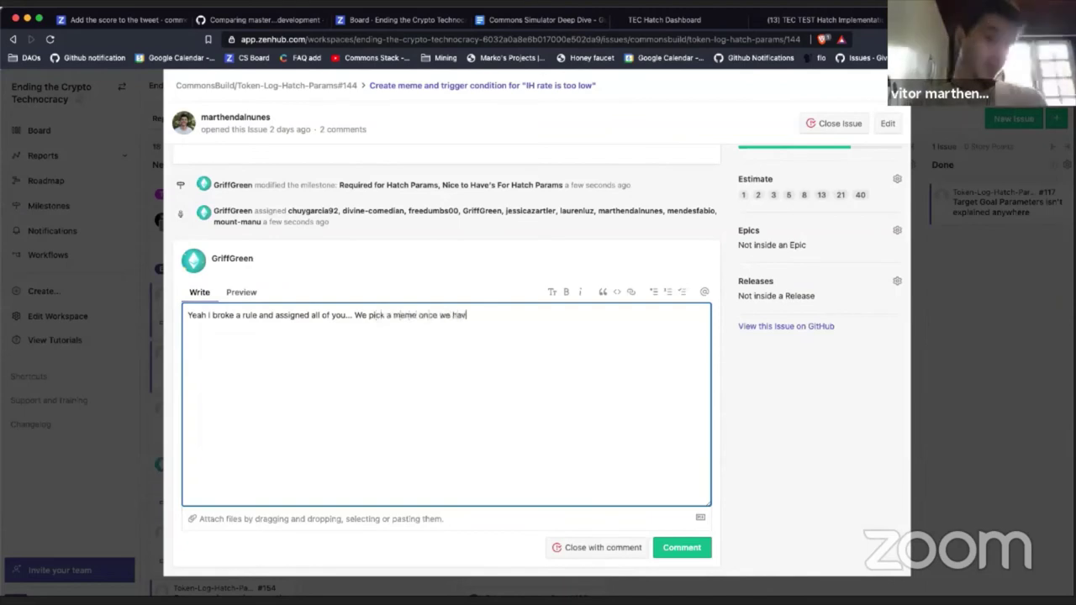
text(e 5)
key(Return)
key(Return)
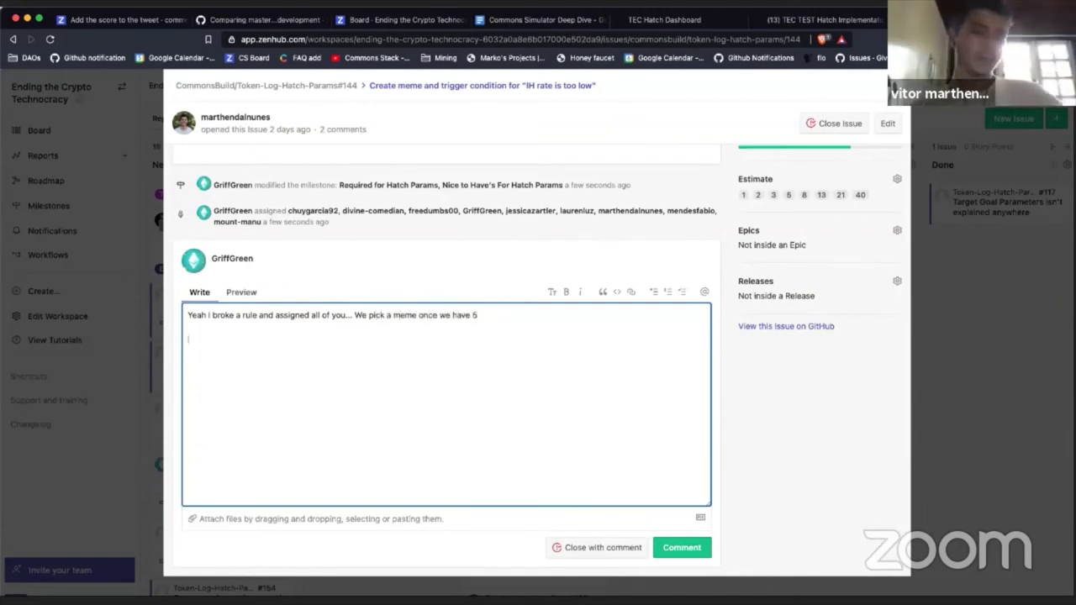
text(The)
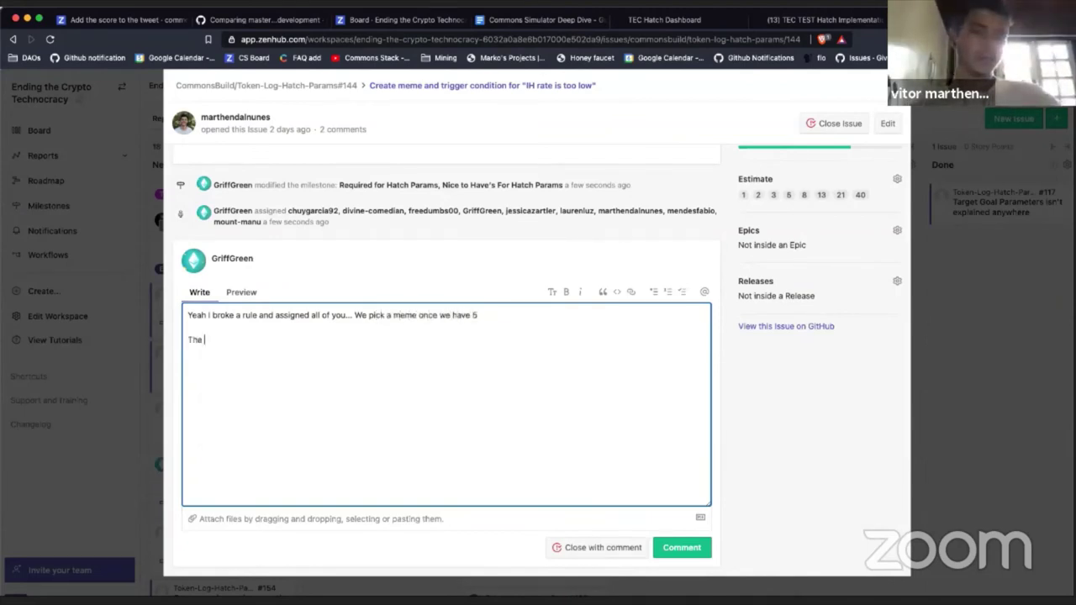
key(BackSpace)
key(BackSpace)
key(BackSpace)
key(BackSpace)
text(We need a me)
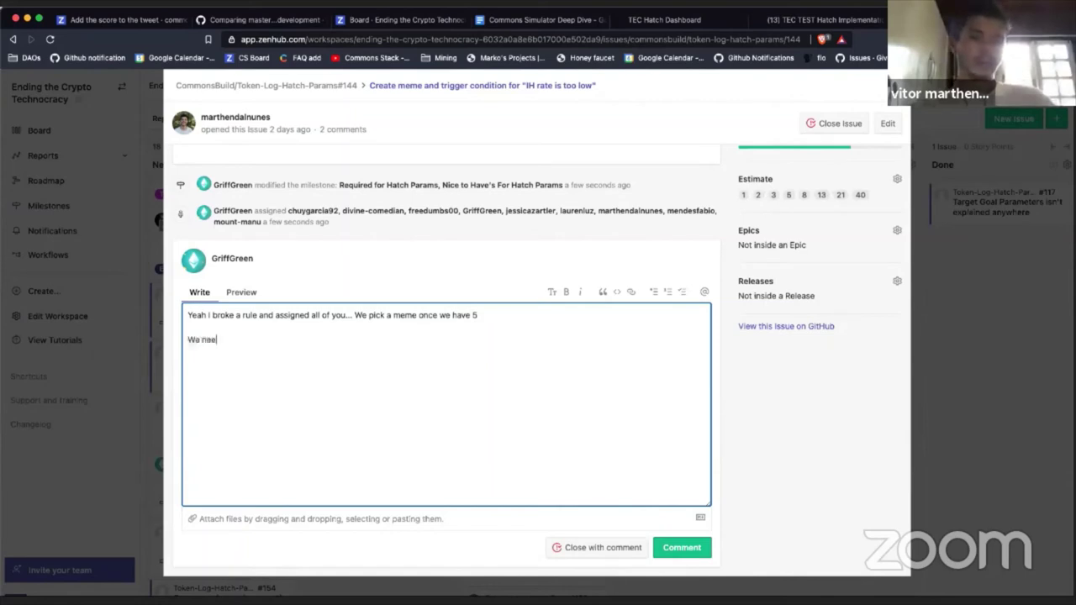
text(that )
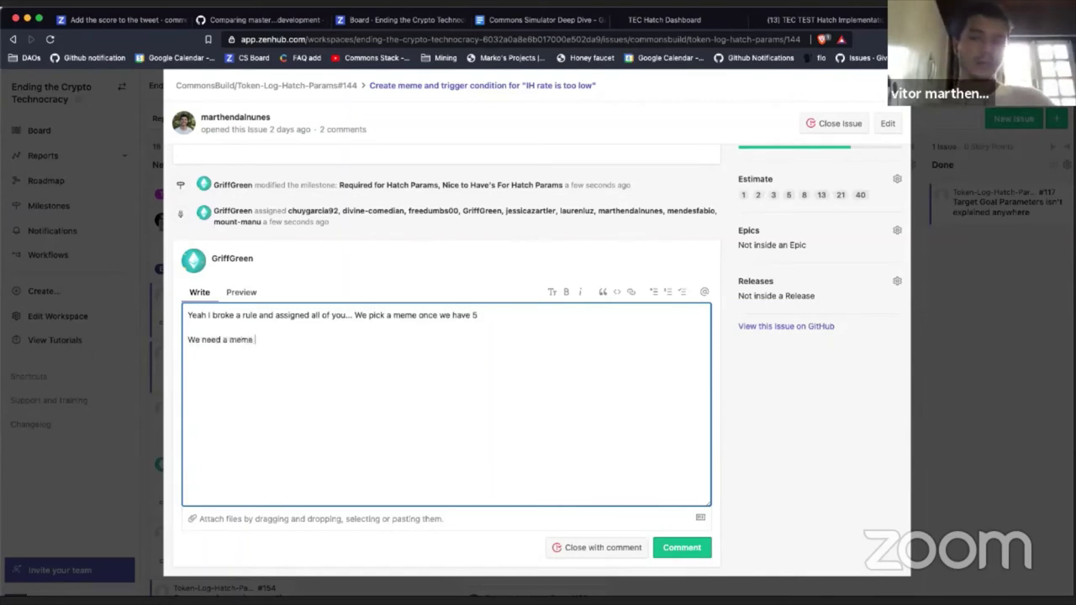
text(po)
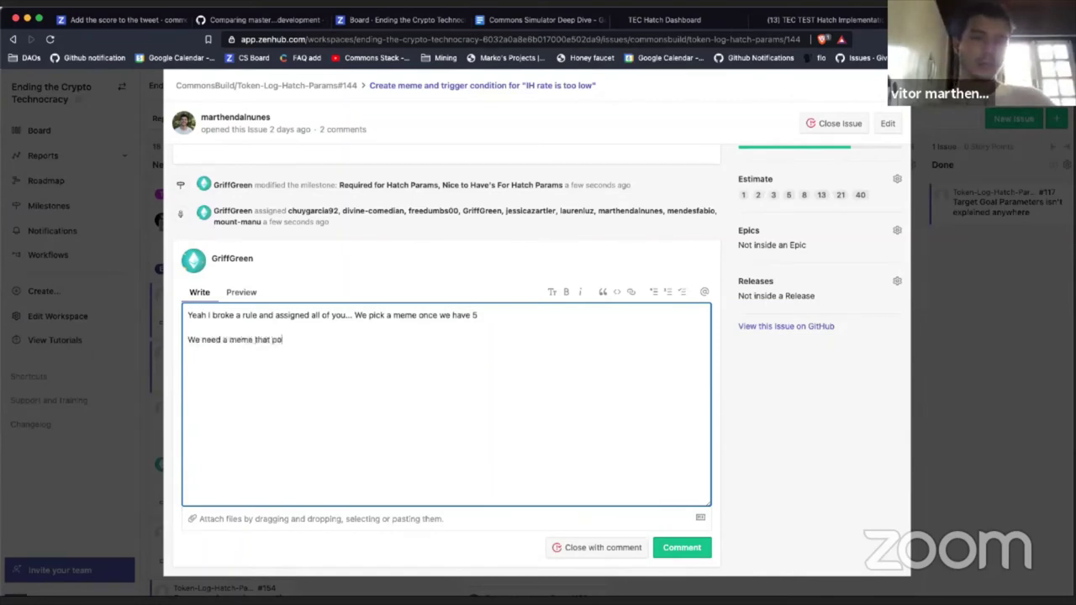
text(ps up when people p)
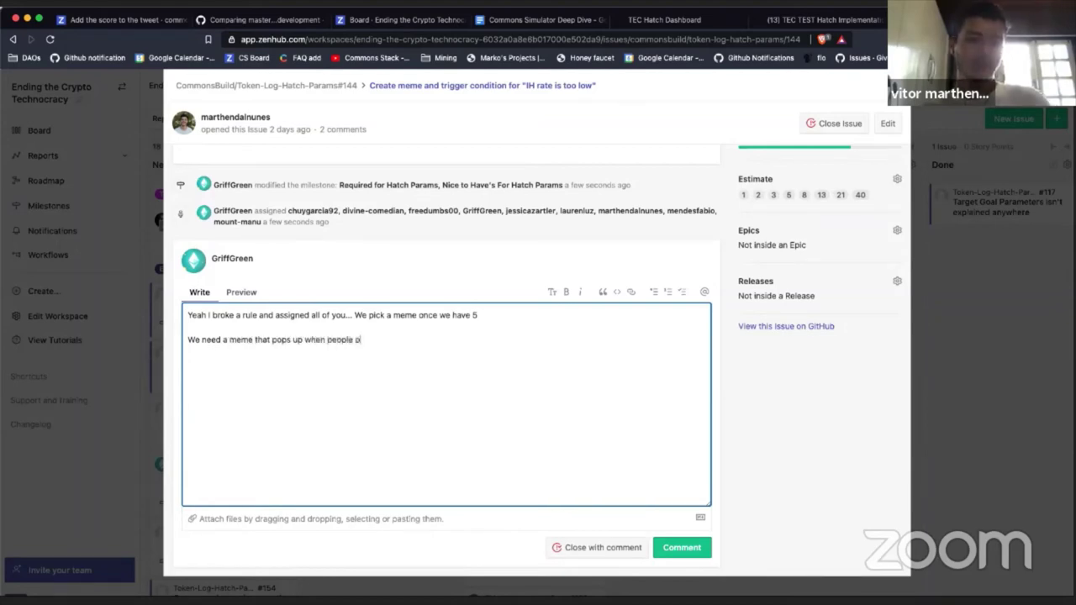
text(ick a low impact hor)
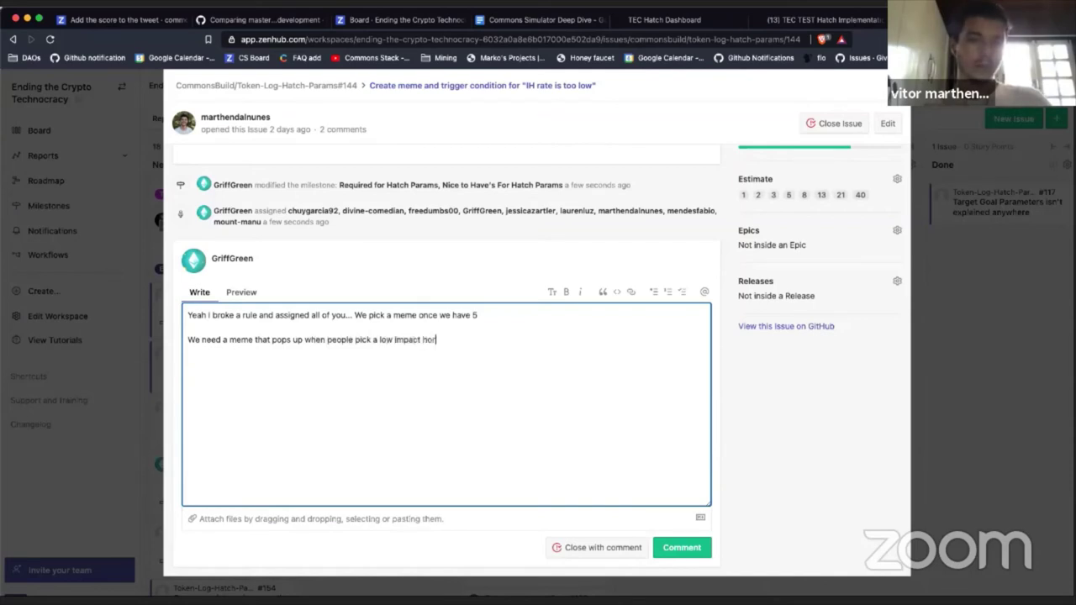
key(BackSpace)
text(ur rate...)
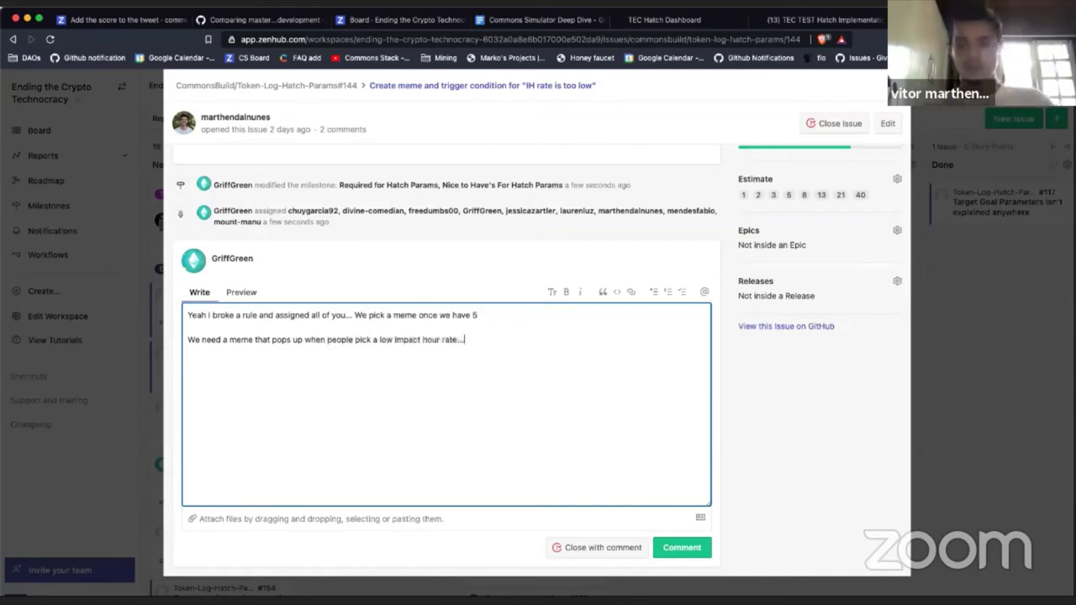
key(Return)
key(Return)
text(T)
key(BackSpace)
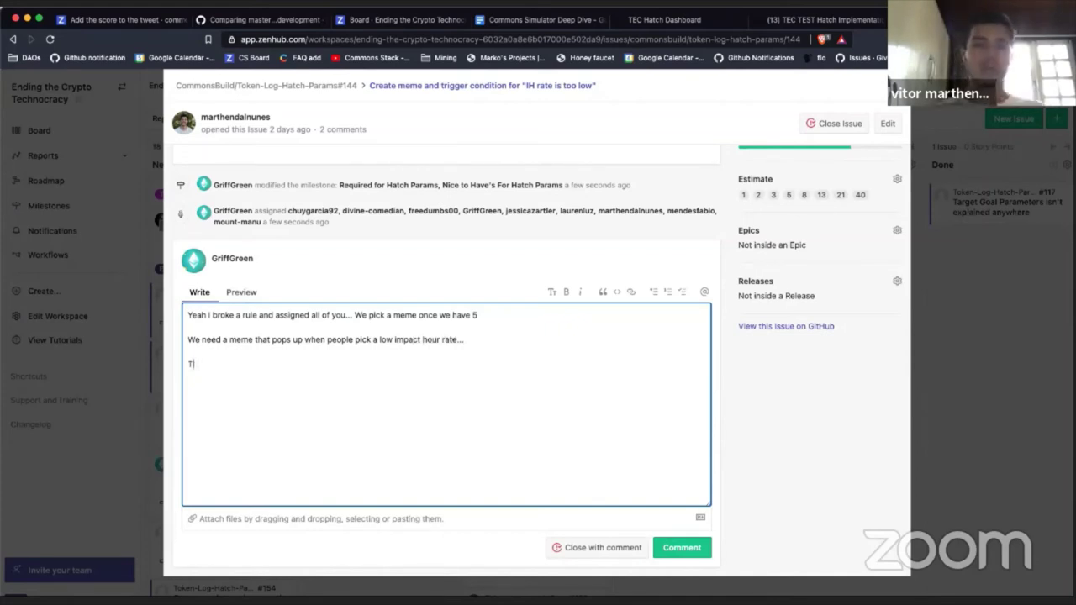
Step: Add the paragraph on a low impact hour rate, ending 'the people who are putting in money.'
text(A low imp)
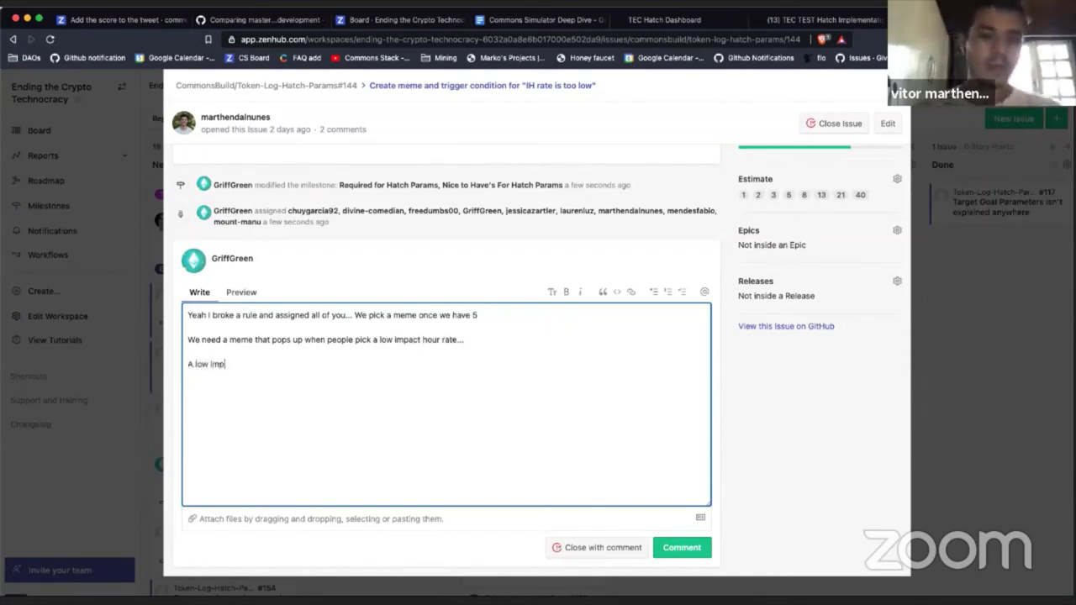
text(act hour rate would )
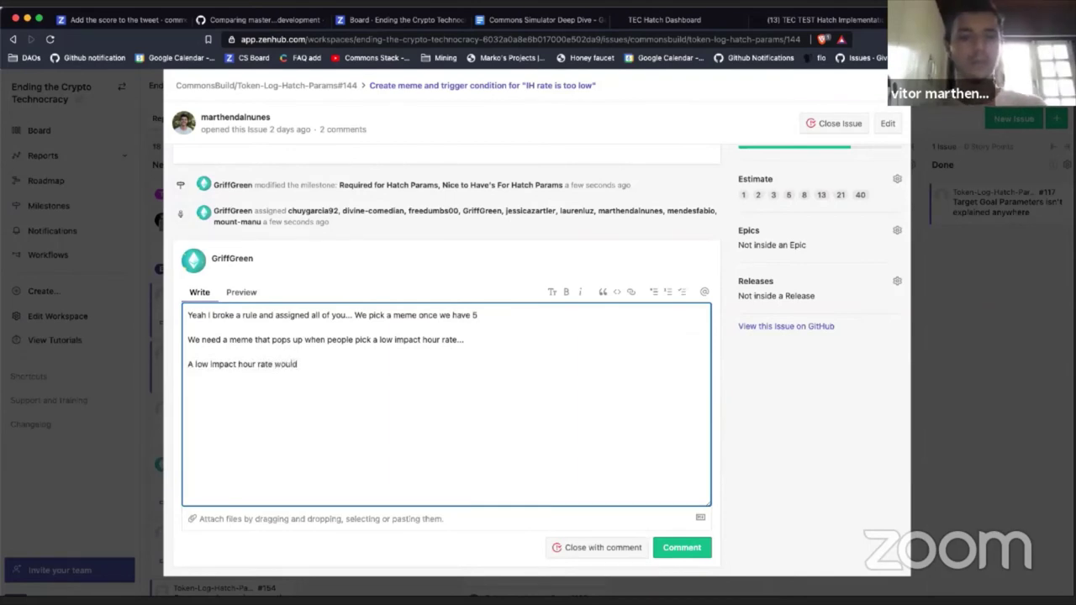
text(shaft all the)
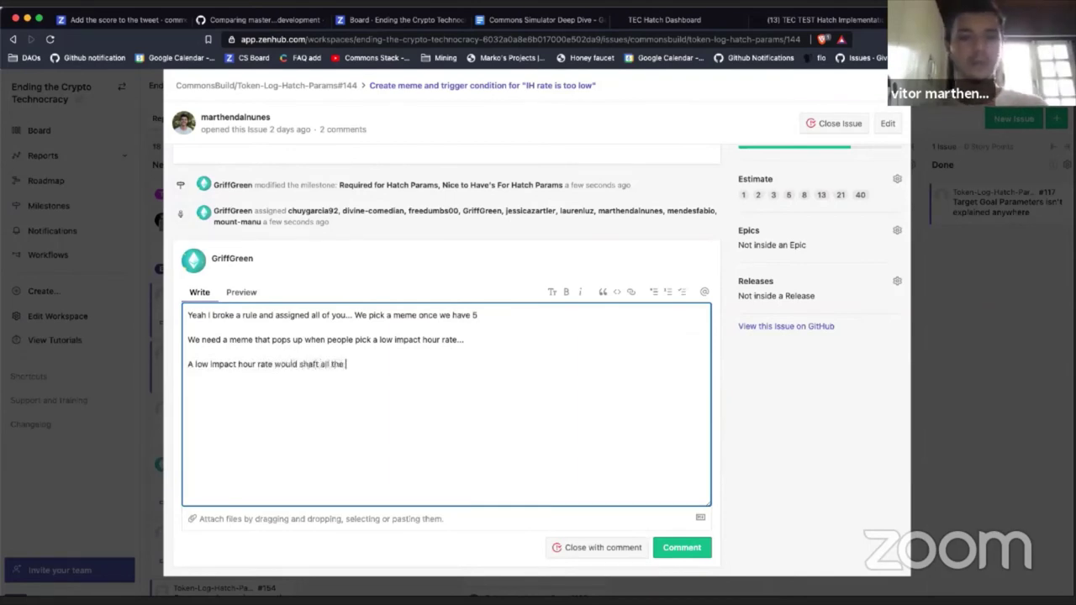
text( people who put in )
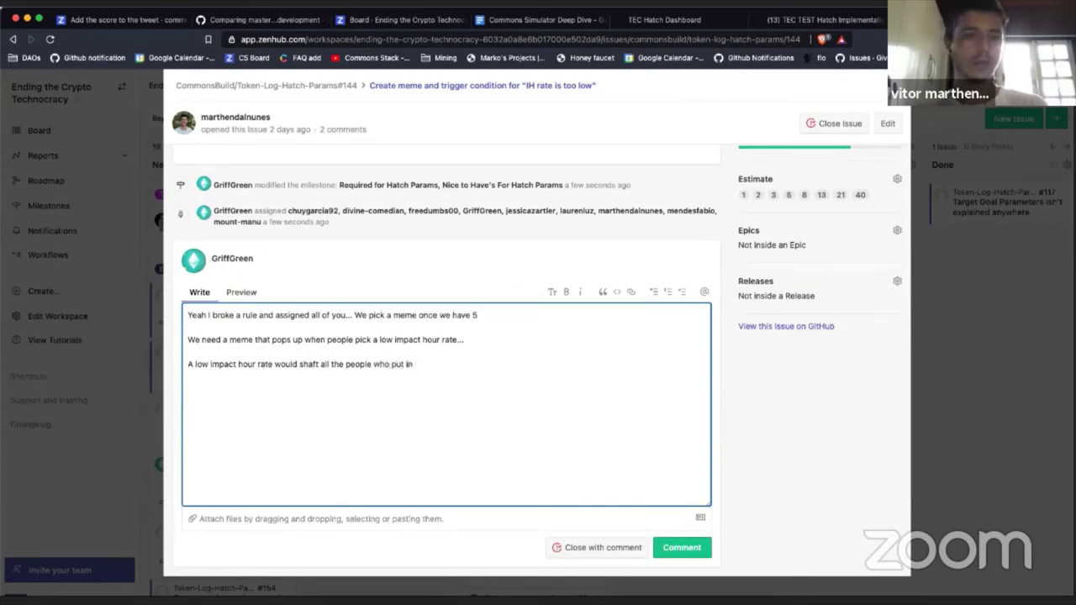
text(a bun)
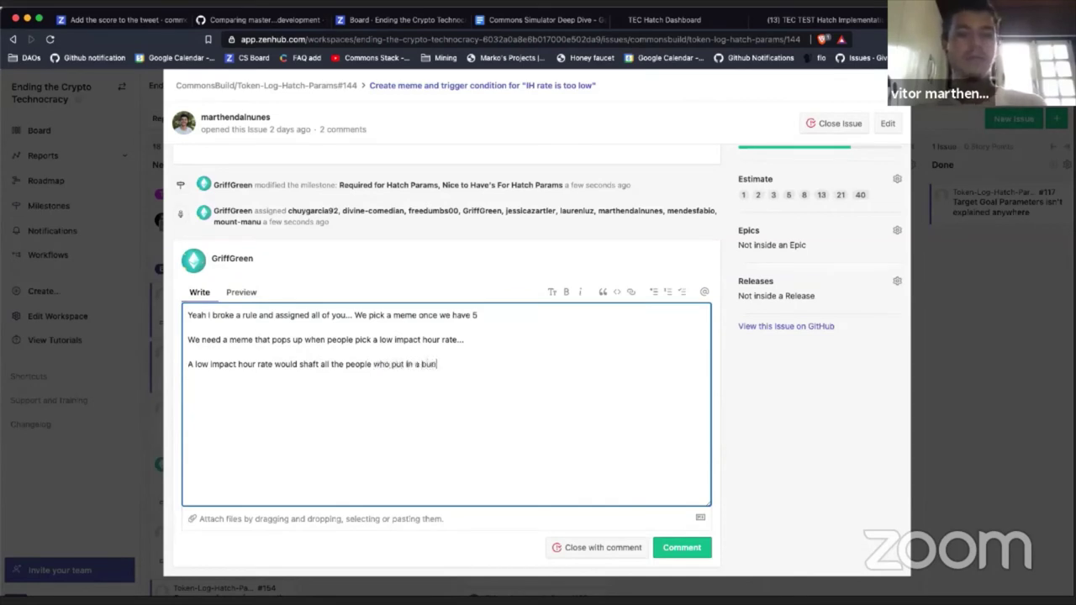
text(ch of work to)
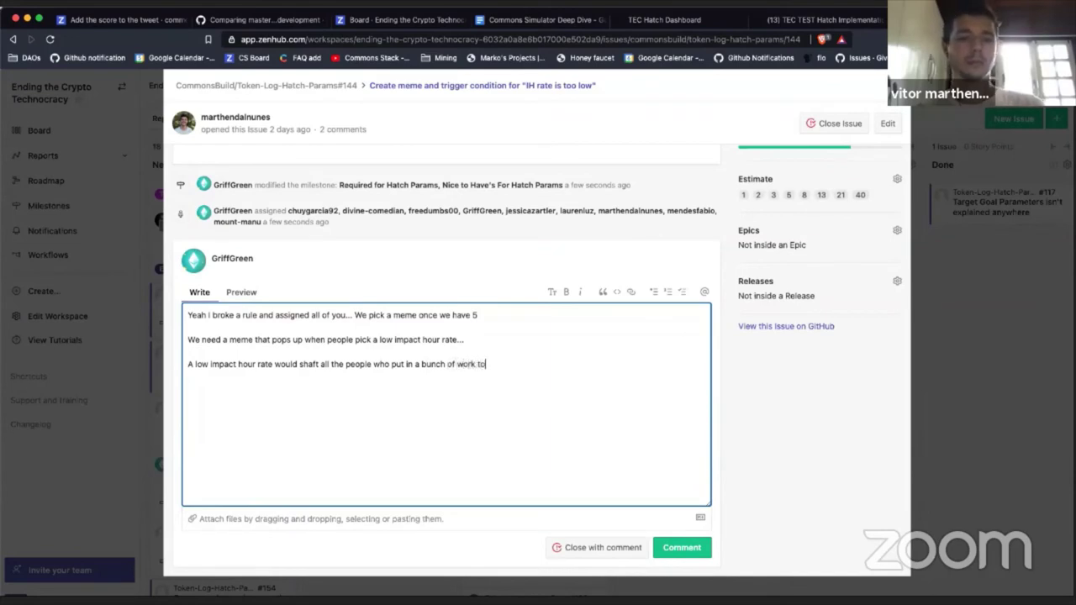
text( make this a)
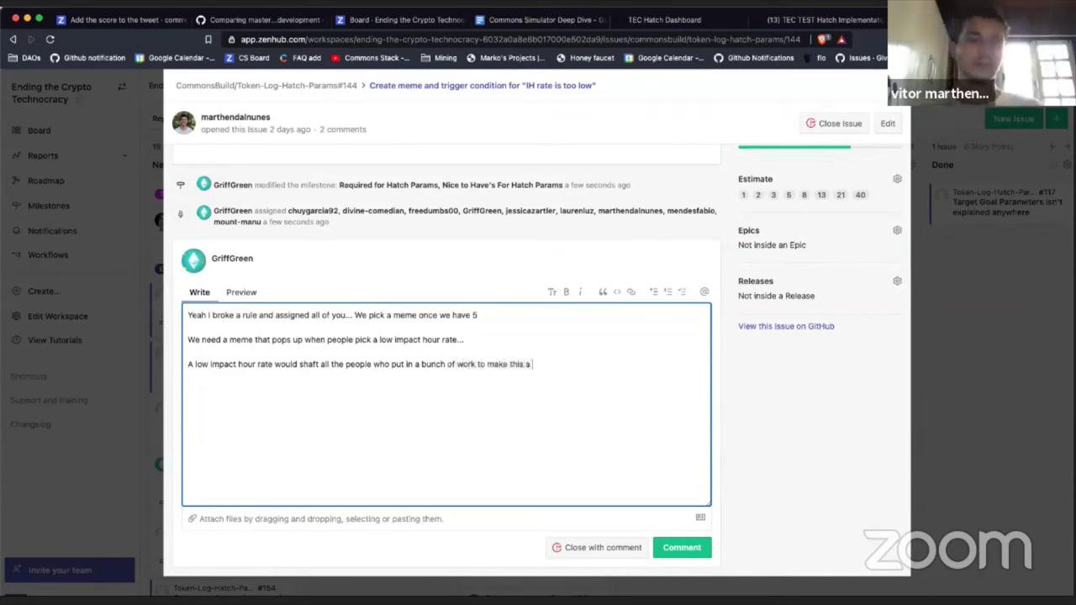
text( reallity...)
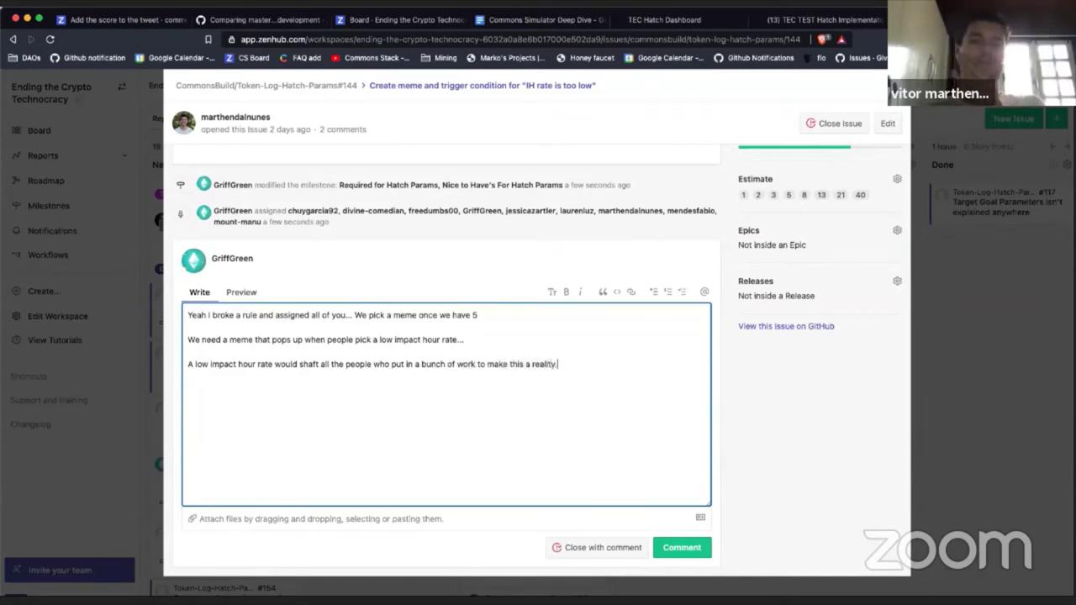
text( Favor)
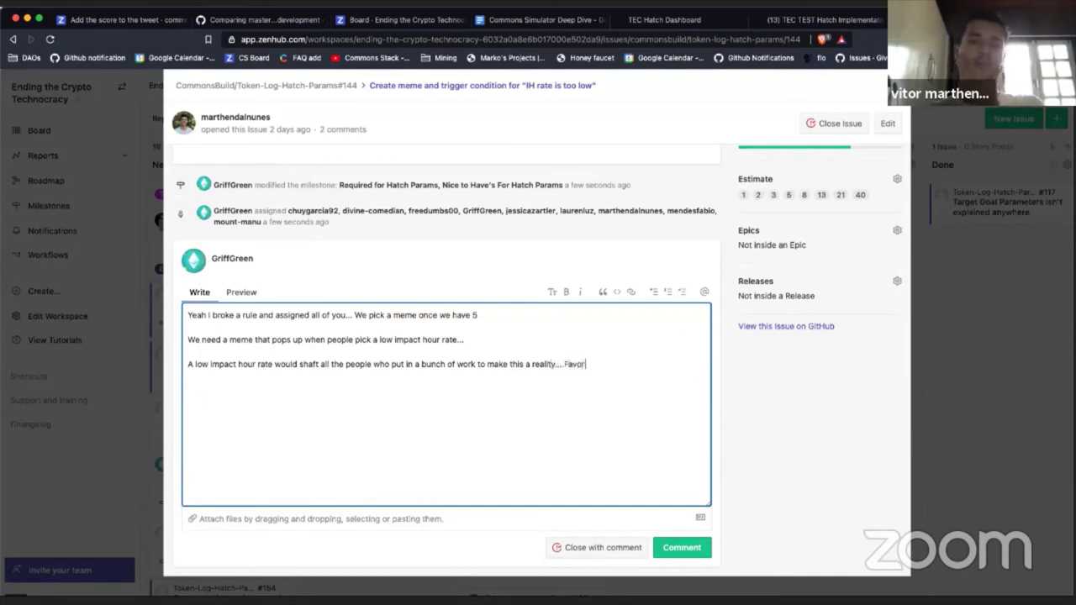
text(ing the rich)
key(BackSpace)
key(BackSpace)
key(BackSpace)
key(BackSpace)
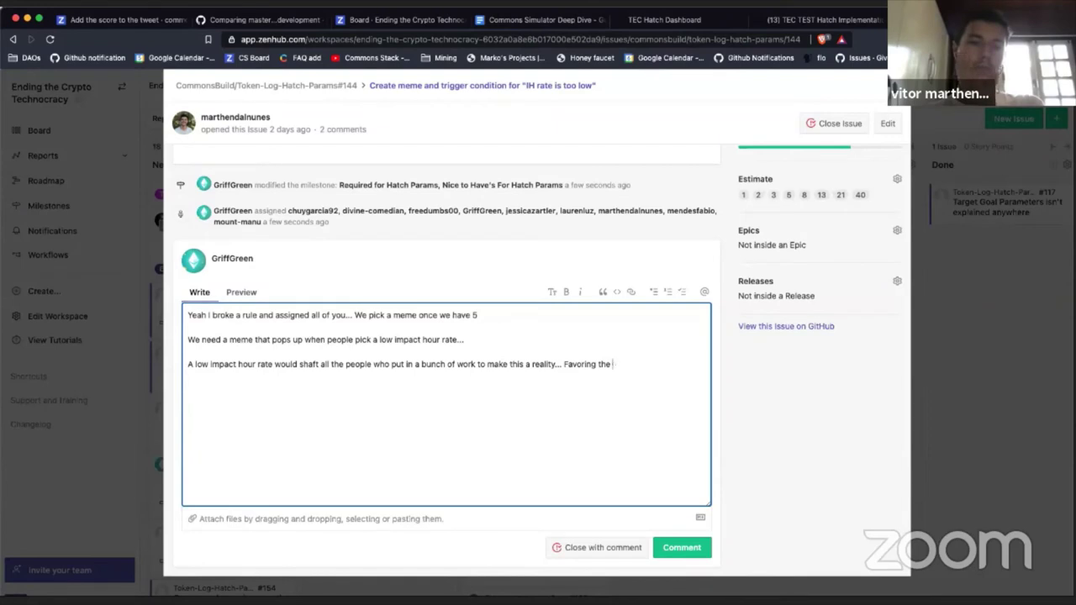
key(BackSpace)
key(BackSpace)
key(BackSpace)
text(i)
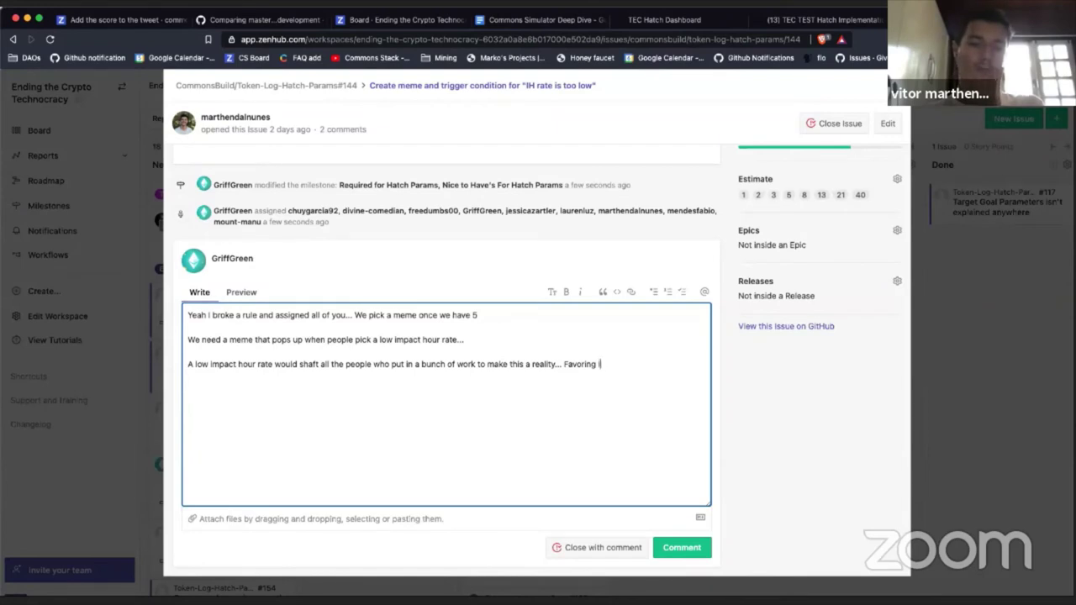
text(nstead)
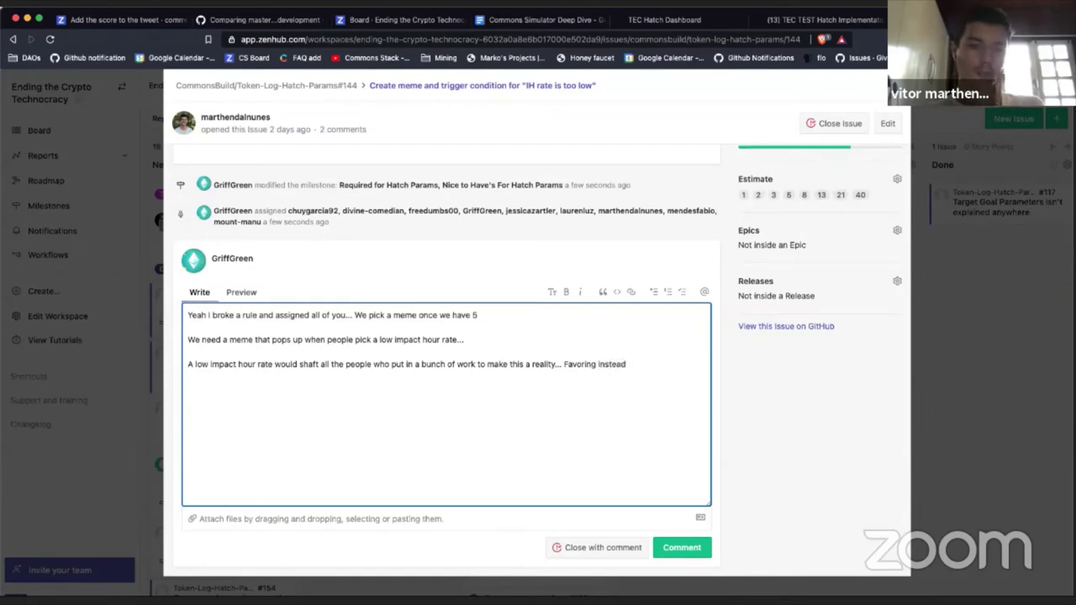
text( the)
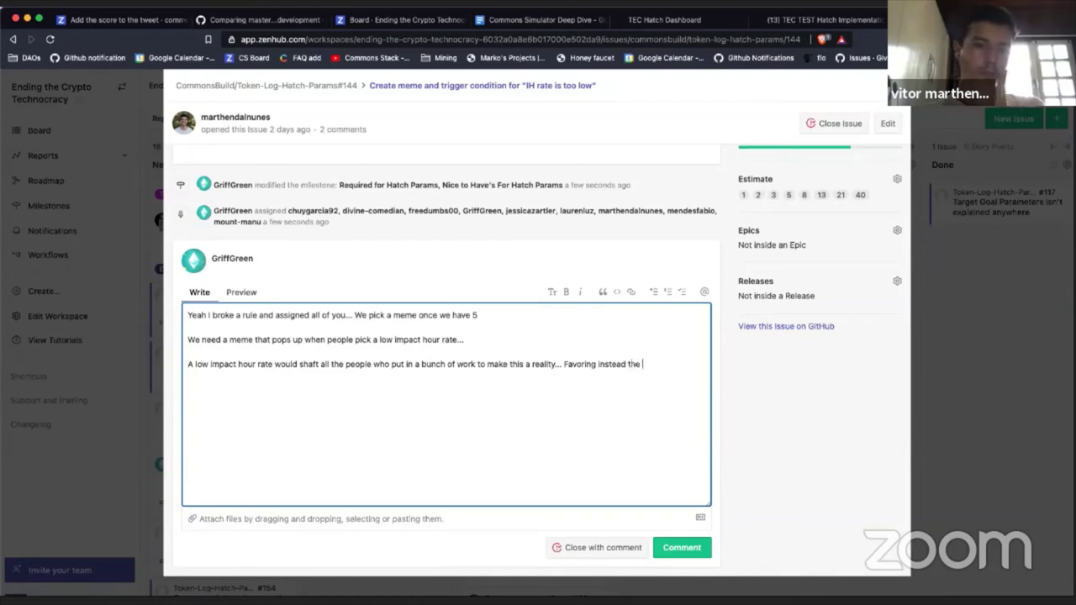
text( people who)
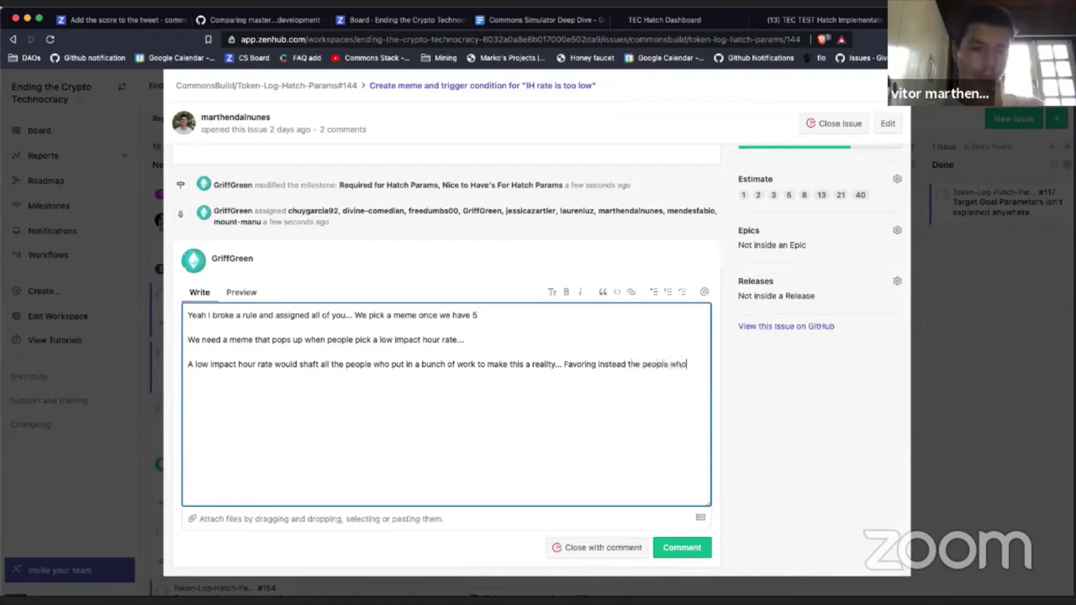
text( are putting m)
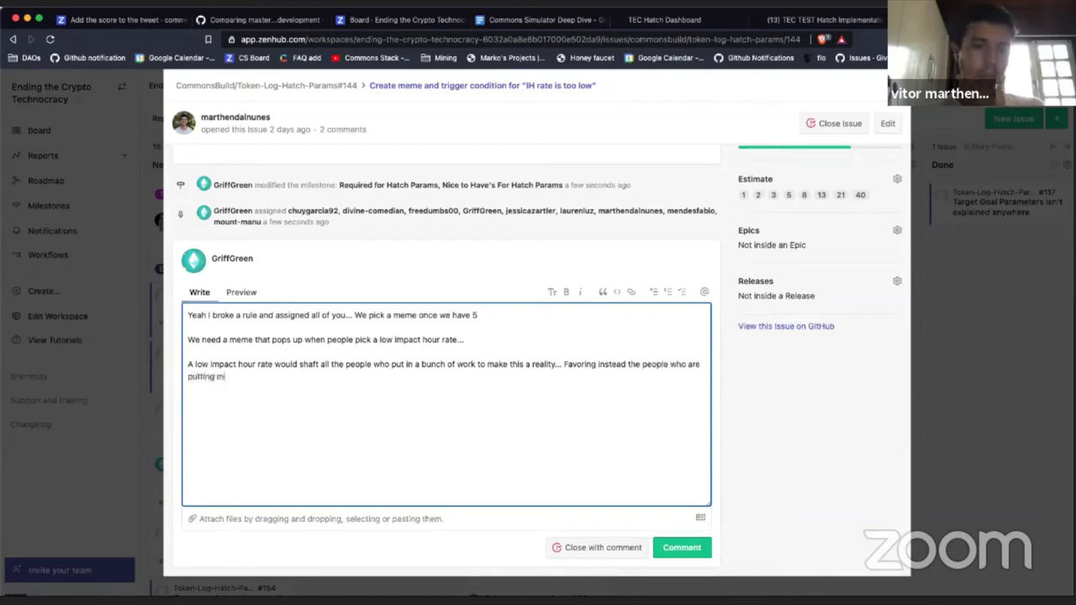
text(oney in)
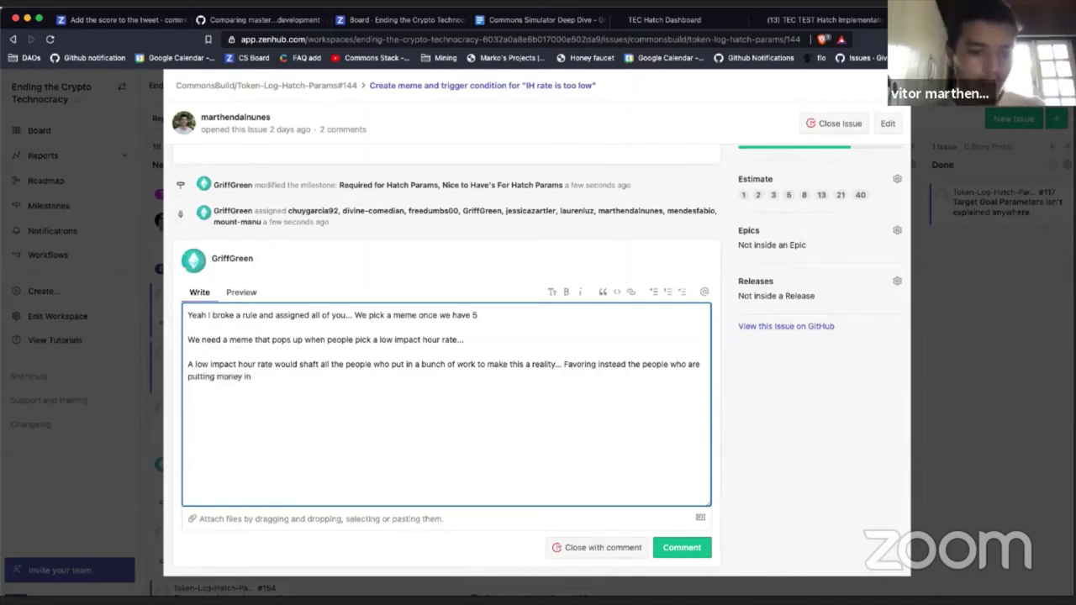
key(BackSpace)
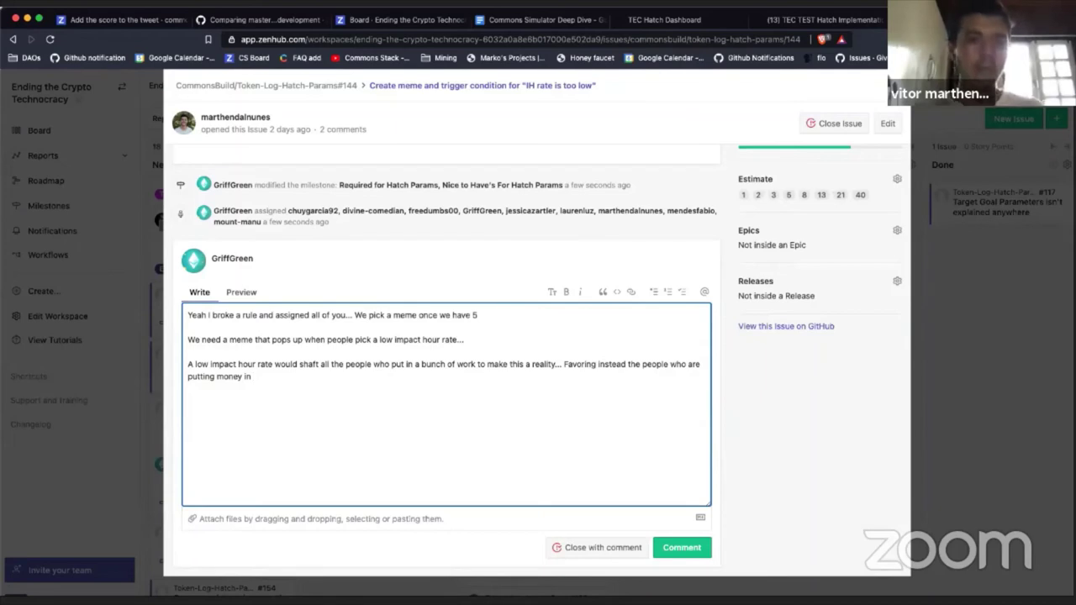
key(BackSpace)
key(BackSpace)
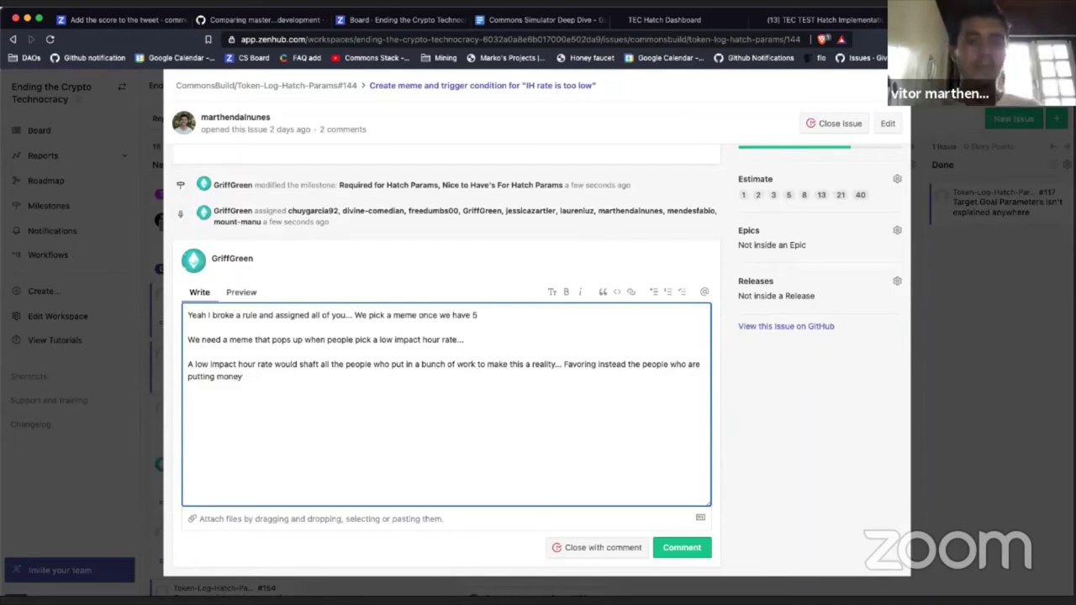
key(BackSpace)
key(BackSpace)
key(BackSpace)
key(BackSpace)
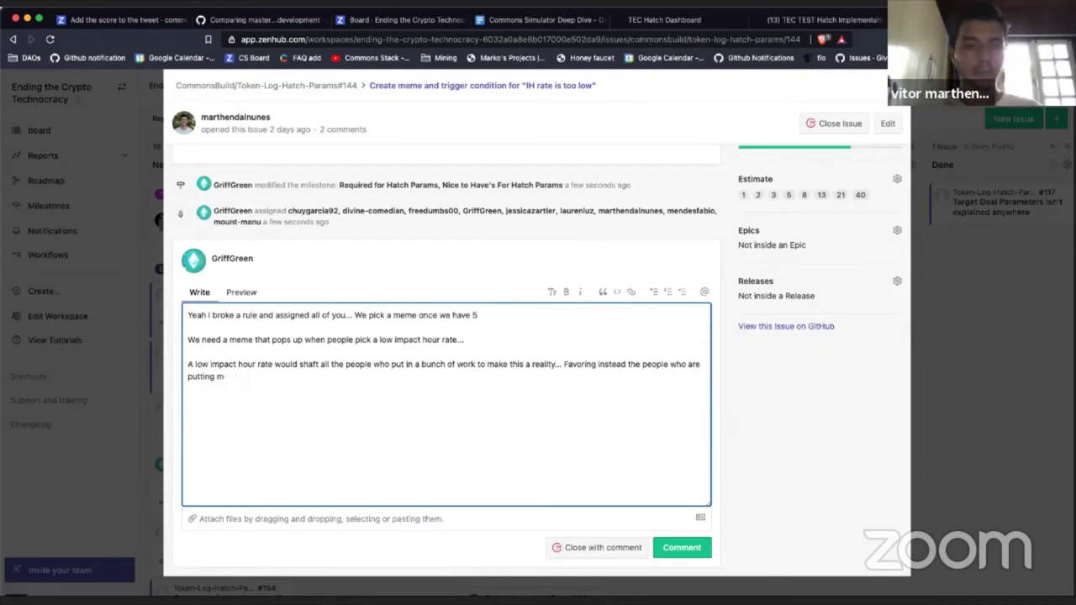
text(oney)
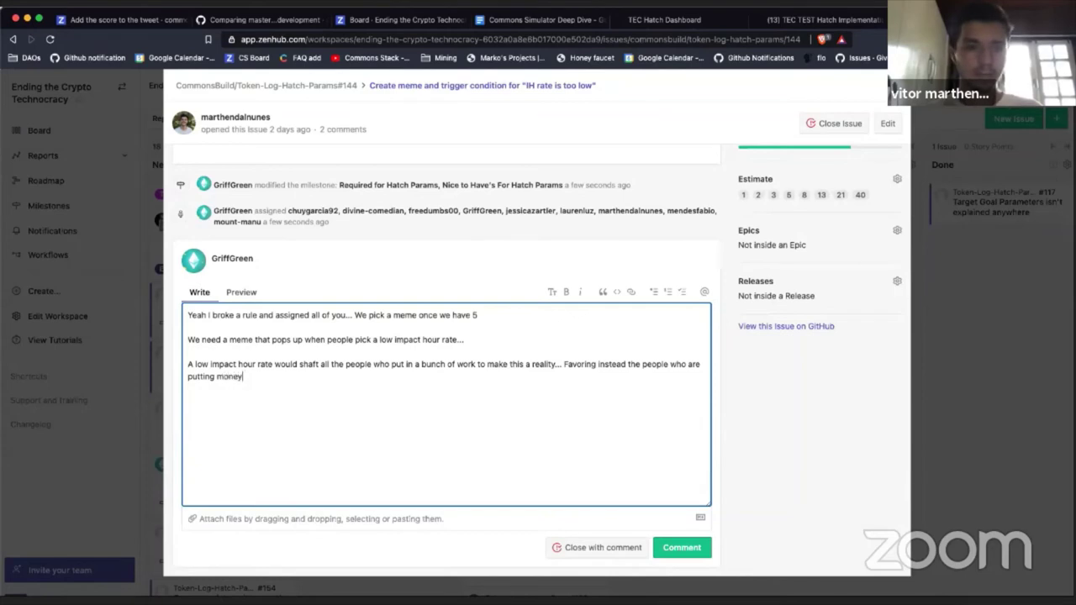
text(.)
key(BackSpace)
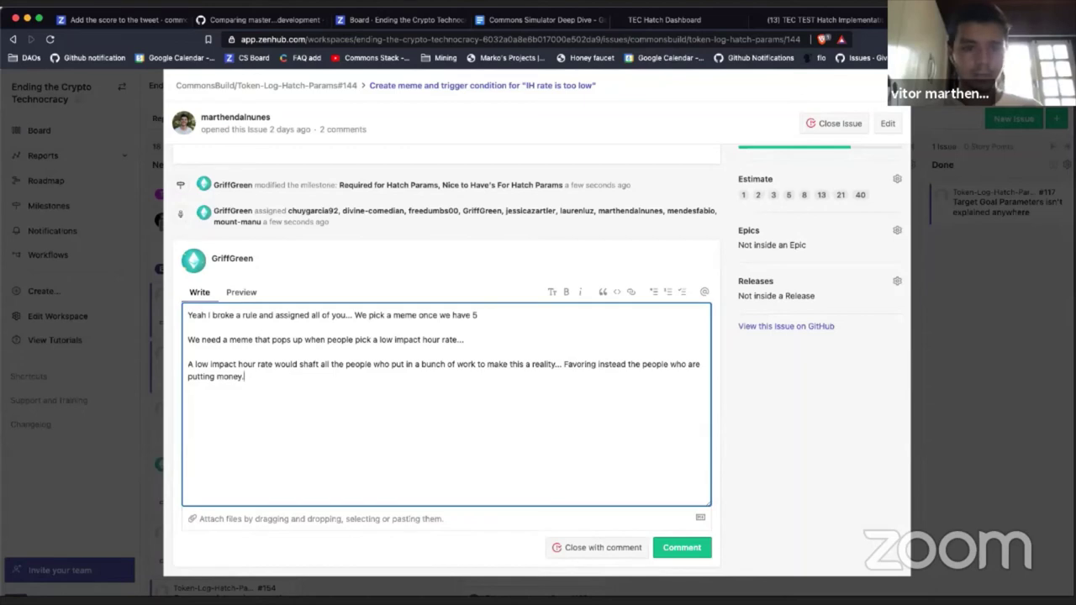
click(217, 377)
text(in)
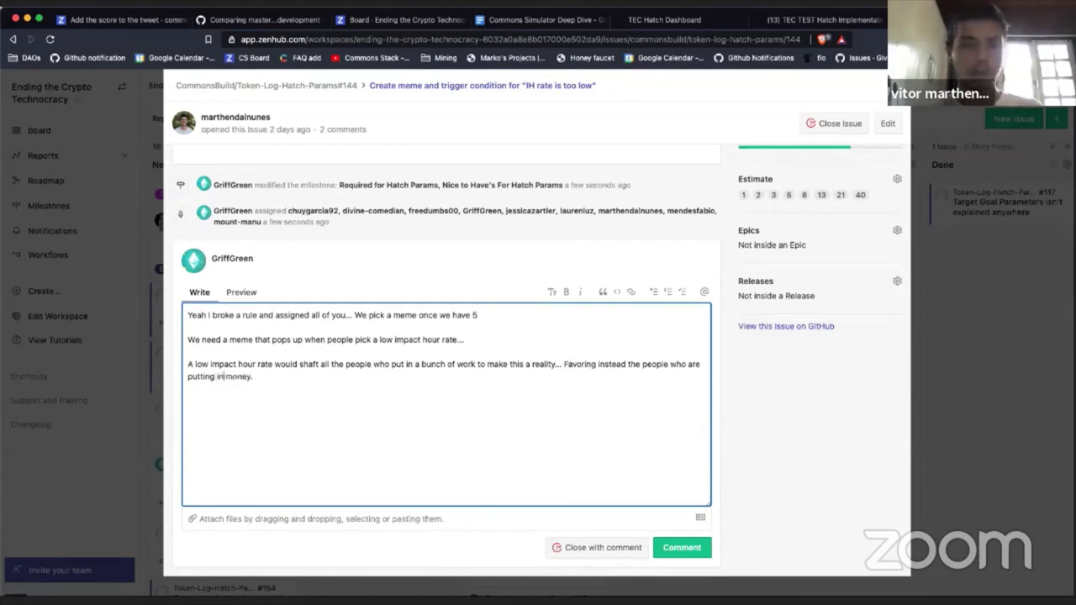
click(254, 377)
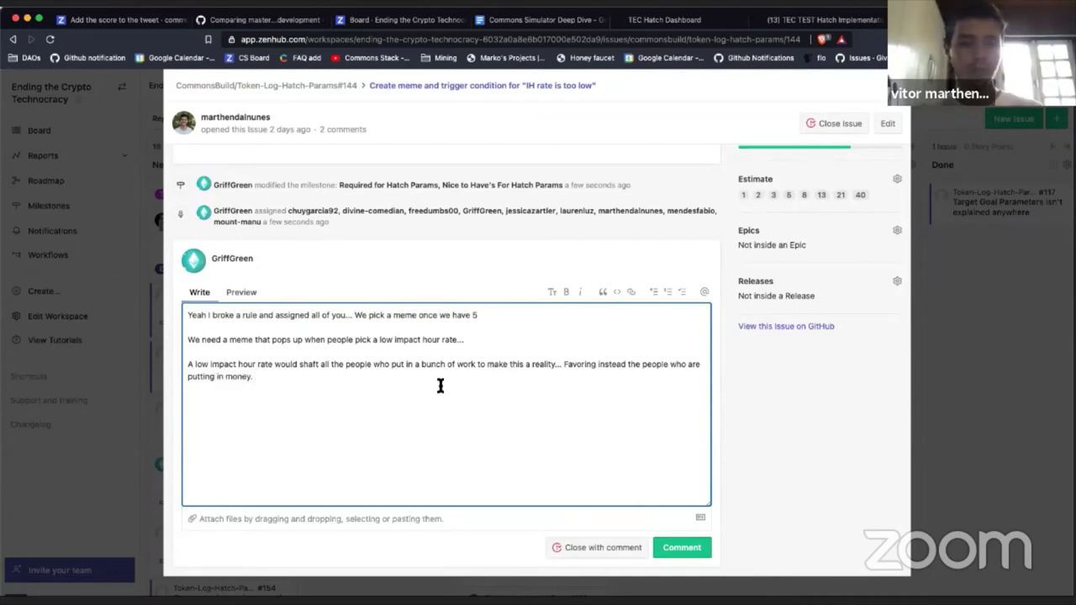
Step: Add 'What Meme do we want to use to alert people this is an issue?' with YOUR MEME and a teammate's CHOICE on separate lines
key(Return)
key(Return)
text(W)
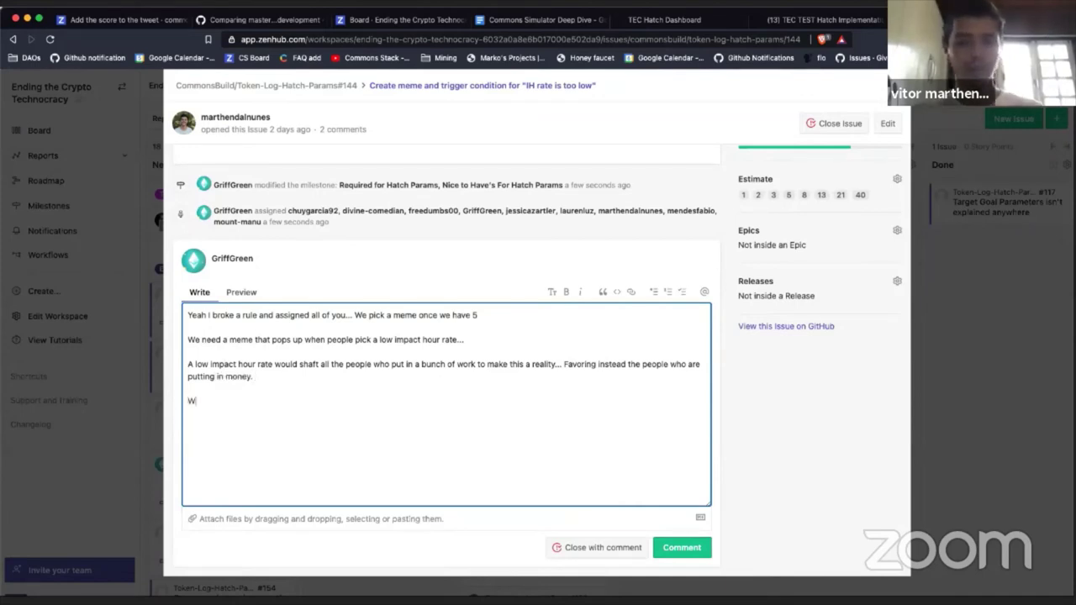
text(hat Meme do )
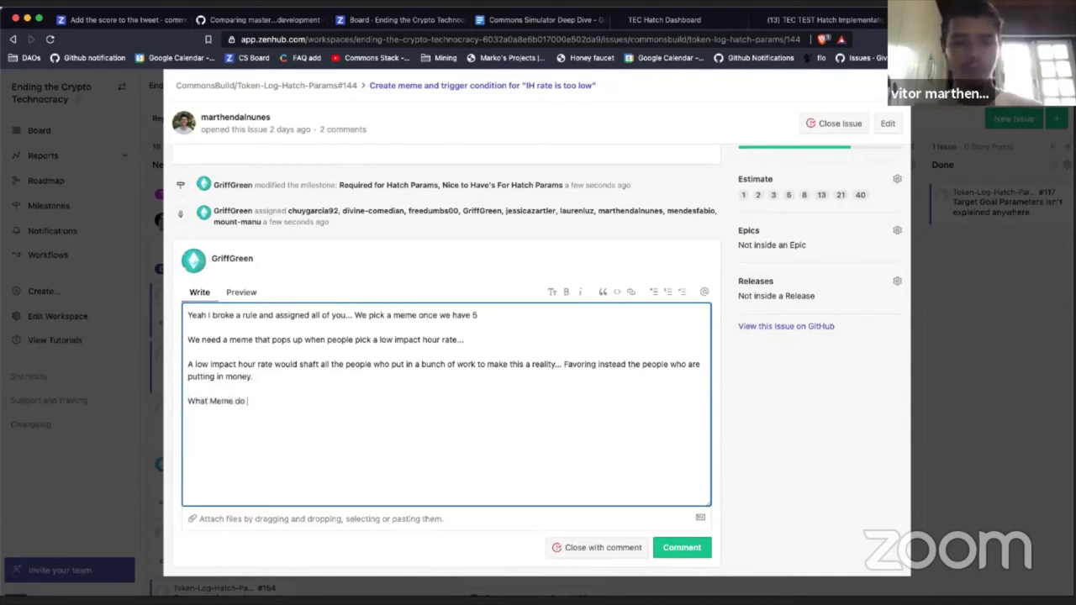
text(we want to use to )
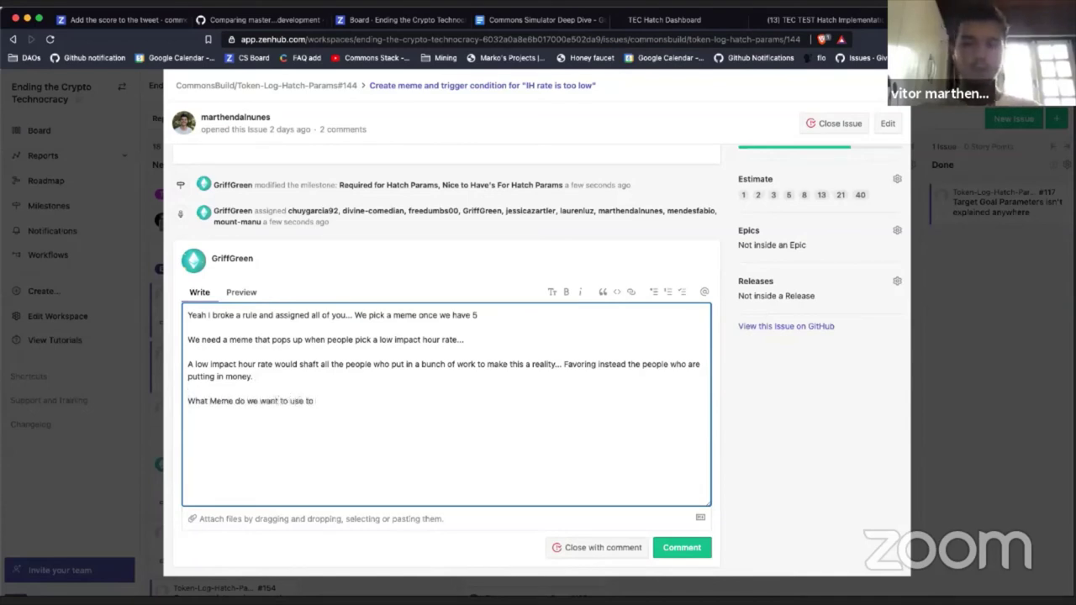
text(alert )
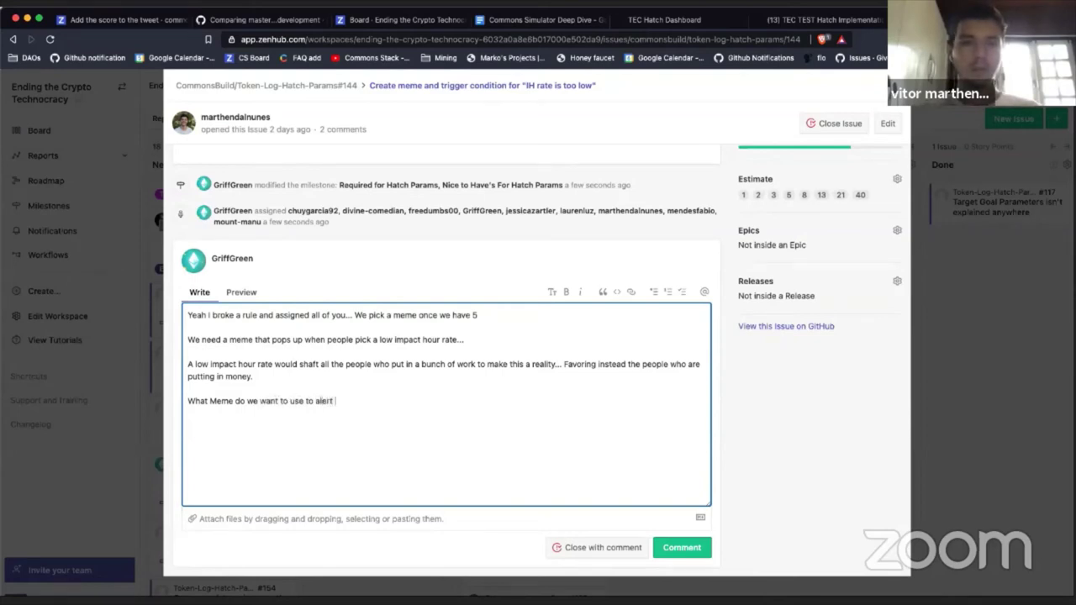
text(people this is an)
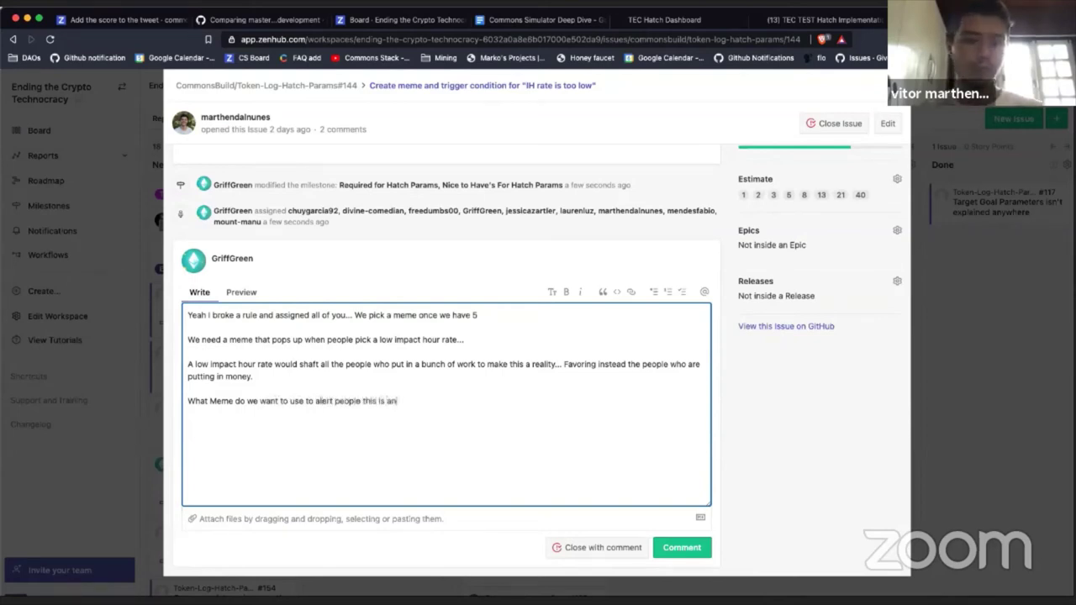
text( issue?)
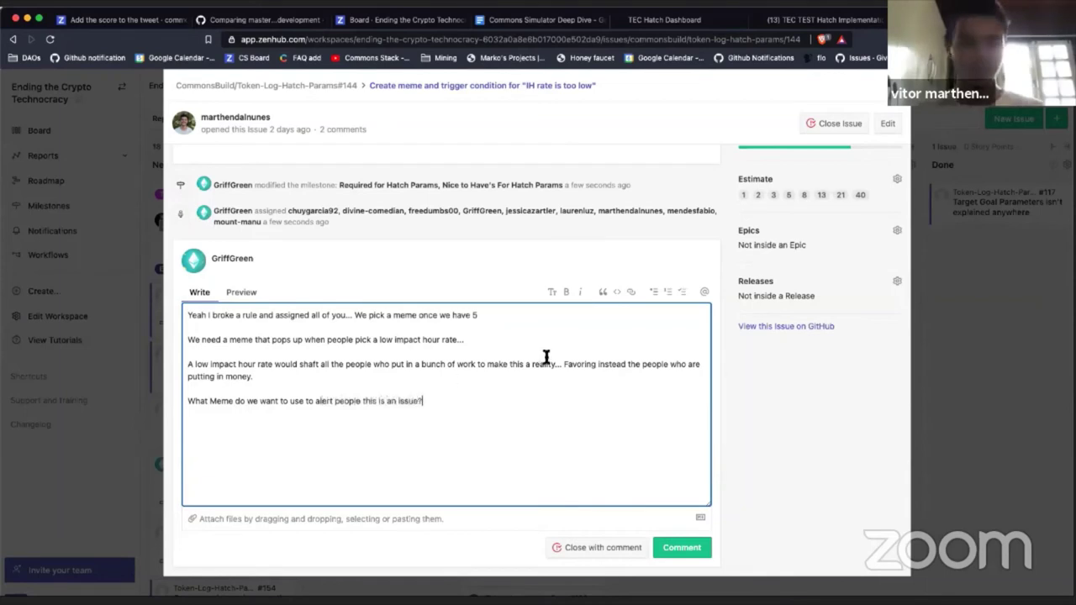
text( YOU)
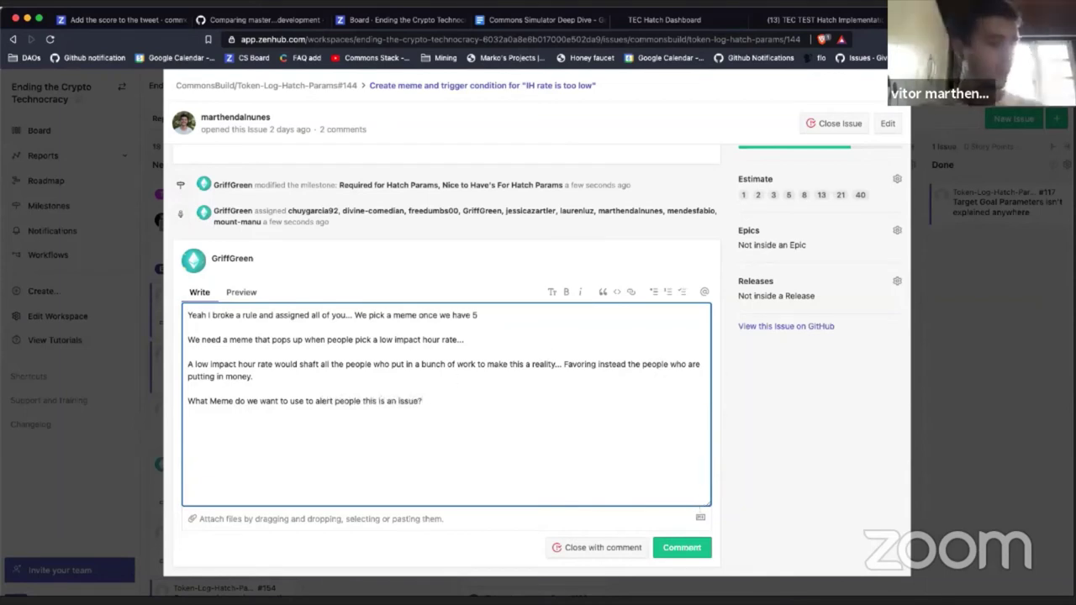
text(R MEME )
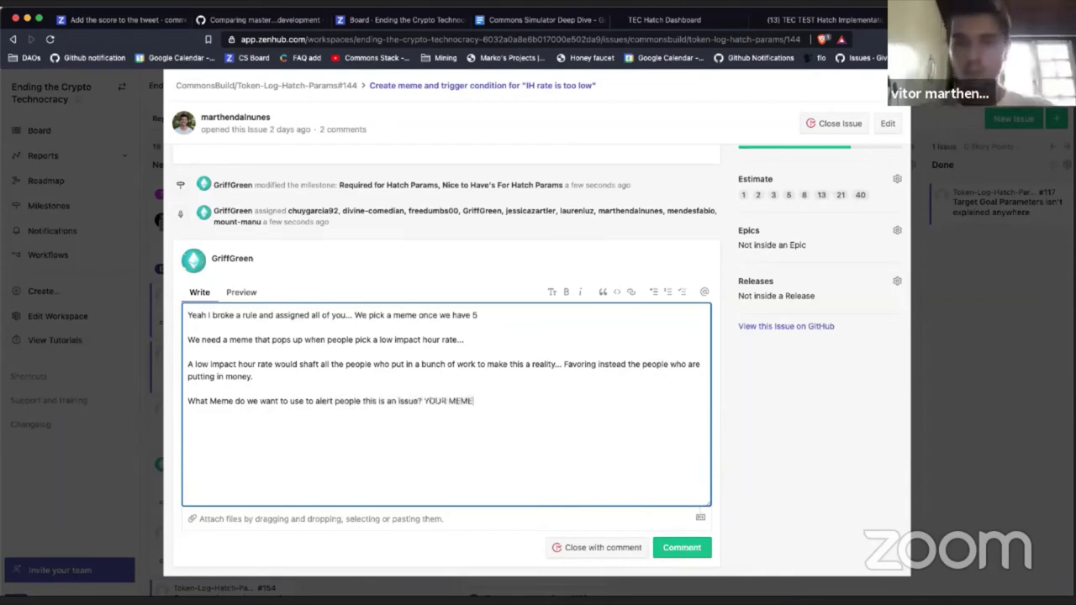
text(YOUR CHOICE!)
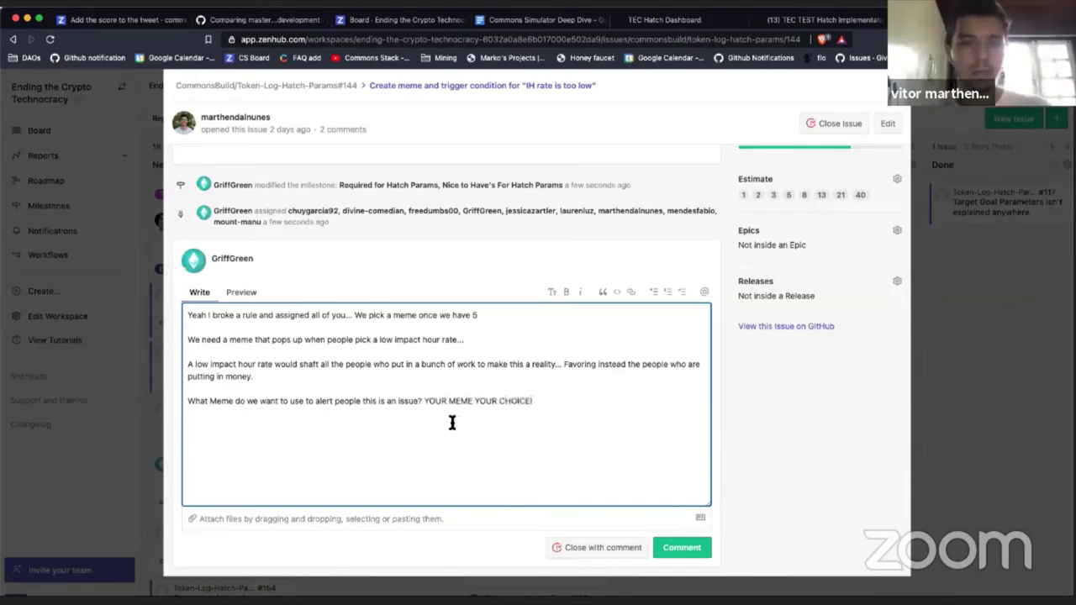
double_click(486, 402)
text(VITOR)
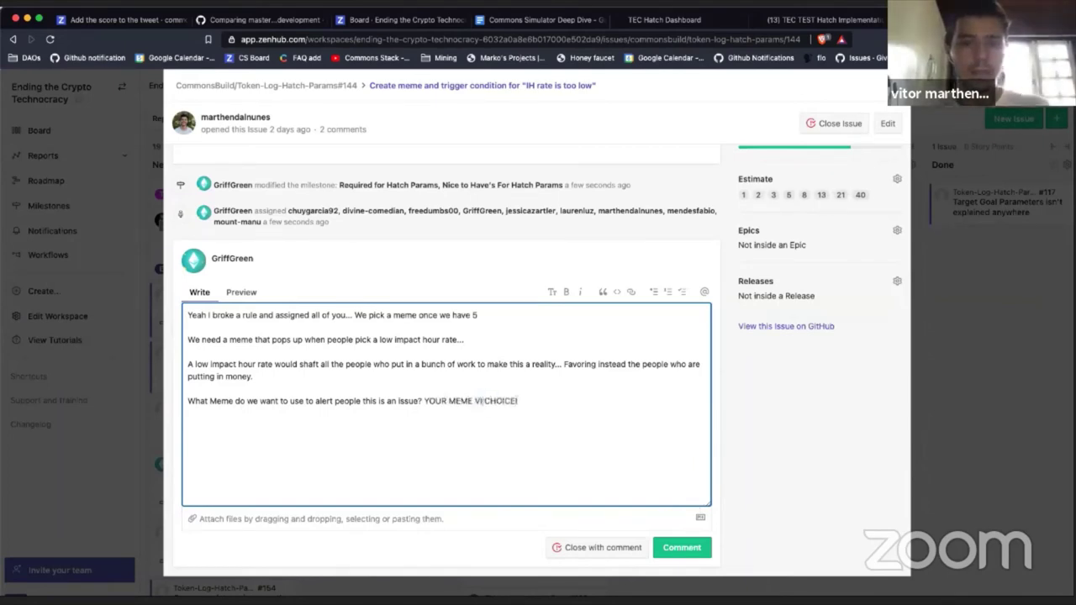
text('S)
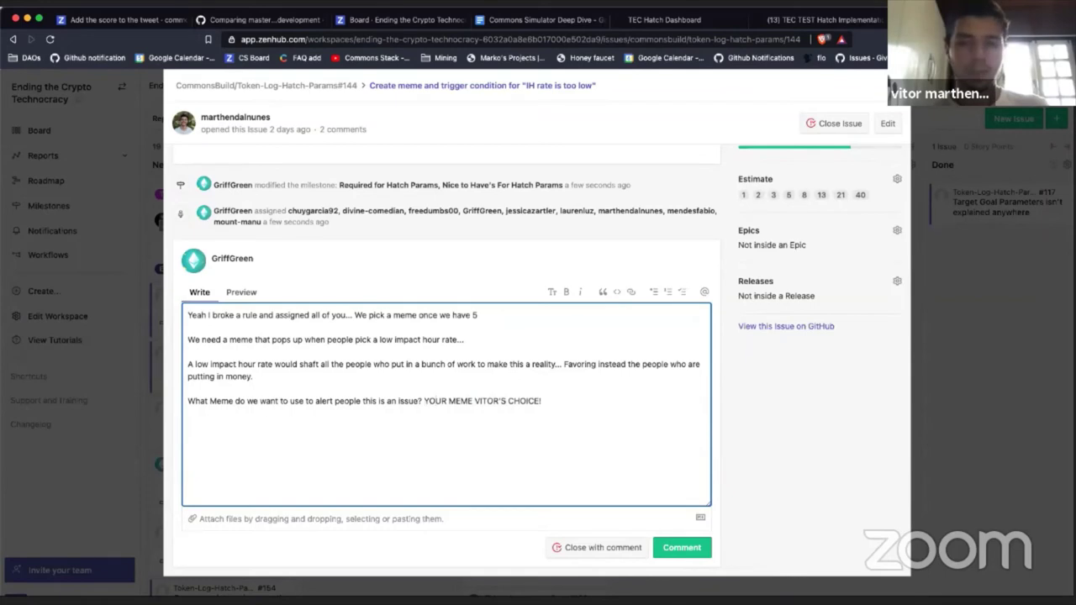
key(Return)
key(Return)
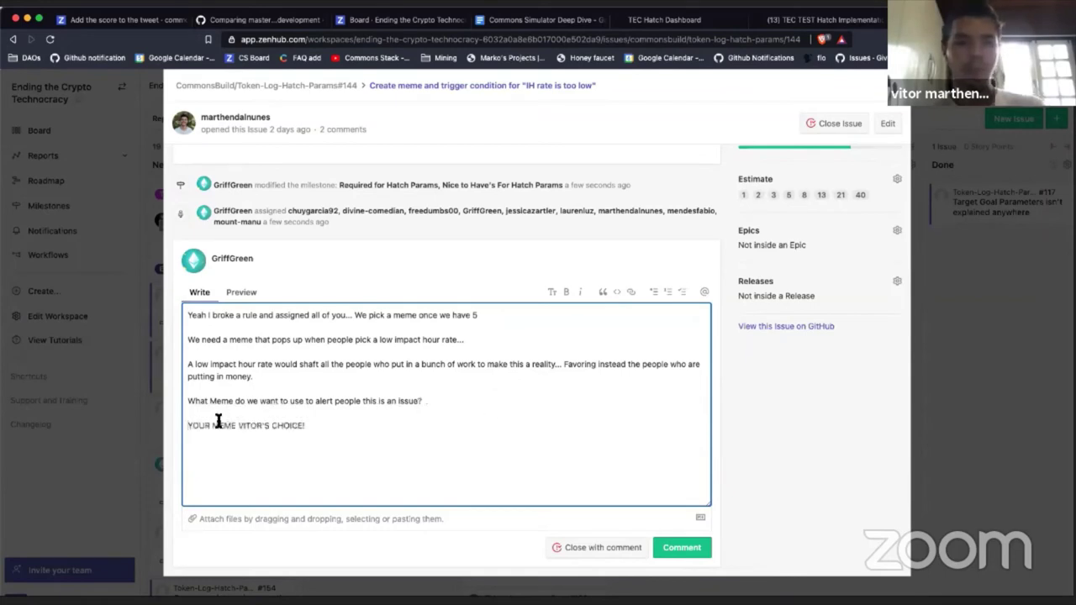
click(237, 426)
key(Return)
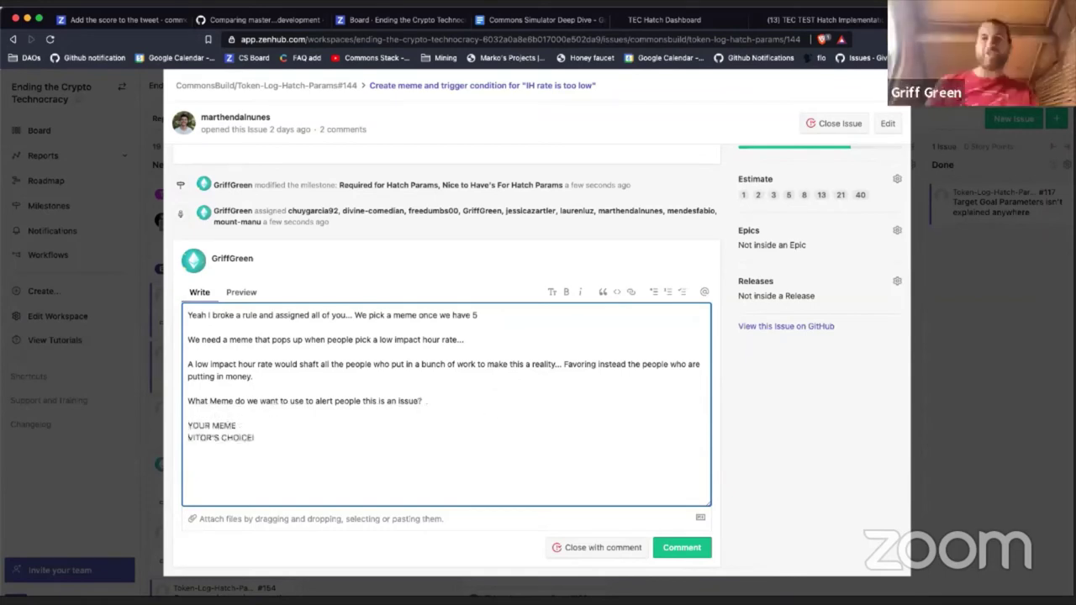
key(Return)
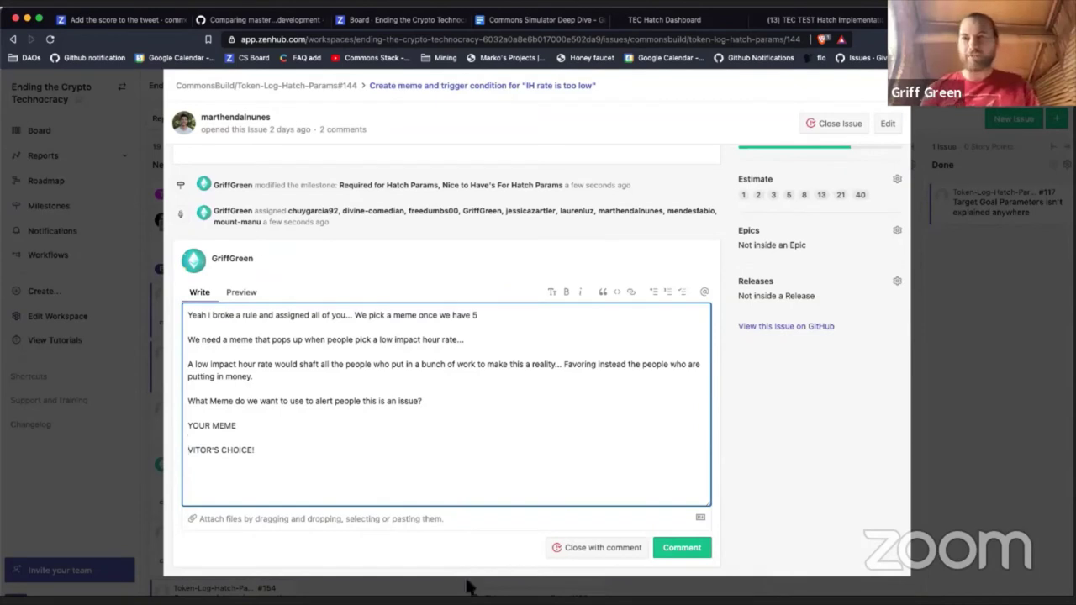
Step: Post the meme comment on issue #144, leaving an empty comment box below
click(688, 549)
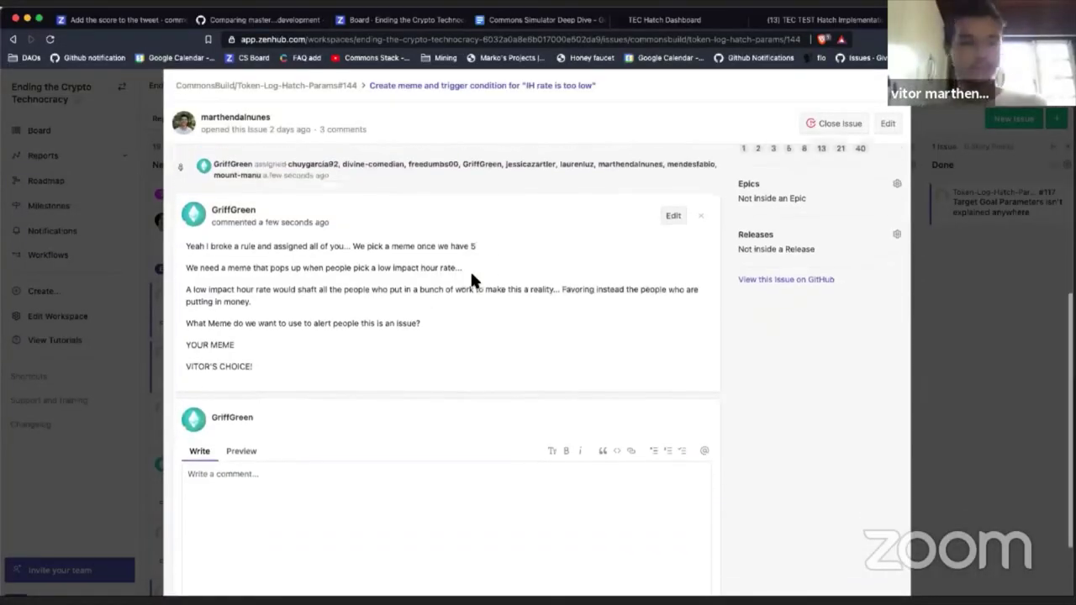
scroll(471, 280, down, 1)
click(407, 473)
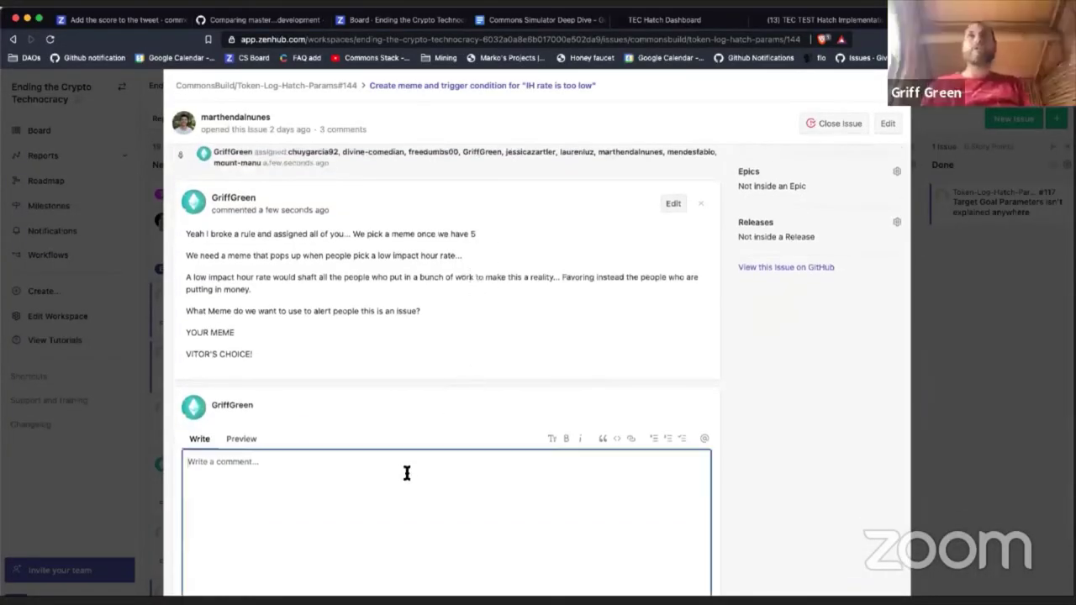
scroll(407, 473, down, 2)
scroll(478, 425, up, 3)
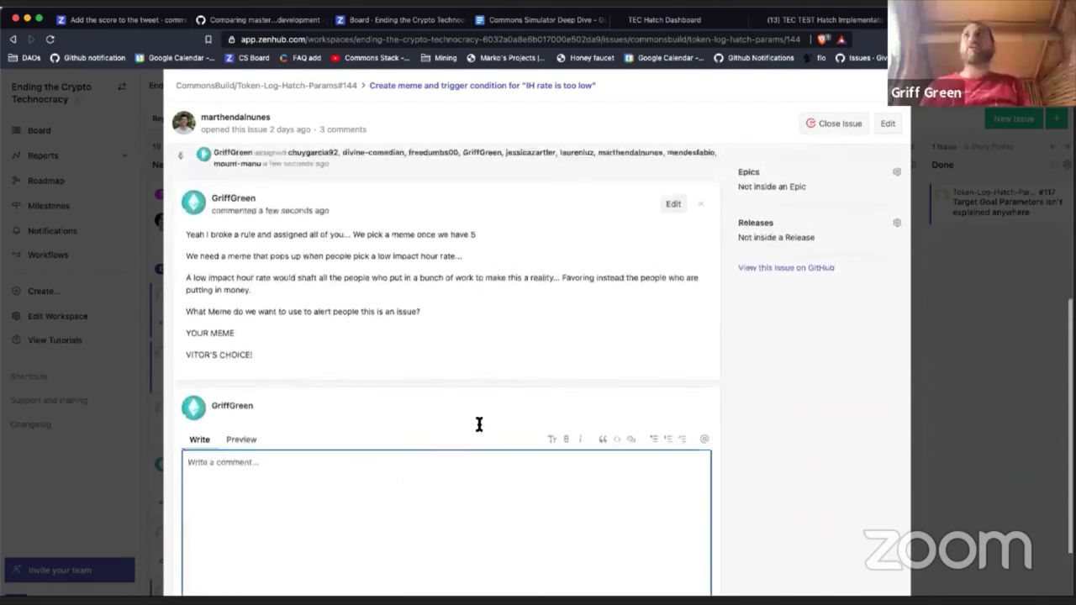
scroll(600, 360, up, 1)
scroll(448, 334, up, 4)
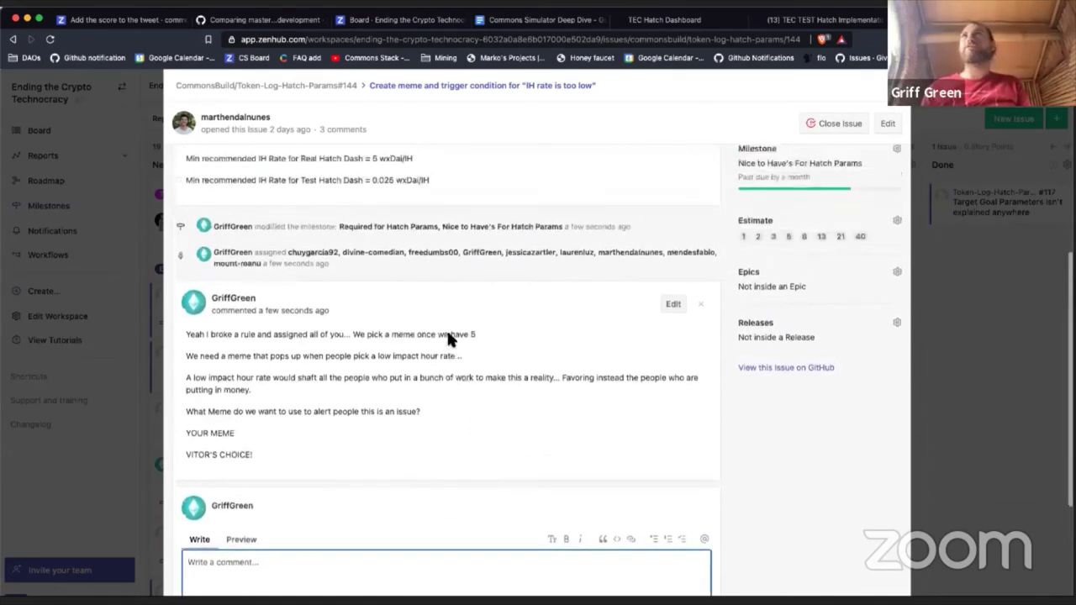
scroll(447, 328, up, 5)
Step: Select the posted comment's text and close issue #144 back to the board
scroll(446, 330, down, 7)
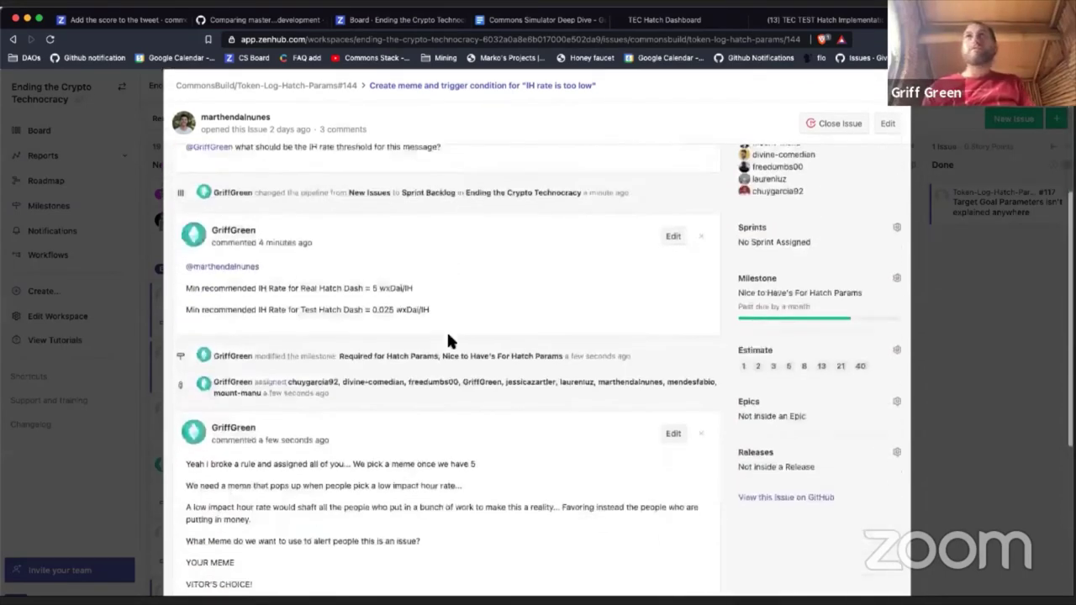
scroll(446, 341, down, 1)
drag(255, 387, 154, 300)
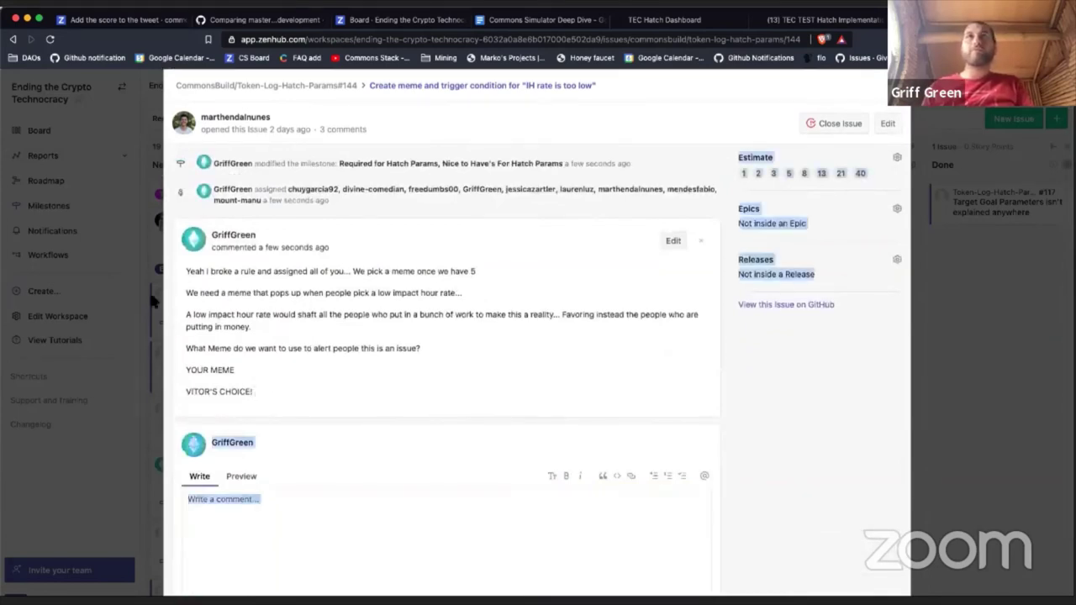
click(266, 364)
drag(268, 393, 177, 277)
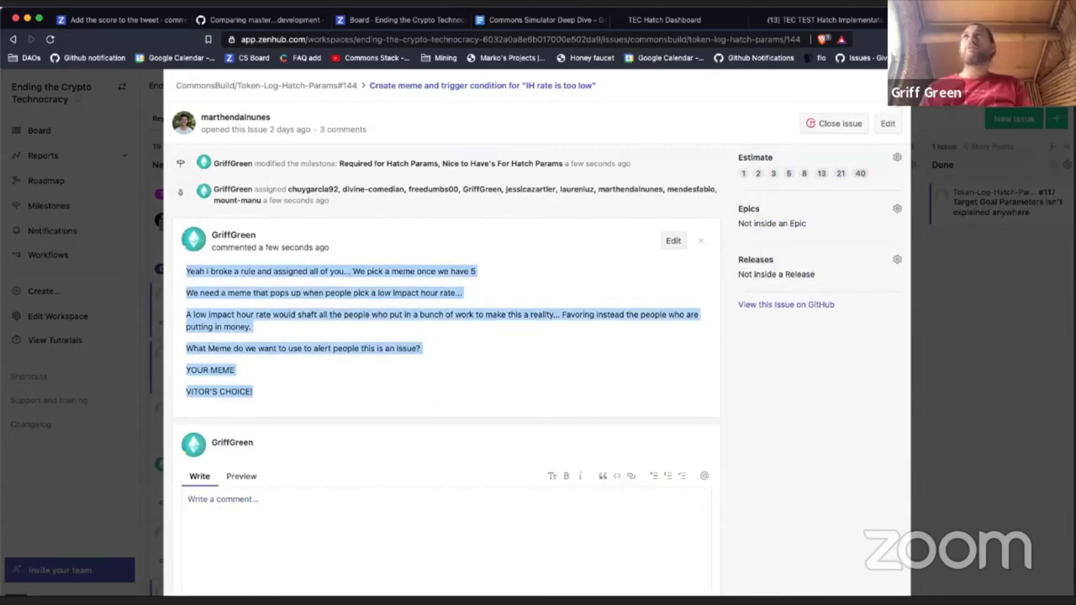
key(Escape)
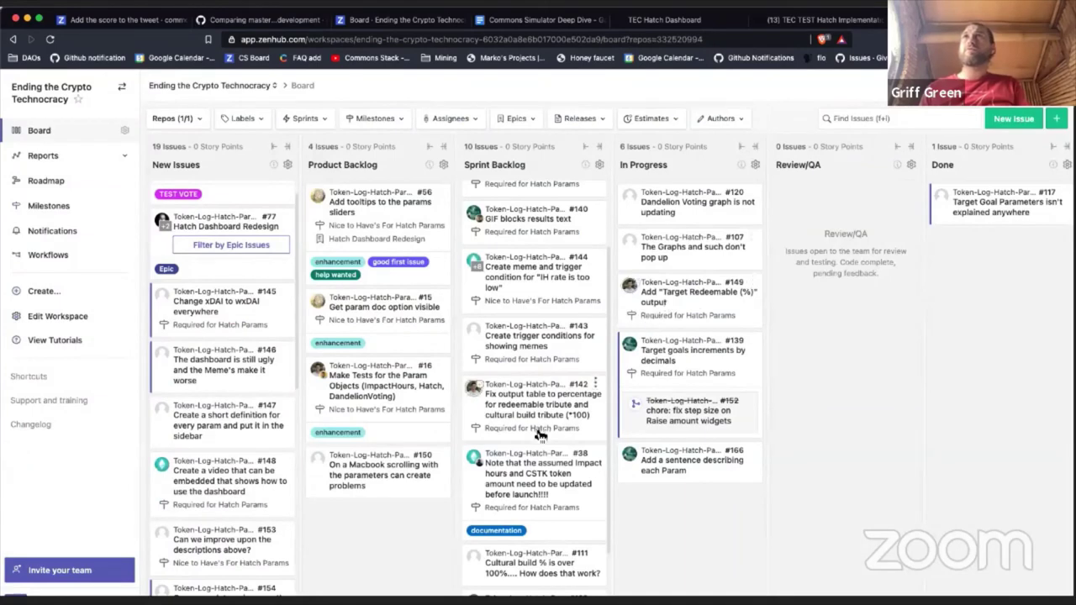
Step: Draft '3 memes' in issue #143's comment box, then start a new issue
click(540, 346)
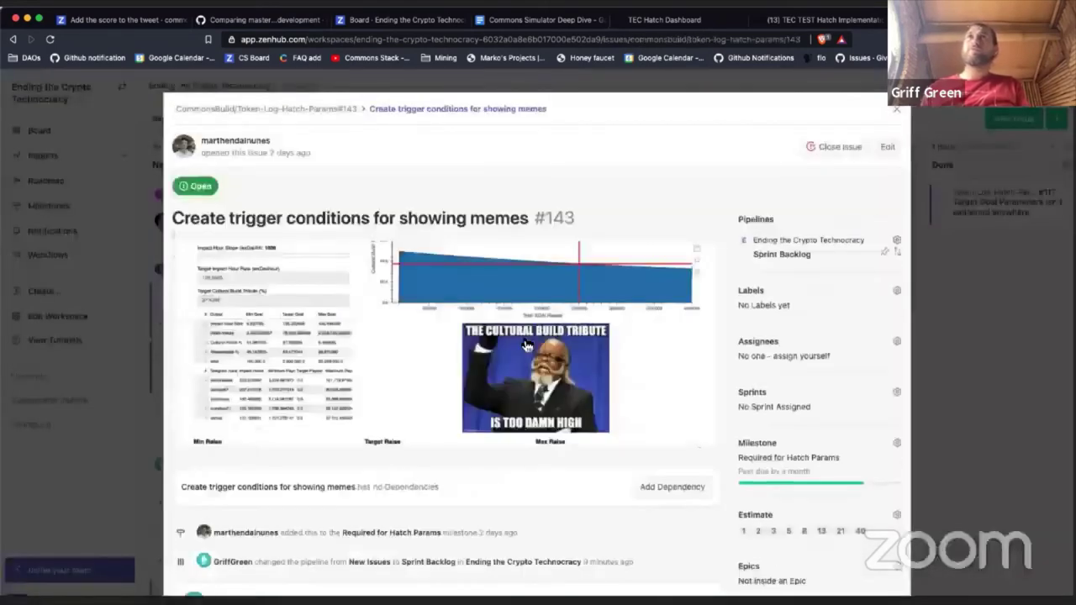
scroll(525, 345, down, 10)
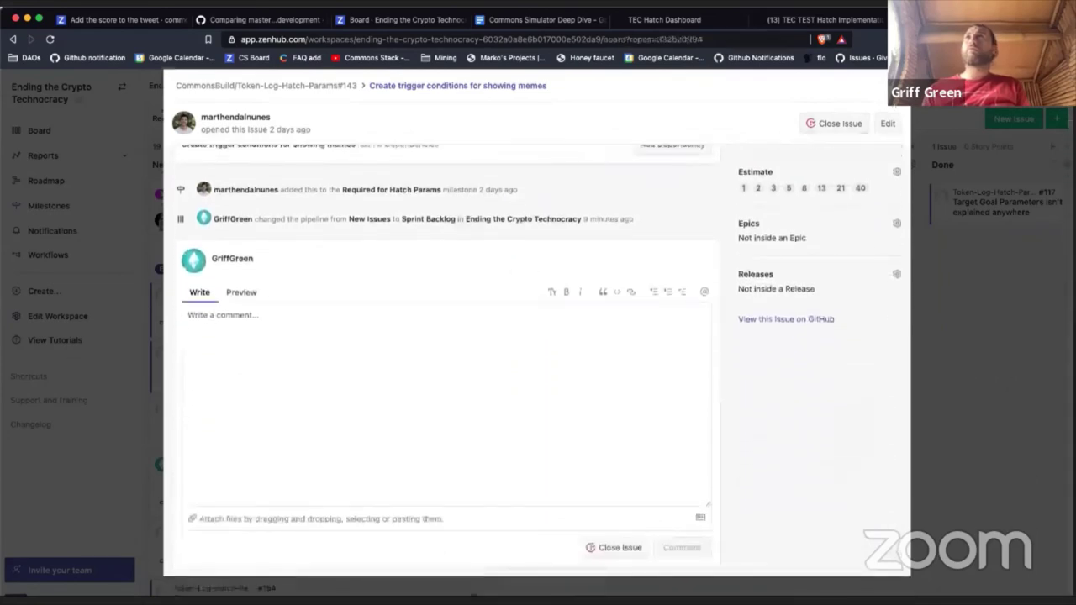
click(892, 101)
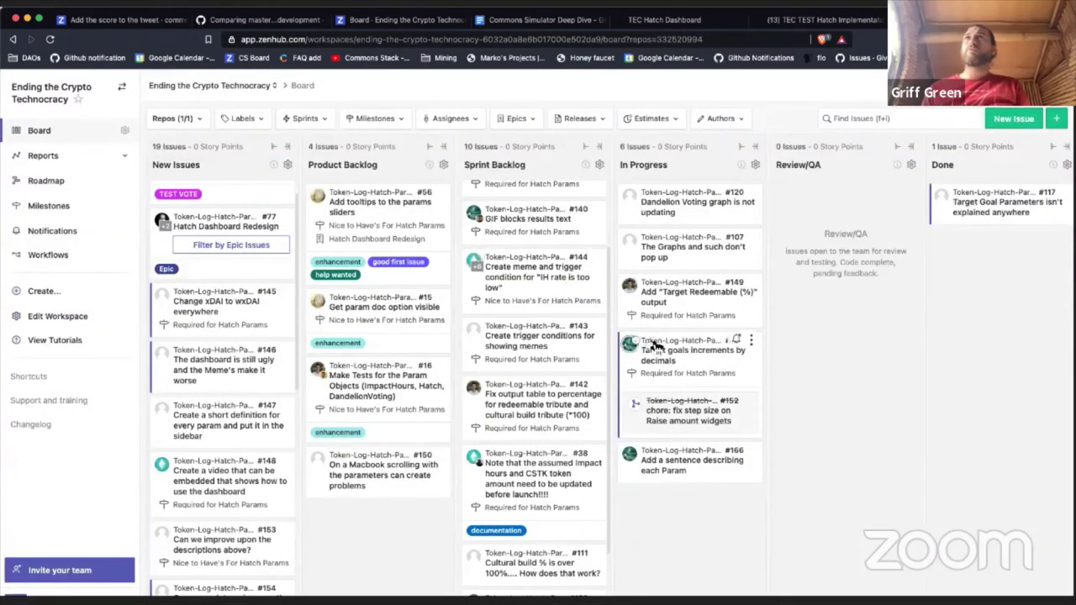
click(552, 335)
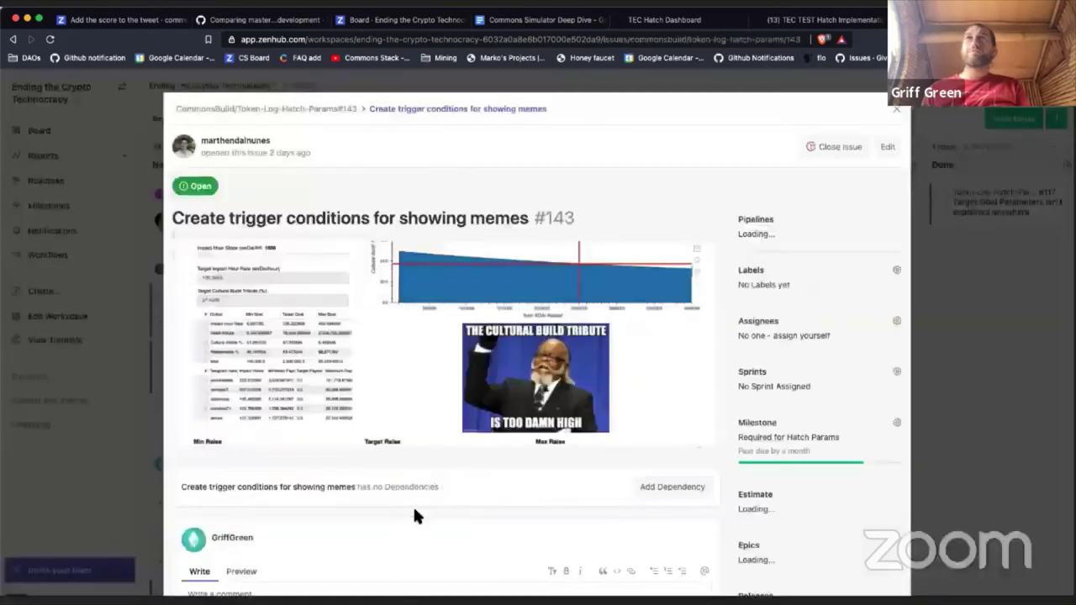
scroll(413, 509, down, 5)
text(3 memes)
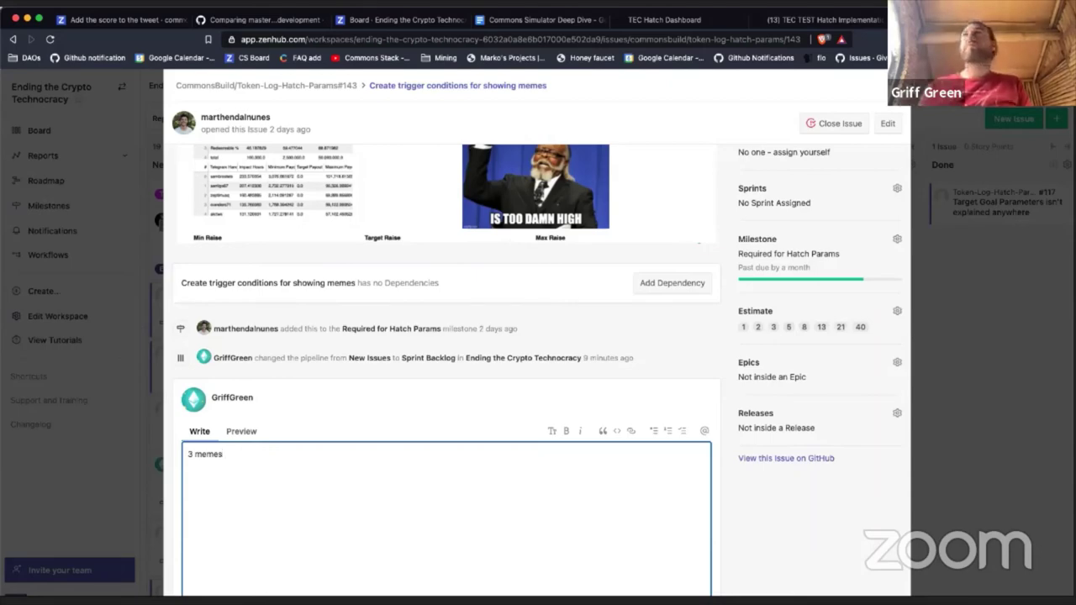
key(Escape)
click(1015, 119)
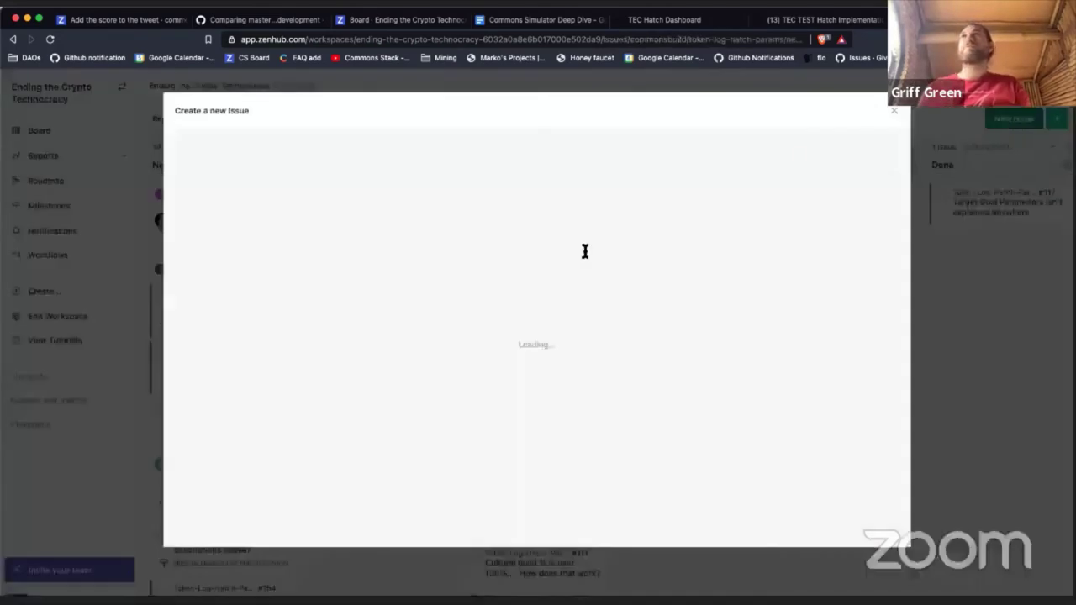
Step: Title the new issue 'Create a meme for if people have both too low of an impact hour rate and too high of a cultural build tribute'
text(C)
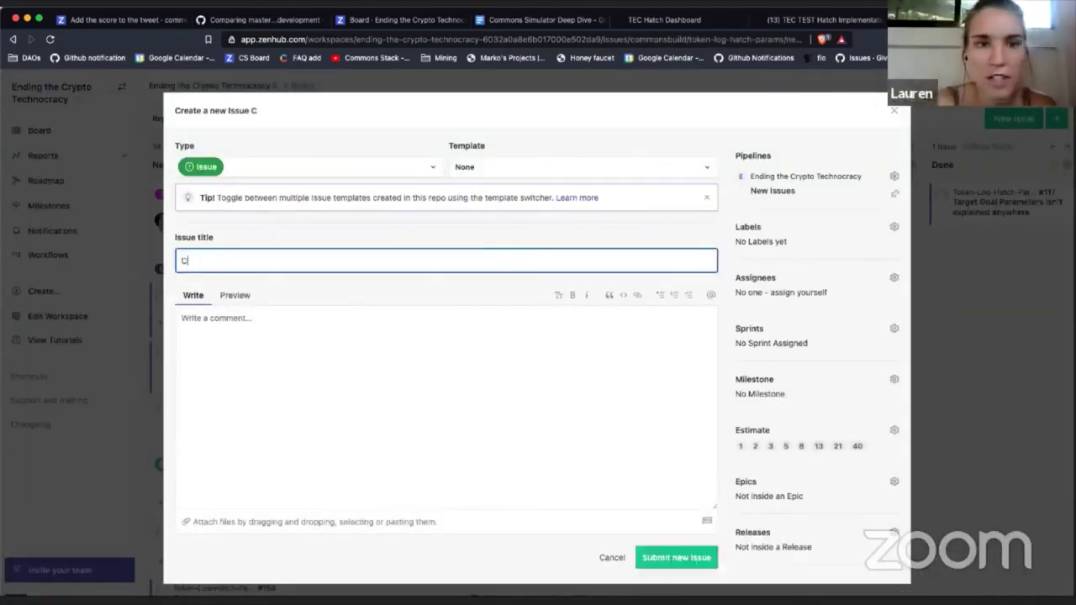
text(reate a meme)
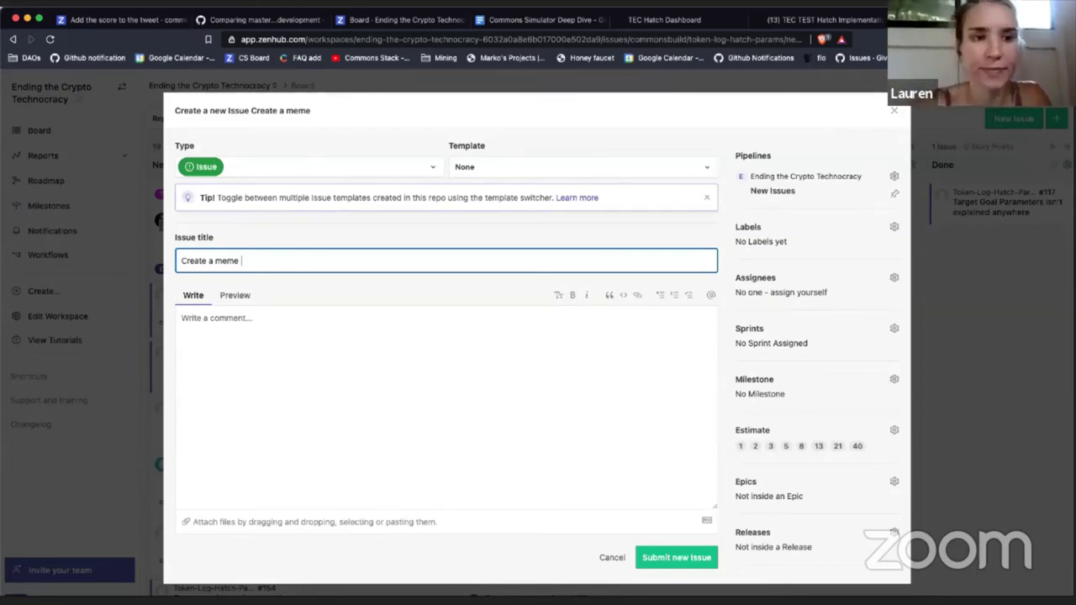
text(for )
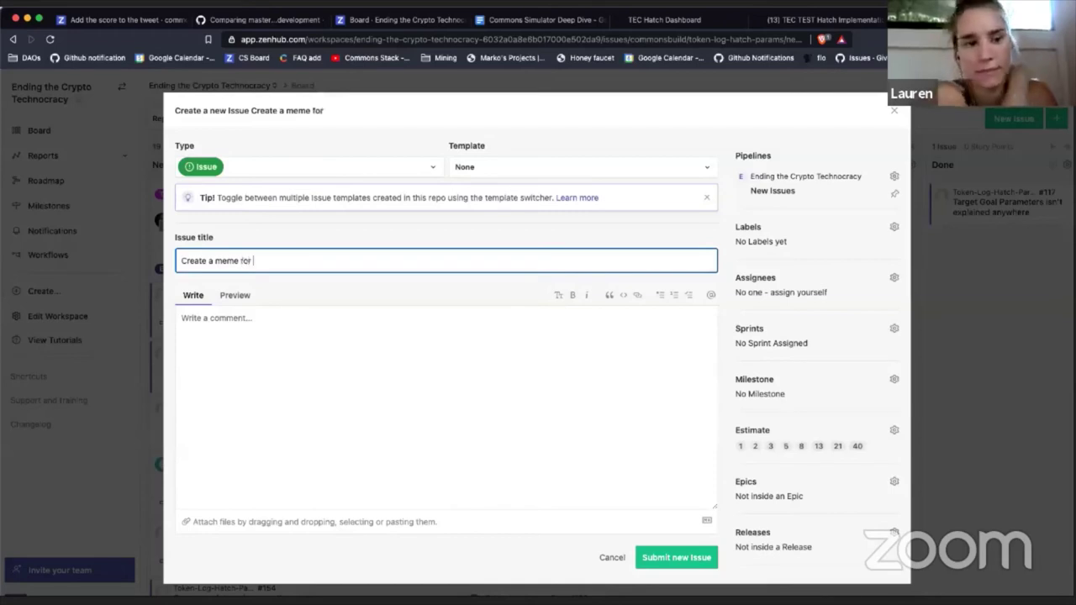
text(if people have )
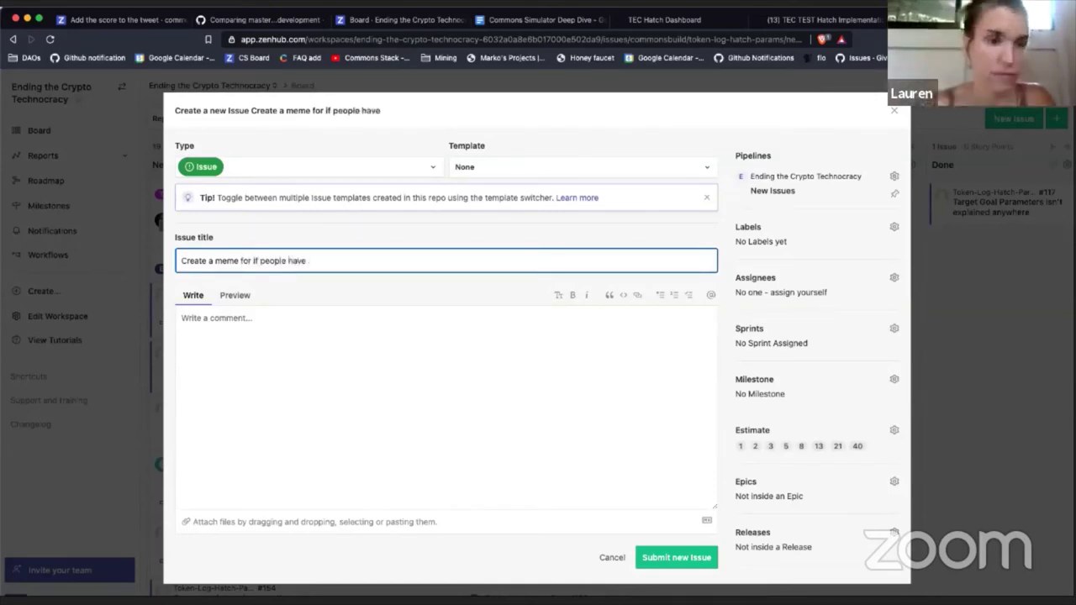
text(both )
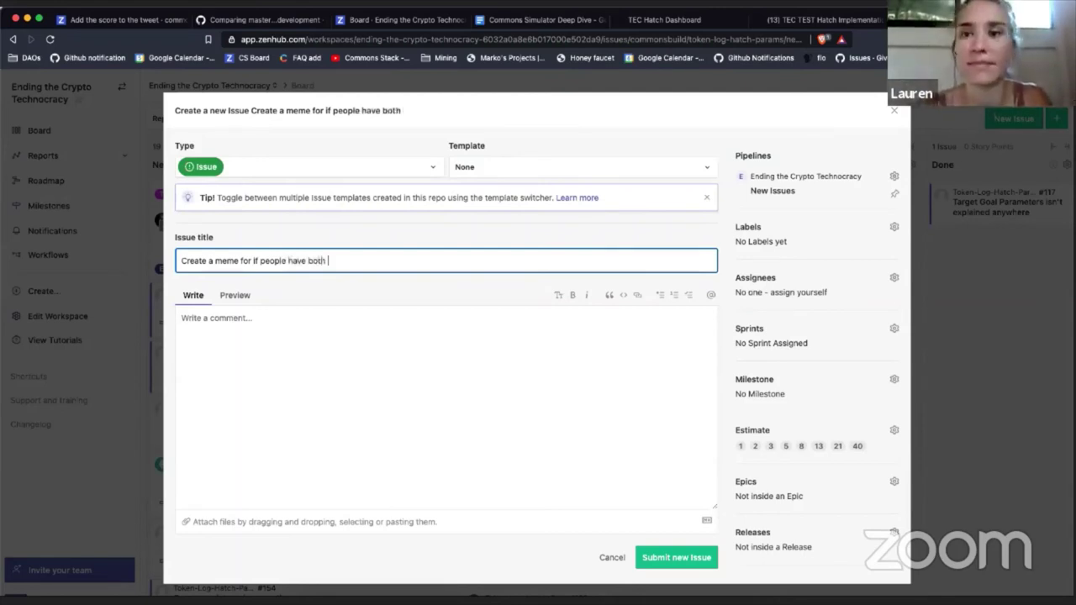
text(too low of )
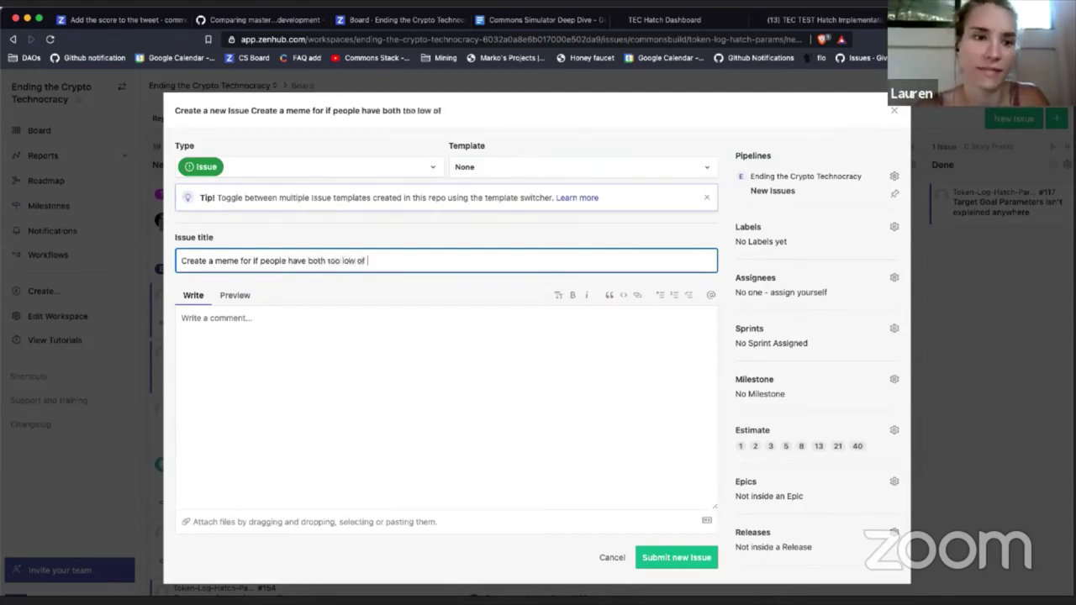
text(an impact hou)
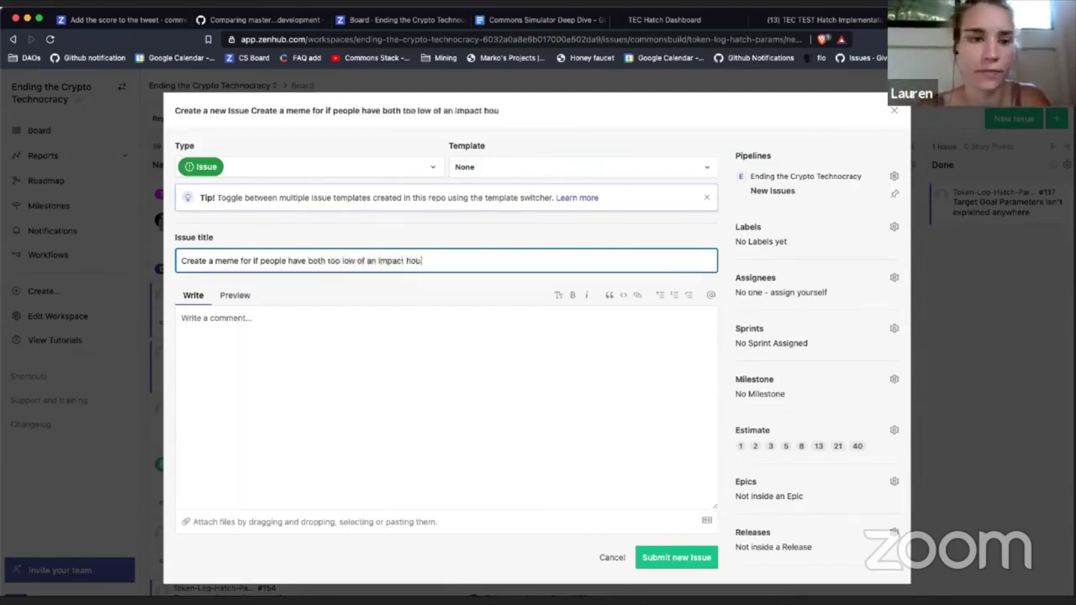
text(r rat e and )
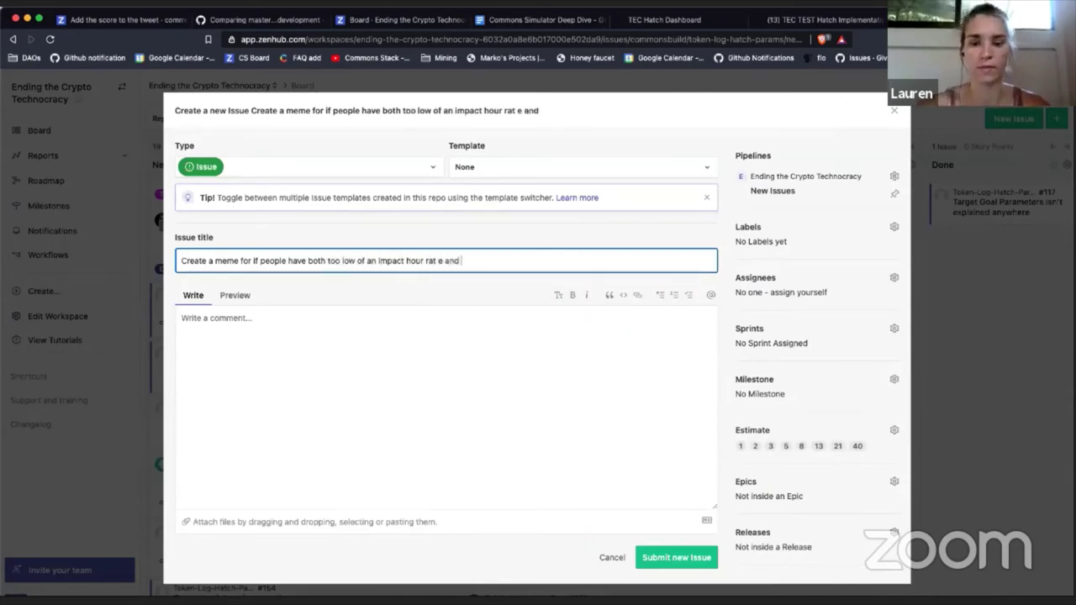
text(too high of a culu)
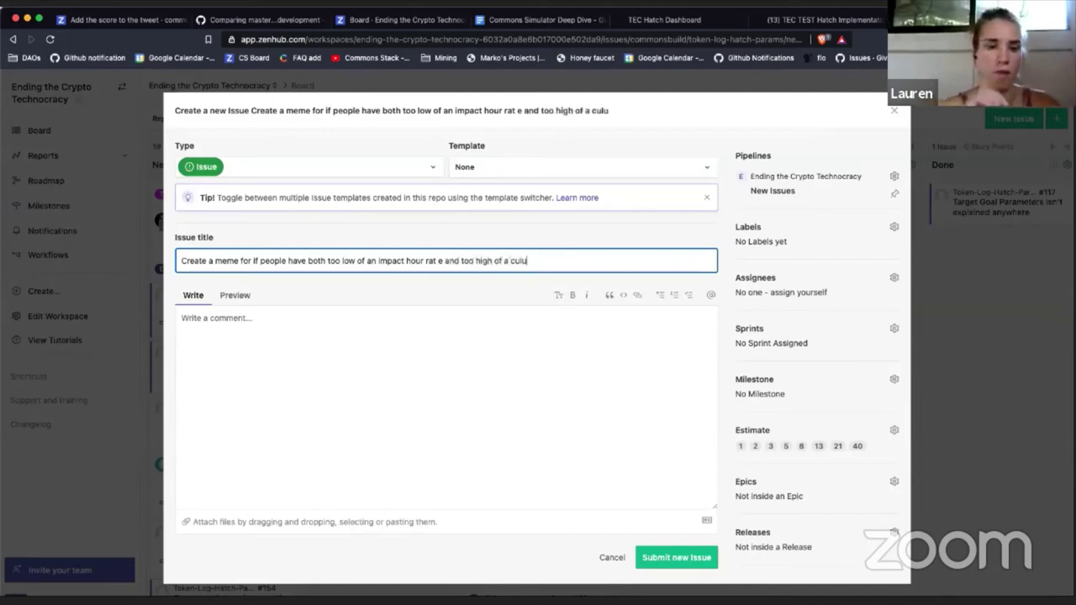
key(BackSpace)
text(tu)
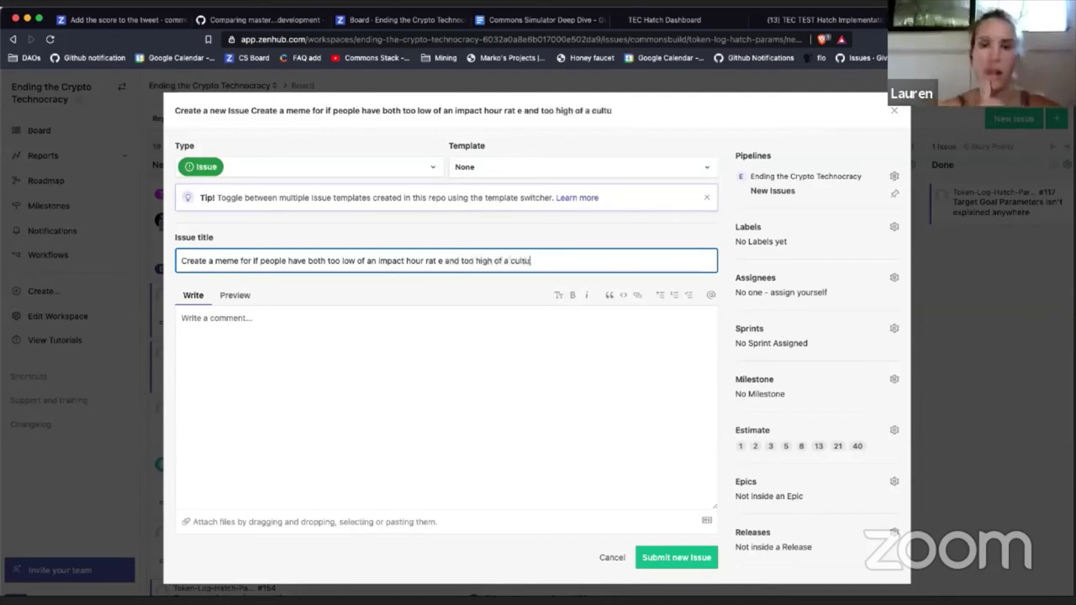
text(ral bui)
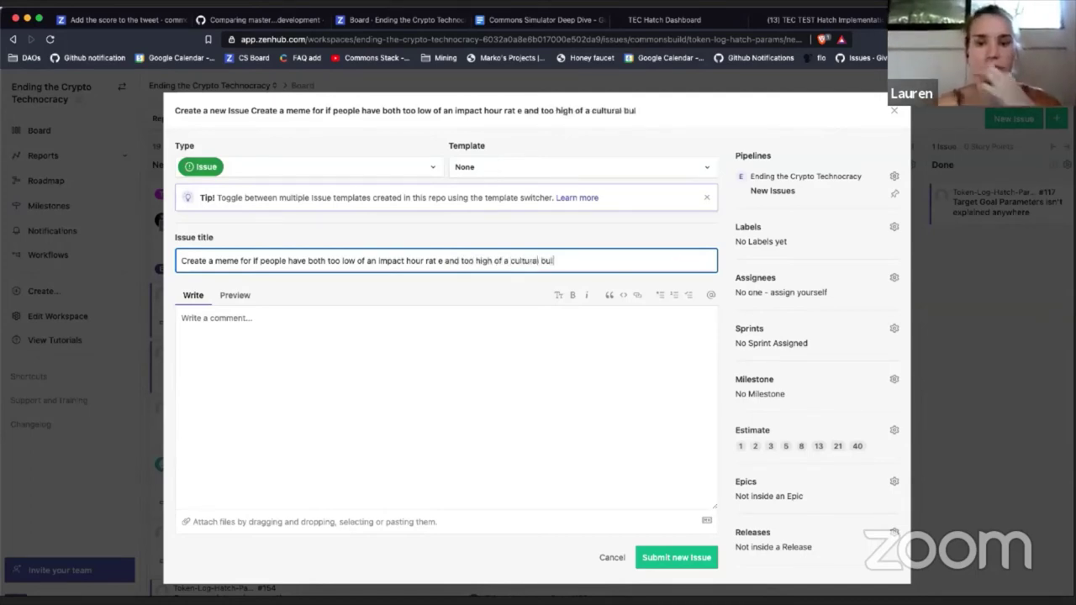
text(ld tribut)
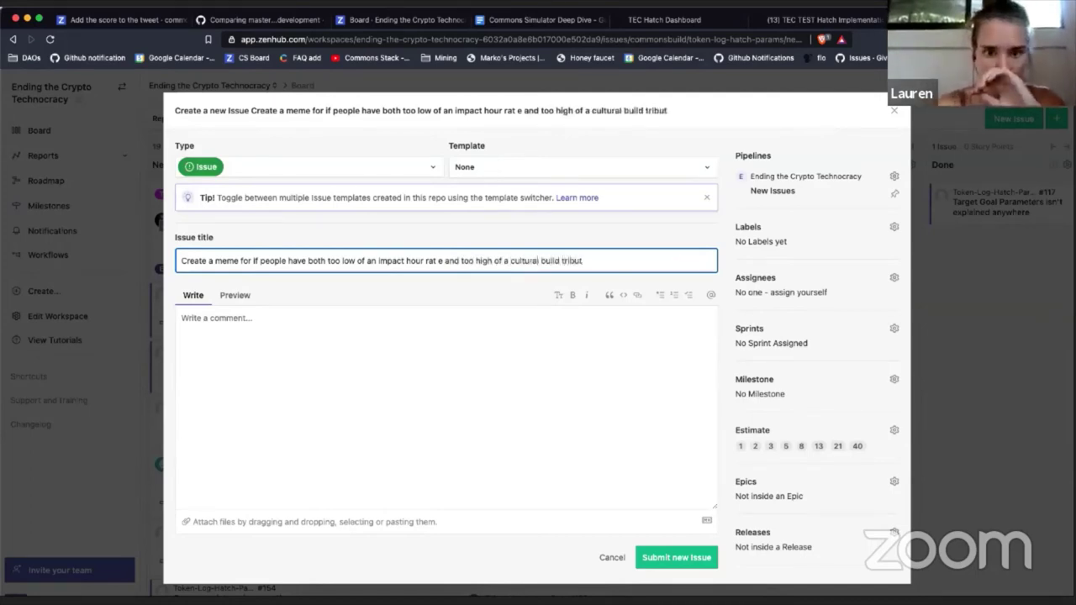
text(e)
Step: Paste the prepared message into the description and delete its first three paragraphs
click(377, 339)
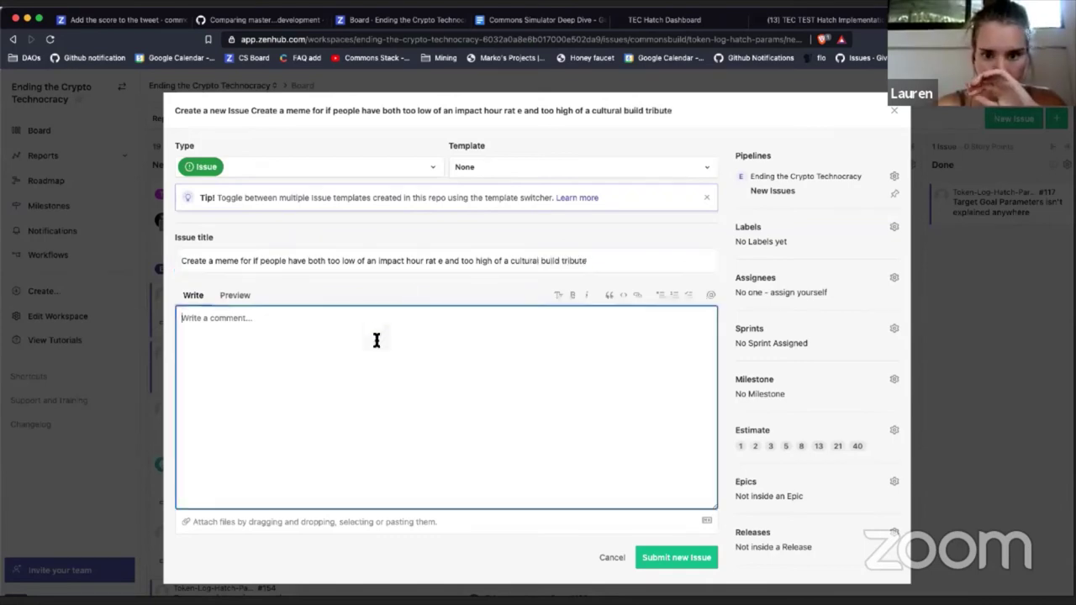
text(Yeah I broke a rule and assigned all of you... We pick a meme once we have 5  We need a meme that pops up when people pick a low impact hour rate...  A low impact hour rate would shaft all the people who put in a bunch of work to make this a reality .. Favoring instead the people who are putting in money.  What Meme do we want to use to alert people this is an issue?  YOUR MEME  VITOR'S CHOICE!)
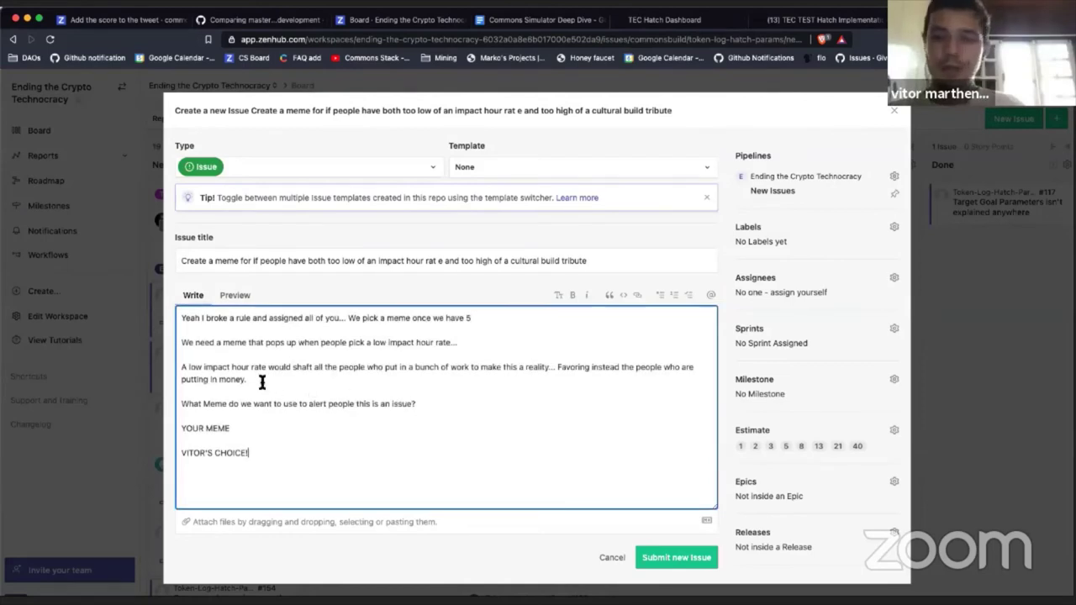
drag(264, 382, 163, 310)
key(BackSpace)
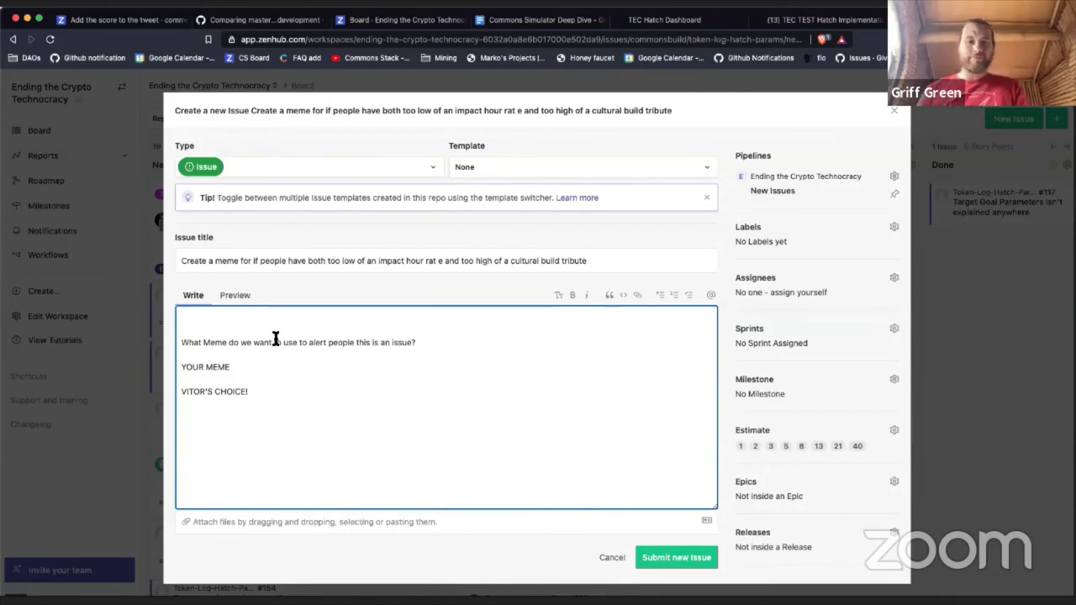
Step: Open the description with 'If people propose REAL BAD parameters... then they should get an extra funny meme...'
text(If )
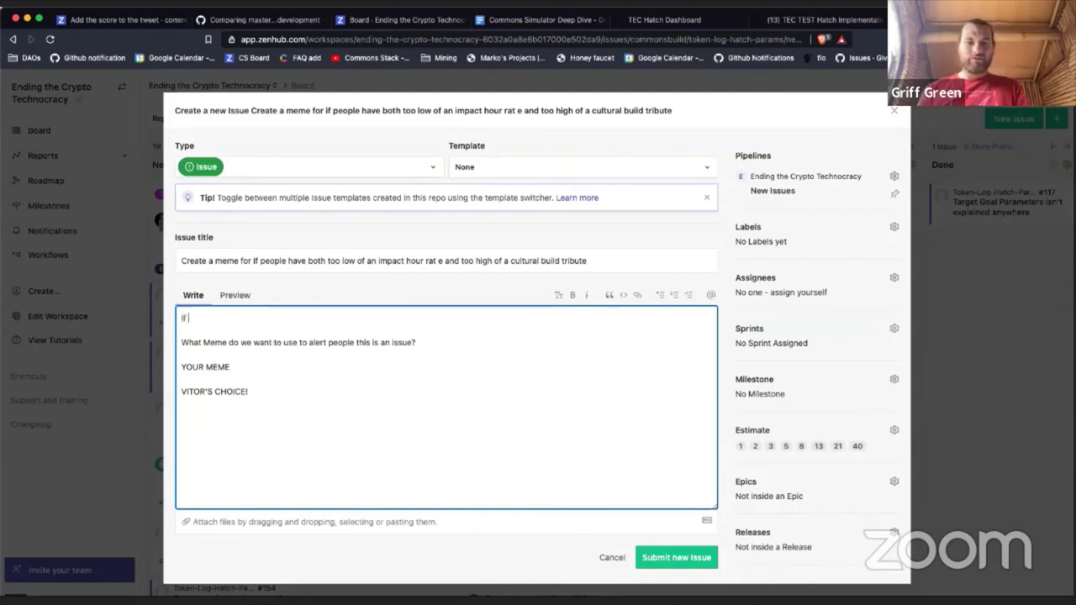
text(people prop)
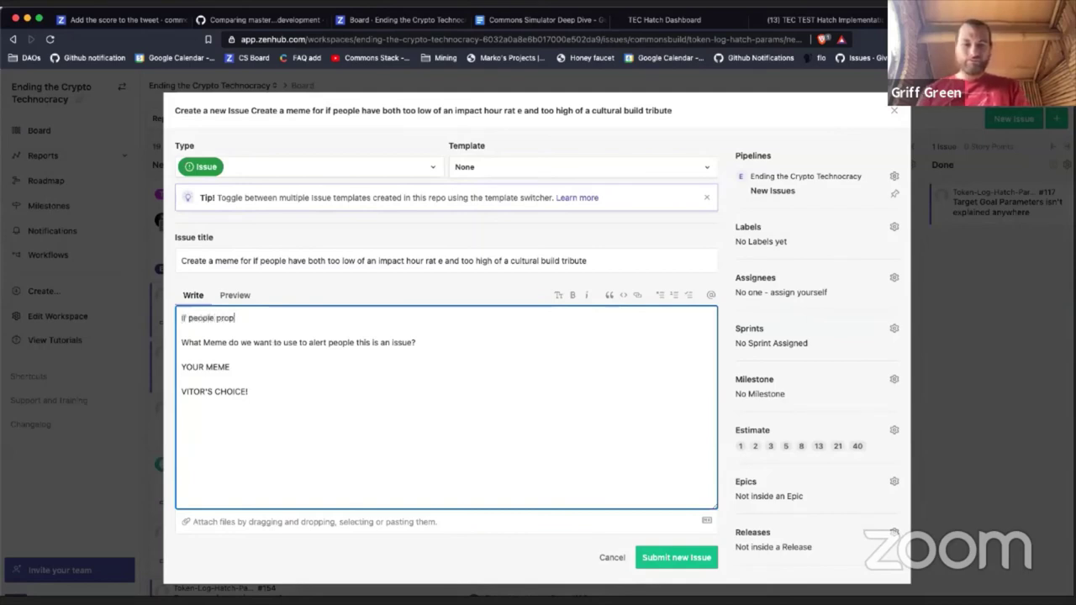
text(ose REAL B)
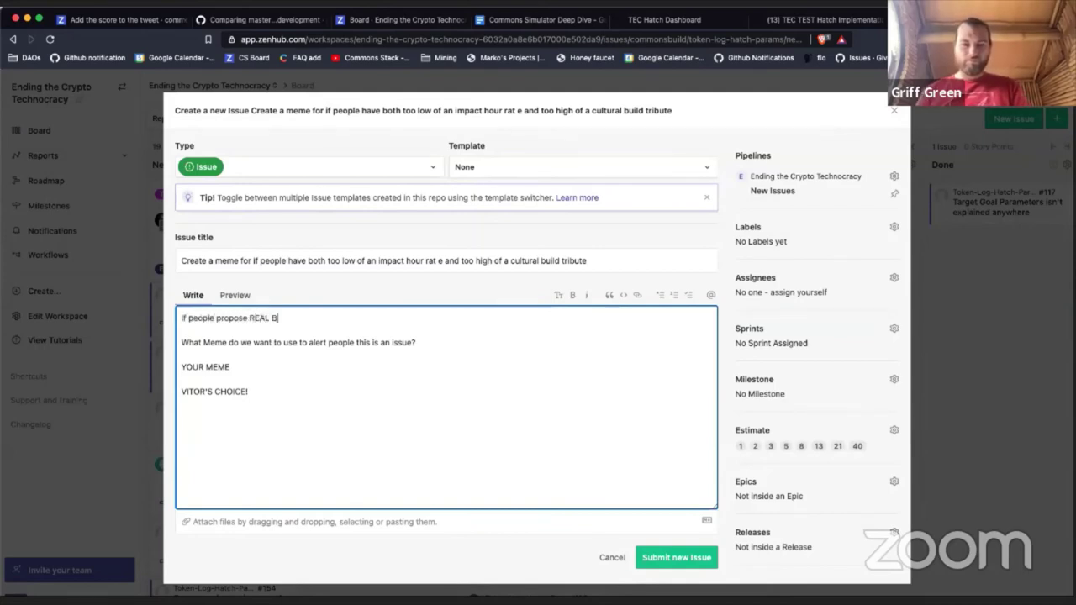
text(AD pa)
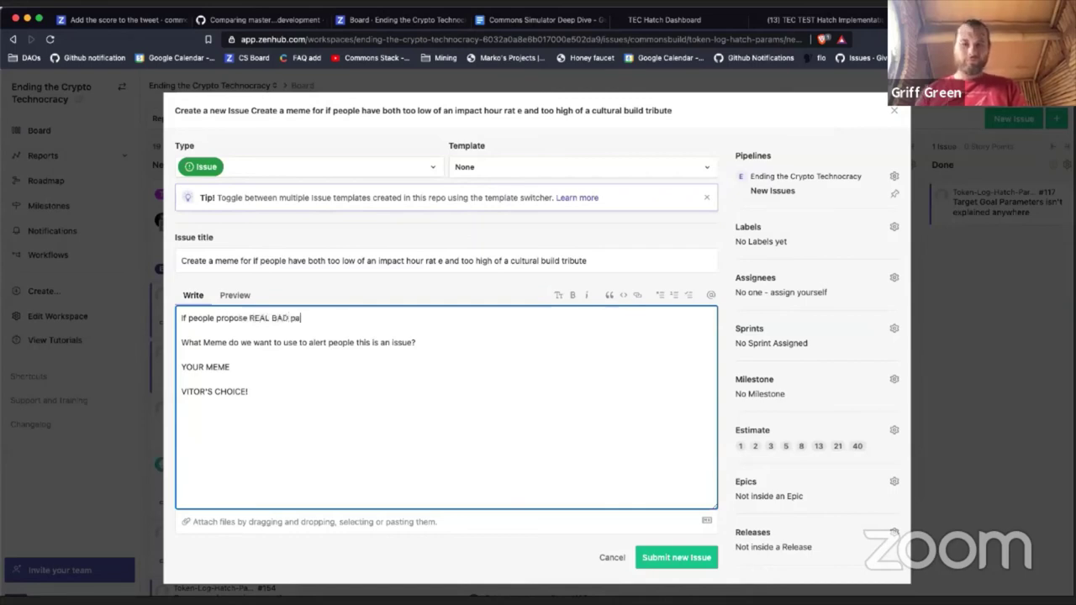
text(rameters... the)
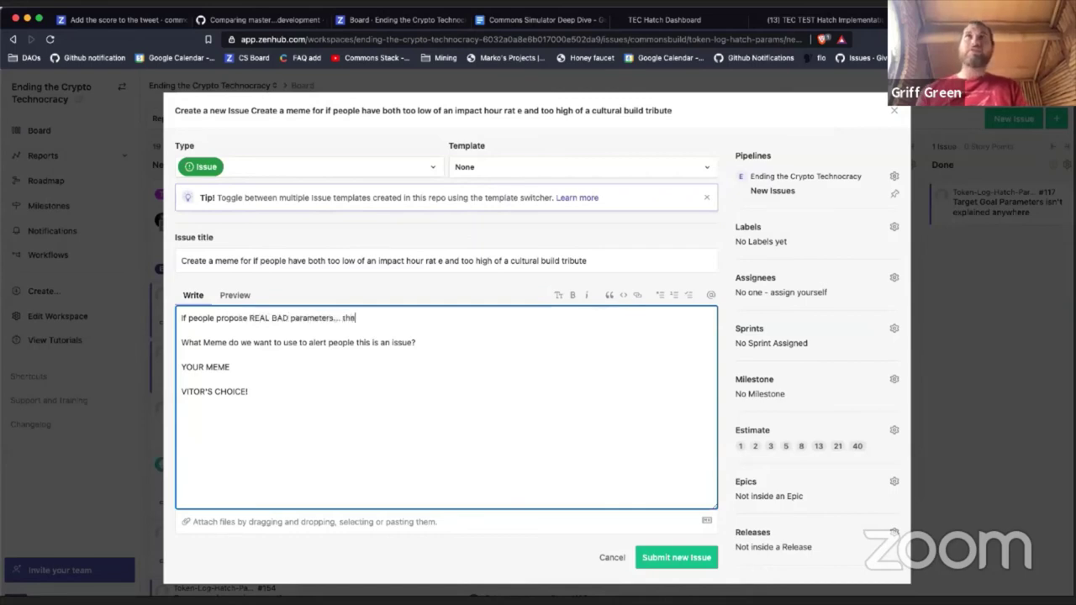
text(n they )
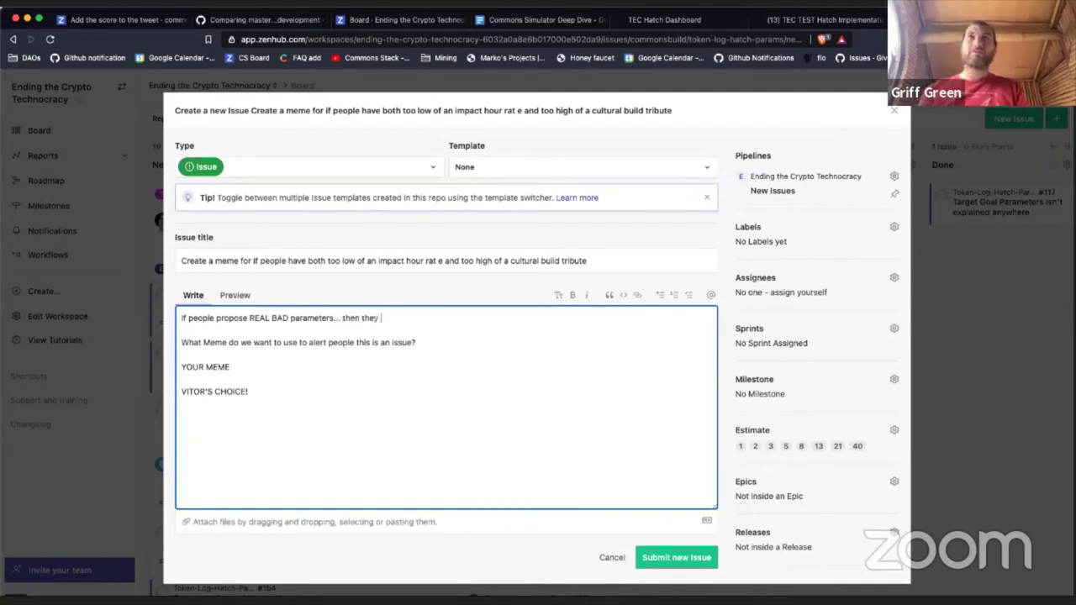
text(might )
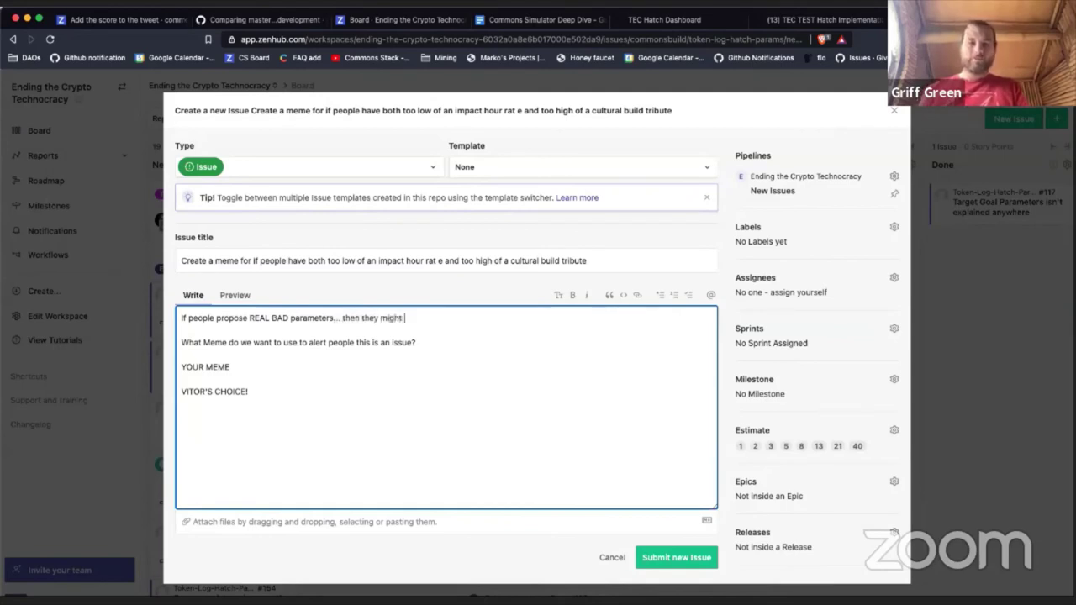
text(have a ve)
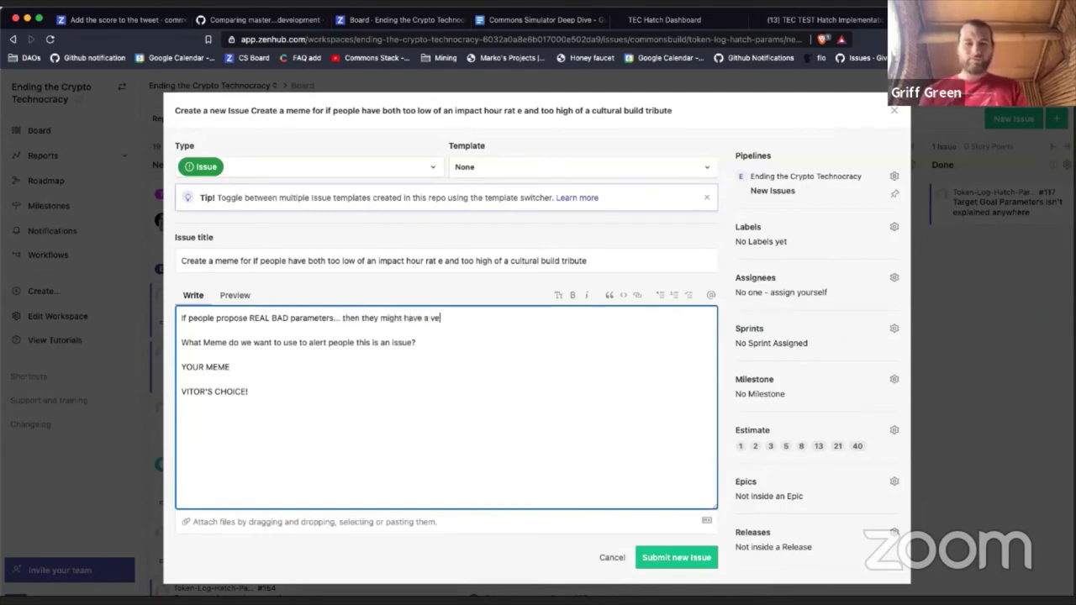
text(ry low impa)
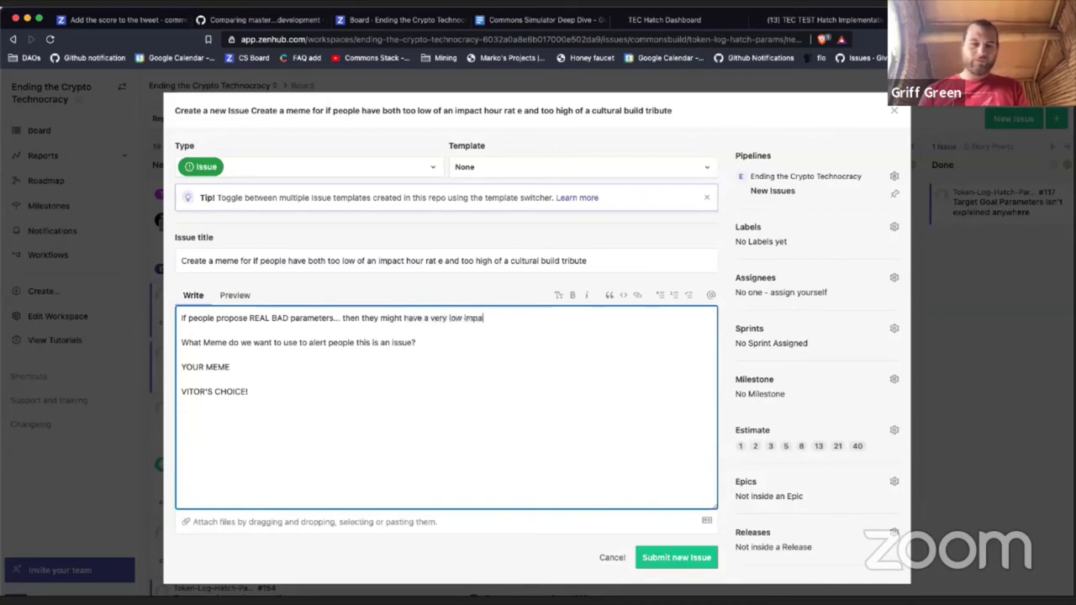
text(ct rat)
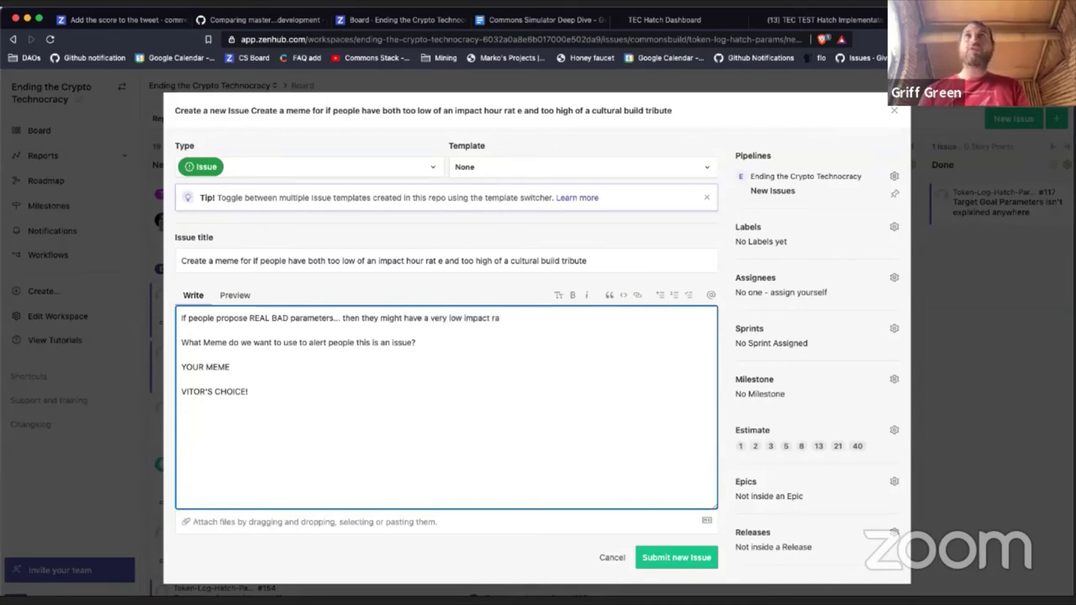
key(BackSpace)
key(BackSpace)
key(BackSpace)
key(BackSpace)
key(BackSpace)
key(BackSpace)
key(BackSpace)
key(BackSpace)
key(BackSpace)
key(BackSpace)
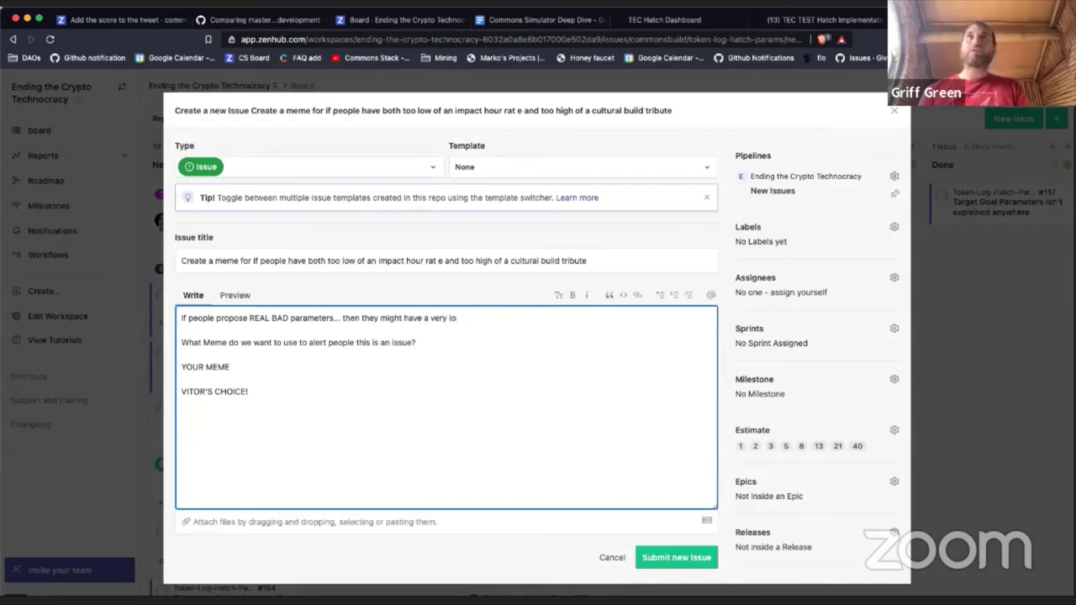
key(BackSpace)
key(BackSpace)
key(BackSpace)
key(BackSpace)
key(BackSpace)
key(BackSpace)
key(BackSpace)
key(BackSpace)
key(BackSpace)
key(BackSpace)
key(BackSpace)
key(BackSpace)
key(BackSpace)
key(BackSpace)
key(BackSpace)
key(BackSpace)
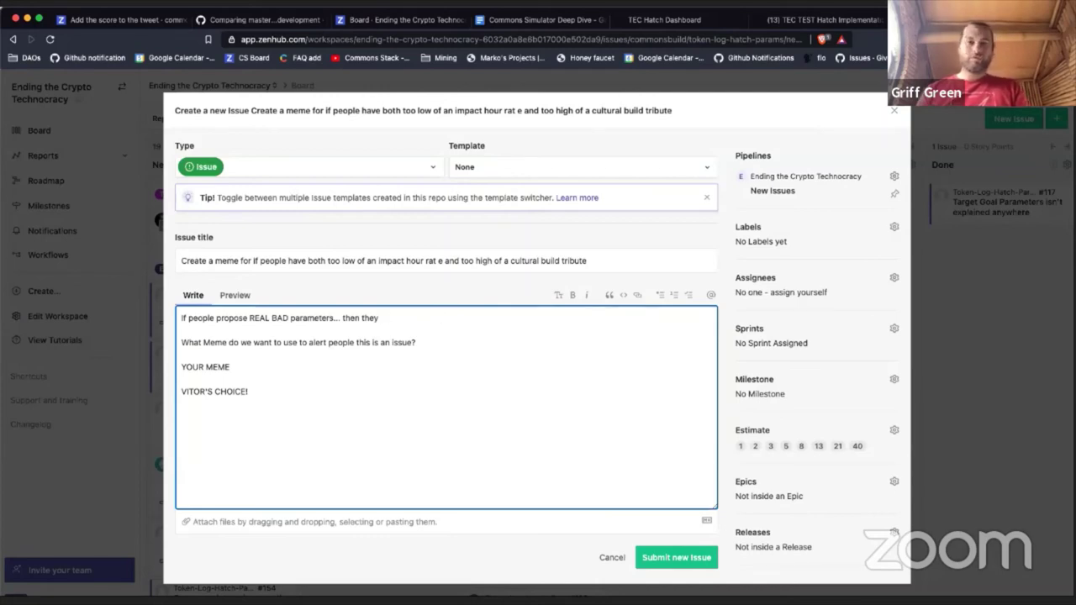
text(should get an )
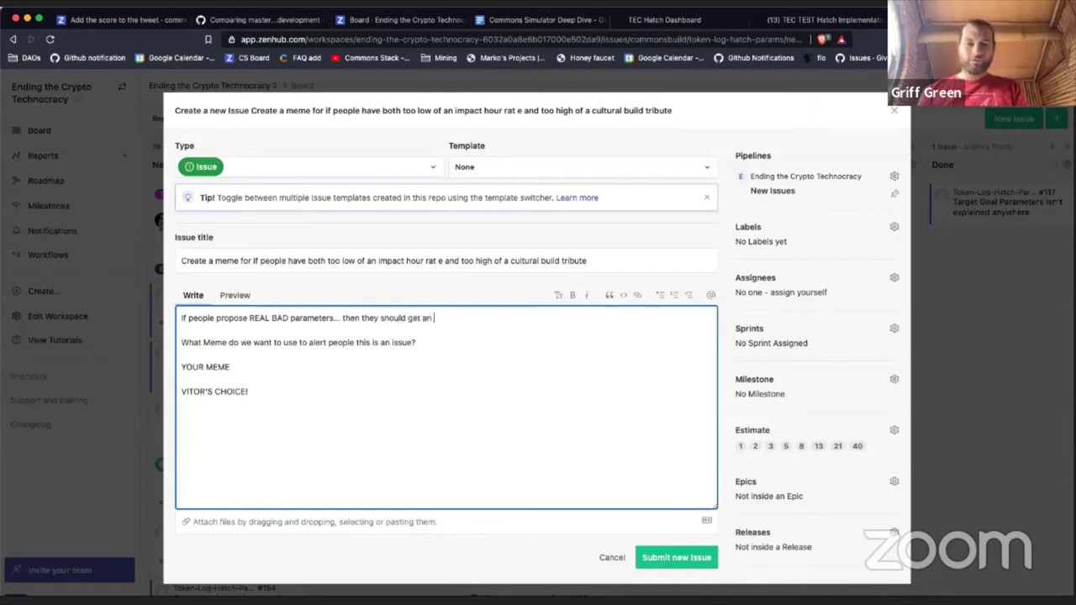
text(extra)
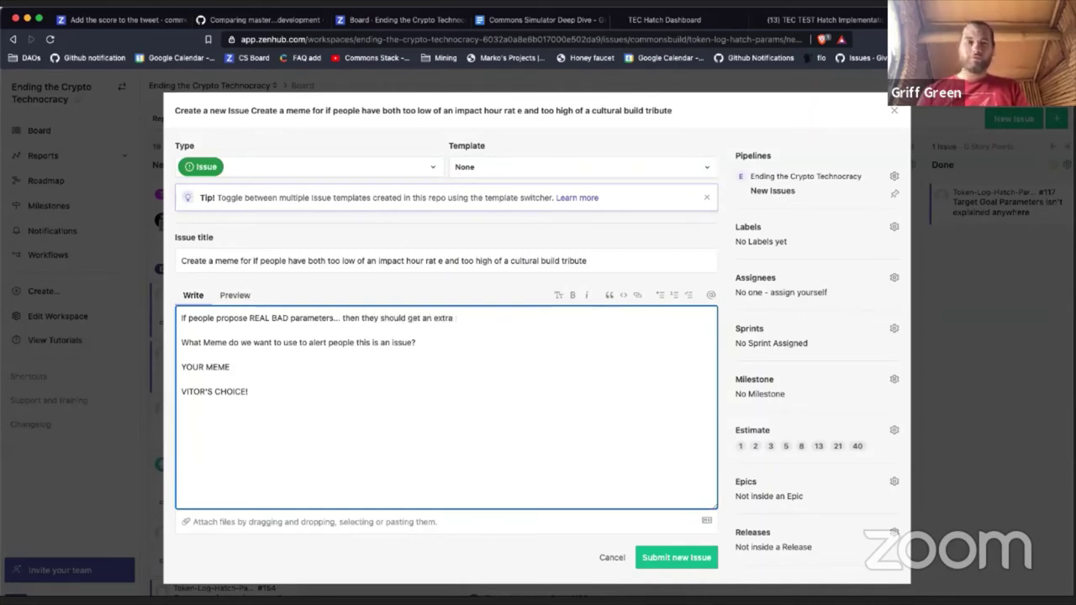
text( funny m)
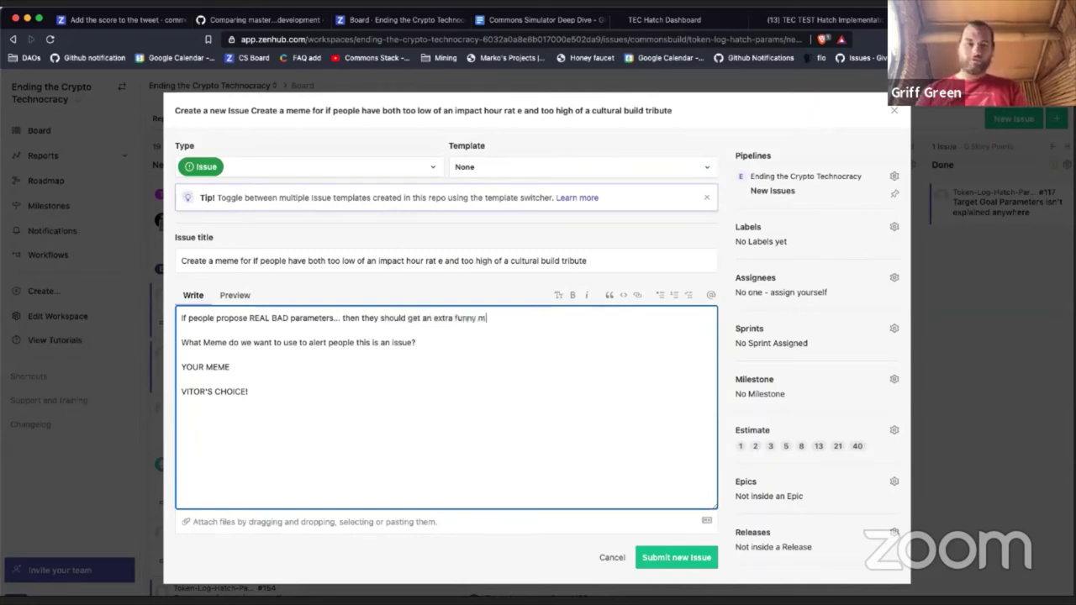
text(eme...)
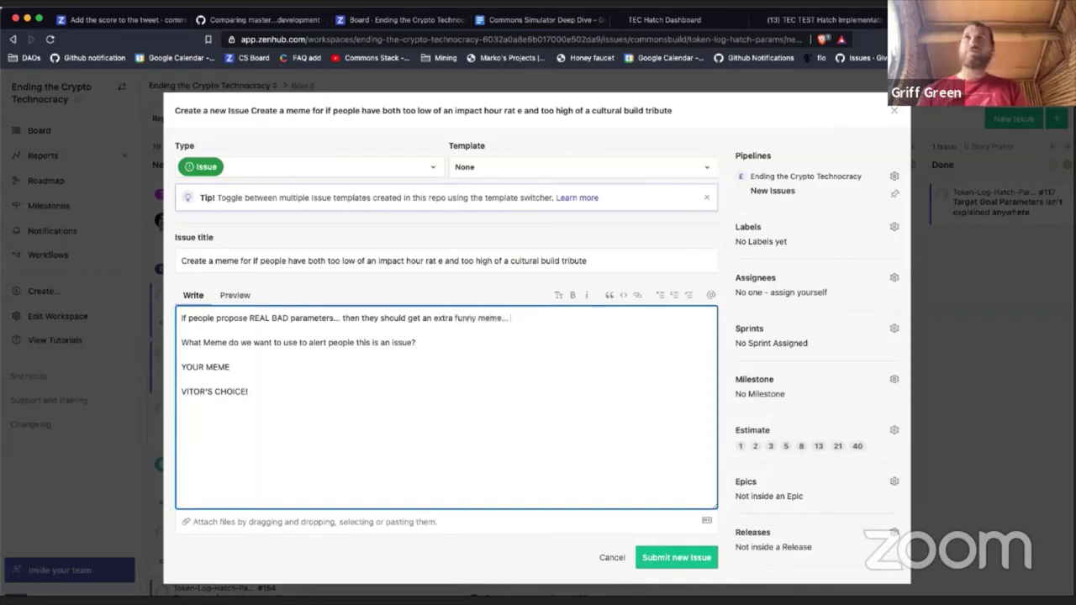
Step: Add the line 'It's like they aren't even trying... they're trying to create a really bad DAO'
key(Return)
key(Return)
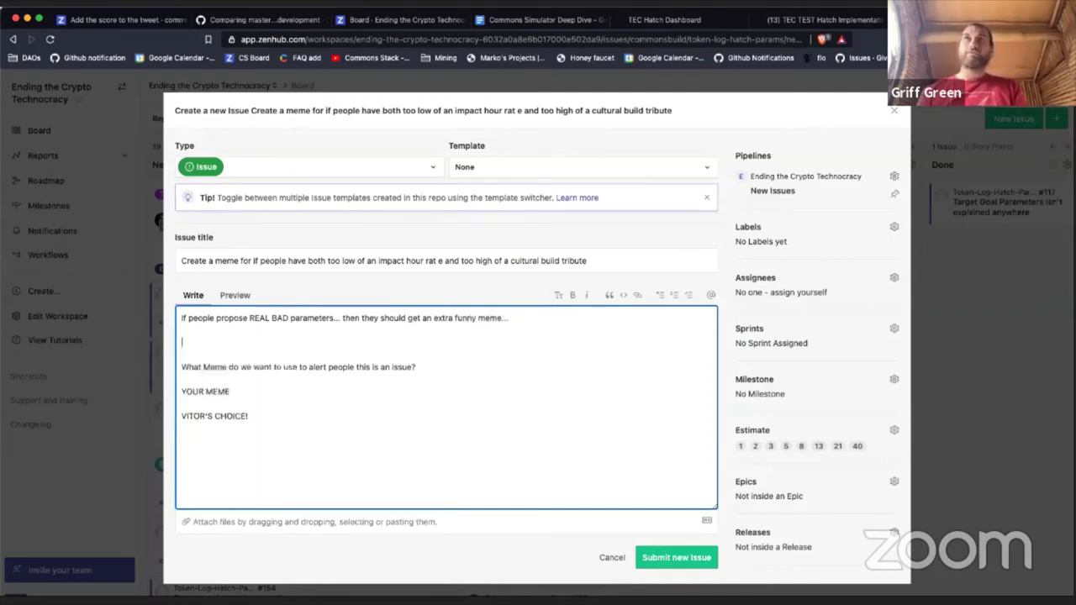
text(It's l)
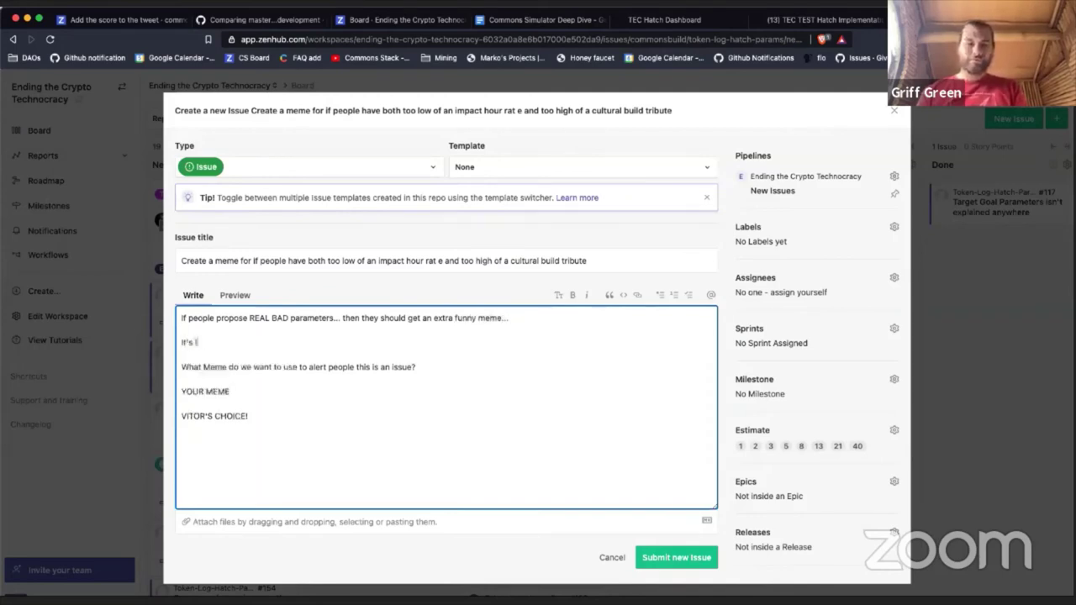
text(ike they aren')
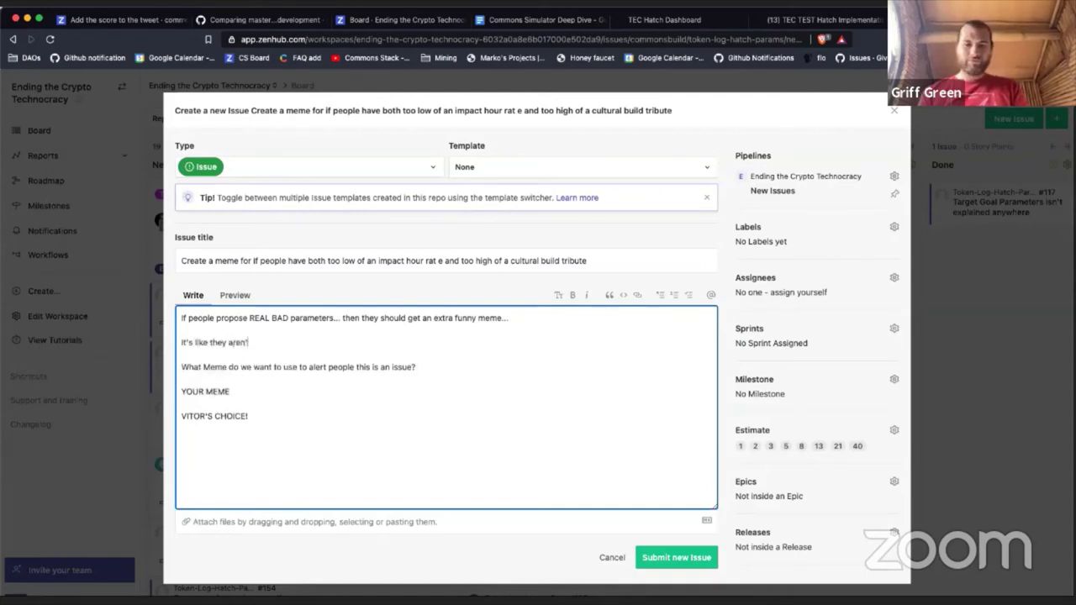
text(t even t)
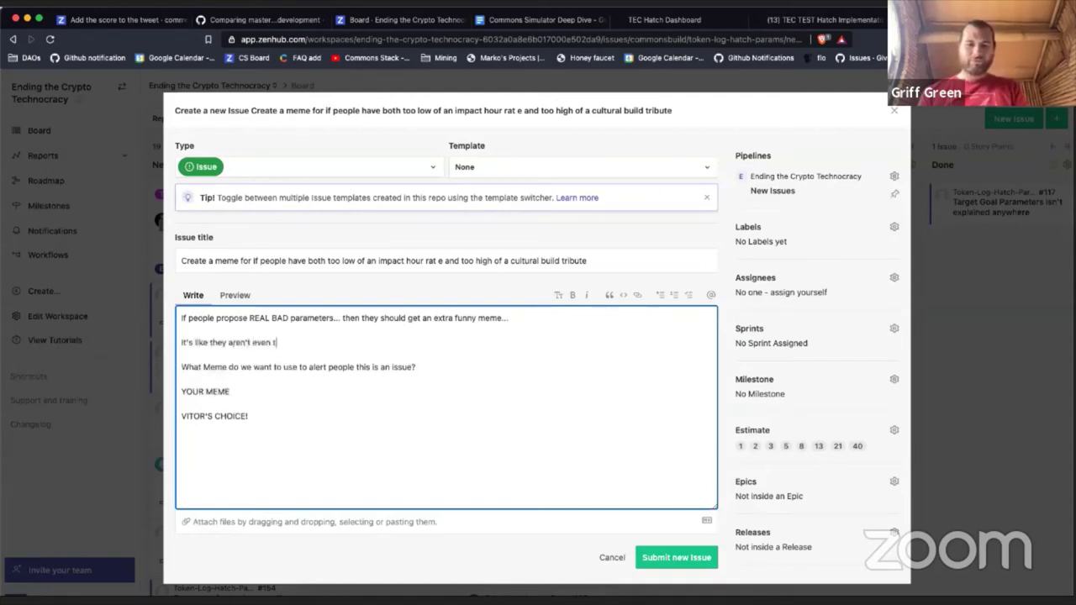
text(rying... or ma)
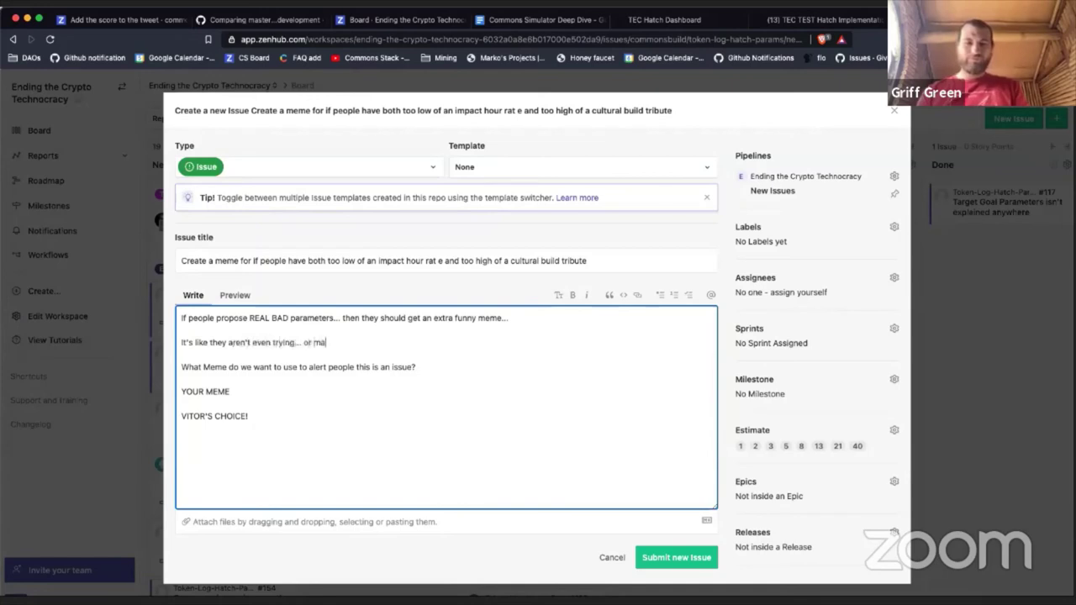
text(nbe... they)
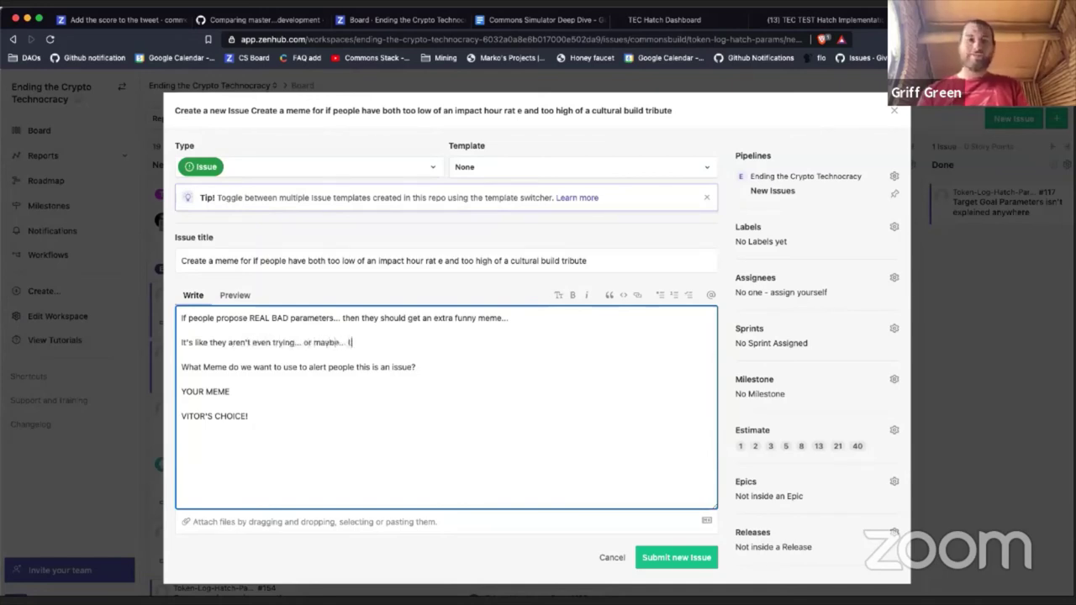
text('re tr)
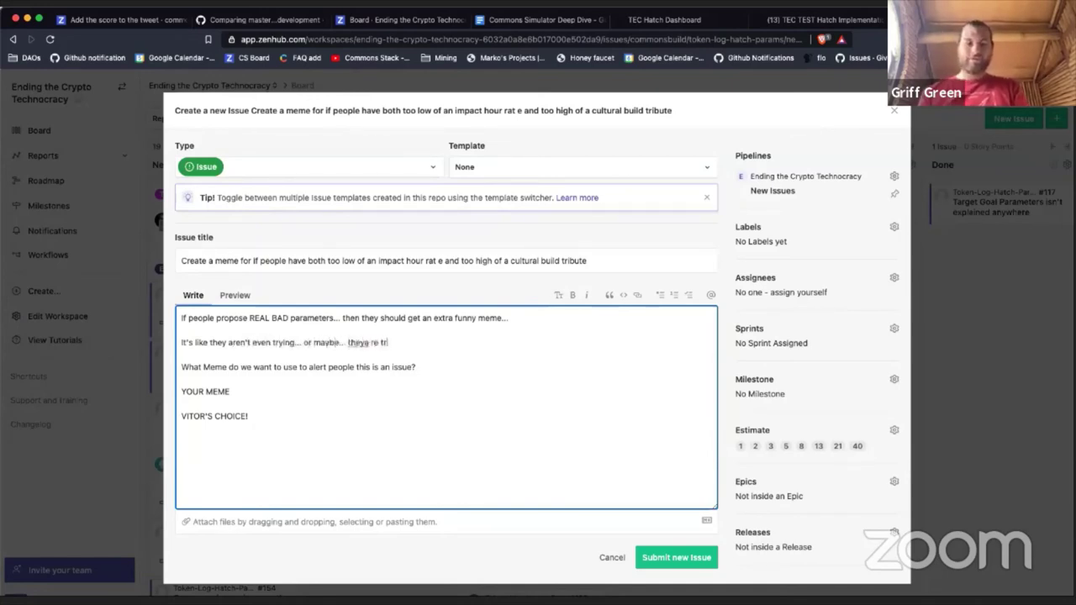
text(ying to cre)
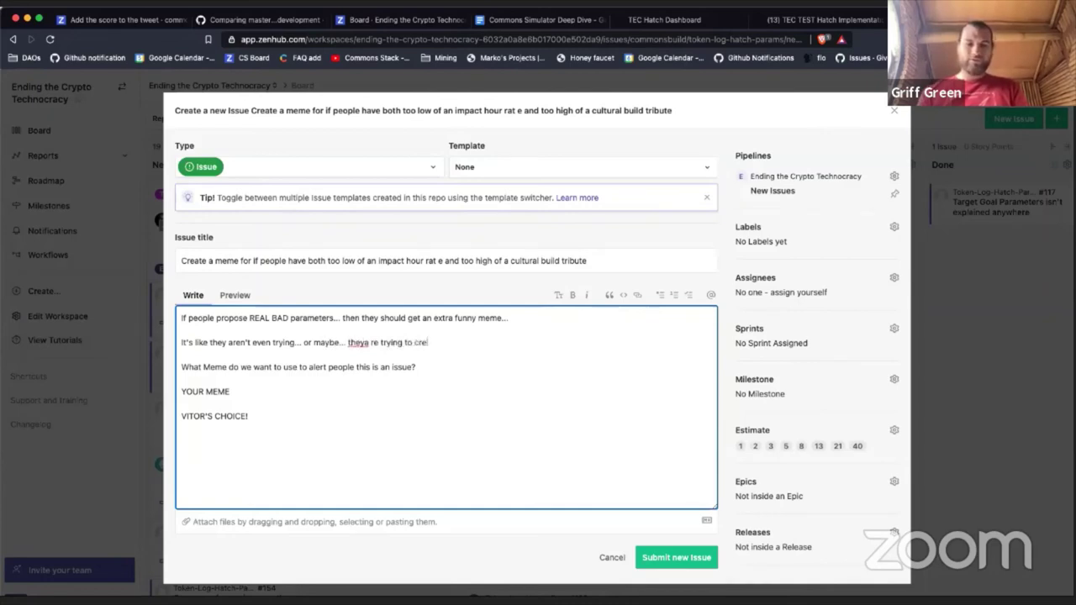
text(ate a really)
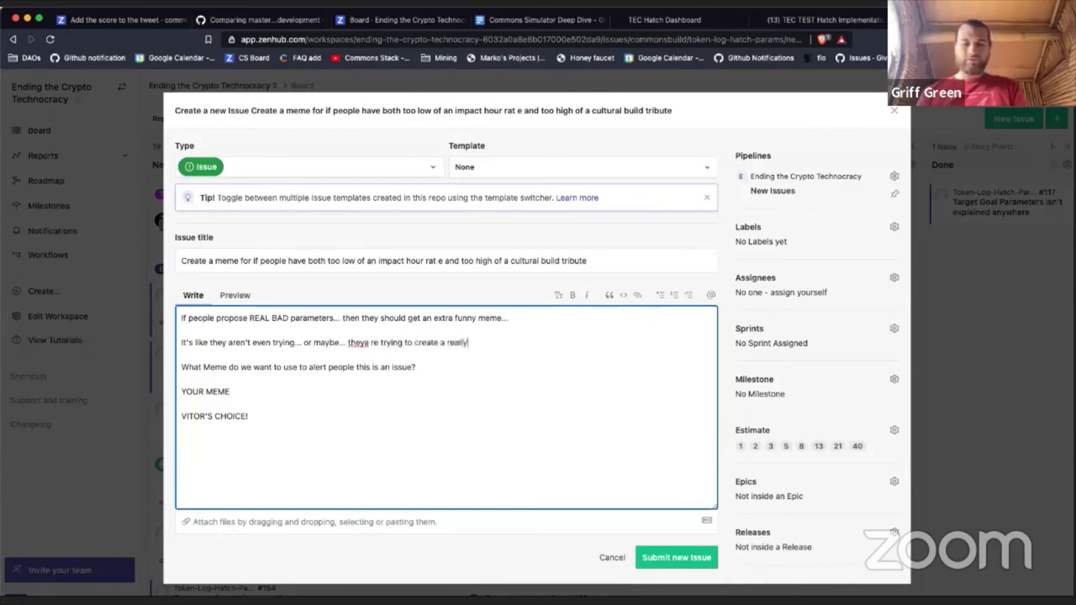
text( stupid)
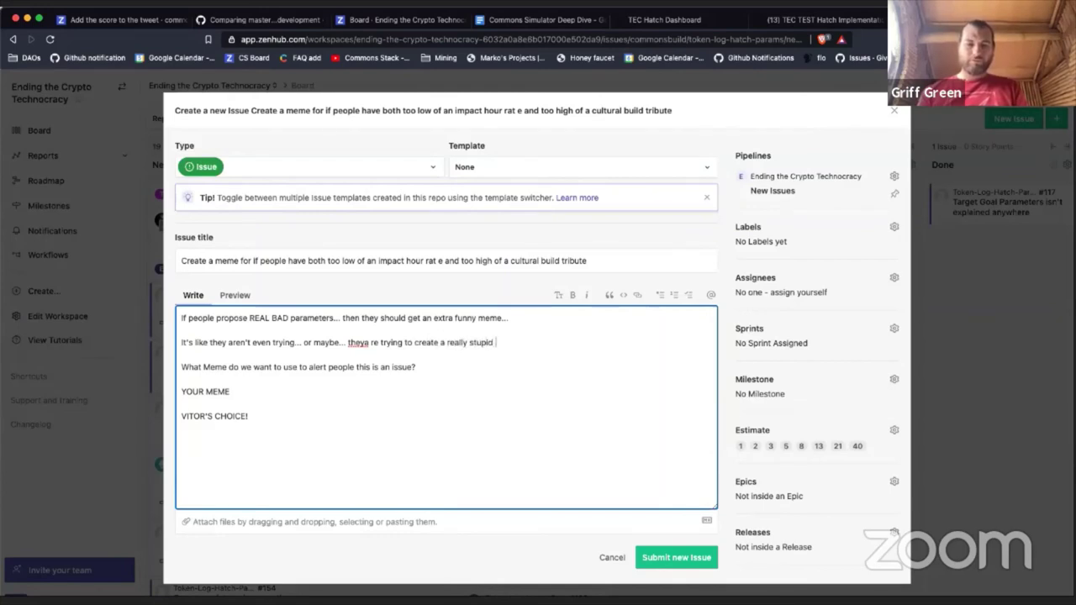
key(BackSpace)
key(BackSpace)
key(BackSpace)
key(BackSpace)
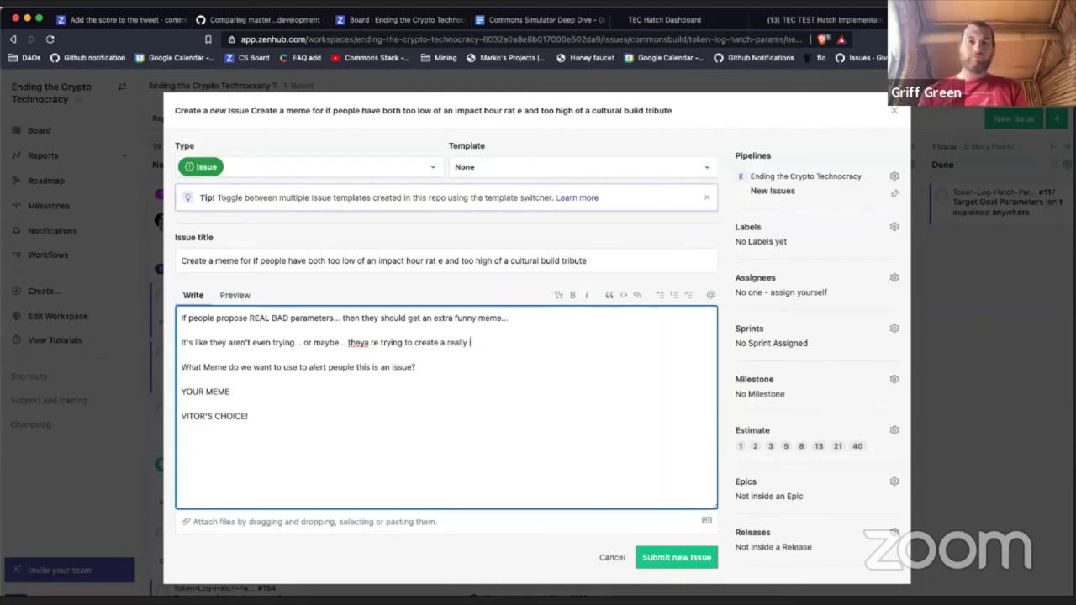
text(bad DAD ...)
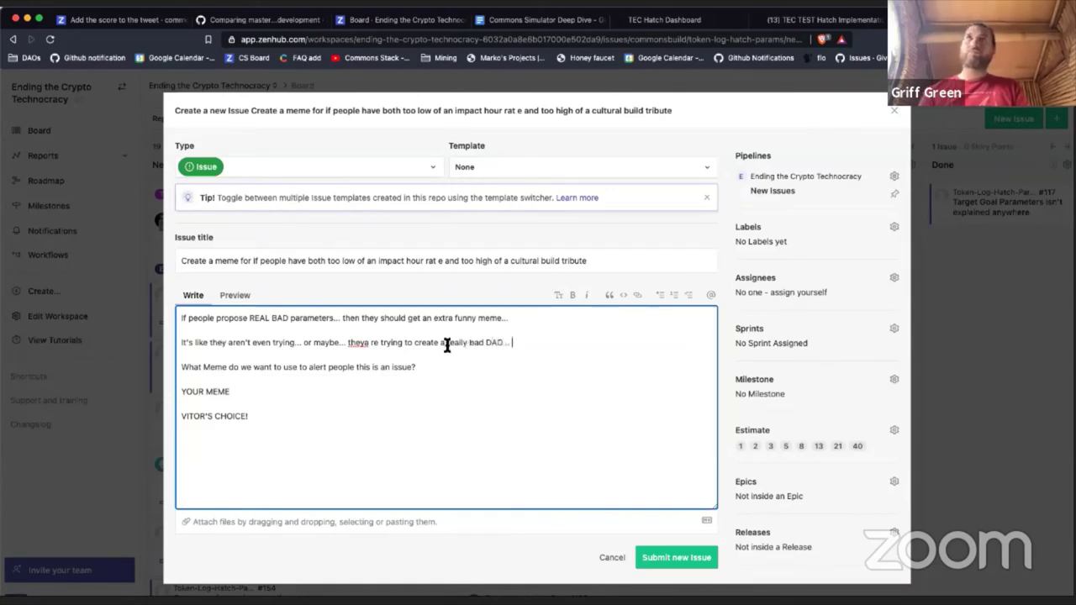
Step: Change they're to they are and reword the question to 'What Meme do we want to use for this?'
click(364, 342)
key(BackSpace)
text(a)
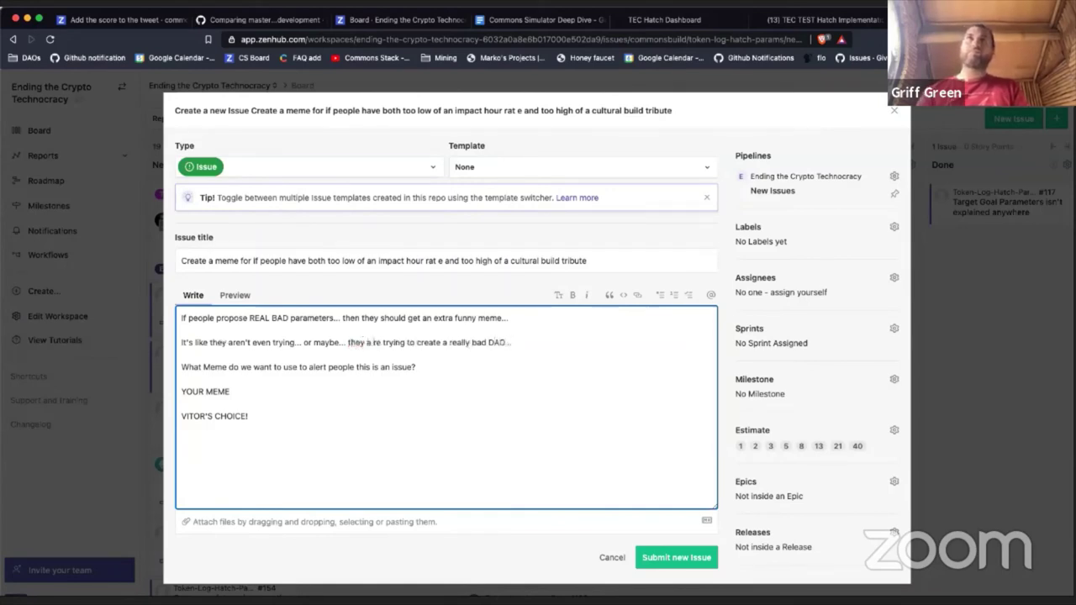
key(BackSpace)
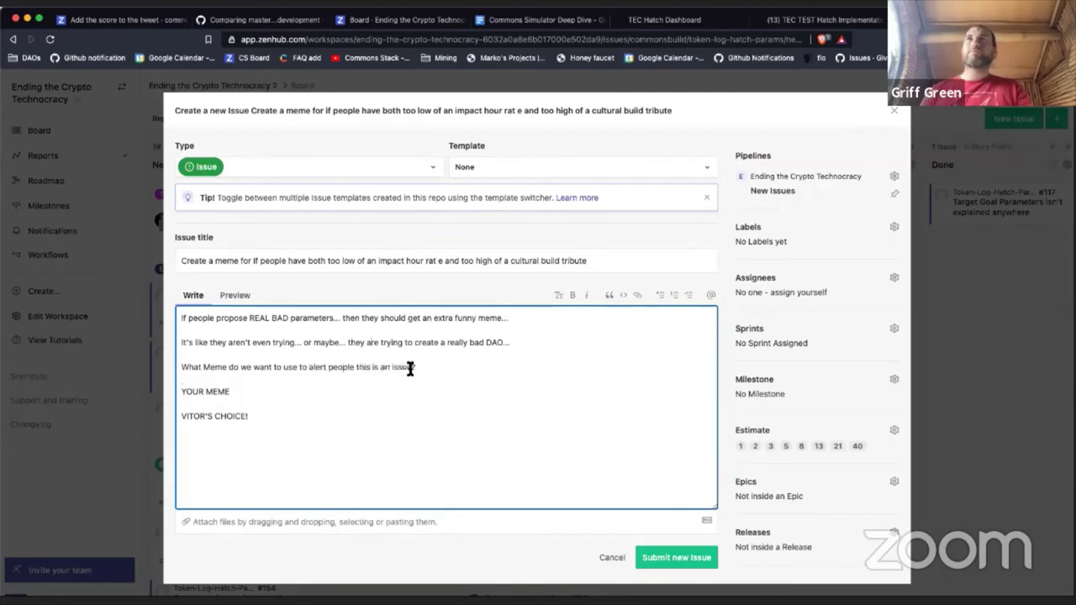
drag(412, 367, 309, 367)
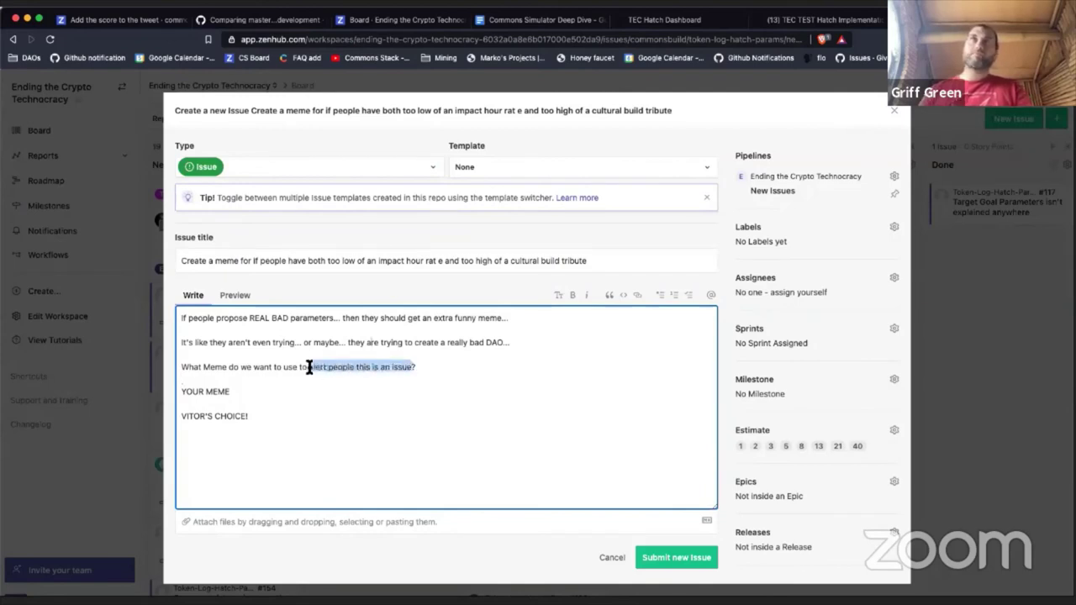
key(BackSpace)
key(BackSpace)
key(BackSpace)
key(BackSpace)
text(for th)
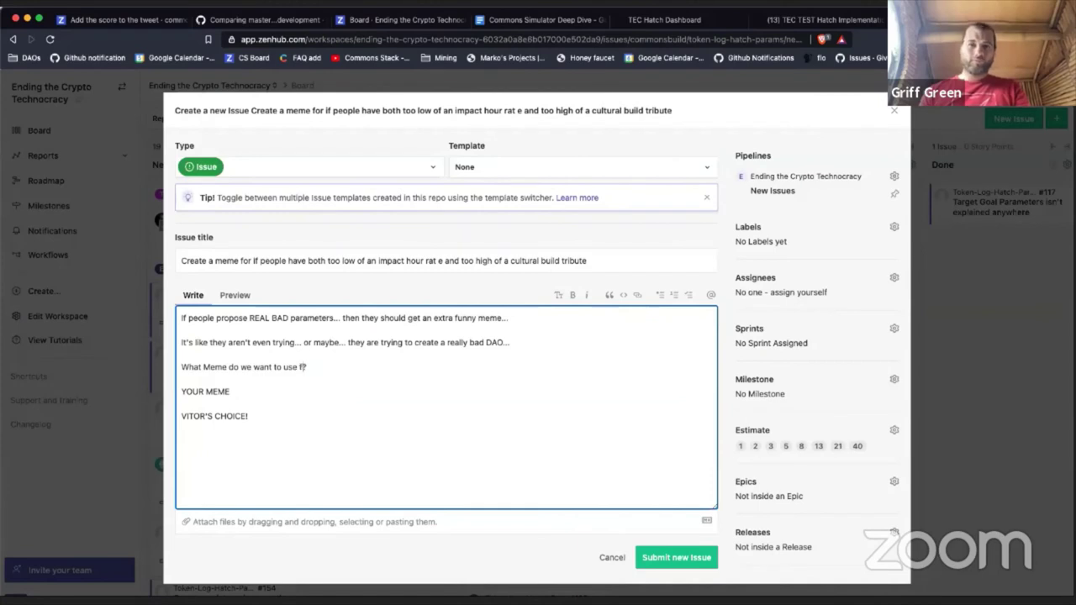
text(is)
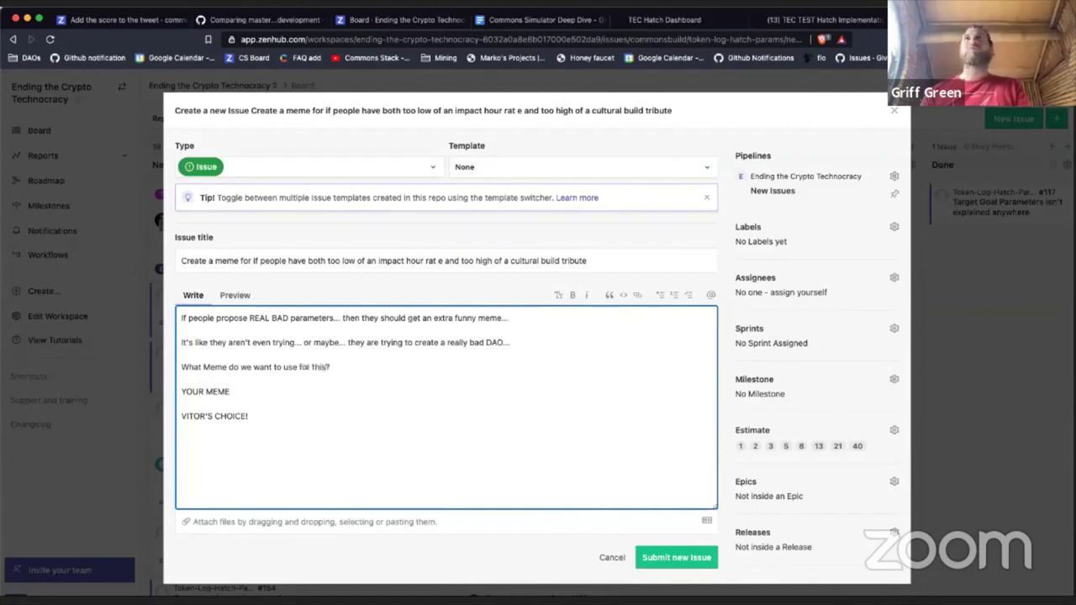
click(749, 274)
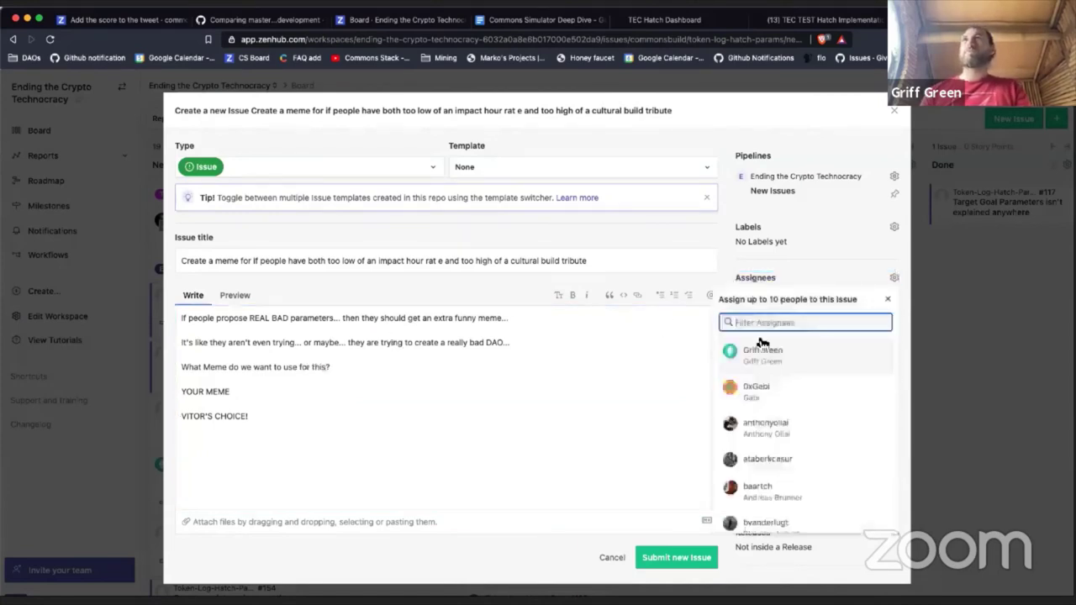
scroll(771, 412, down, 2)
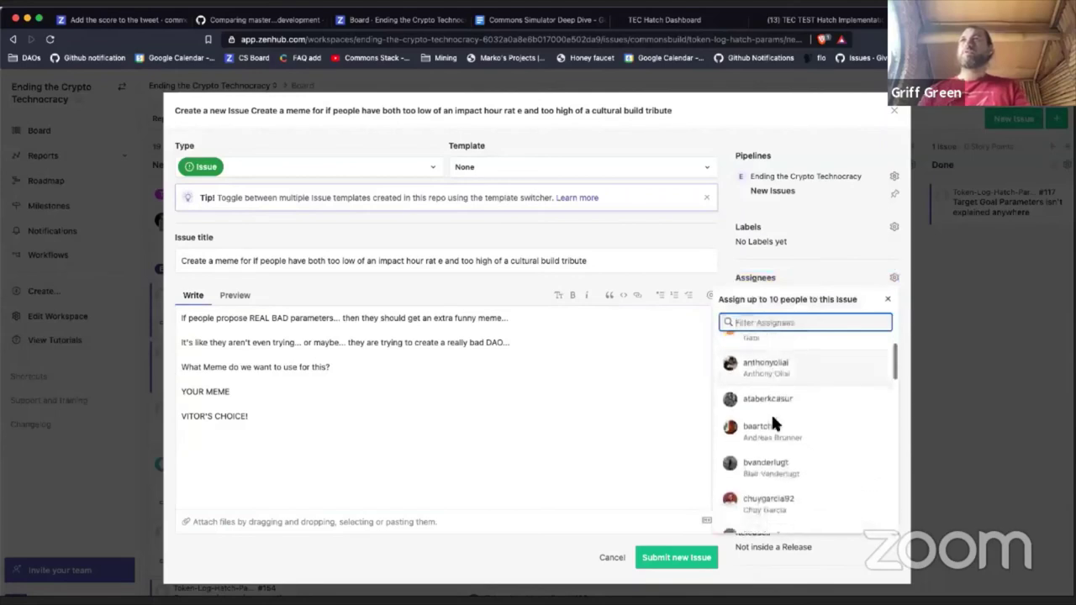
scroll(771, 412, down, 1)
click(782, 465)
scroll(782, 467, down, 1)
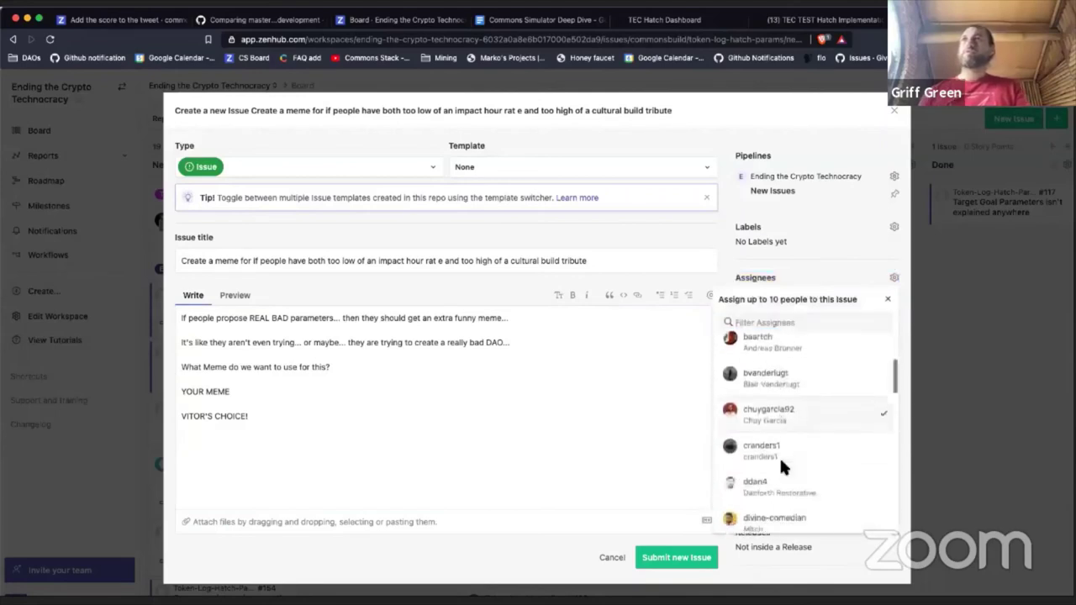
scroll(780, 459, down, 3)
click(779, 446)
scroll(776, 449, down, 1)
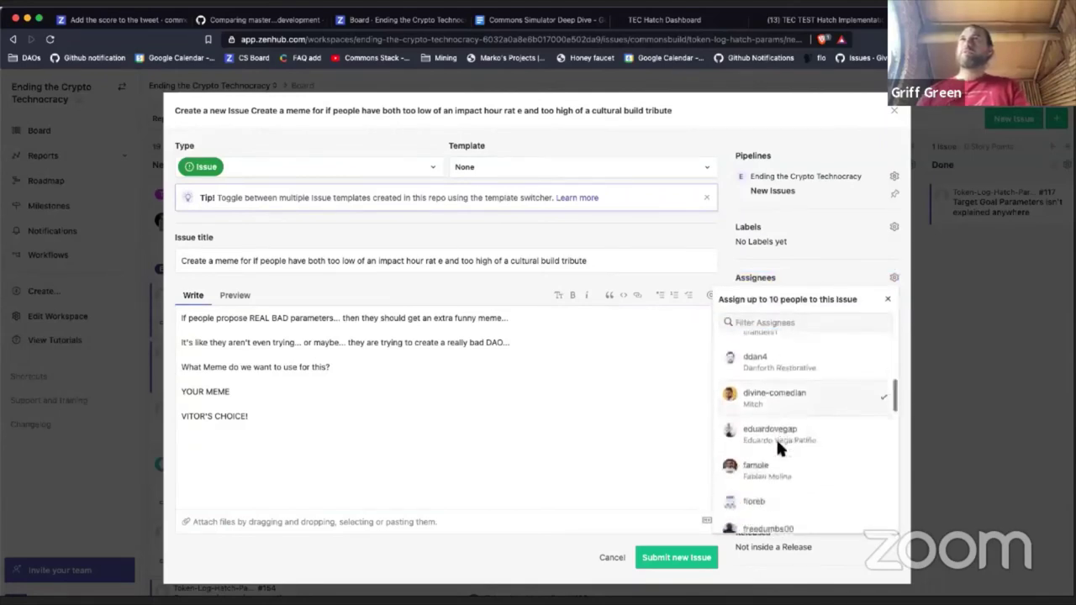
scroll(778, 458, down, 2)
click(781, 478)
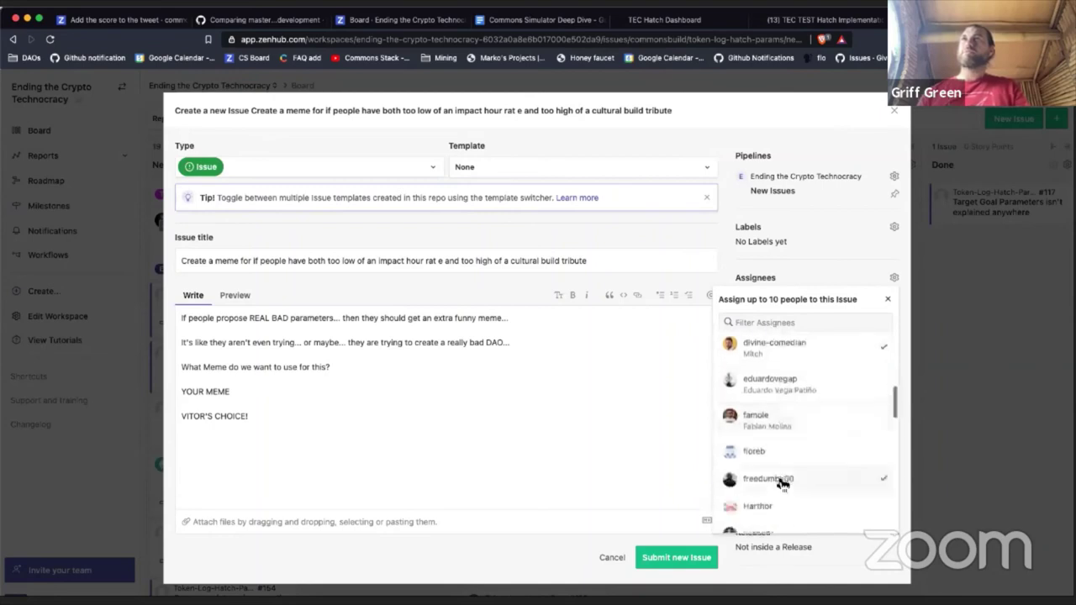
scroll(782, 481, down, 2)
click(781, 490)
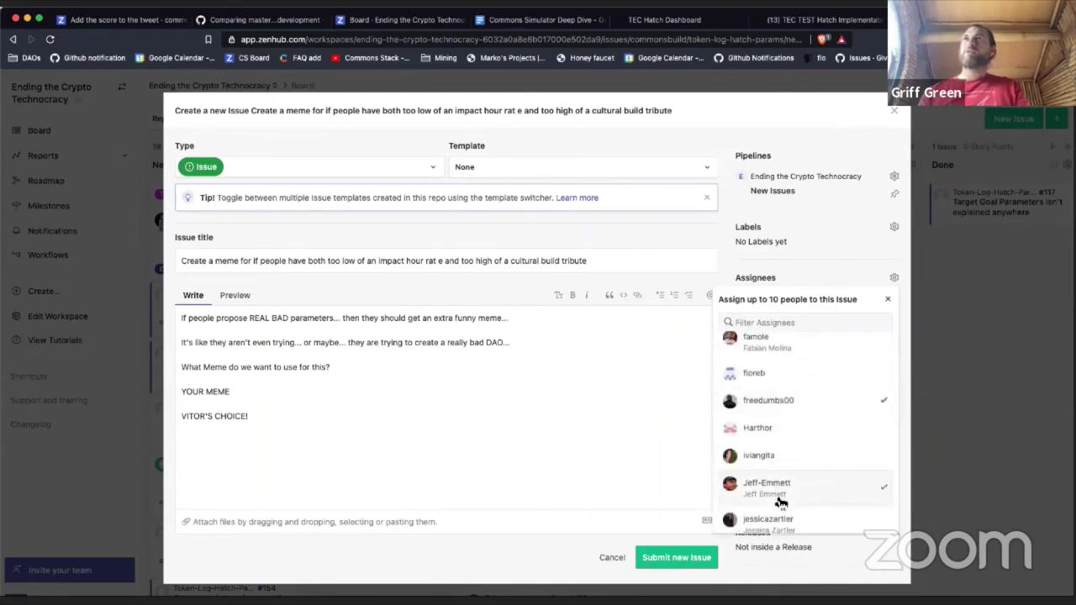
scroll(774, 490, down, 1)
Step: Untick one assignee, then tick six more teammates through the last one in the list
click(774, 454)
click(775, 484)
scroll(769, 484, down, 2)
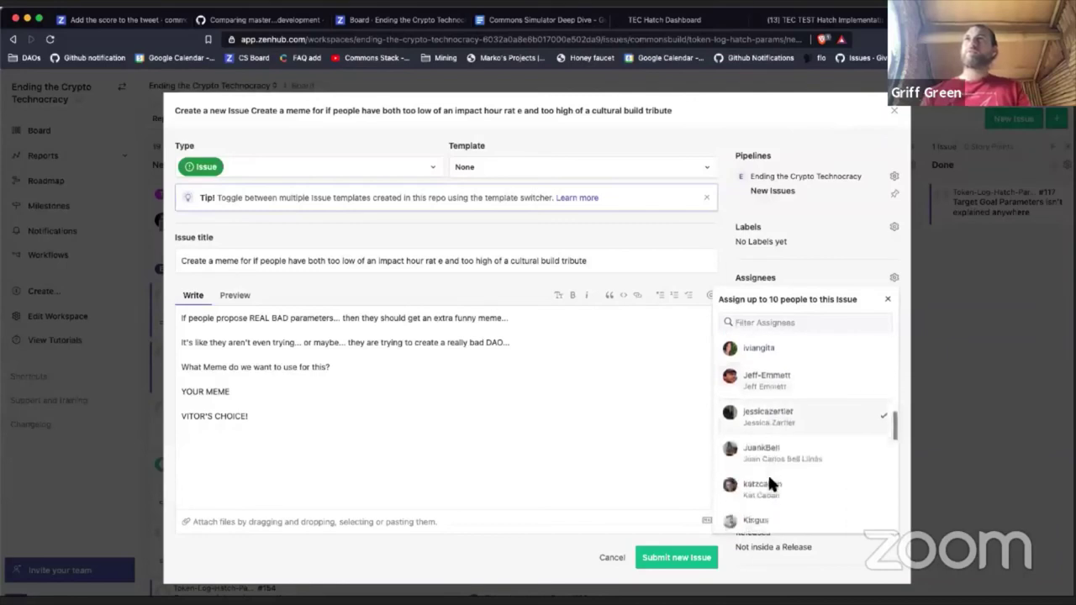
scroll(772, 480, down, 3)
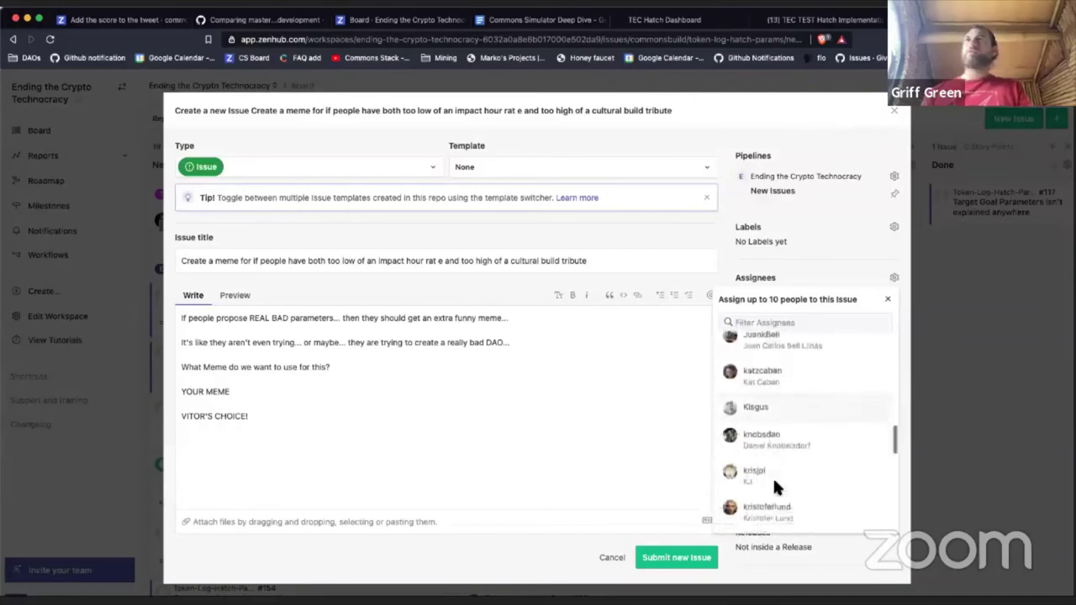
scroll(773, 476, up, 1)
click(772, 393)
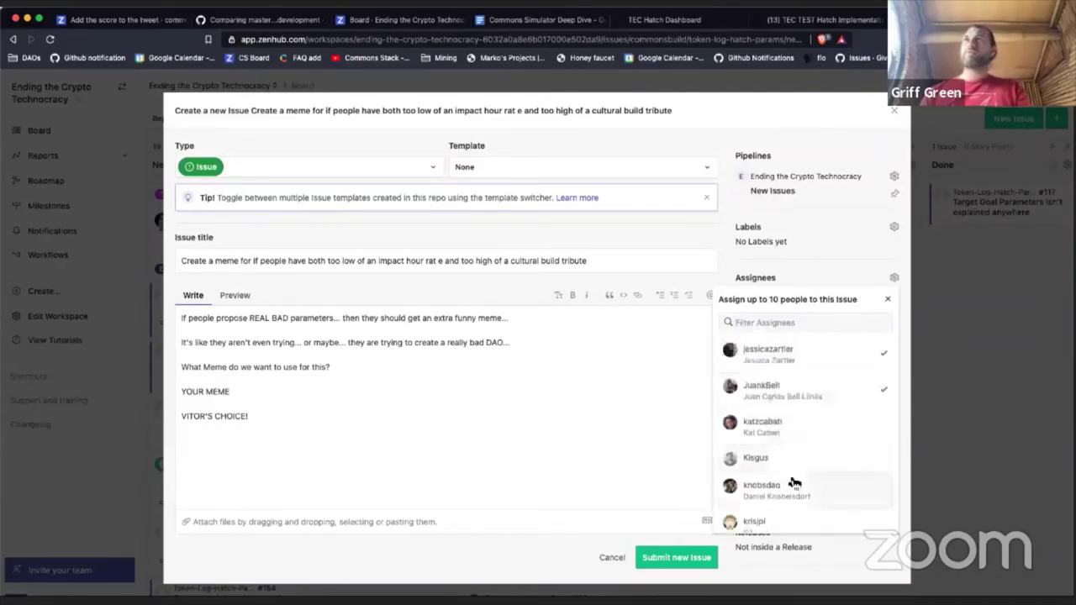
scroll(791, 471, down, 4)
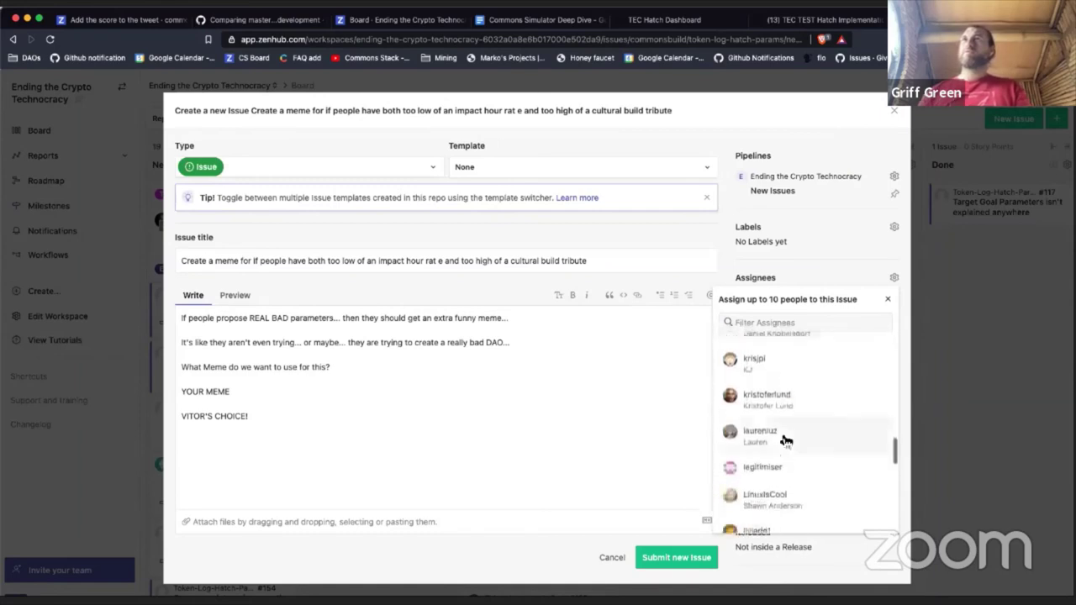
scroll(785, 440, down, 1)
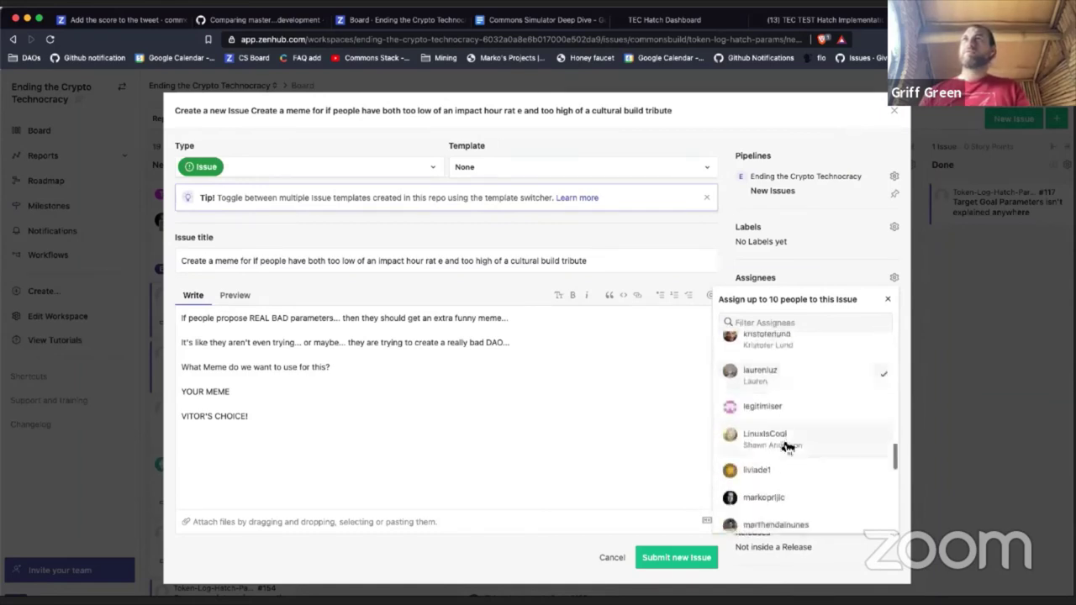
scroll(786, 475, down, 1)
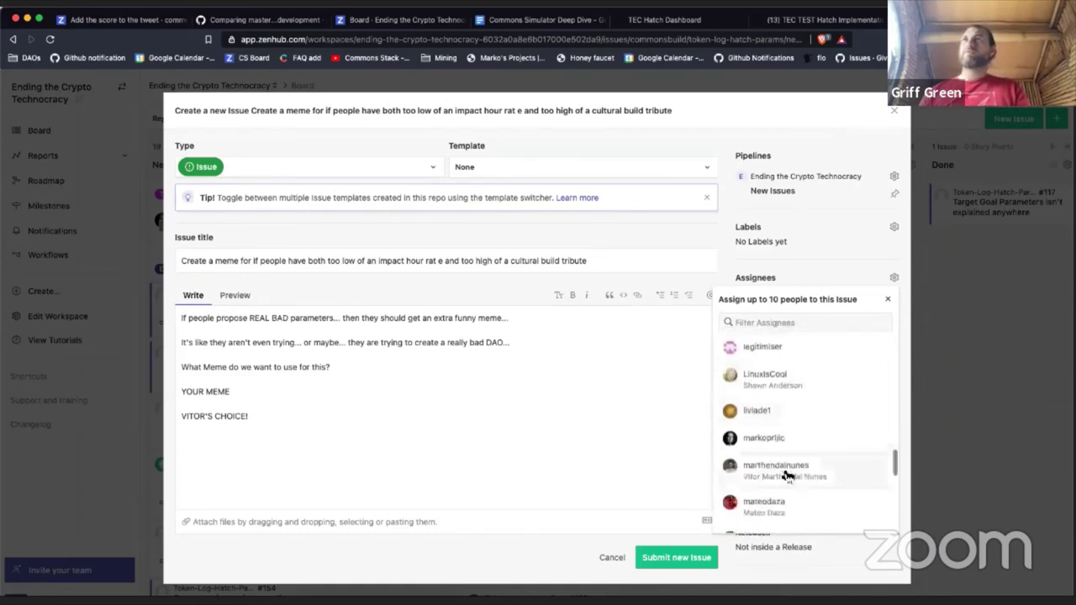
click(781, 469)
scroll(781, 469, down, 2)
click(771, 430)
scroll(771, 429, down, 1)
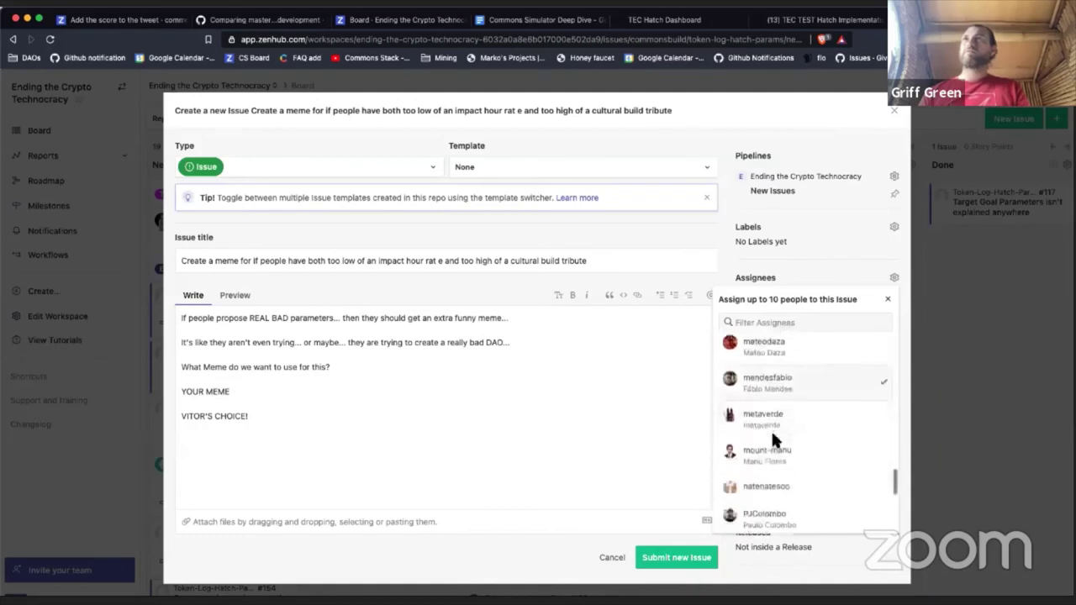
scroll(774, 437, down, 1)
click(774, 439)
scroll(774, 441, down, 1)
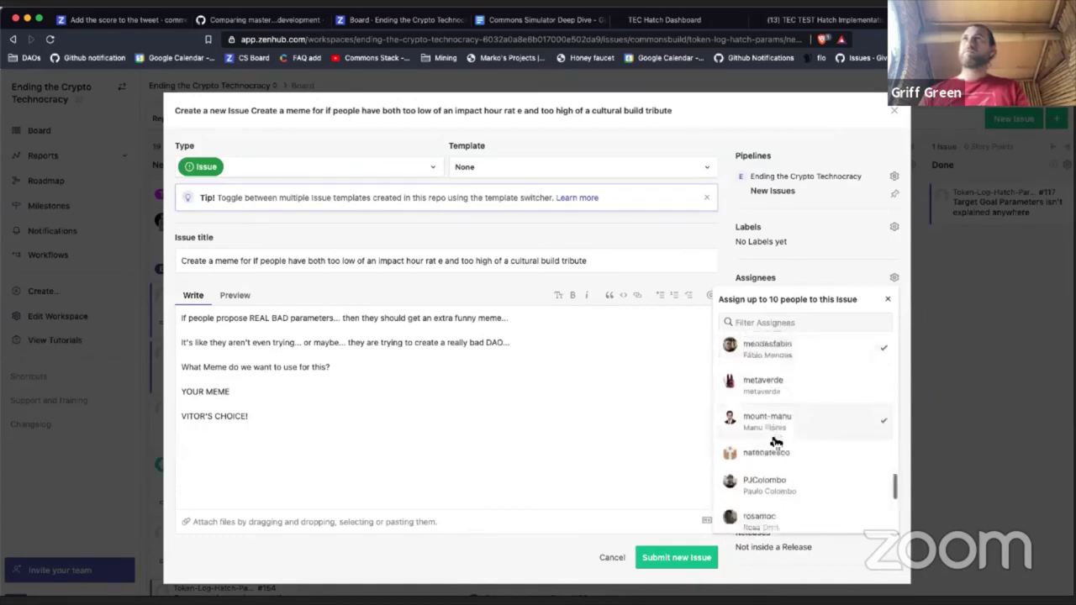
scroll(773, 439, down, 3)
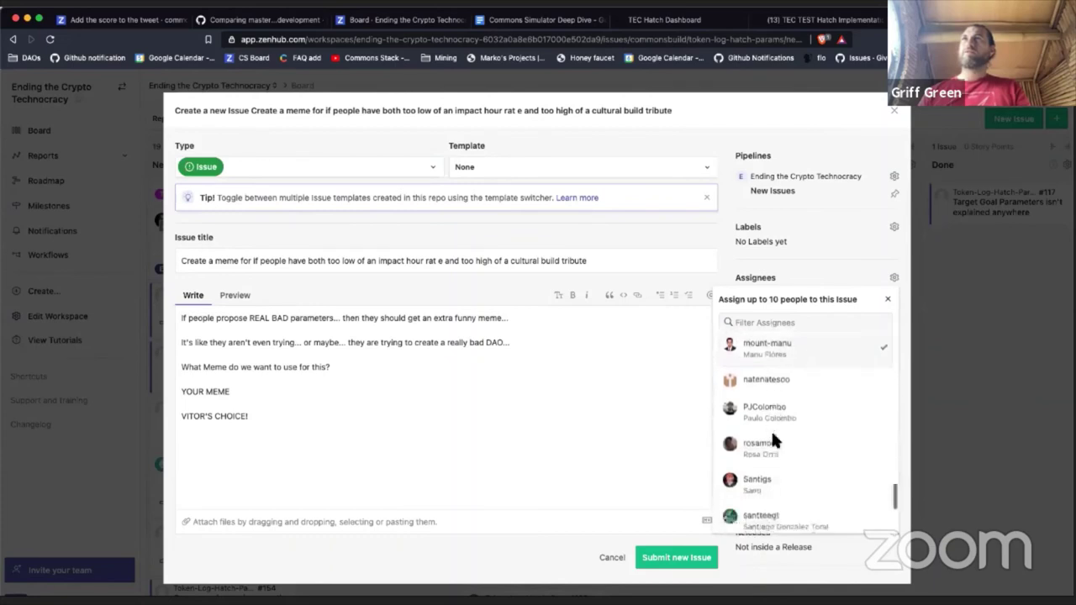
scroll(772, 429, down, 2)
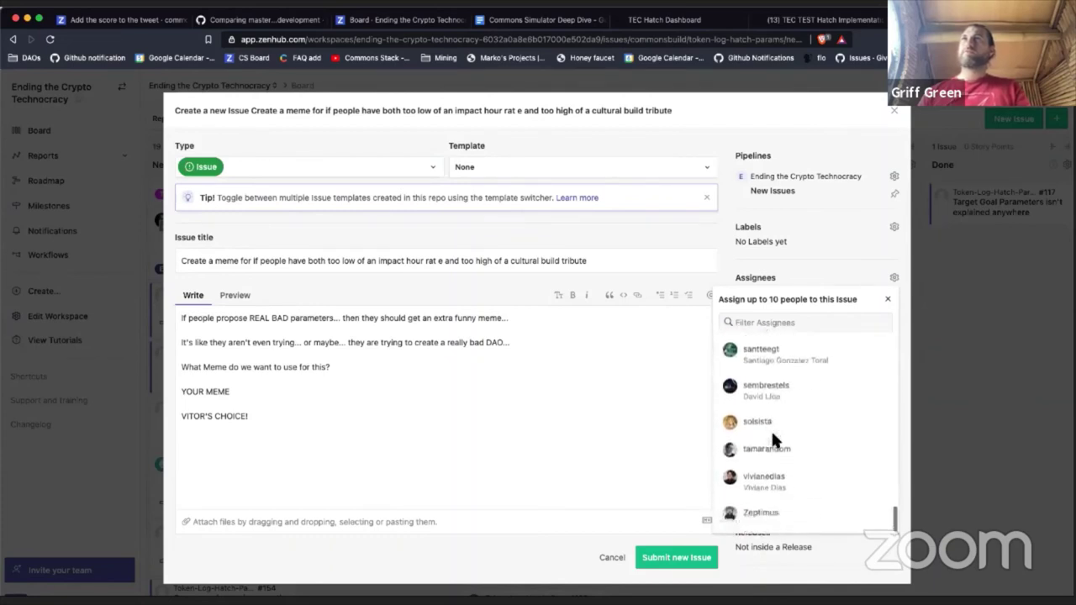
click(774, 521)
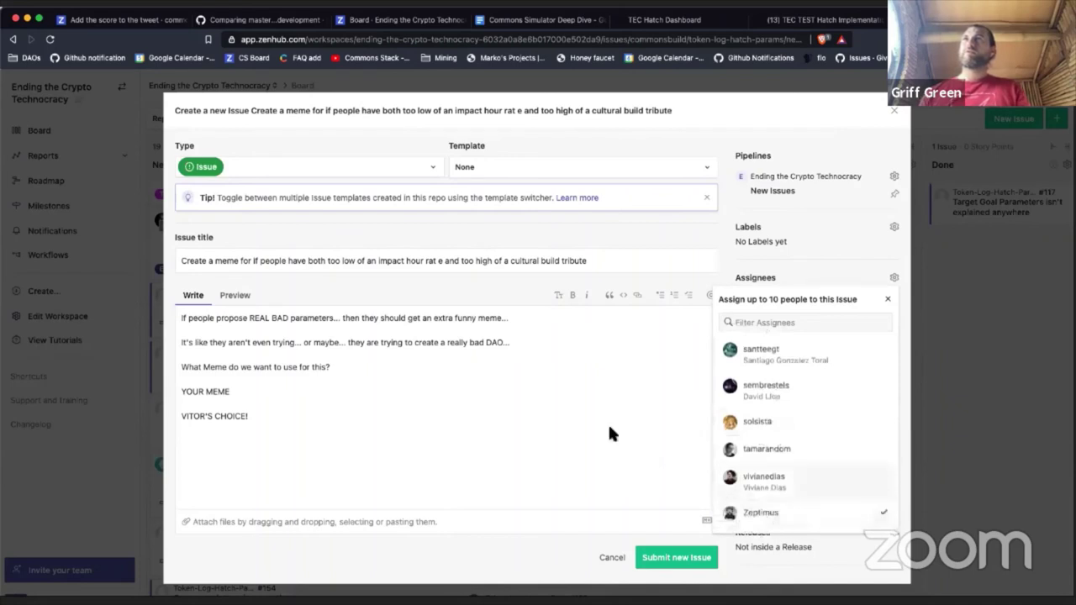
Step: Reopen the assignee list with the filter reset and tick three more teammates
click(632, 115)
click(761, 283)
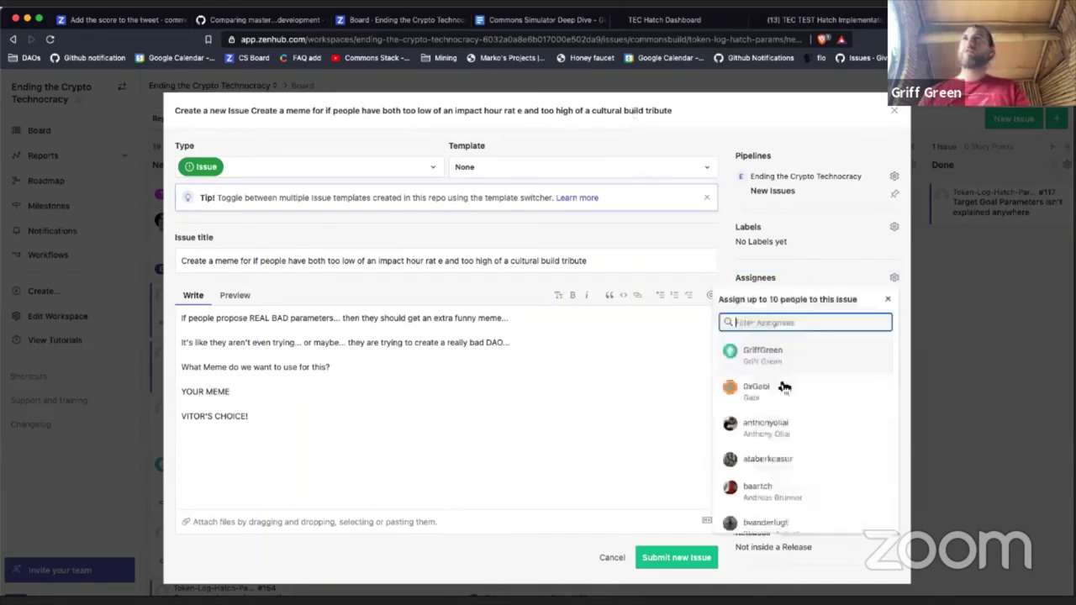
scroll(795, 454, down, 1)
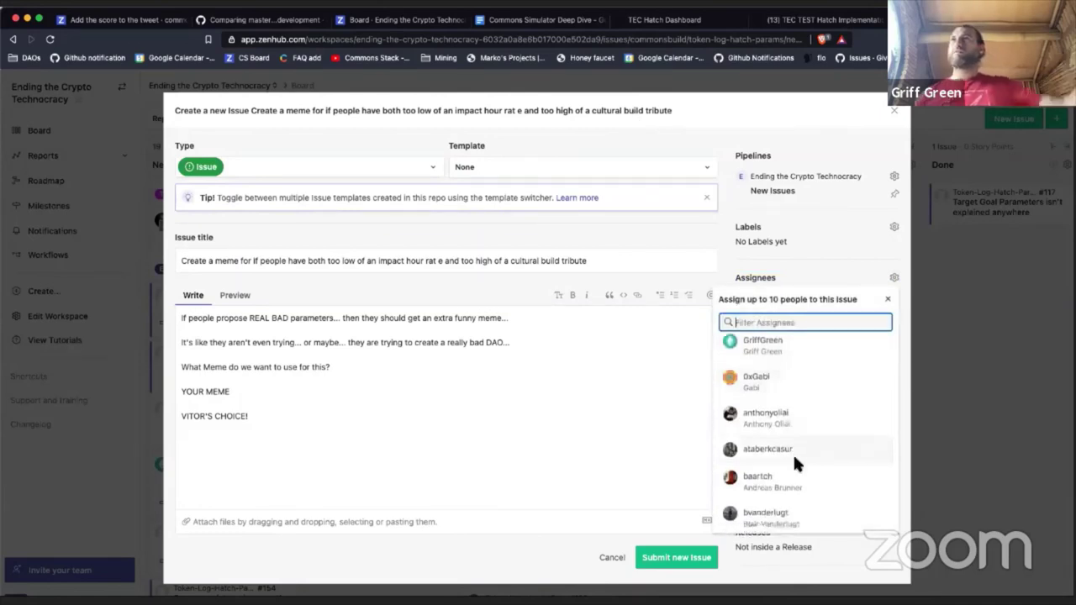
scroll(793, 452, down, 3)
click(793, 452)
scroll(790, 442, down, 2)
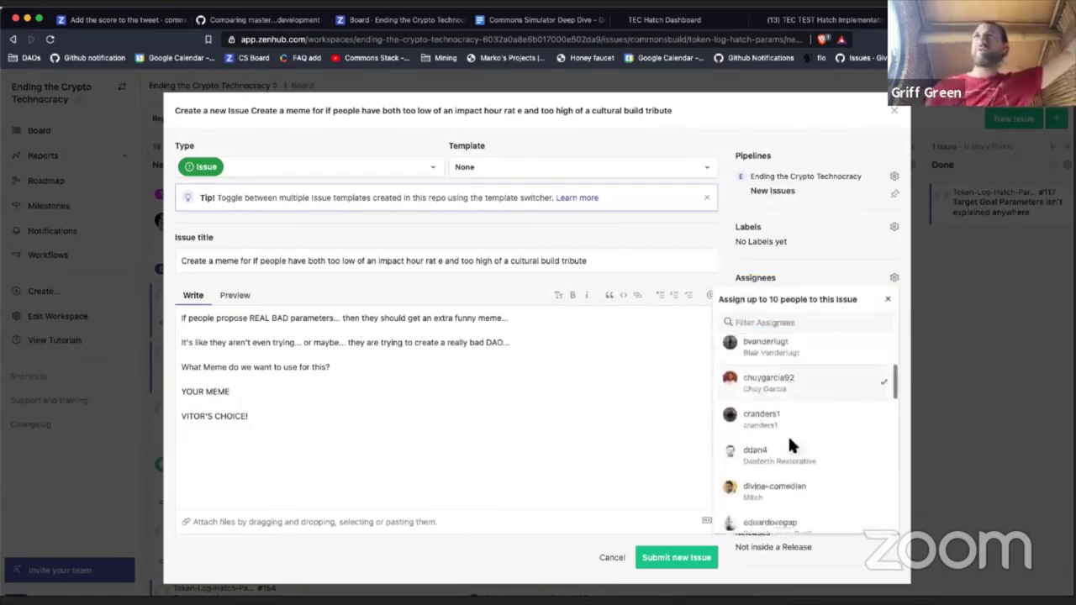
scroll(788, 433, down, 5)
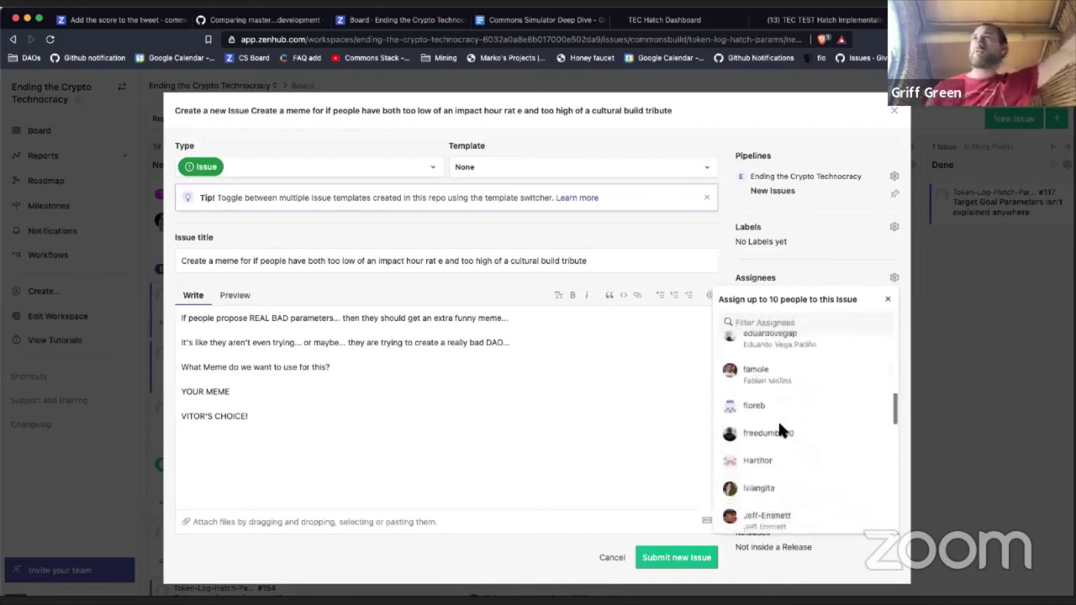
scroll(778, 429, down, 1)
click(769, 391)
scroll(768, 384, down, 1)
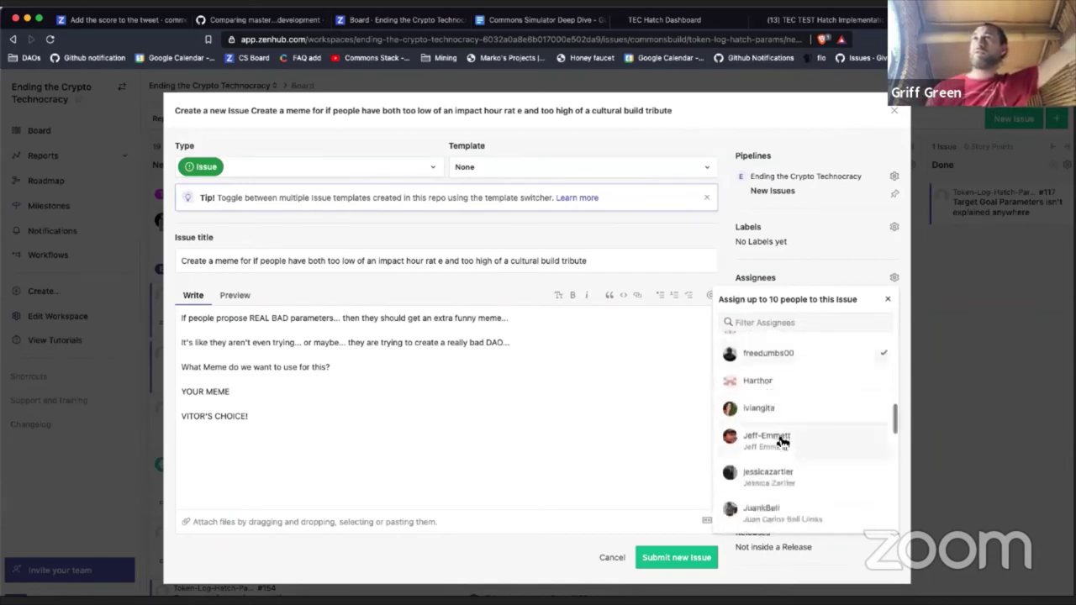
click(783, 476)
Step: Tick five further teammates down to the last one, then close the assignee picker
scroll(781, 476, down, 1)
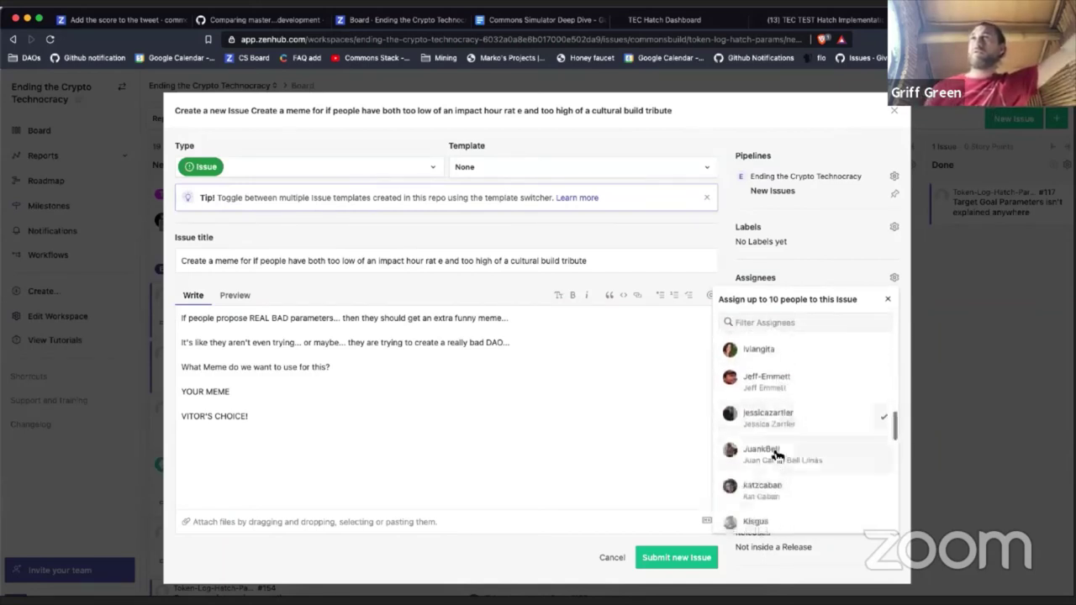
scroll(776, 455, down, 6)
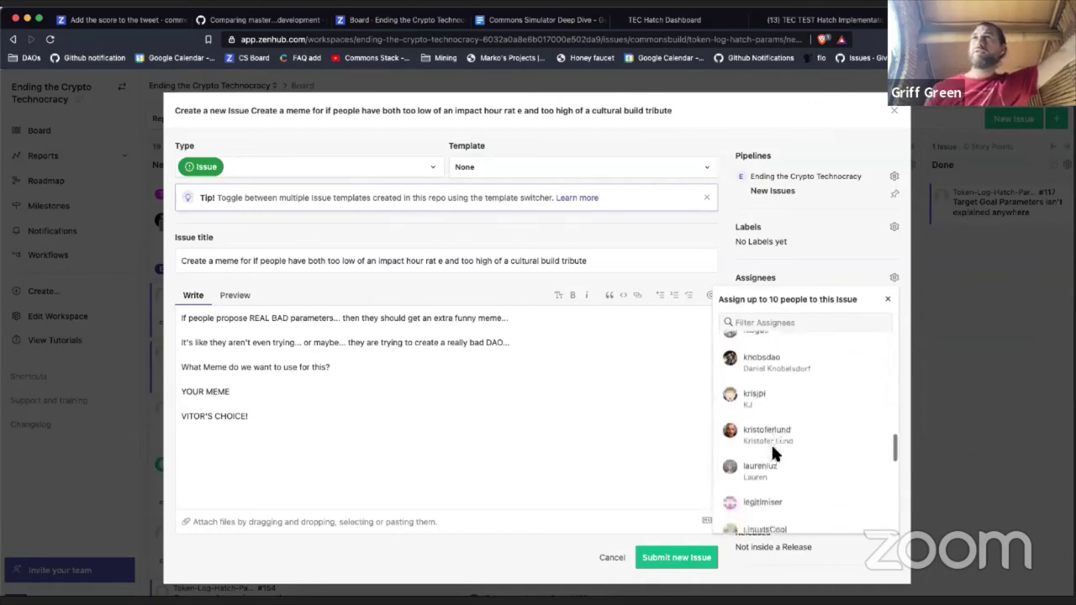
scroll(773, 450, down, 2)
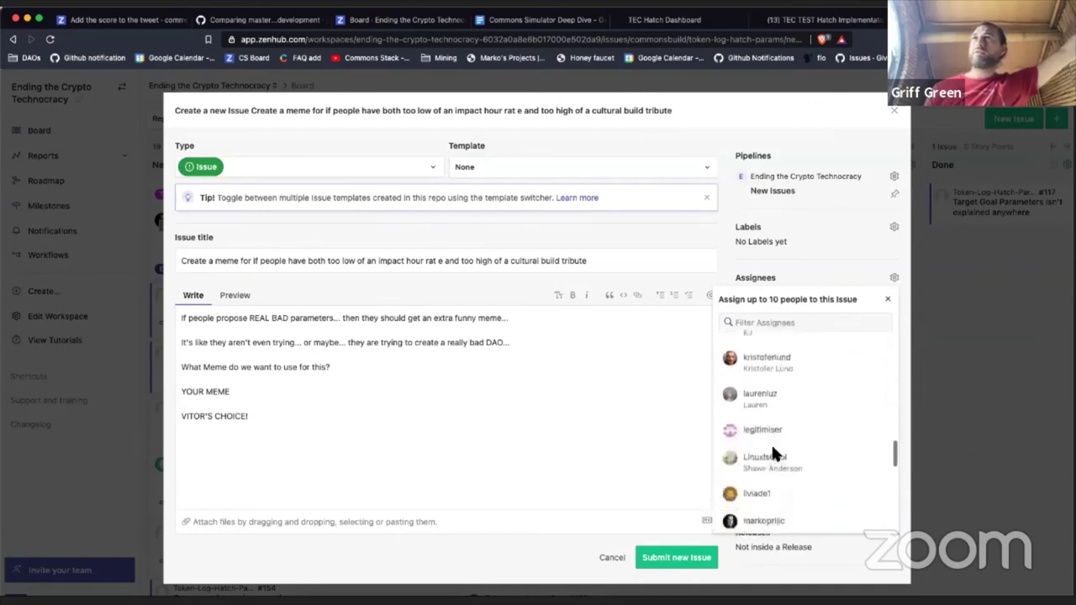
click(767, 376)
click(783, 402)
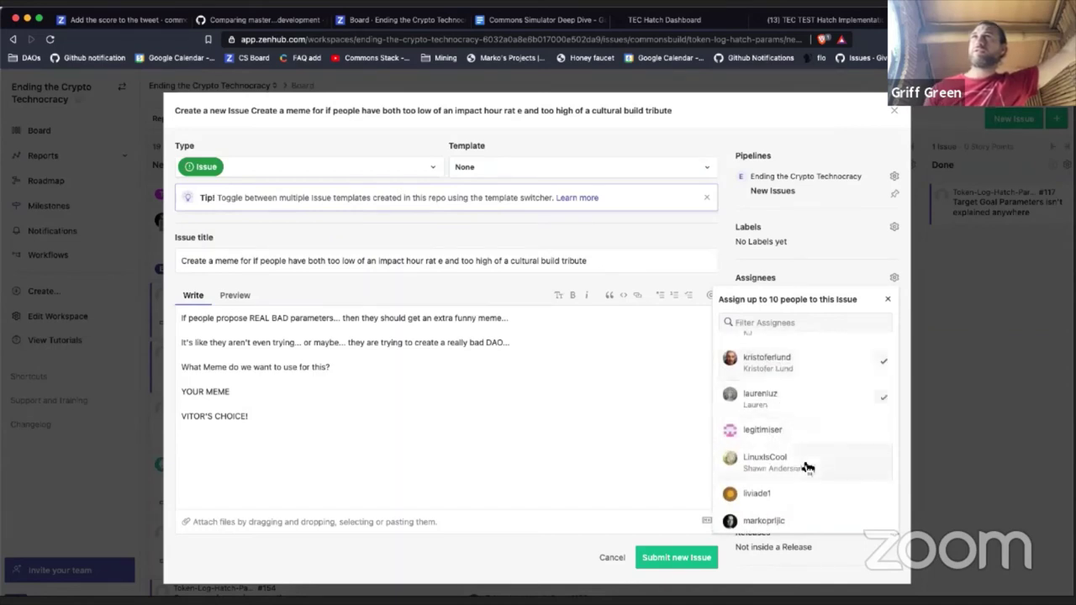
scroll(805, 465, down, 4)
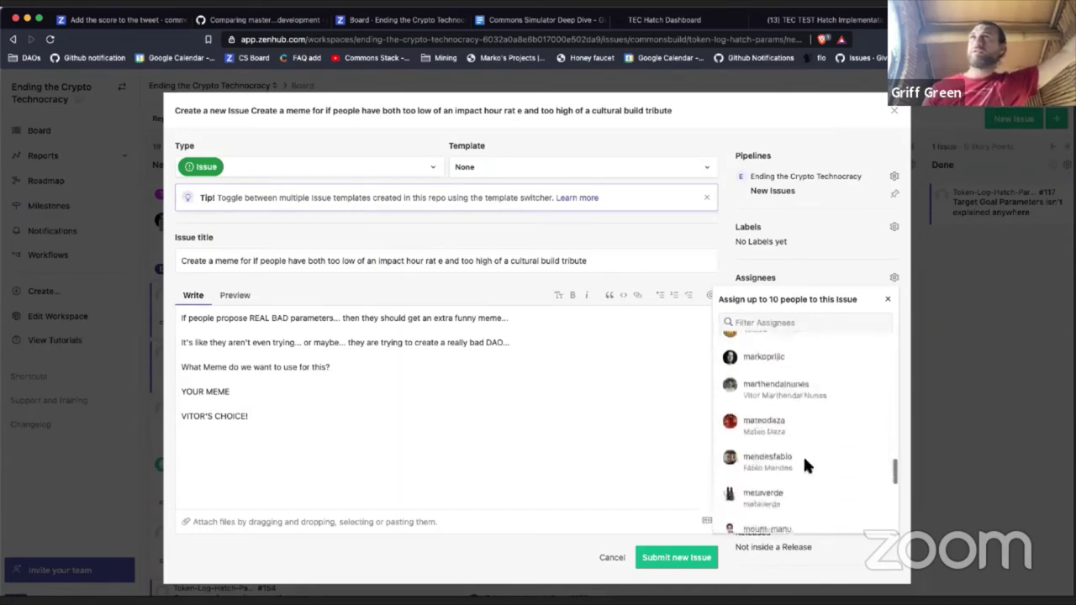
scroll(805, 460, down, 1)
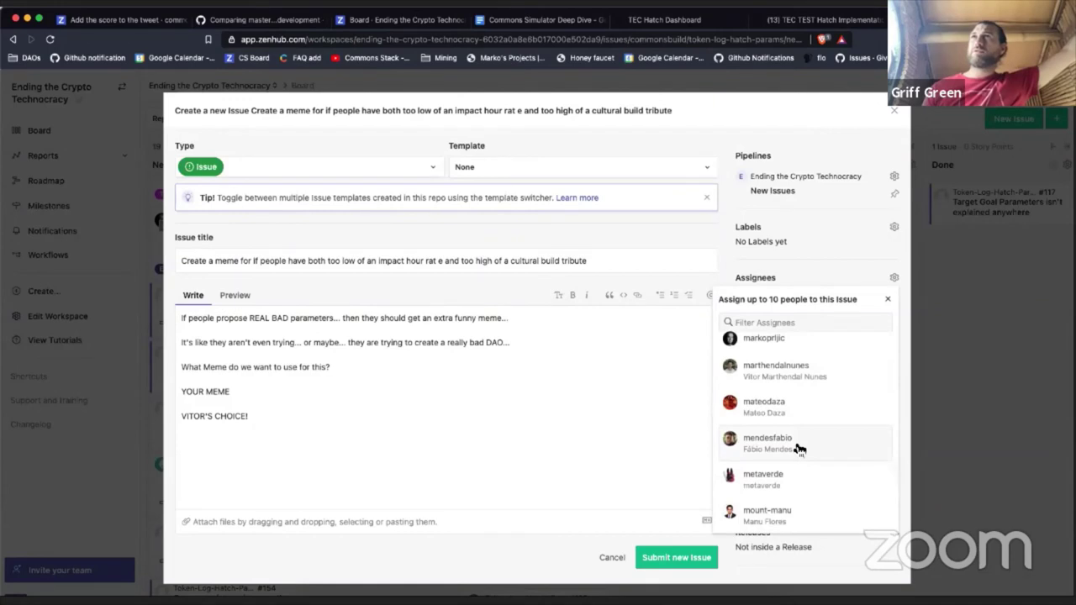
click(799, 450)
click(782, 372)
scroll(785, 458, down, 1)
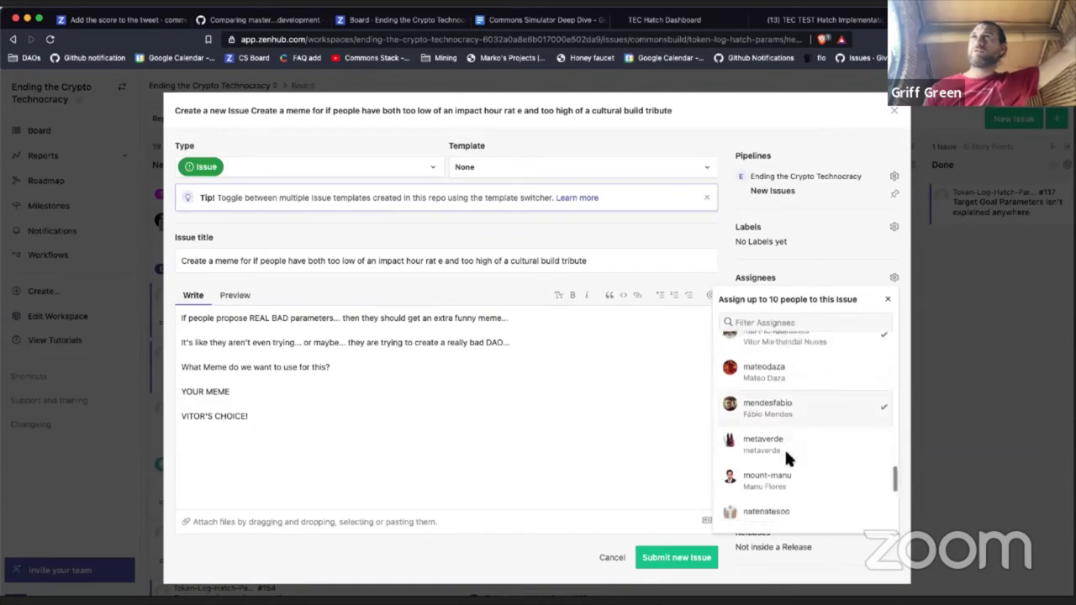
scroll(787, 454, down, 5)
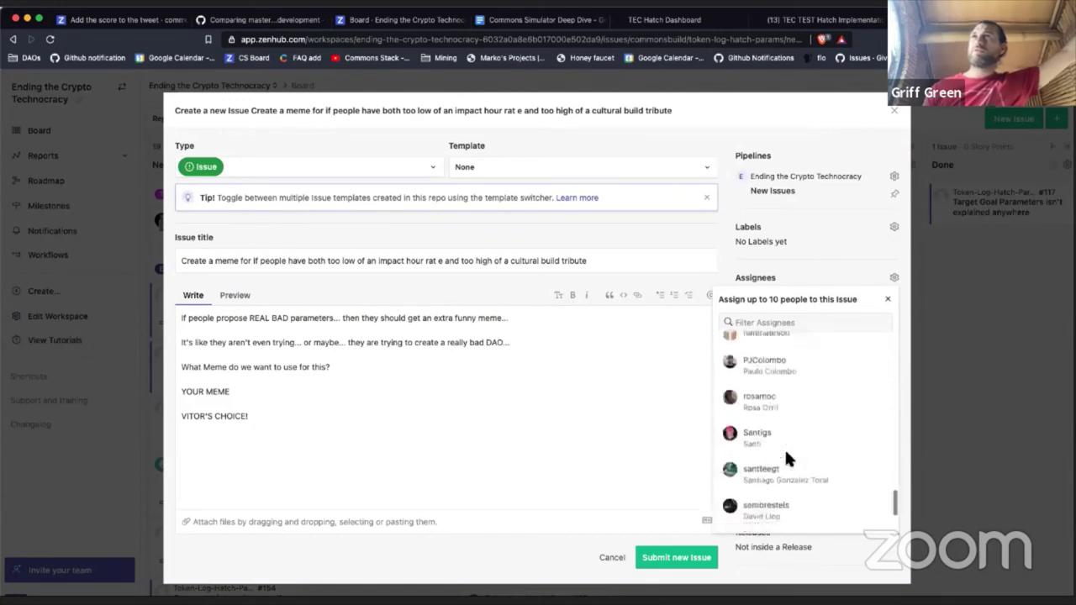
scroll(786, 458, down, 3)
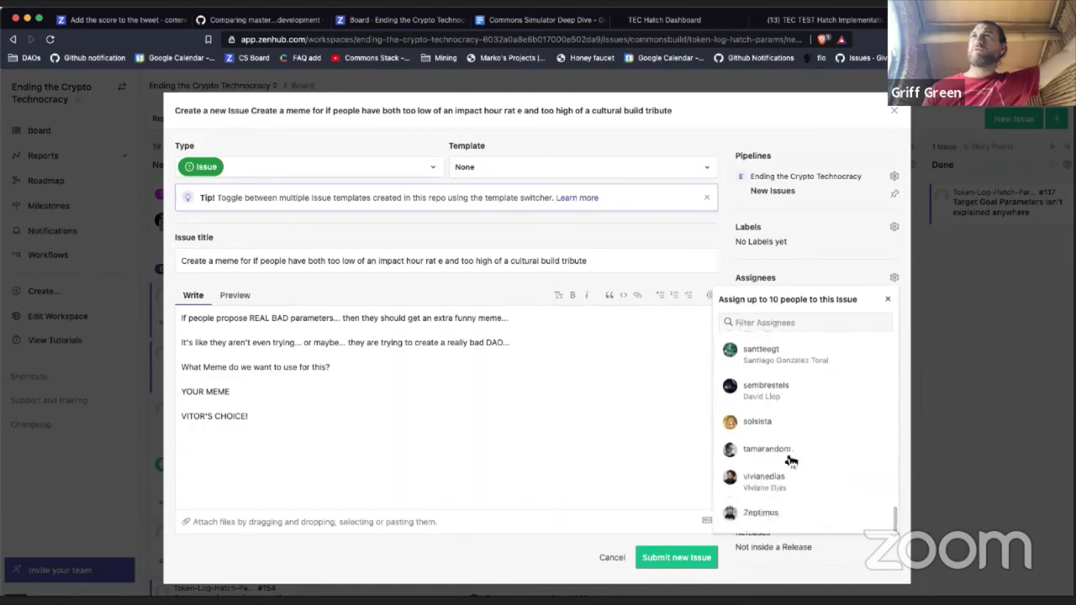
click(791, 510)
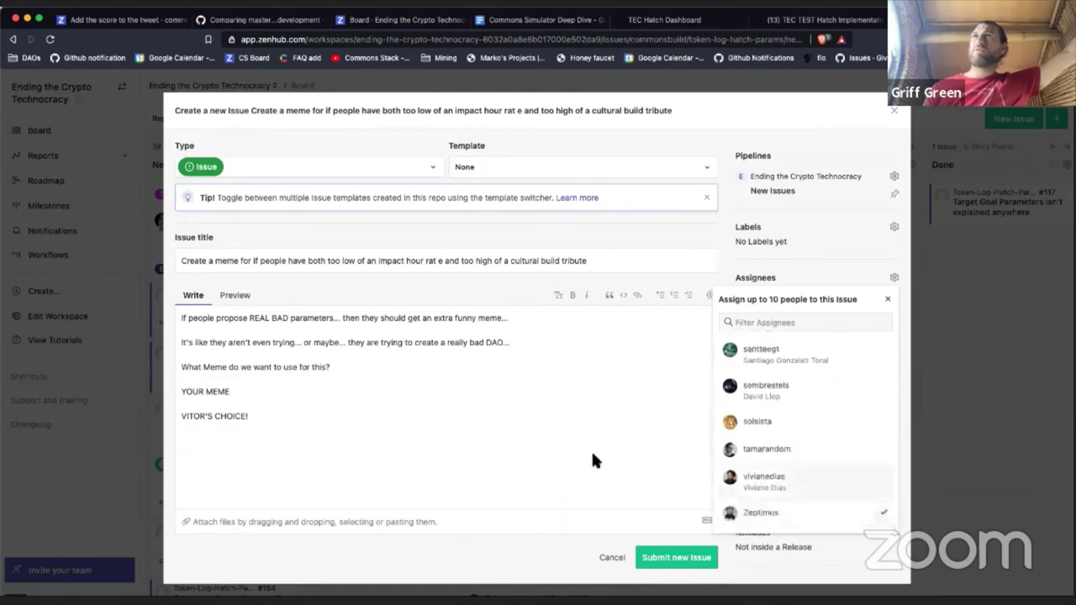
click(593, 456)
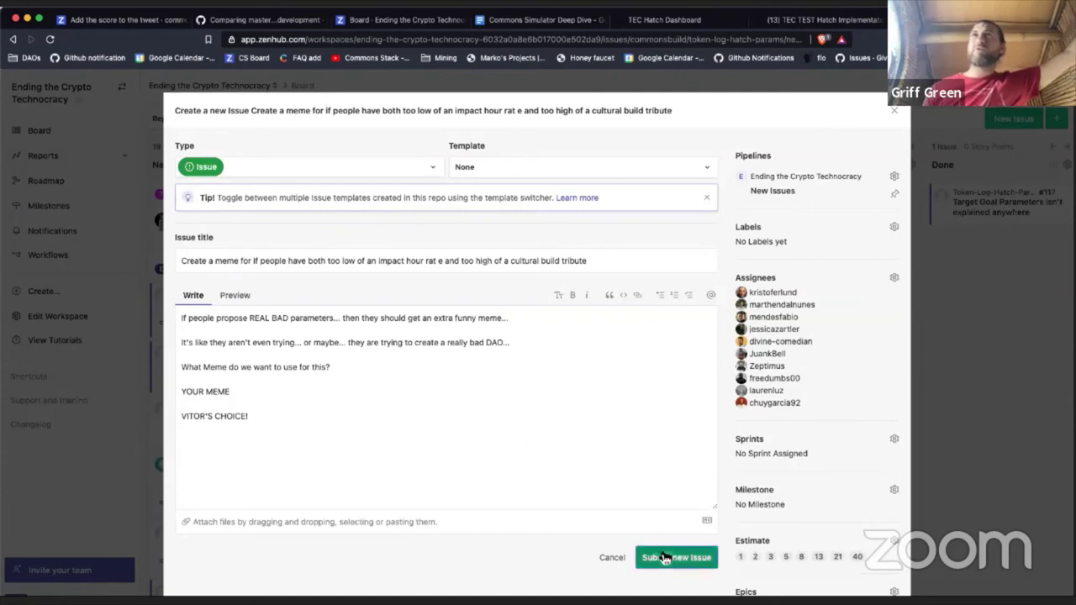
Step: Submit the meme issue as #169, search the board for 'meme' then 'trigger', and clear the search
click(665, 559)
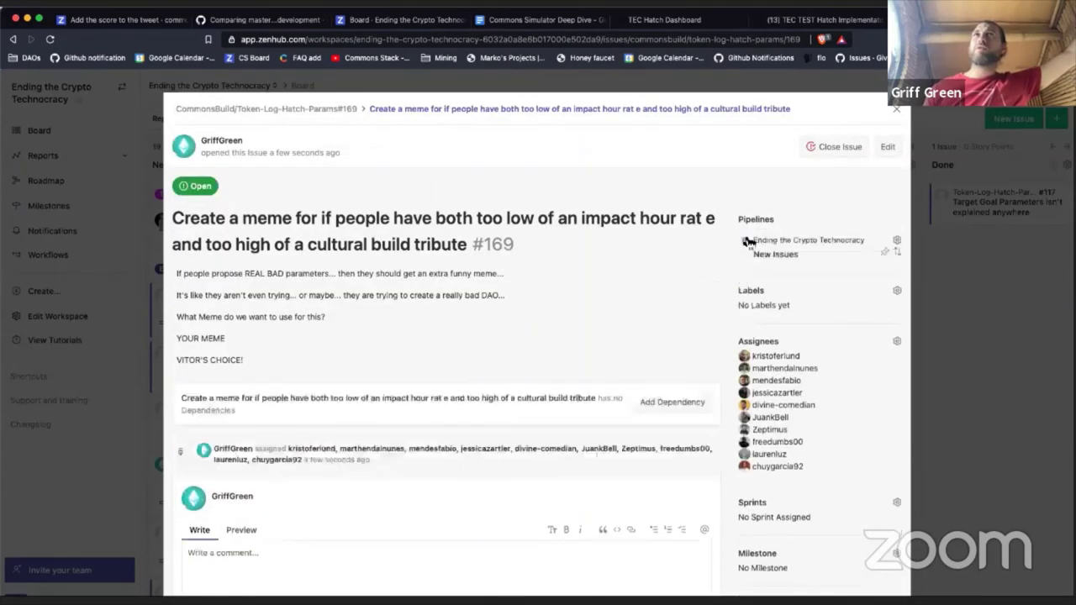
click(898, 113)
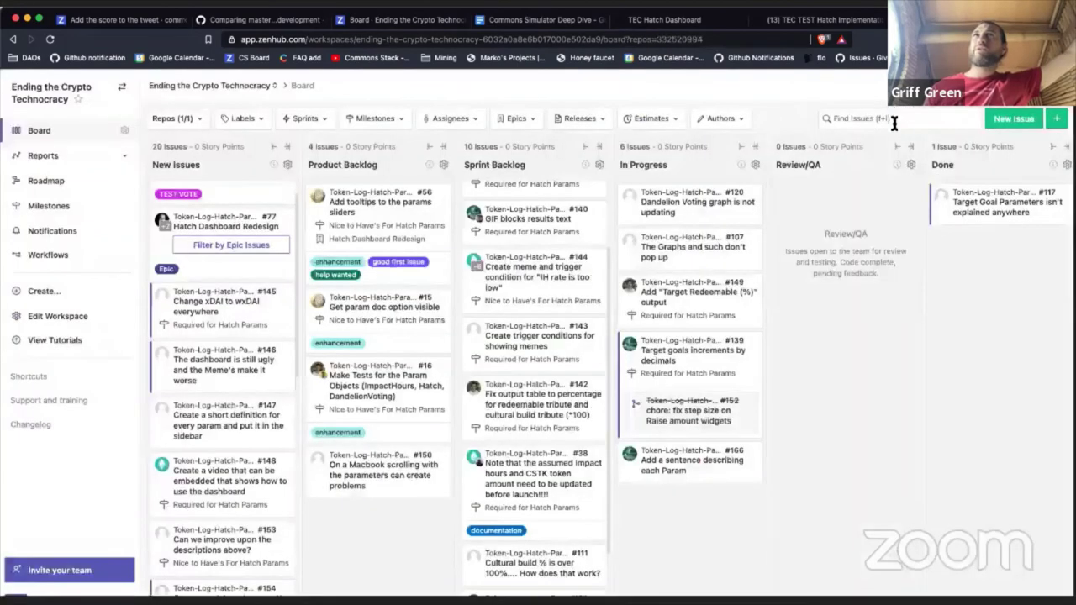
click(894, 119)
text(meme)
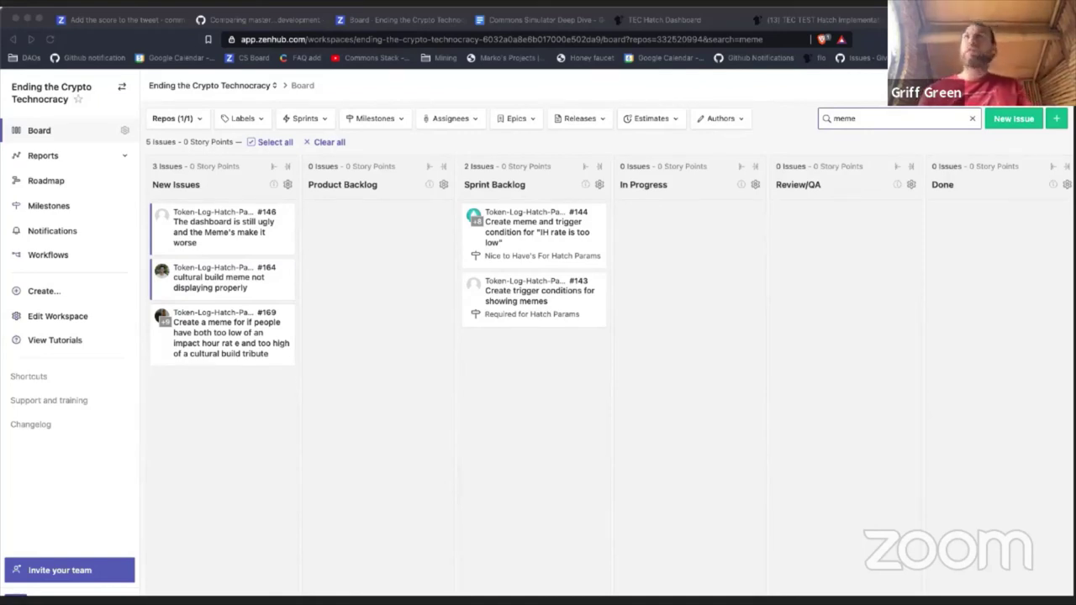
double_click(848, 119)
text(trigg)
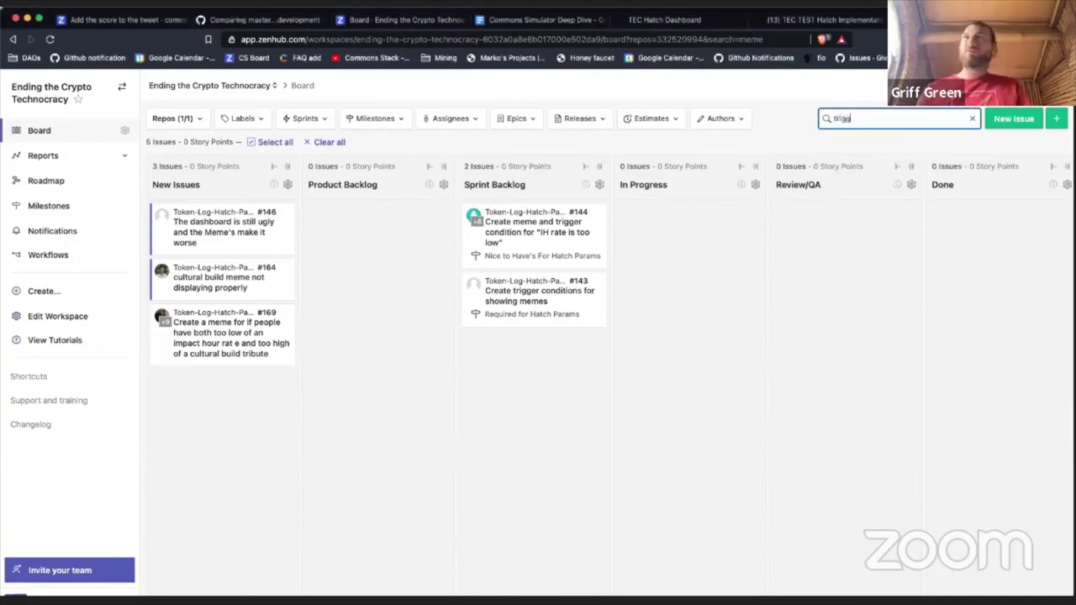
text(er)
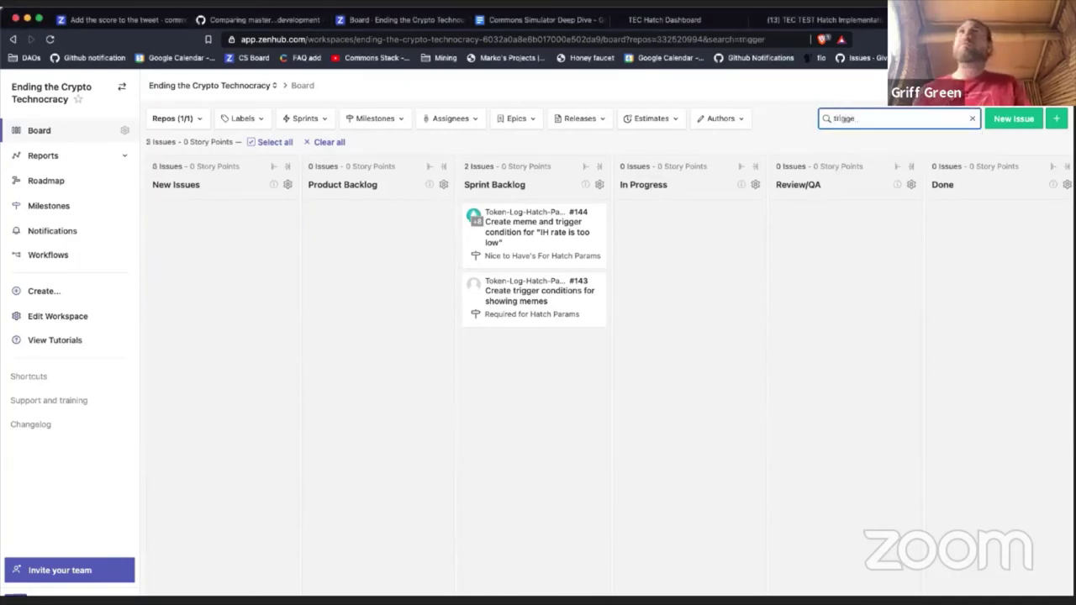
key(BackSpace)
key(BackSpace)
key(BackSpace)
key(BackSpace)
key(BackSpace)
key(BackSpace)
key(BackSpace)
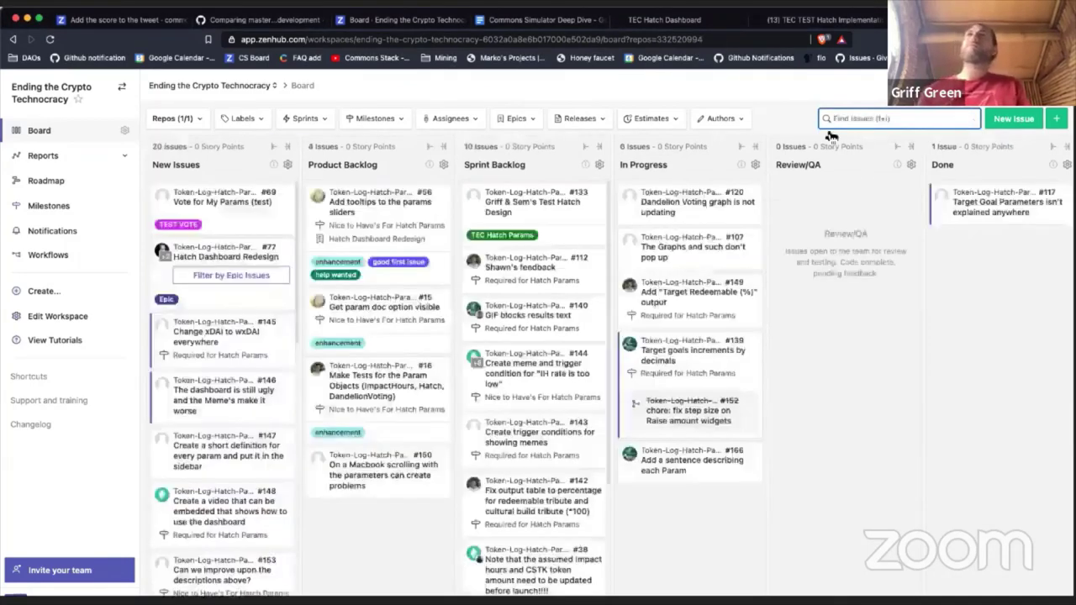
Step: Post the comment 'Related to #144, #143' on issue #169 and close it
scroll(252, 322, down, 10)
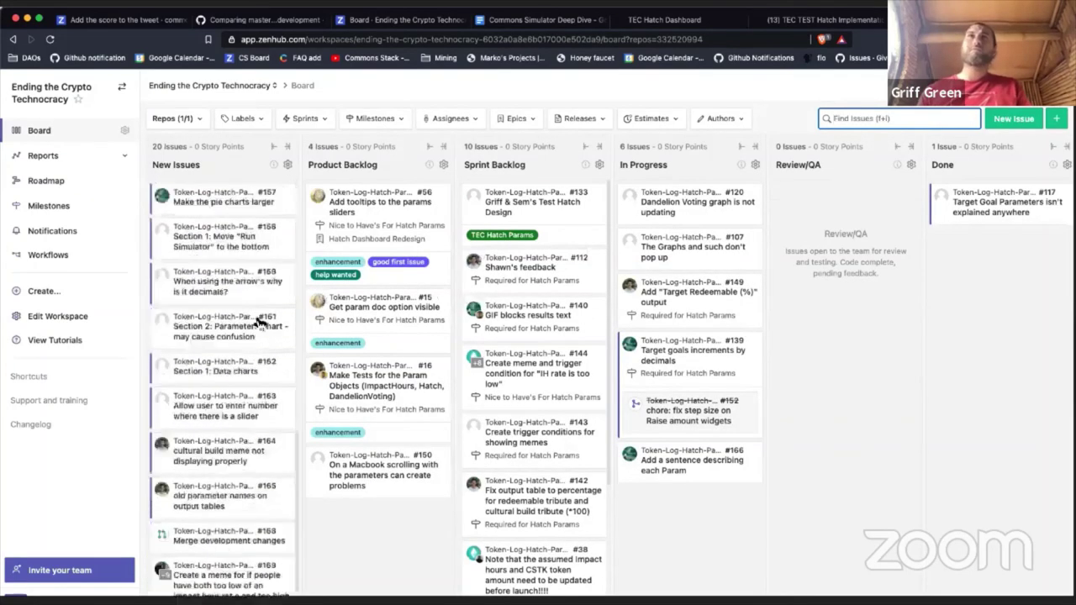
click(238, 578)
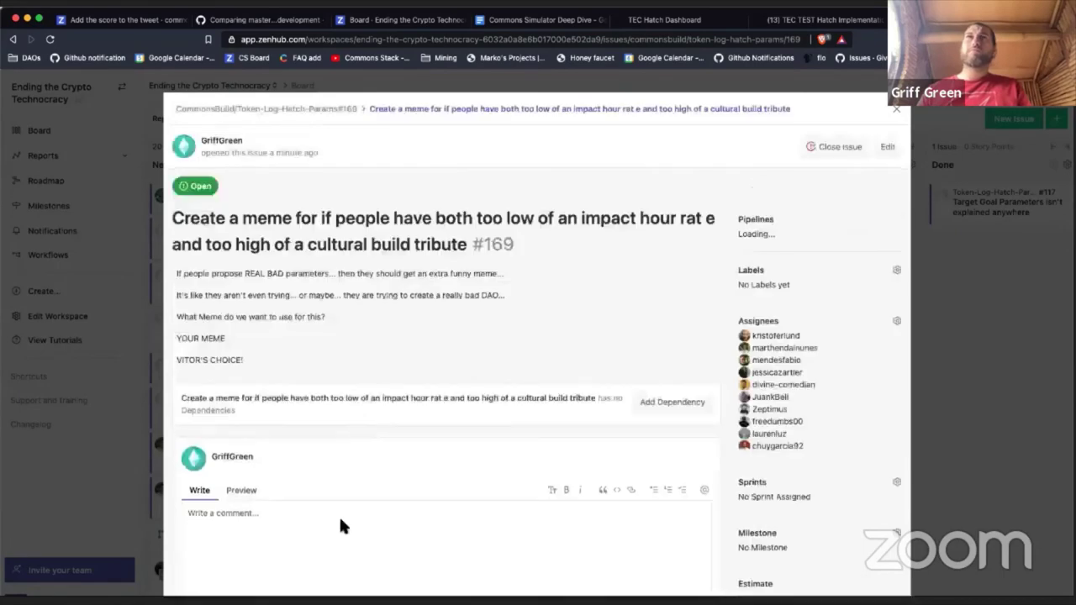
scroll(332, 504, down, 3)
click(320, 452)
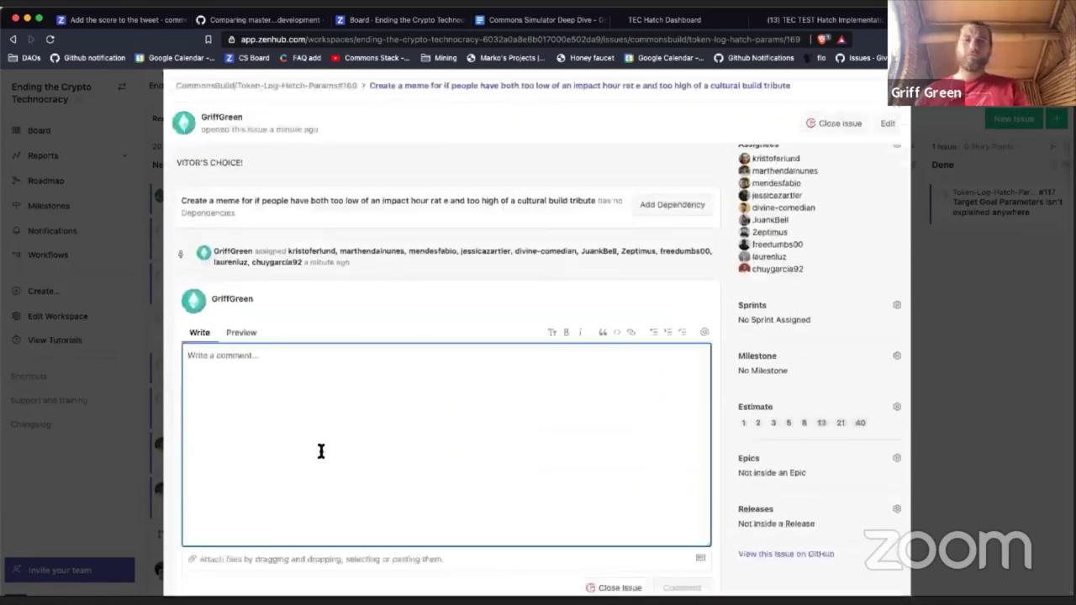
text(Related to #144, #143, #169)
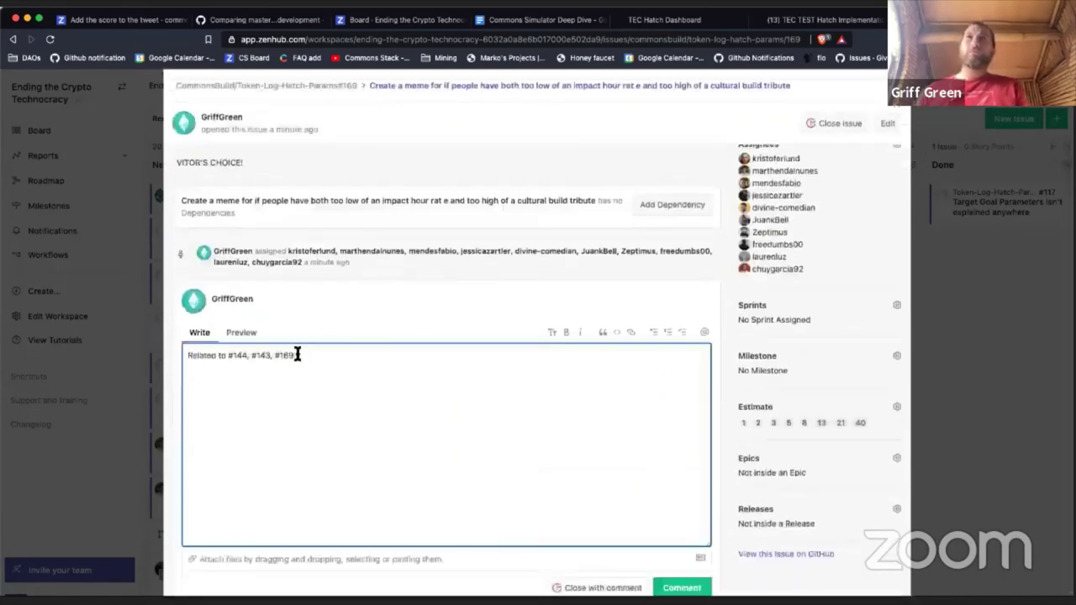
key(BackSpace)
key(BackSpace)
key(BackSpace)
key(BackSpace)
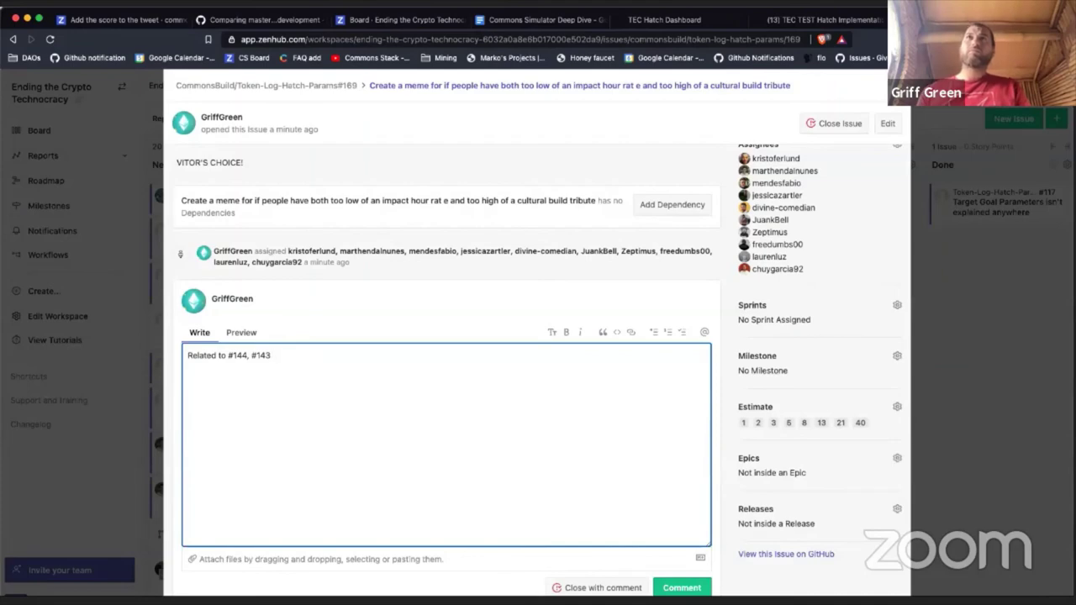
click(678, 587)
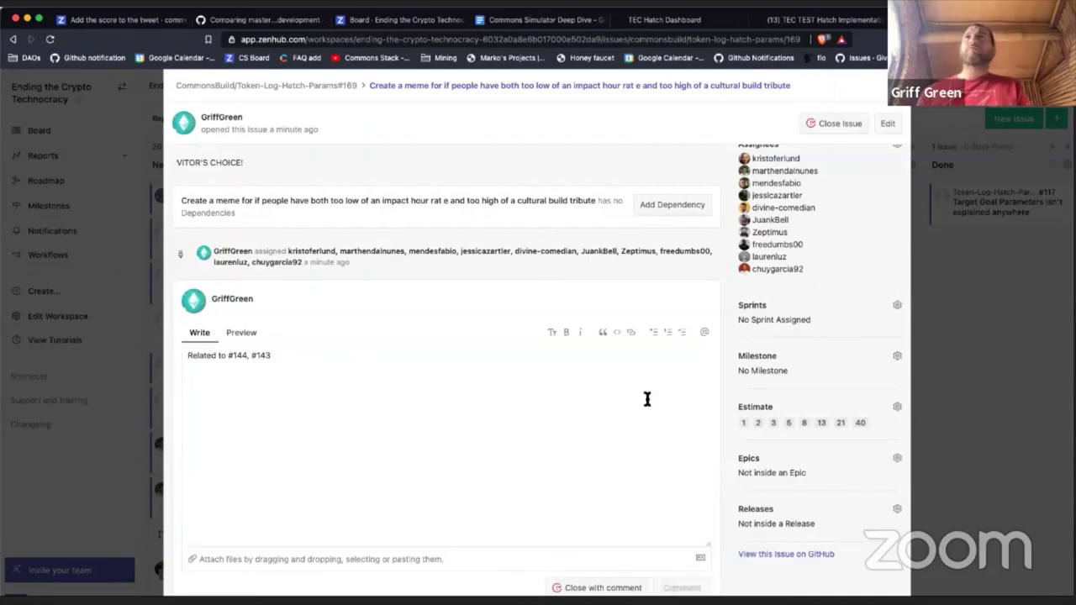
scroll(638, 286, up, 5)
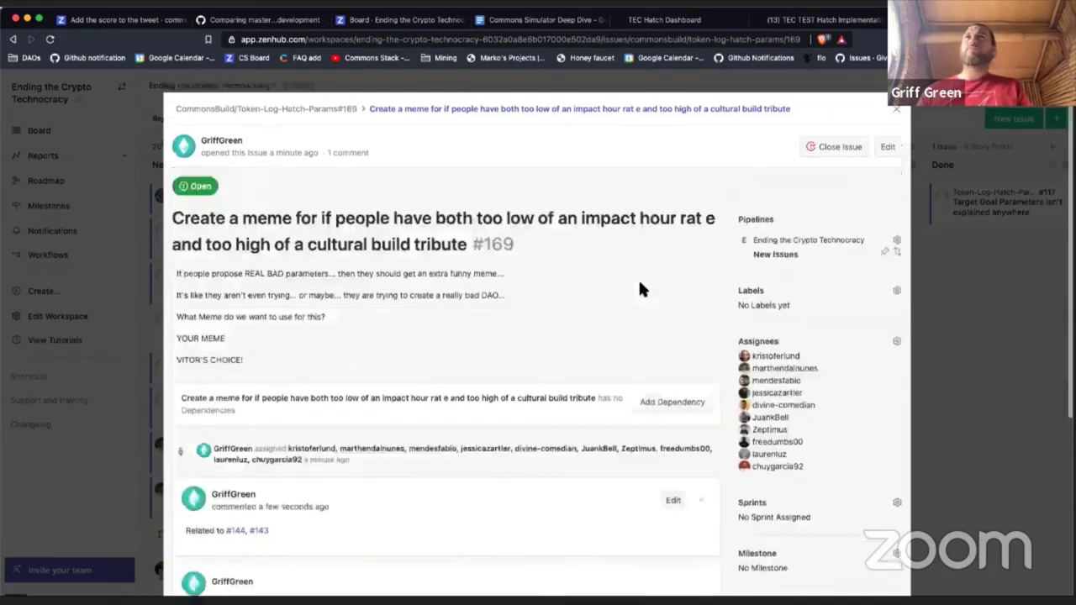
click(896, 109)
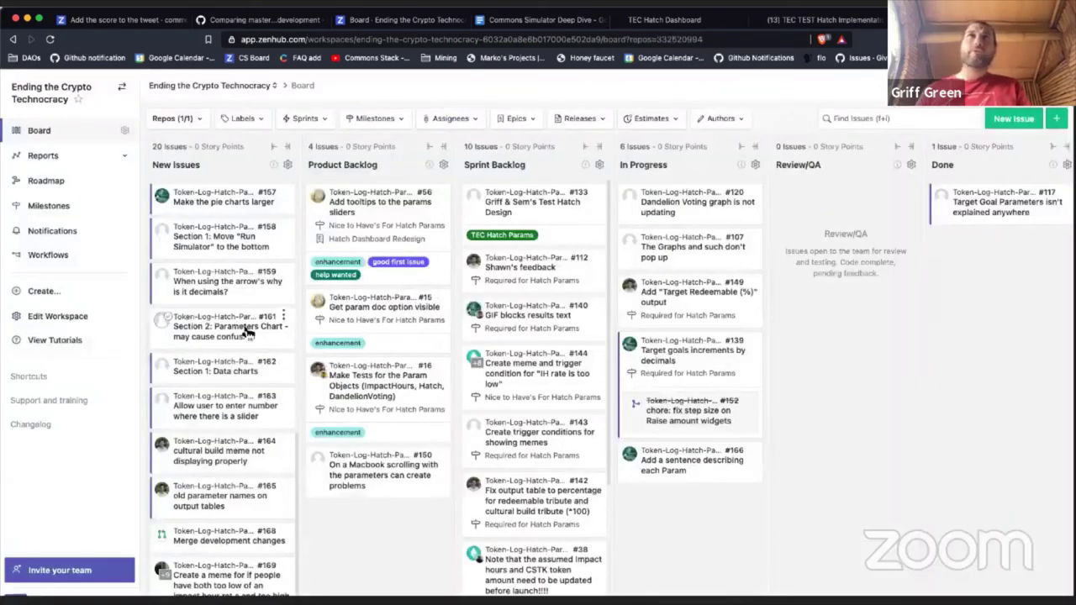
Step: Move #145 into Sprint Backlog and close issue #146
scroll(247, 332, up, 10)
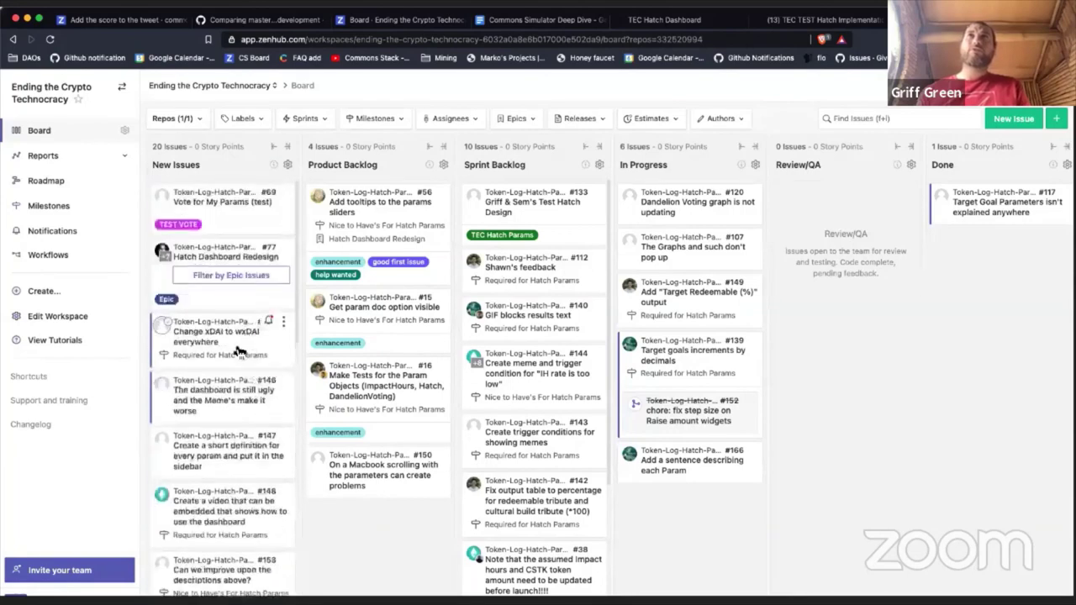
drag(238, 352, 541, 380)
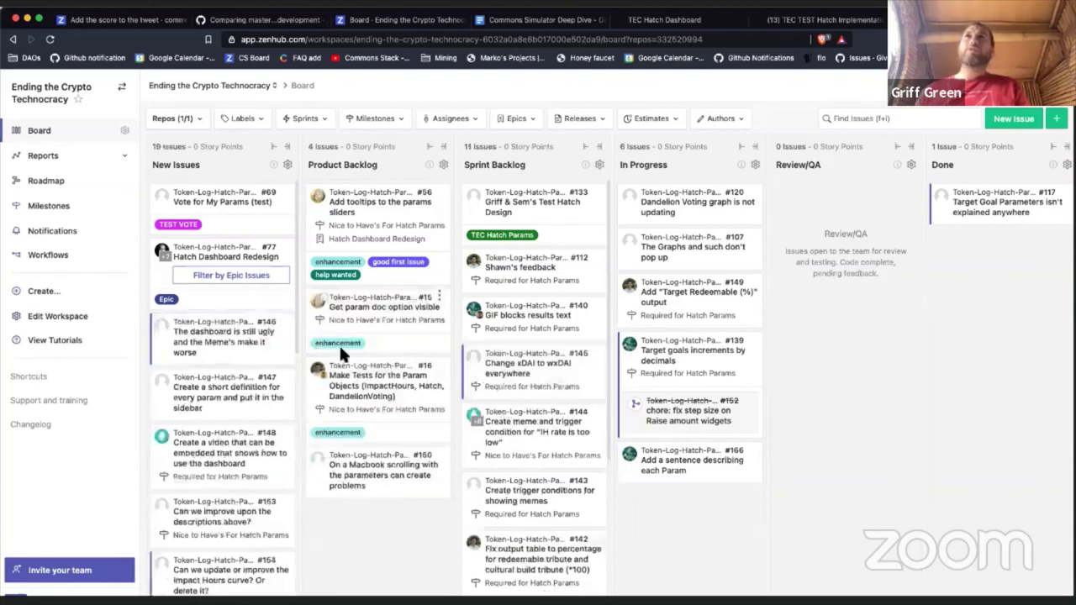
click(218, 338)
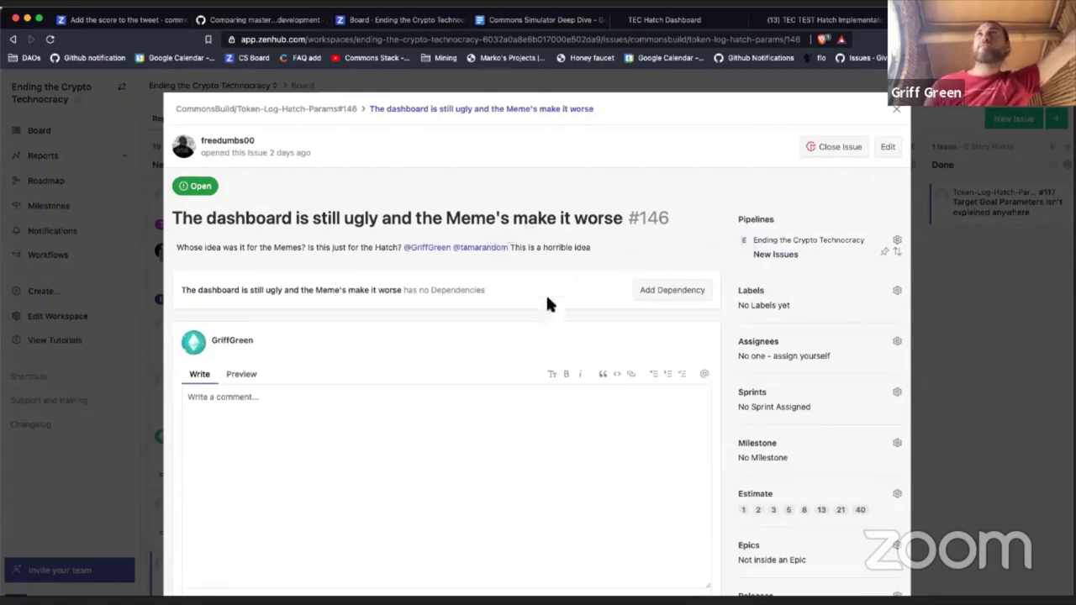
click(491, 442)
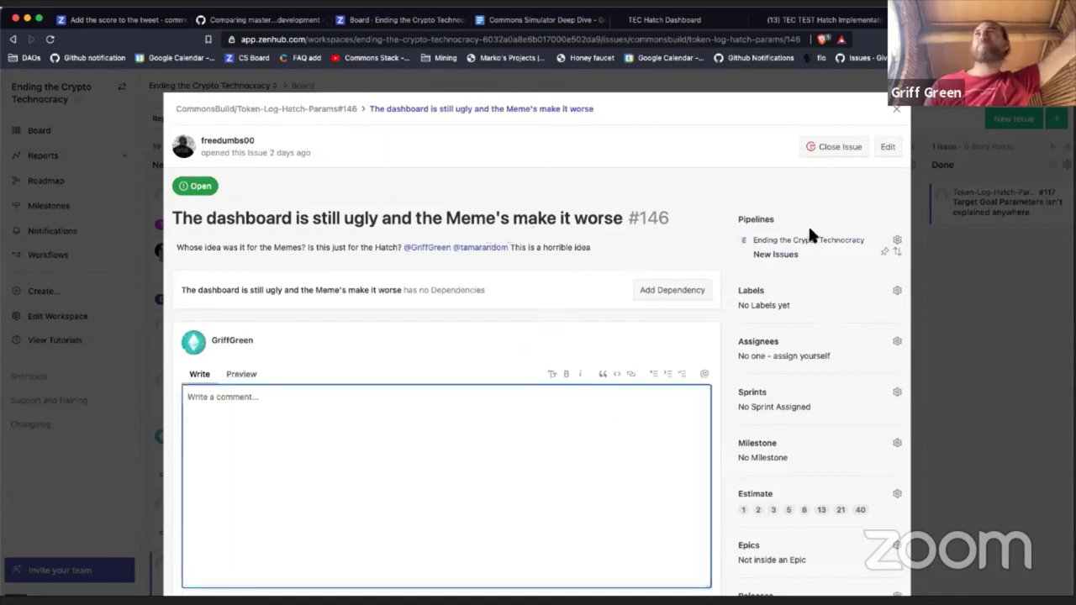
click(837, 147)
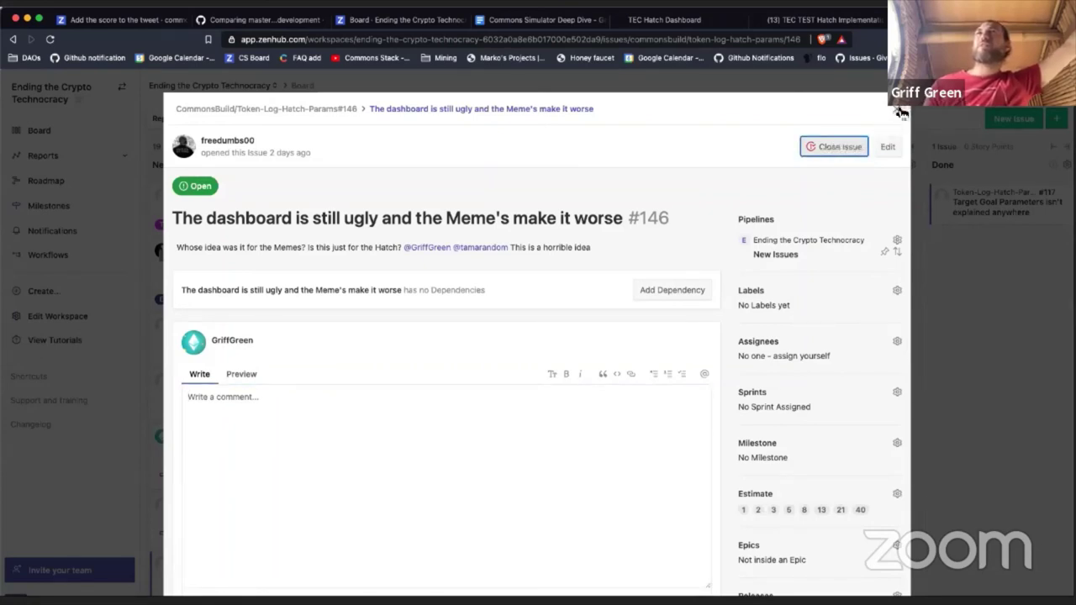
click(895, 112)
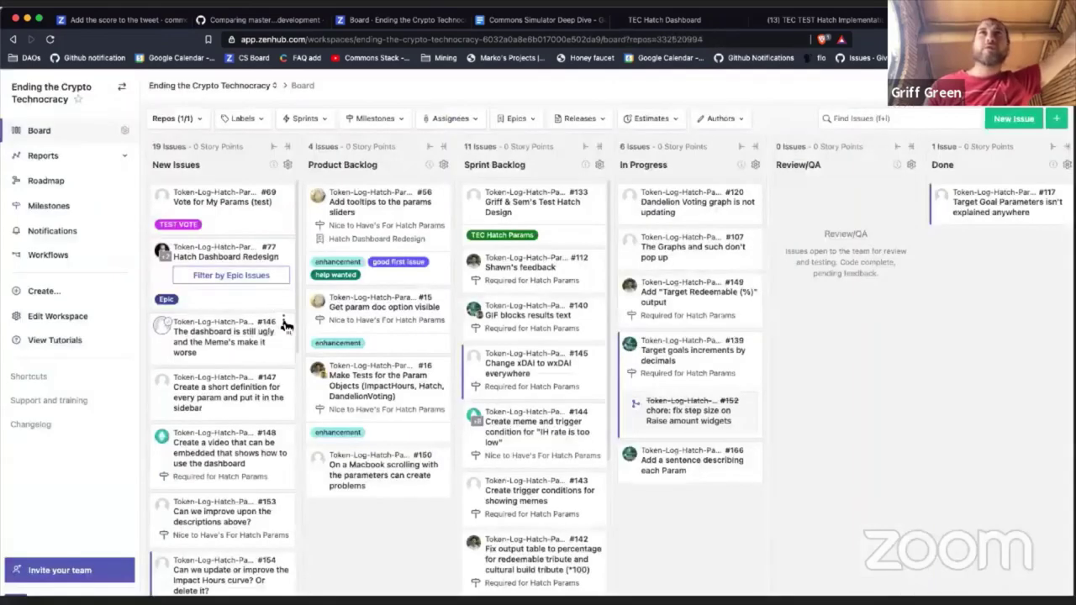
Step: Close issue #147 about short parameter definitions for the sidebar
click(281, 322)
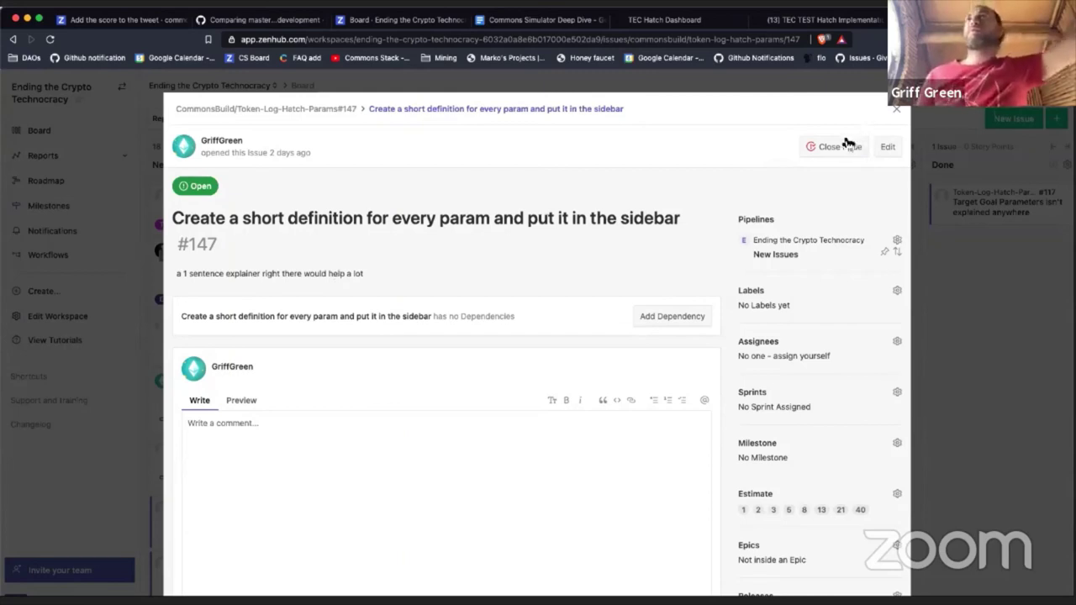
click(829, 157)
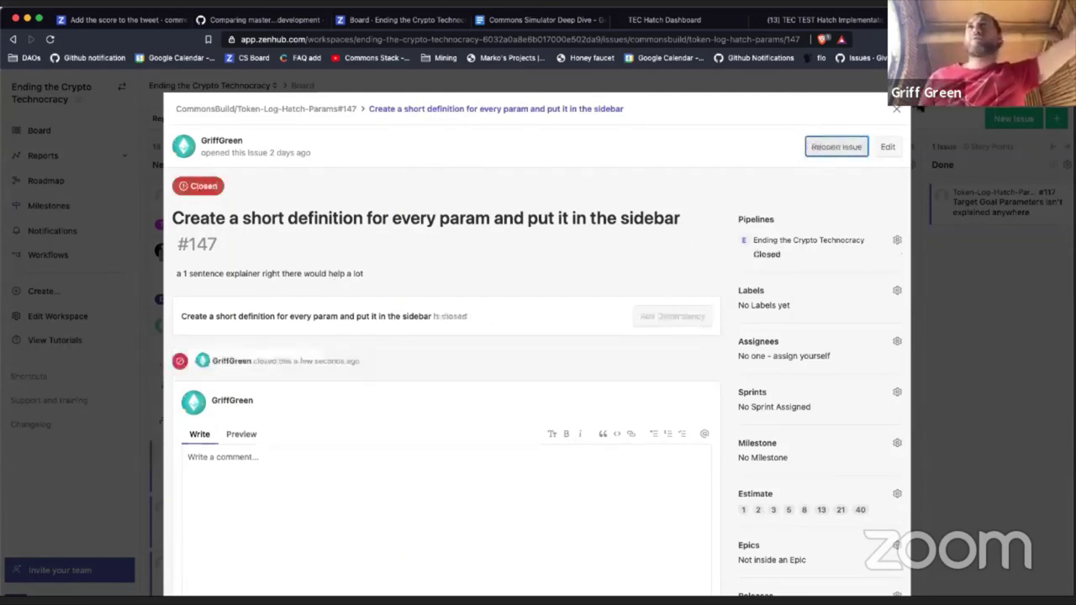
click(897, 109)
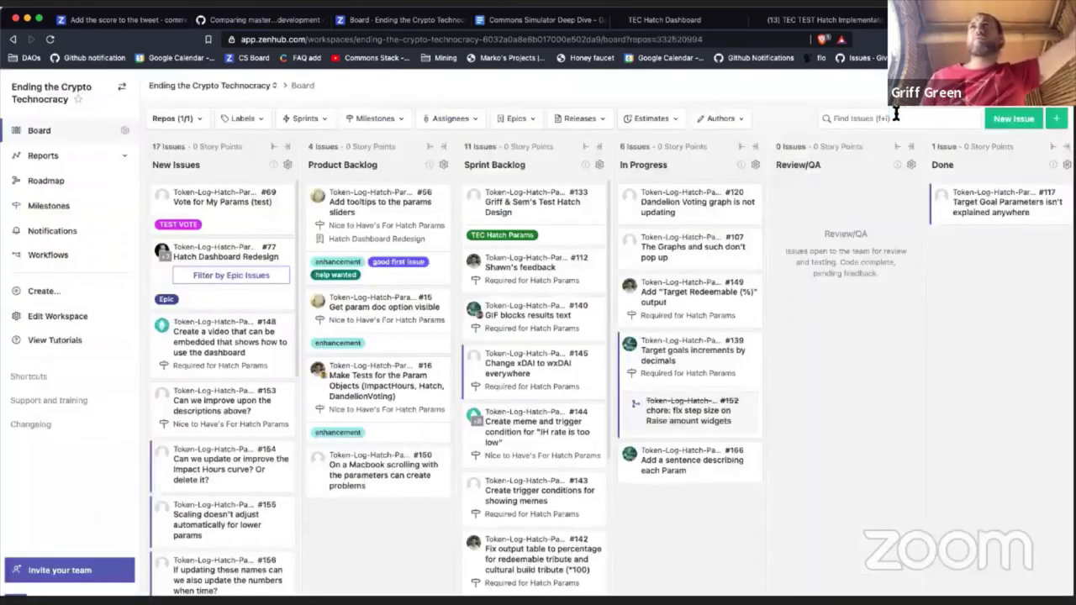
Step: Move #148 to Sprint Backlog, read #153, then move #153 and #144 into Product Backlog
drag(215, 335, 536, 378)
click(233, 346)
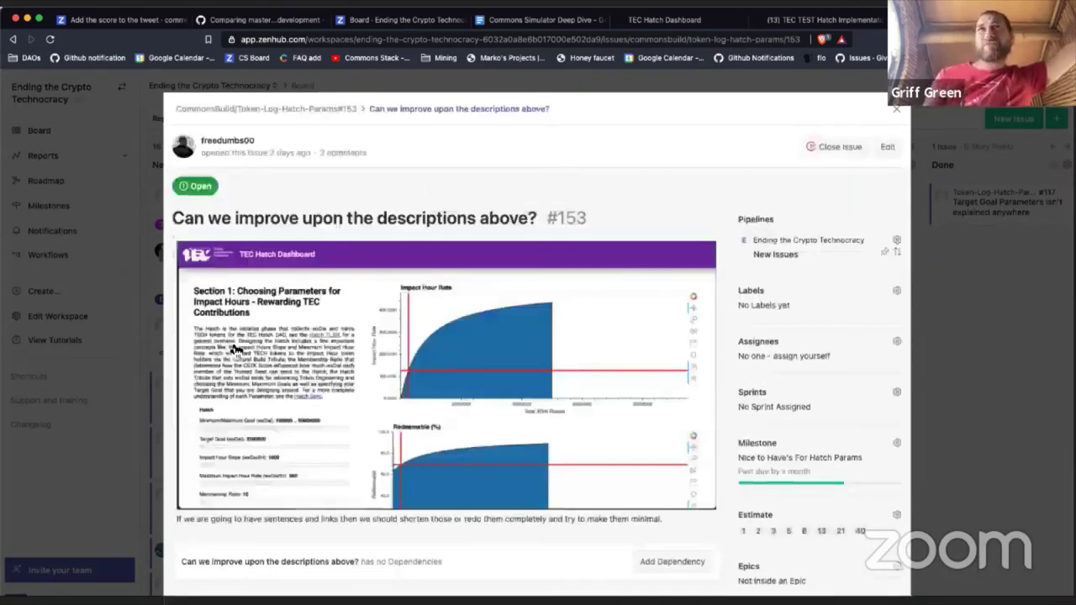
scroll(238, 348, down, 10)
scroll(268, 394, down, 1)
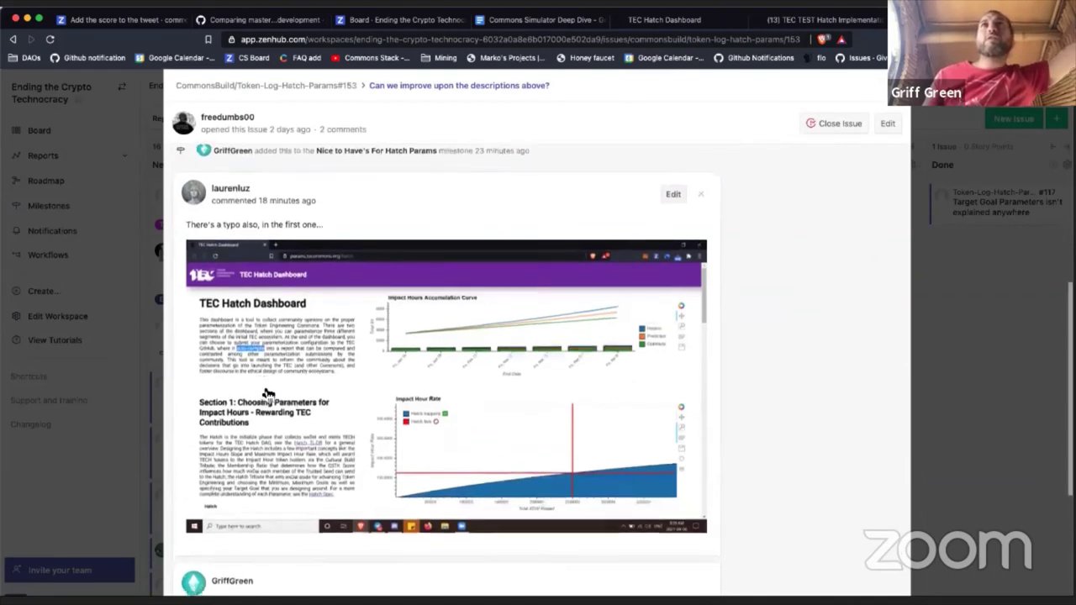
scroll(269, 392, down, 5)
scroll(264, 387, up, 6)
scroll(263, 389, up, 5)
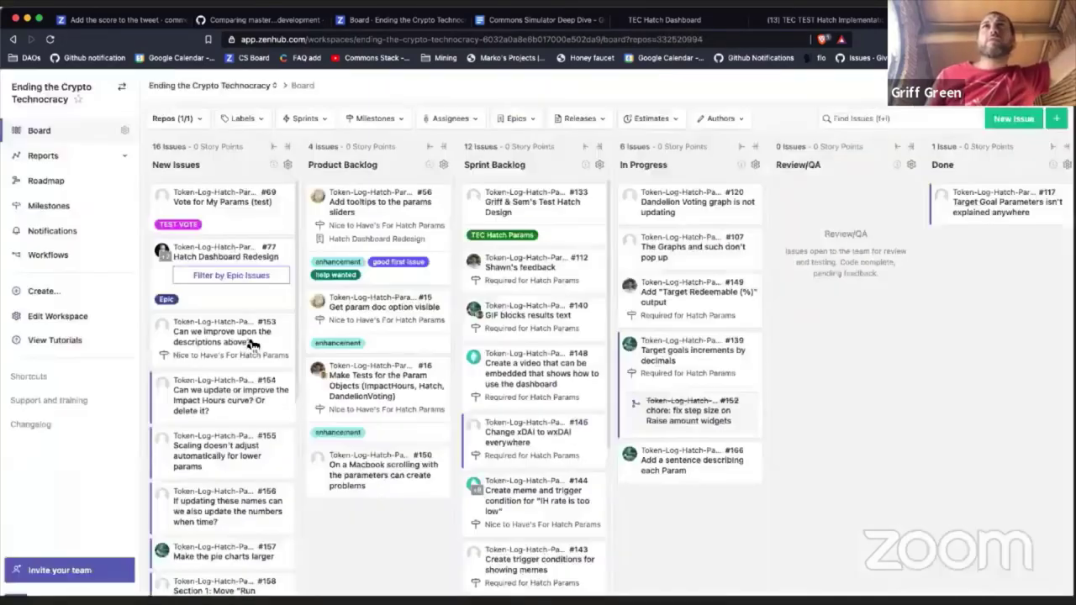
drag(244, 363, 391, 371)
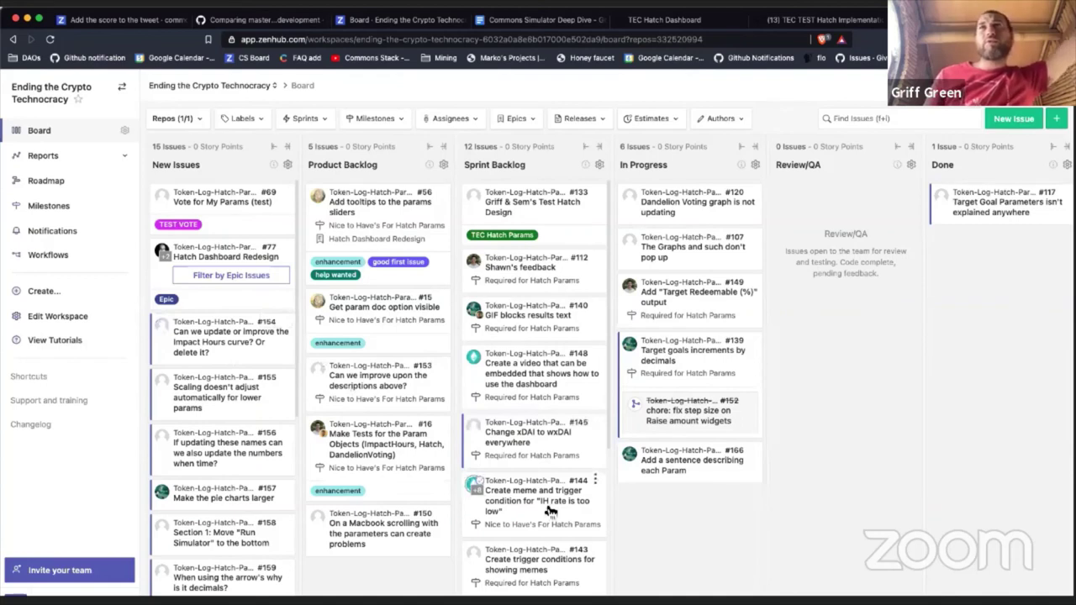
drag(551, 510, 395, 509)
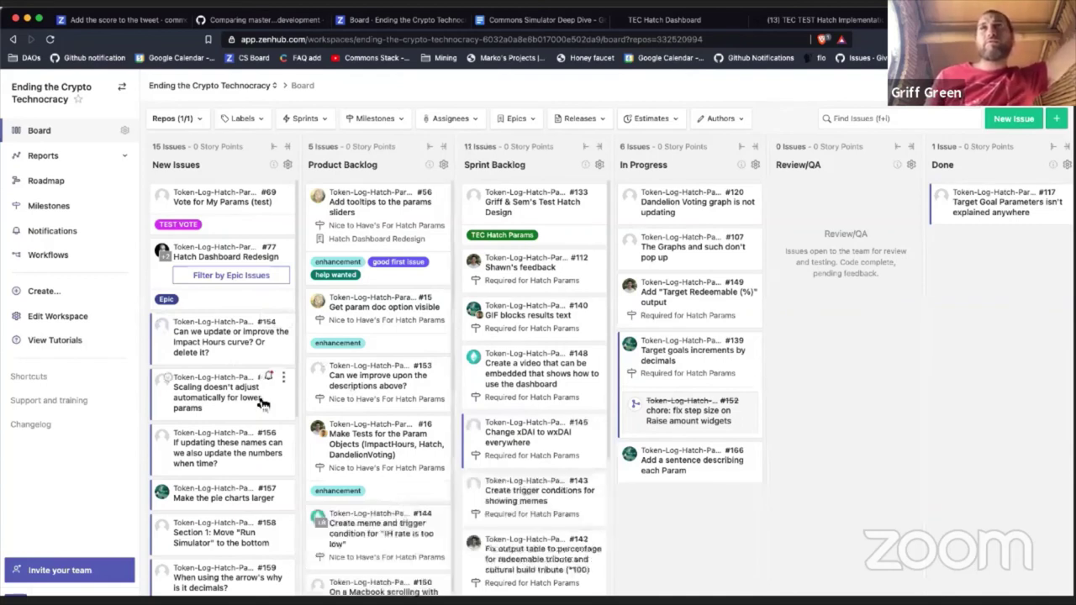
Step: Open issue #154 about the Impact Hours curve and read its discussion
click(244, 342)
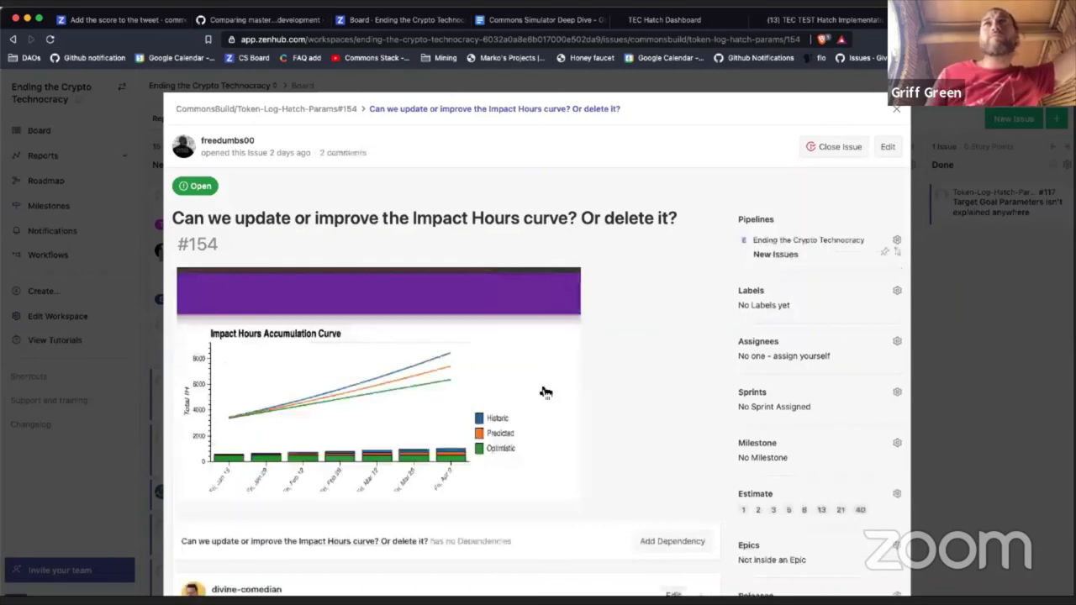
scroll(542, 390, down, 5)
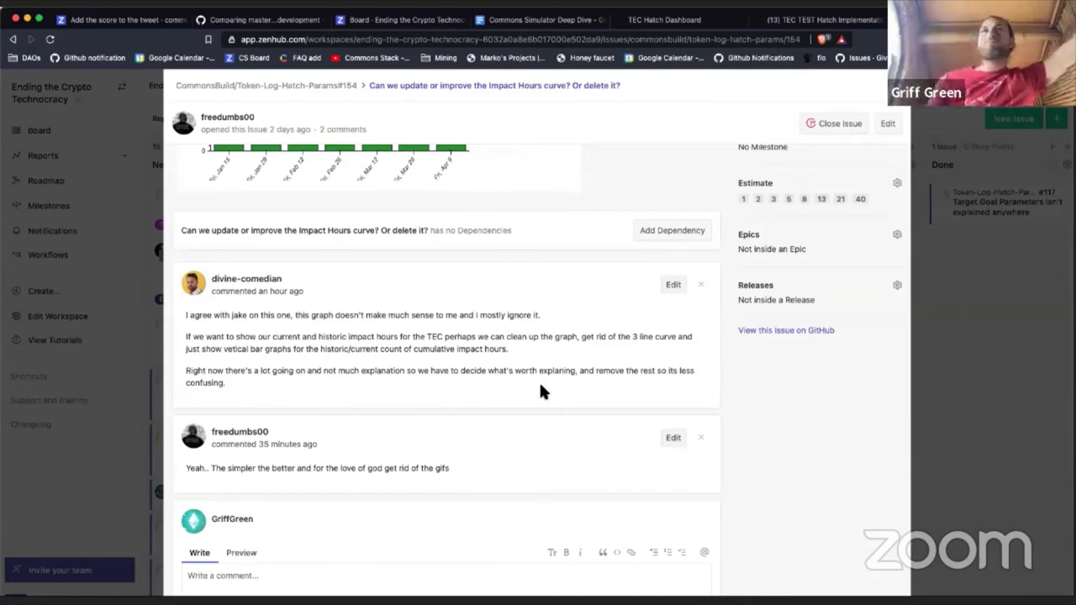
scroll(541, 391, down, 4)
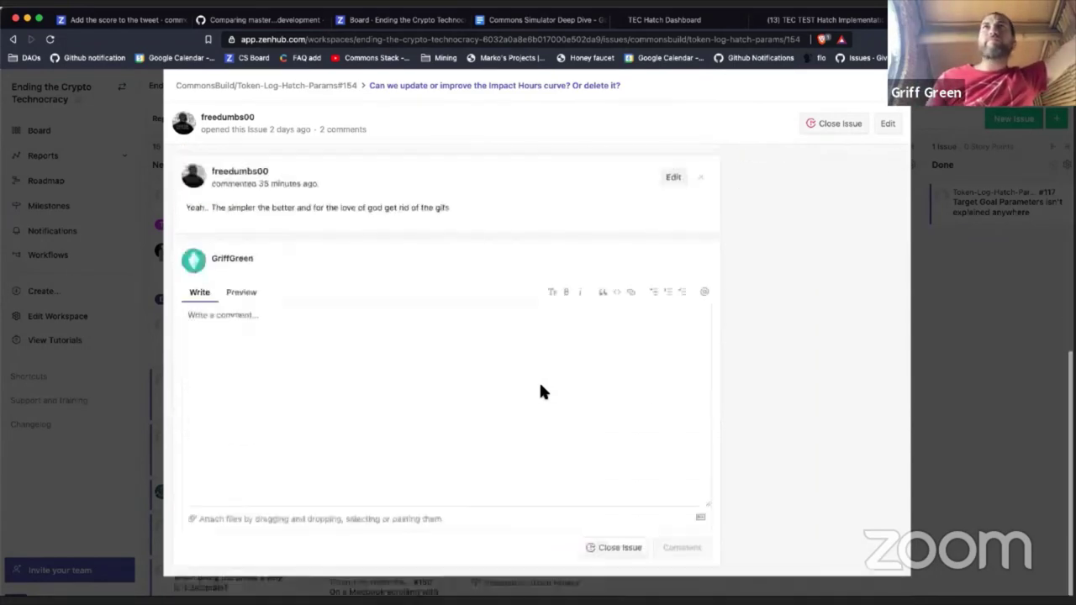
scroll(541, 387, up, 5)
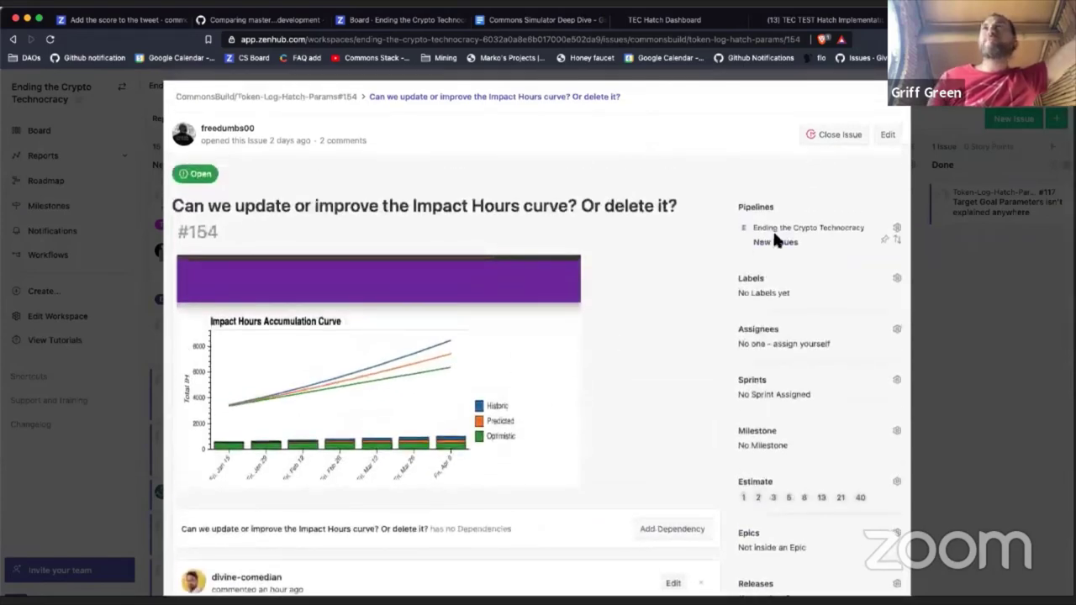
scroll(767, 334, down, 3)
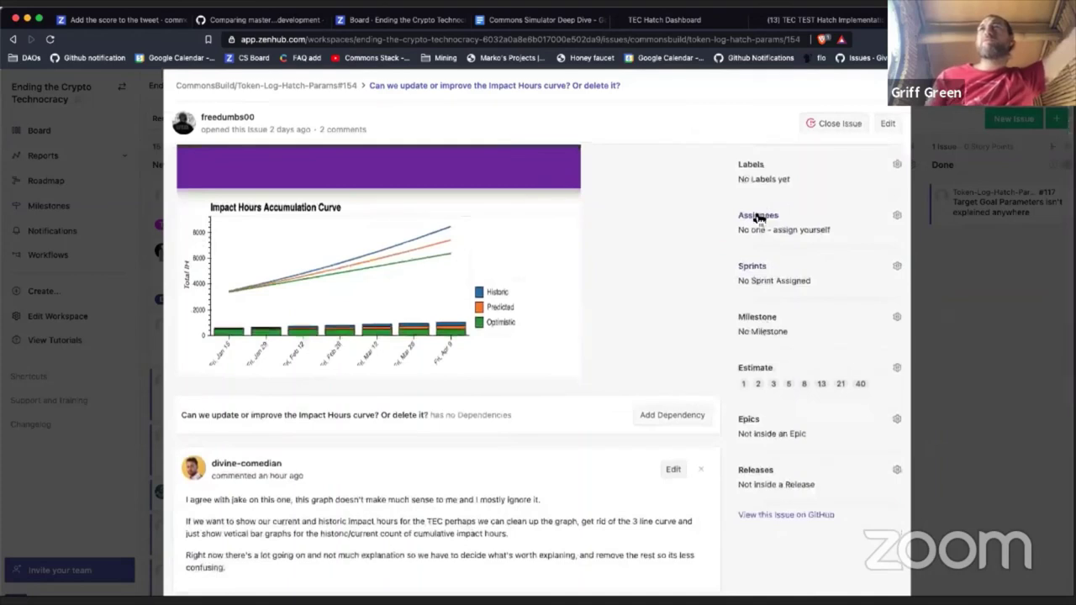
Step: Filter the assignees by 'vi' and assign the matching teammate to #154
click(758, 216)
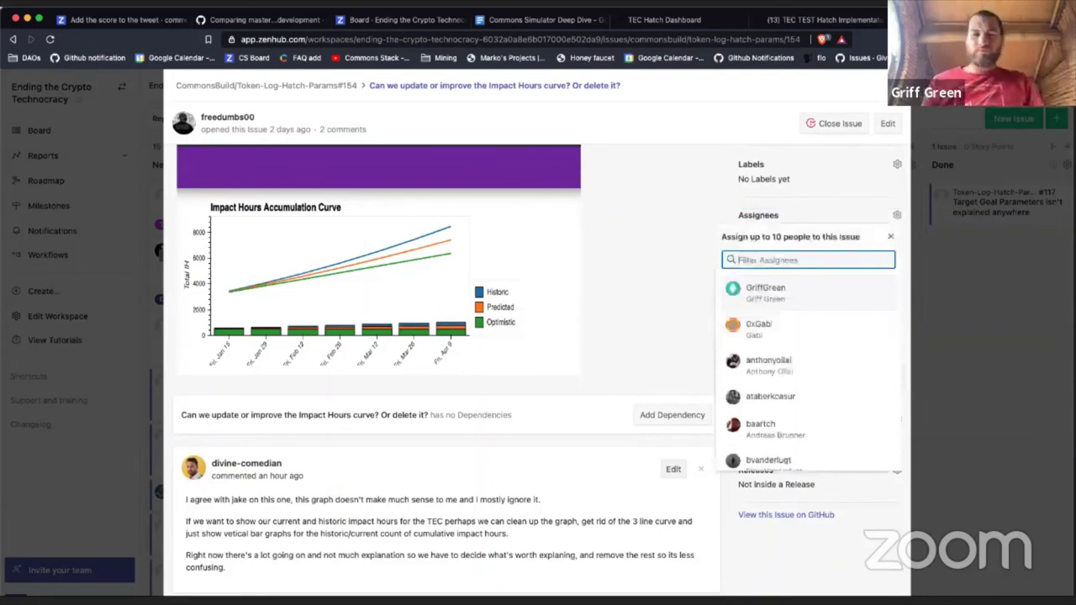
text(santi)
key(BackSpace)
key(BackSpace)
key(BackSpace)
key(BackSpace)
key(BackSpace)
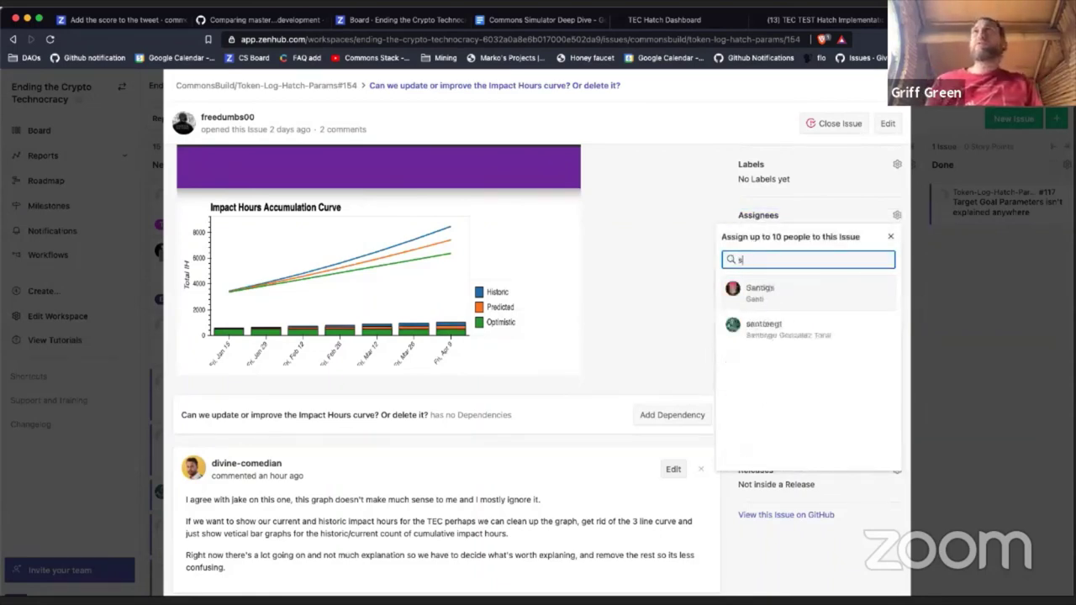
text(vi)
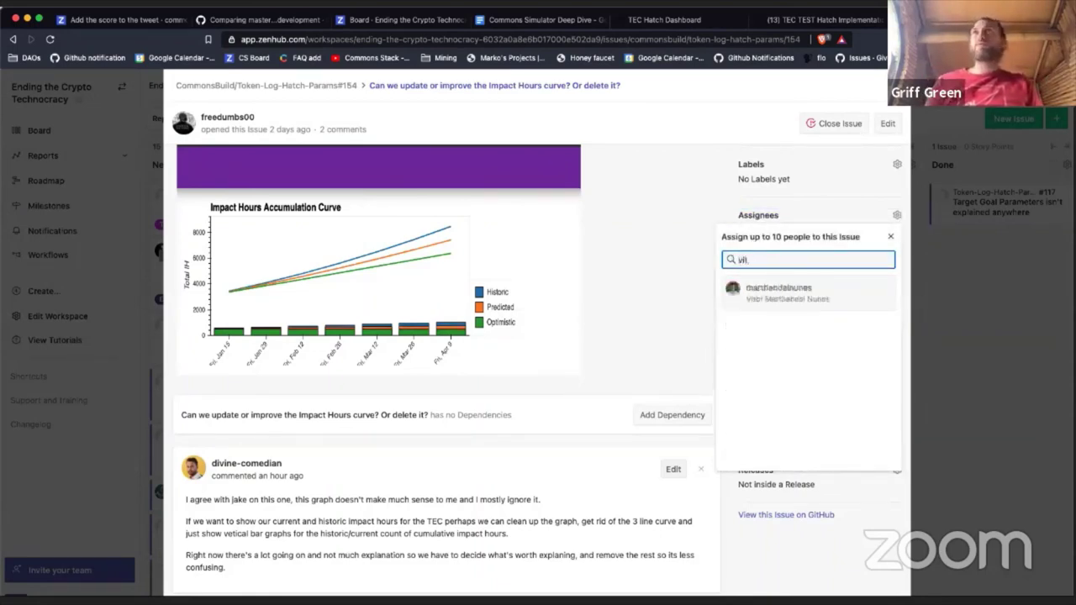
click(759, 294)
click(602, 311)
Step: Comment 'I agree... lets get rid of the graph above.. it's pretty but unnecessary.' on #154
scroll(602, 315, down, 10)
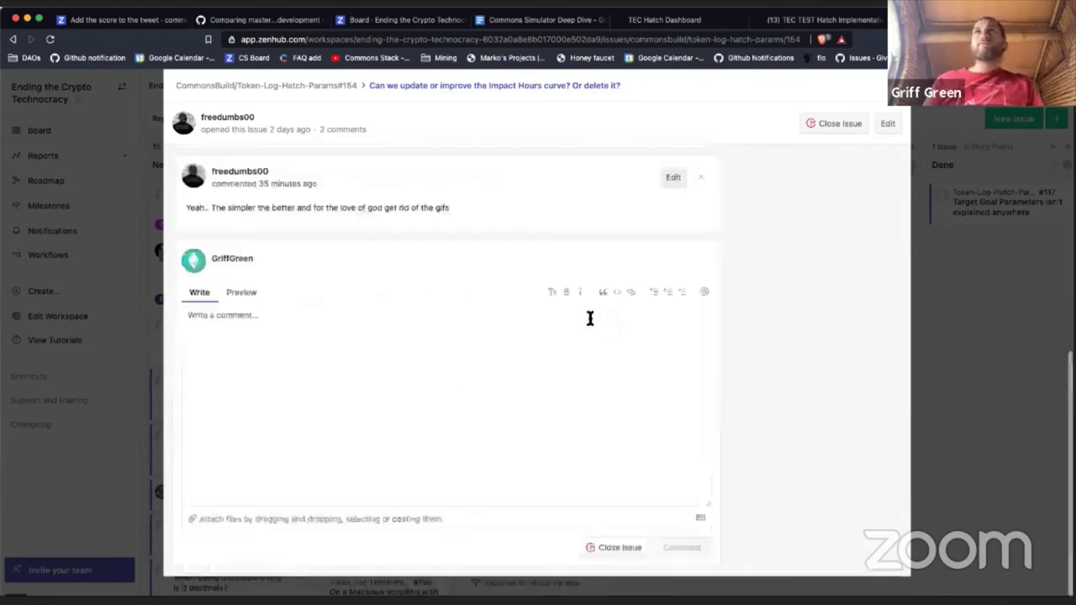
click(440, 392)
text(I agre)
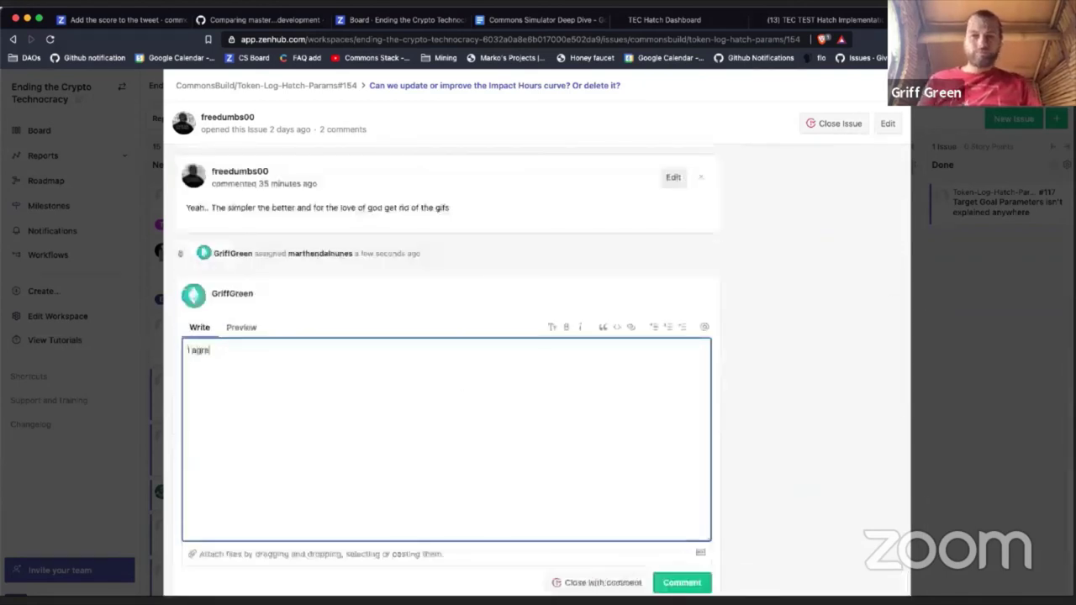
text(e... lets ge)
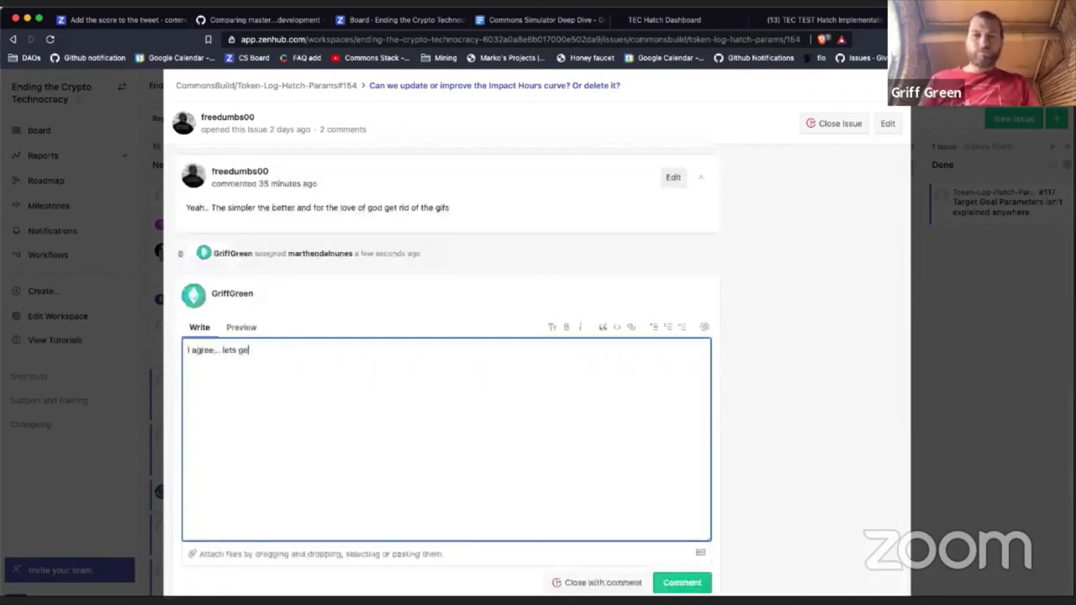
text(t rid of the)
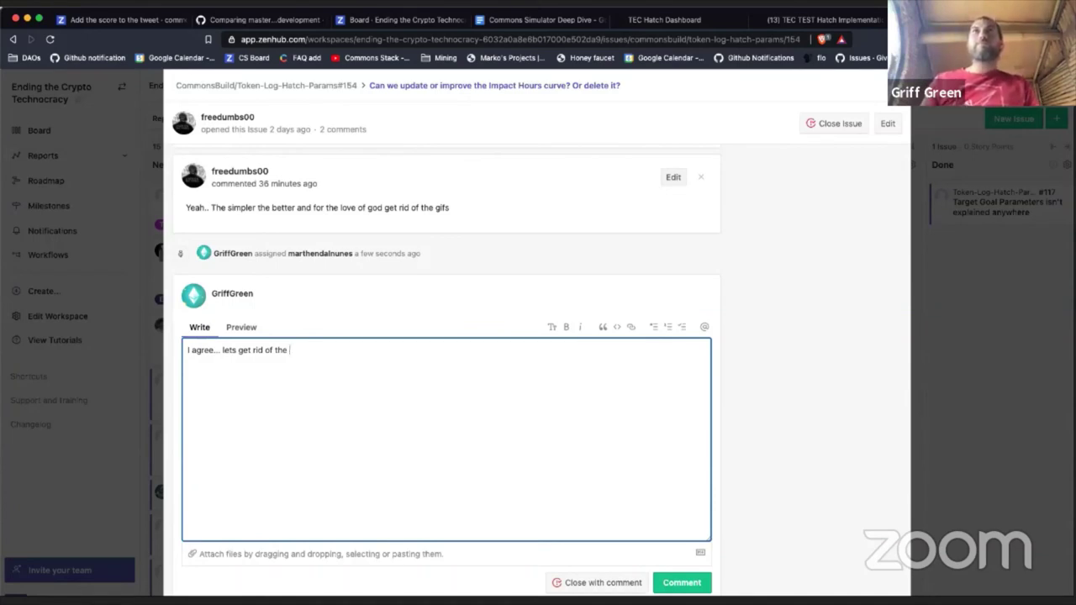
text(gr)
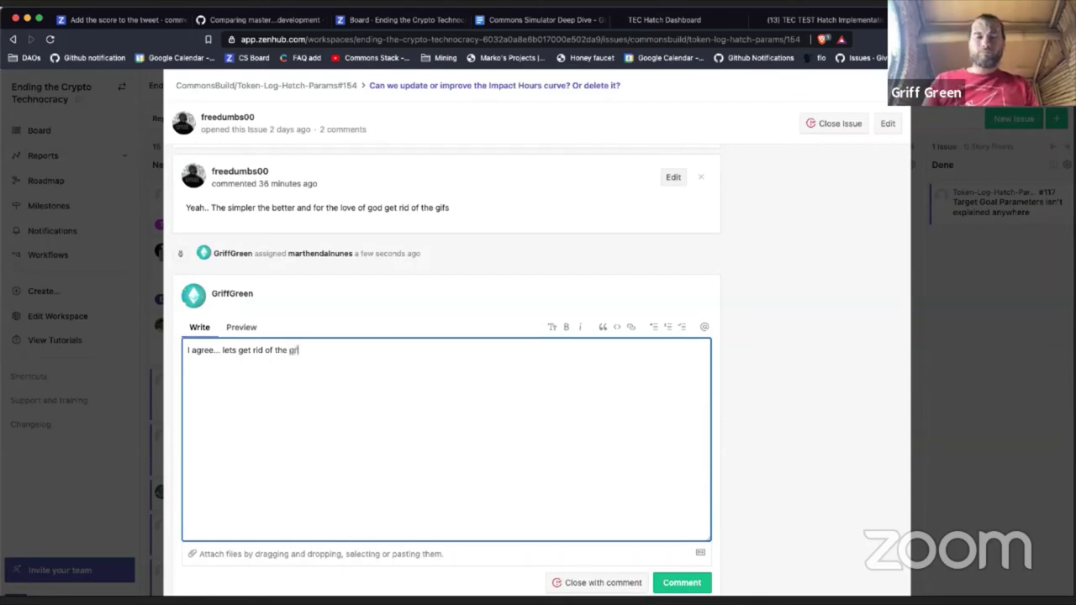
text(aph above.. its)
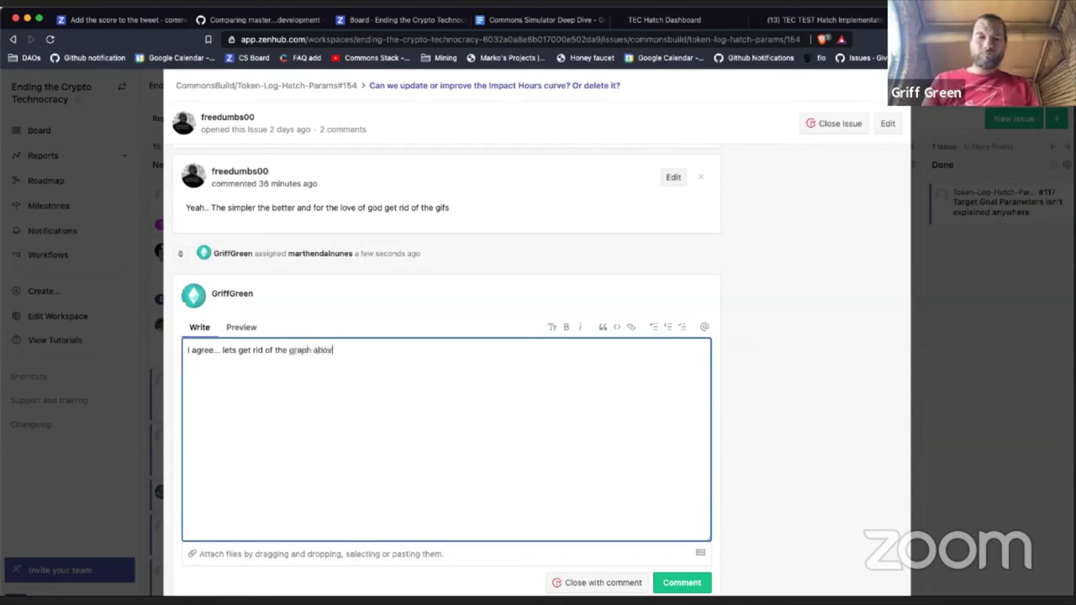
key(BackSpace)
key(BackSpace)
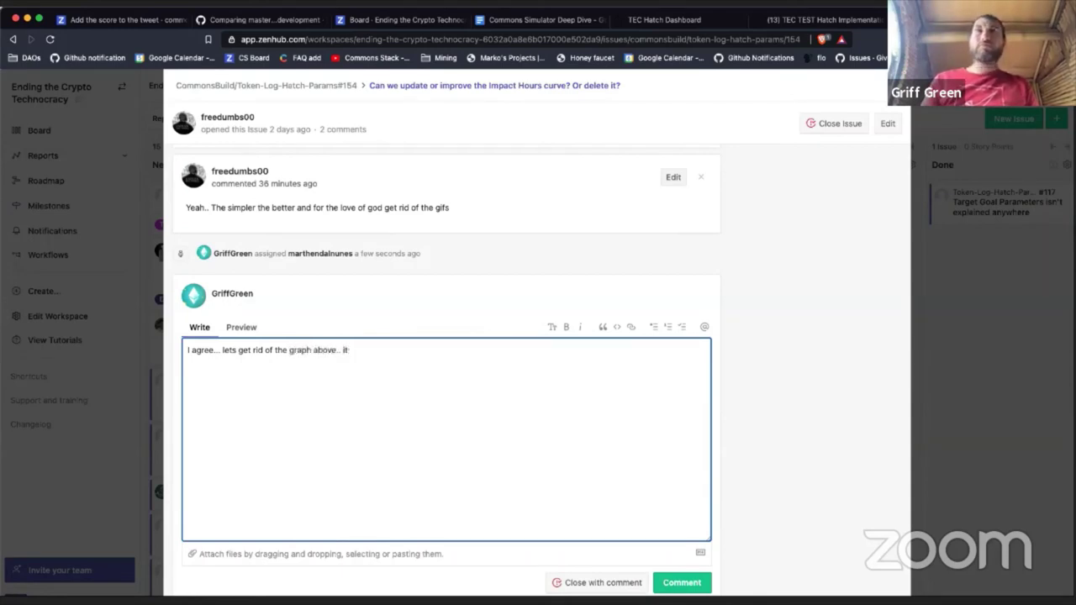
text(t's pretty)
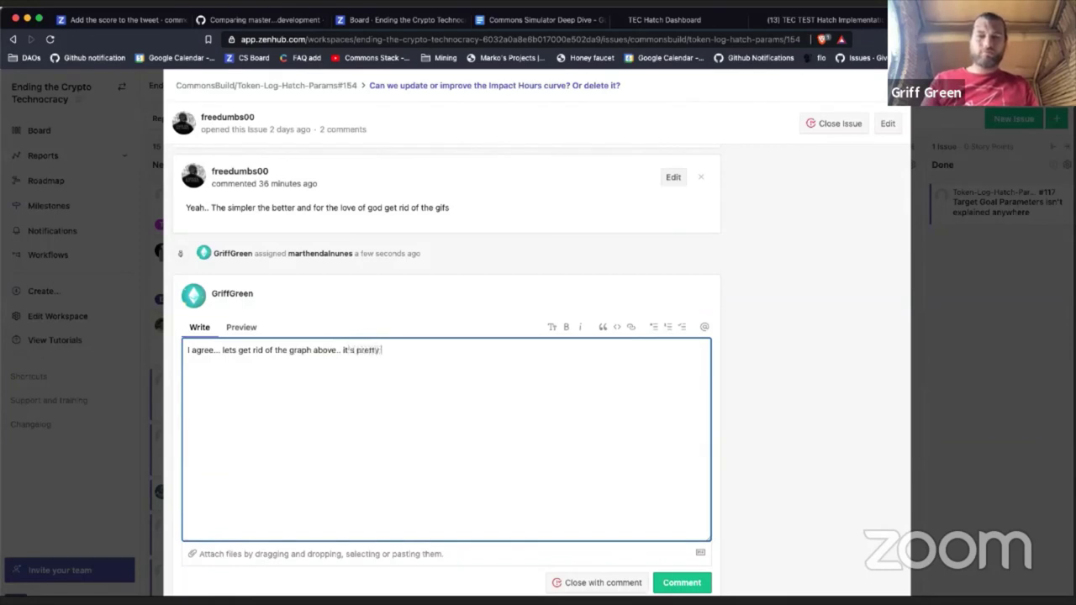
text( but unnecessary.)
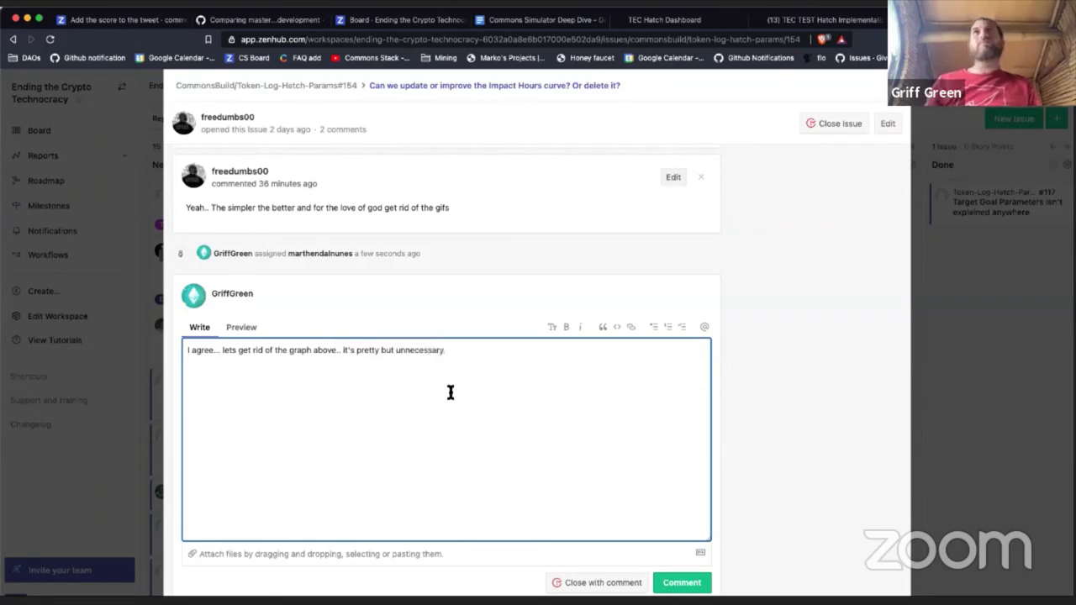
scroll(543, 437, down, 1)
click(682, 548)
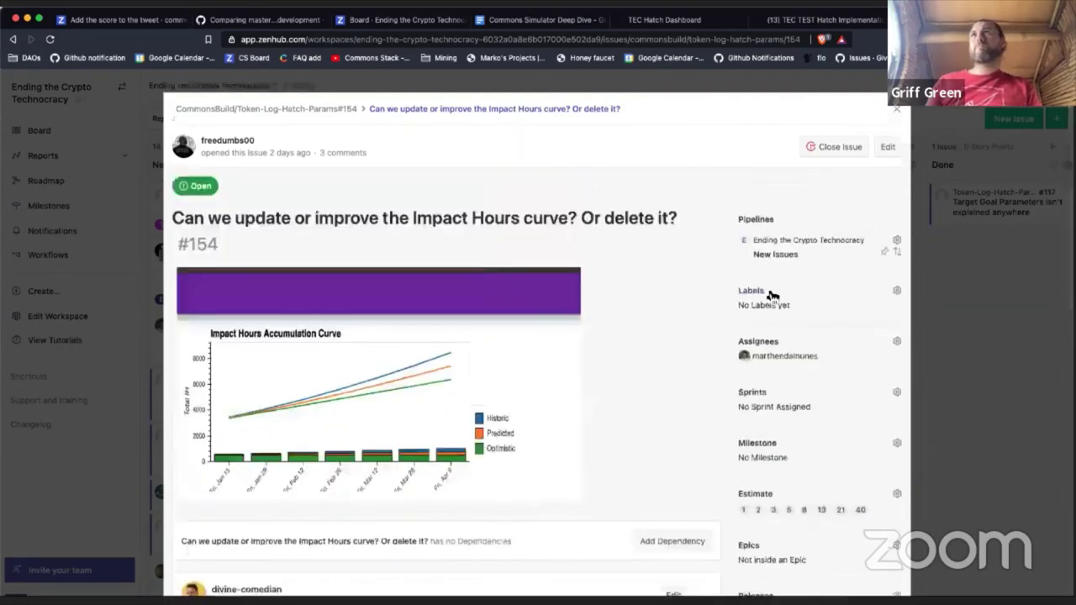
Step: Give #154 the Required for Hatch Params milestone and move it to Sprint Backlog
click(758, 394)
click(687, 381)
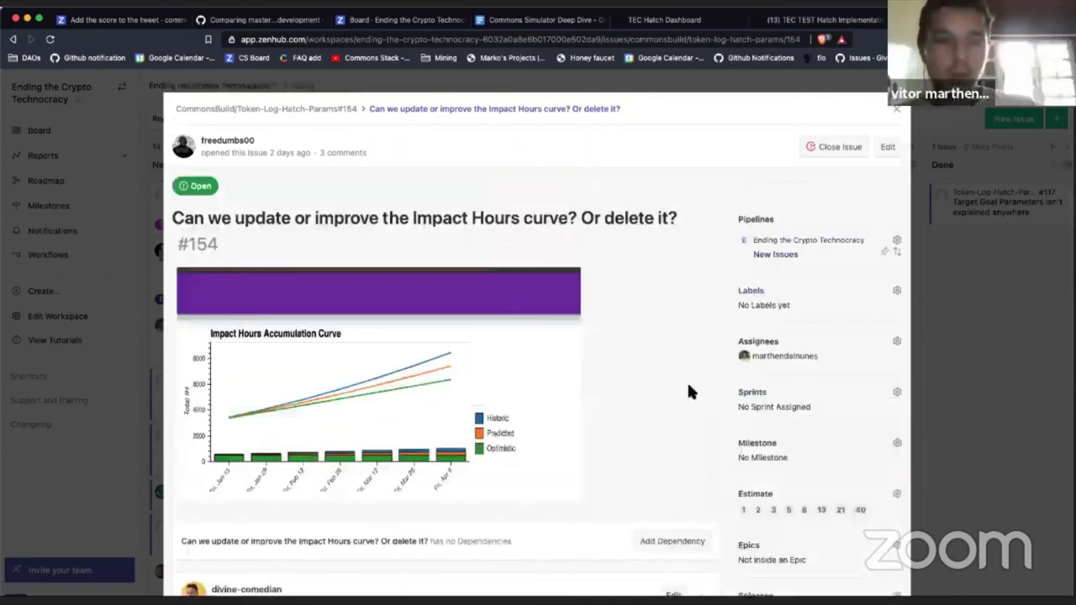
click(756, 450)
scroll(764, 464, down, 3)
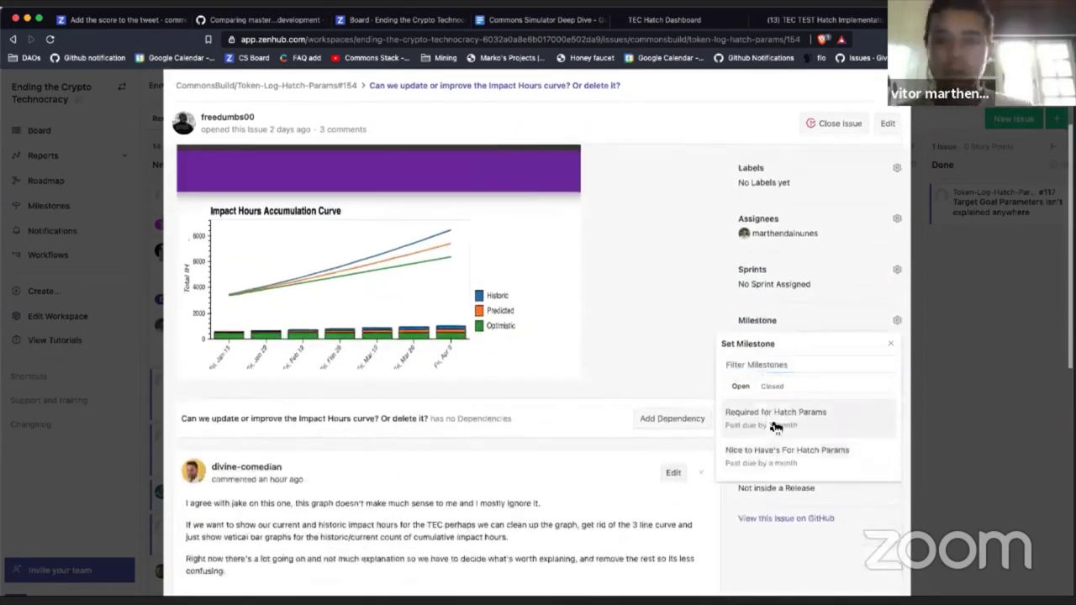
click(778, 414)
scroll(634, 291, up, 3)
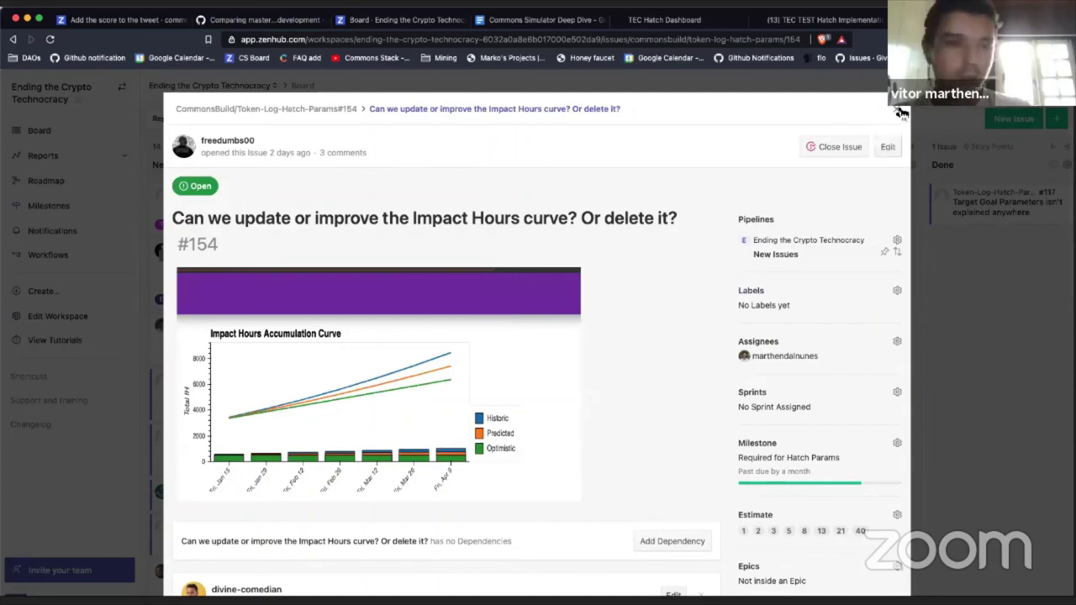
click(767, 253)
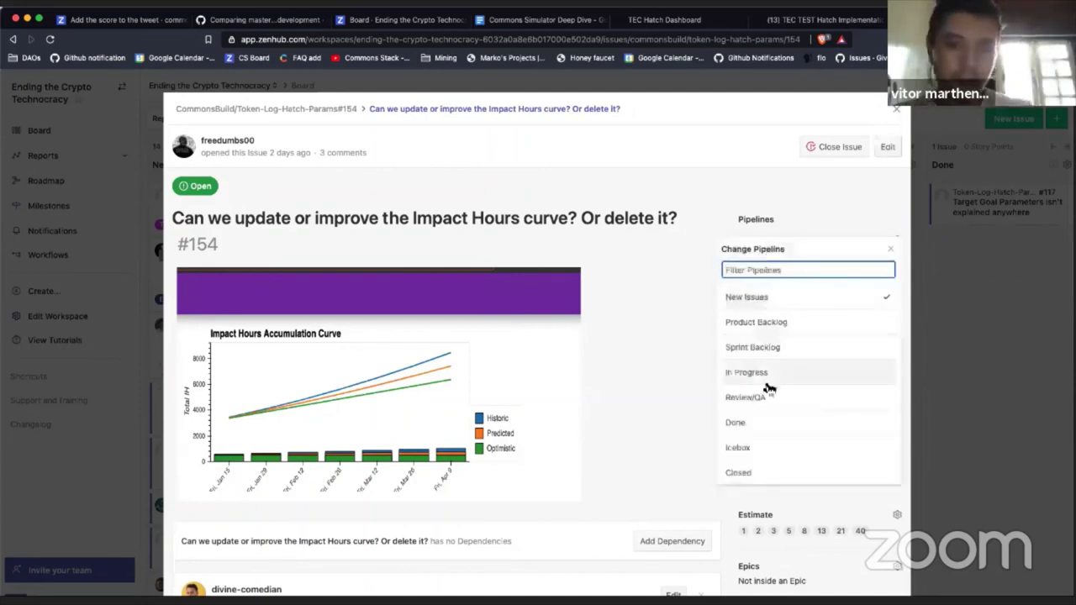
click(771, 352)
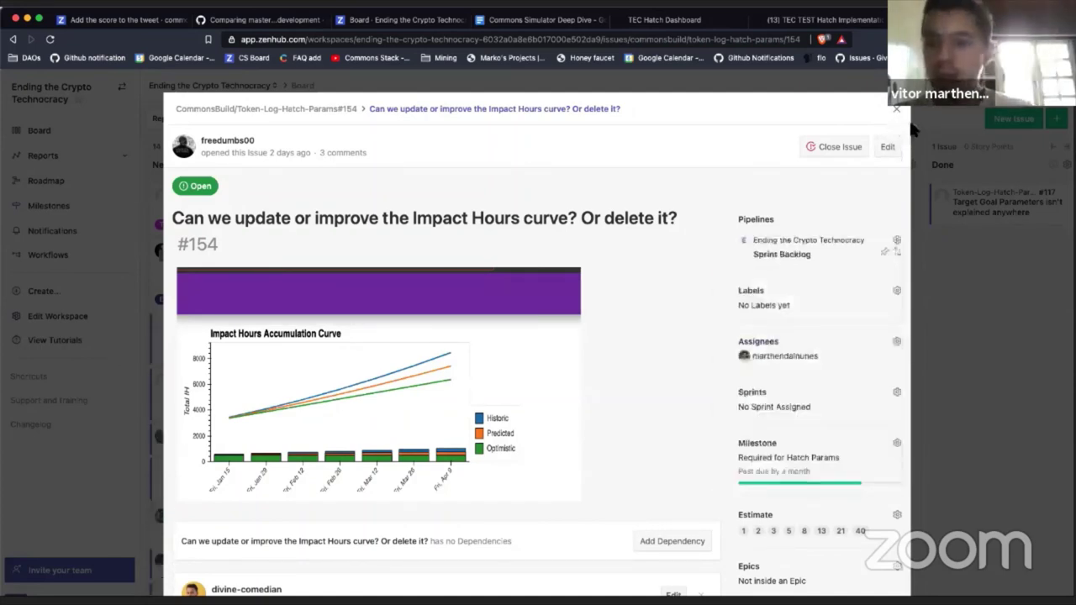
Step: Close issue #154 and open #158, 'Section 1: Move "Run Simulator" to the bottom'
key(Escape)
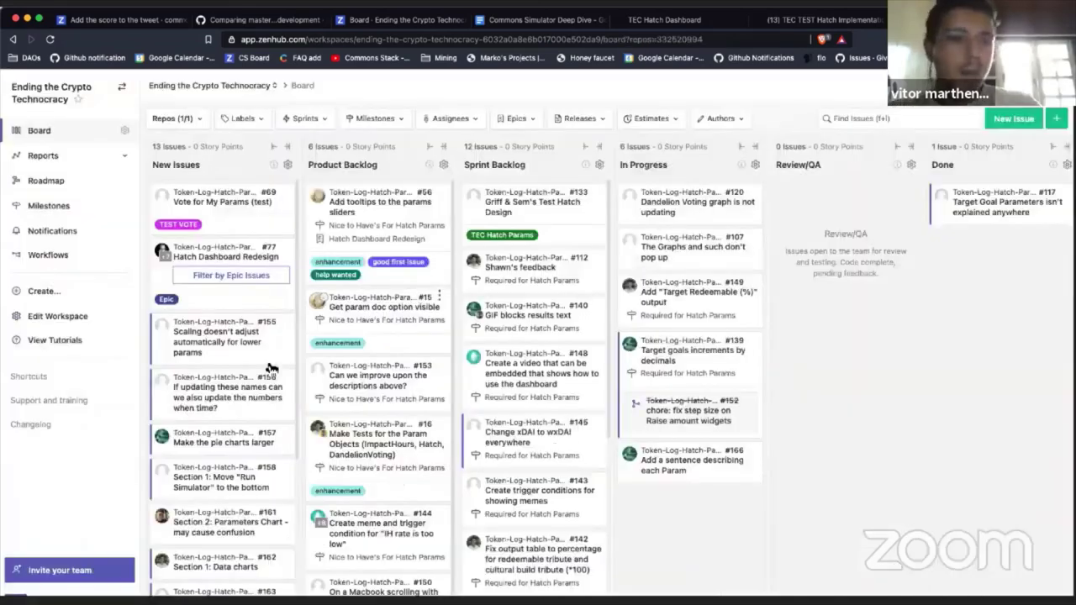
click(381, 509)
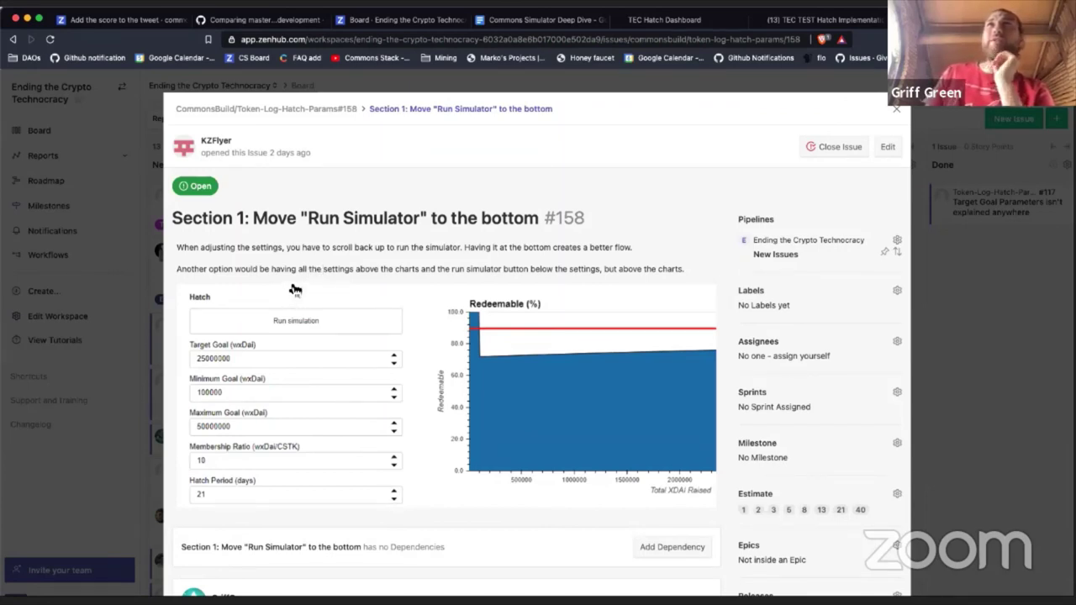
scroll(293, 287, down, 5)
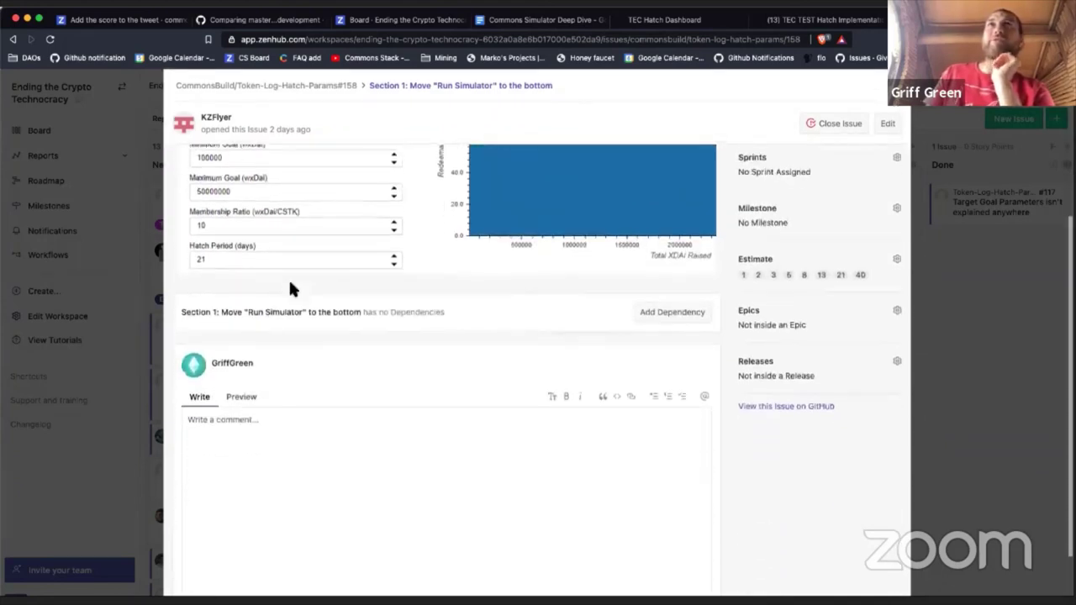
scroll(288, 288, down, 1)
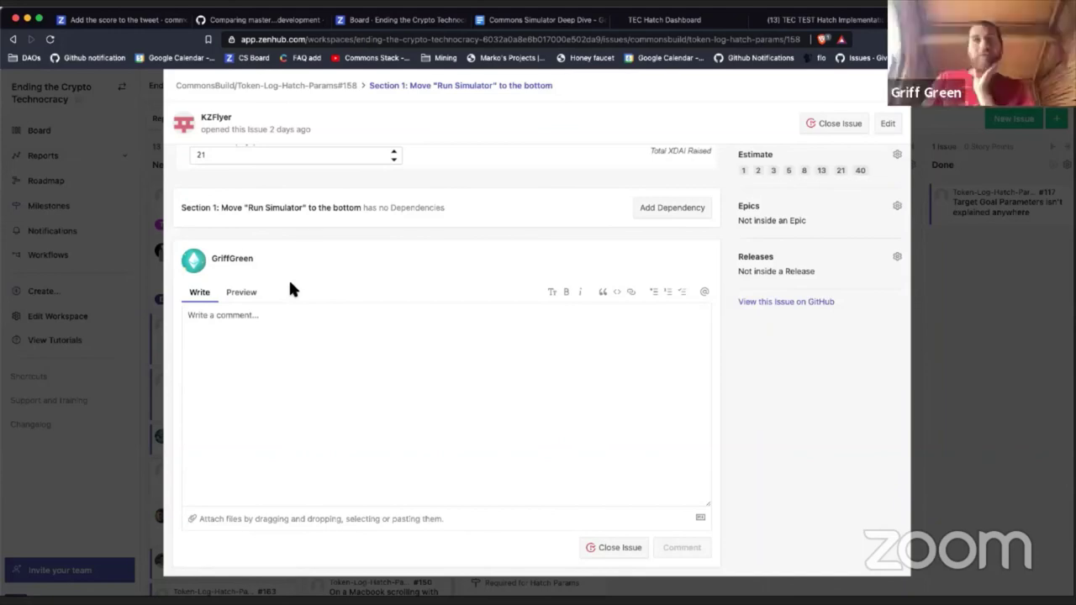
scroll(288, 277, up, 5)
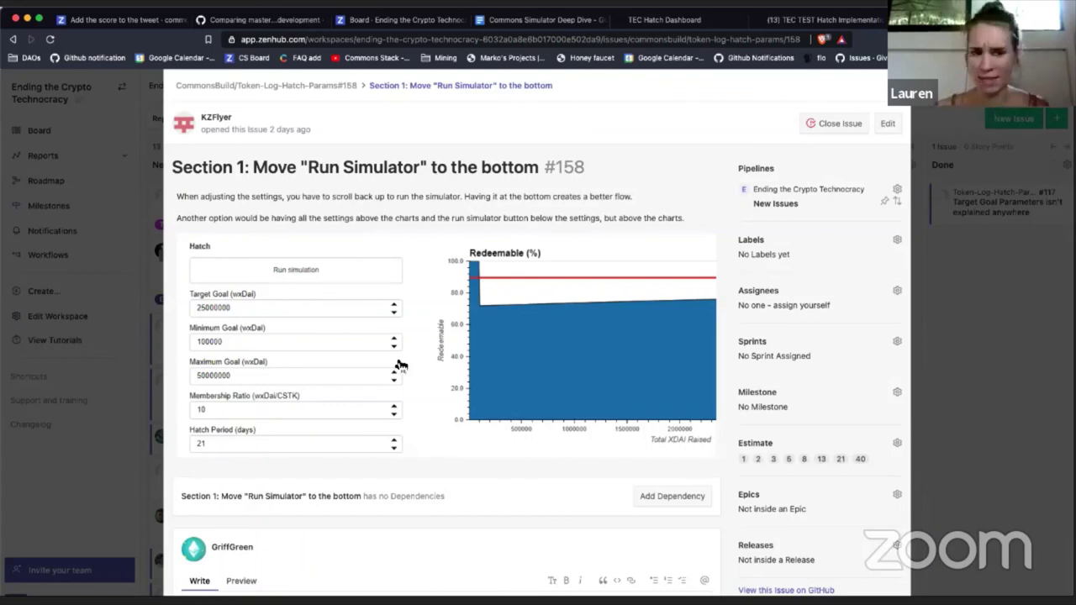
scroll(400, 364, up, 1)
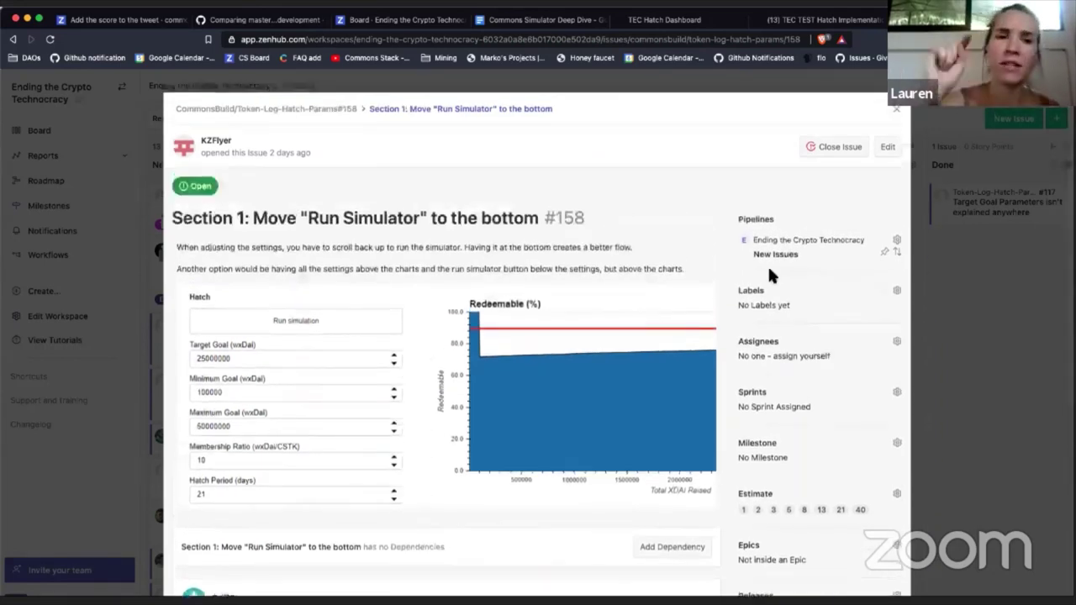
Step: Move issue #158 into the Sprint Backlog pipeline
click(764, 344)
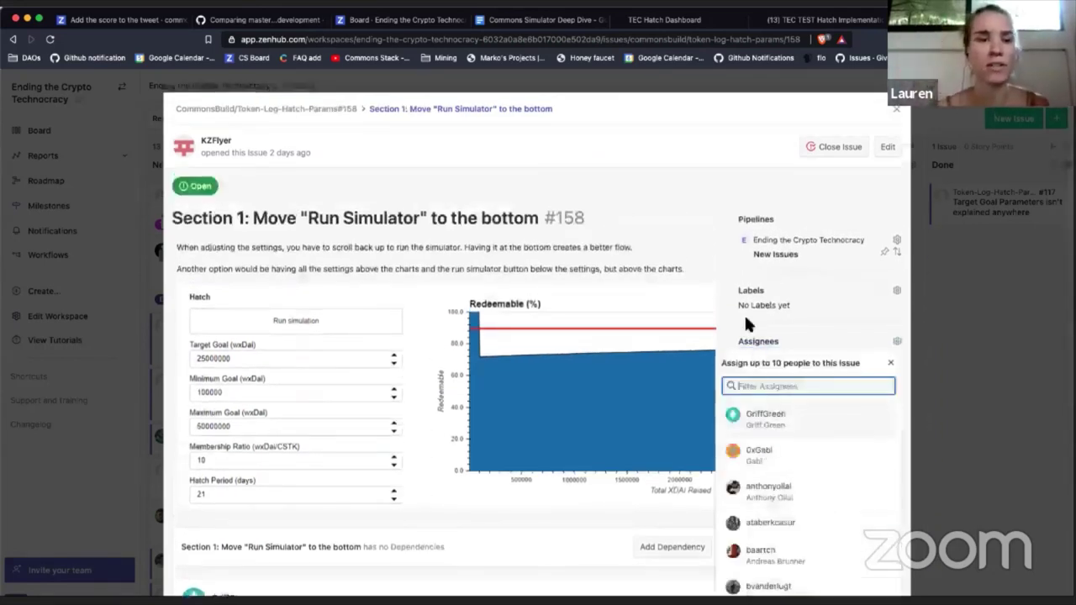
click(767, 246)
click(767, 245)
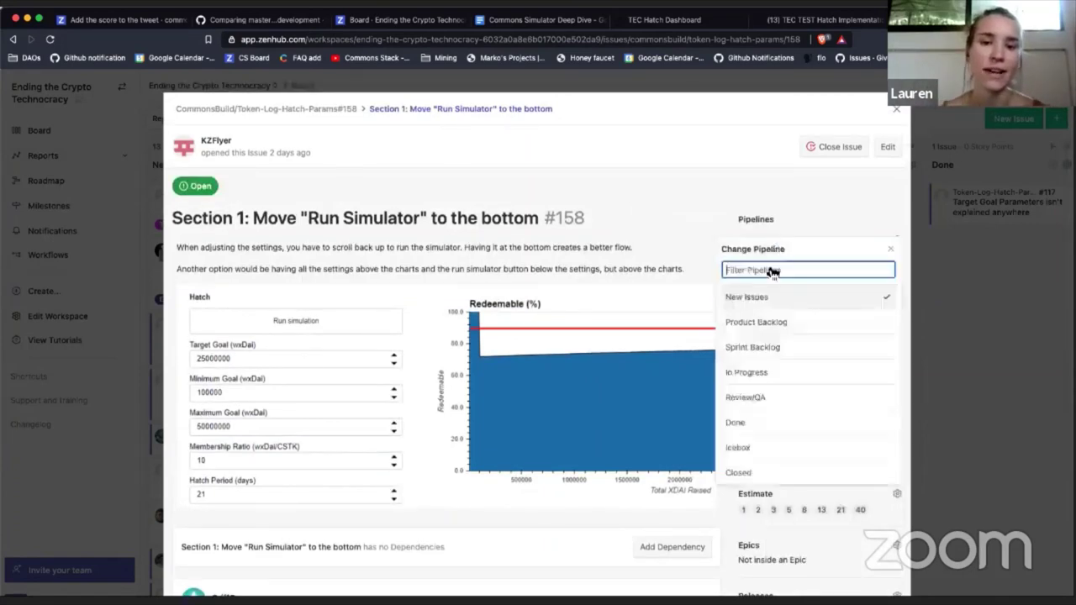
click(756, 347)
scroll(734, 261, down, 1)
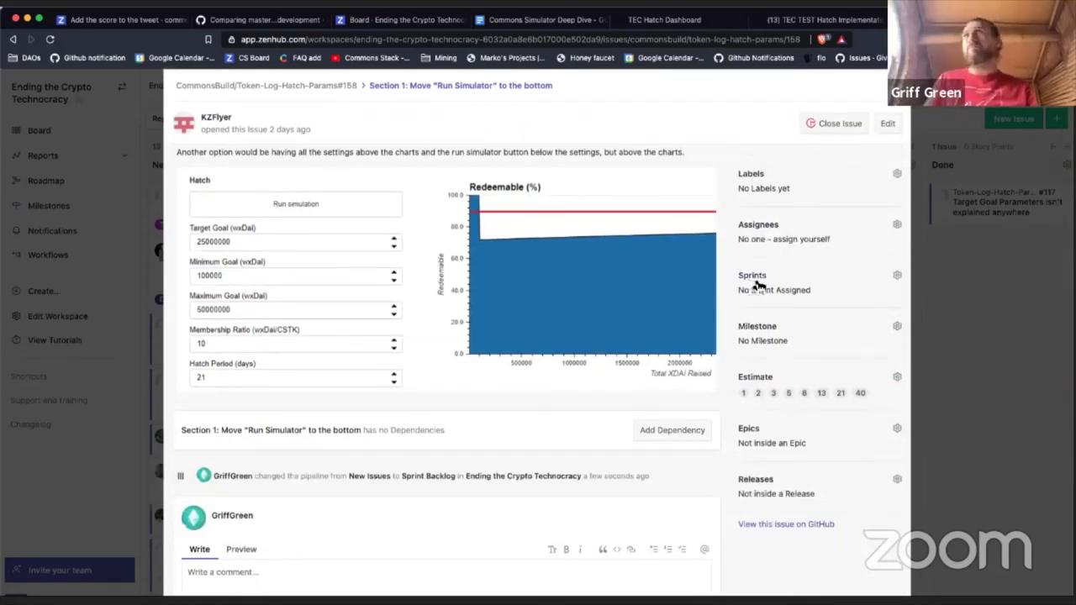
Step: Give issue #158 the Required for Hatch Params milestone and close it back to the board
click(752, 326)
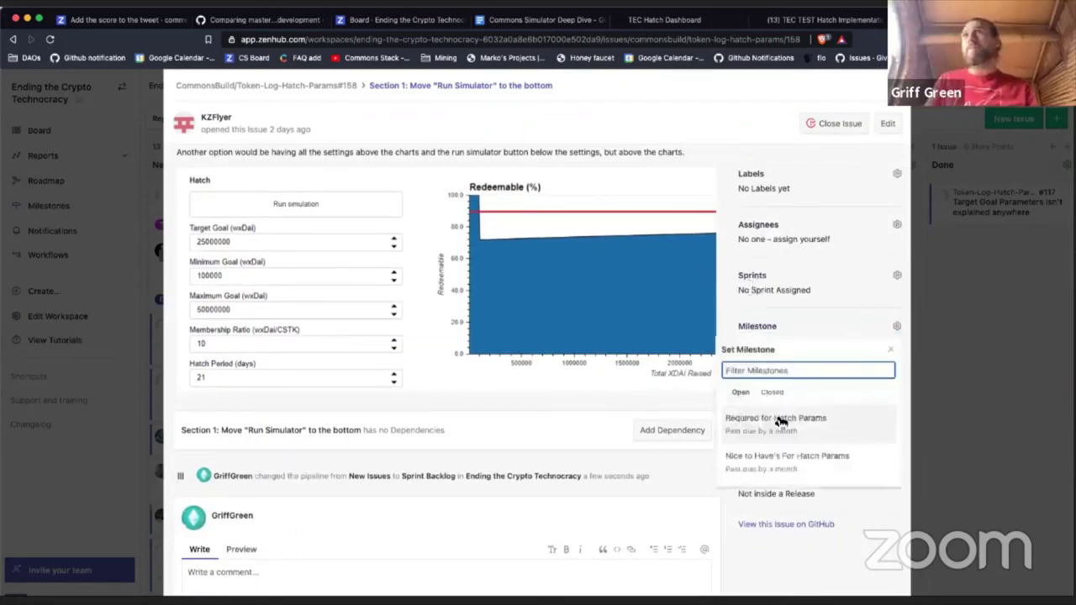
click(795, 439)
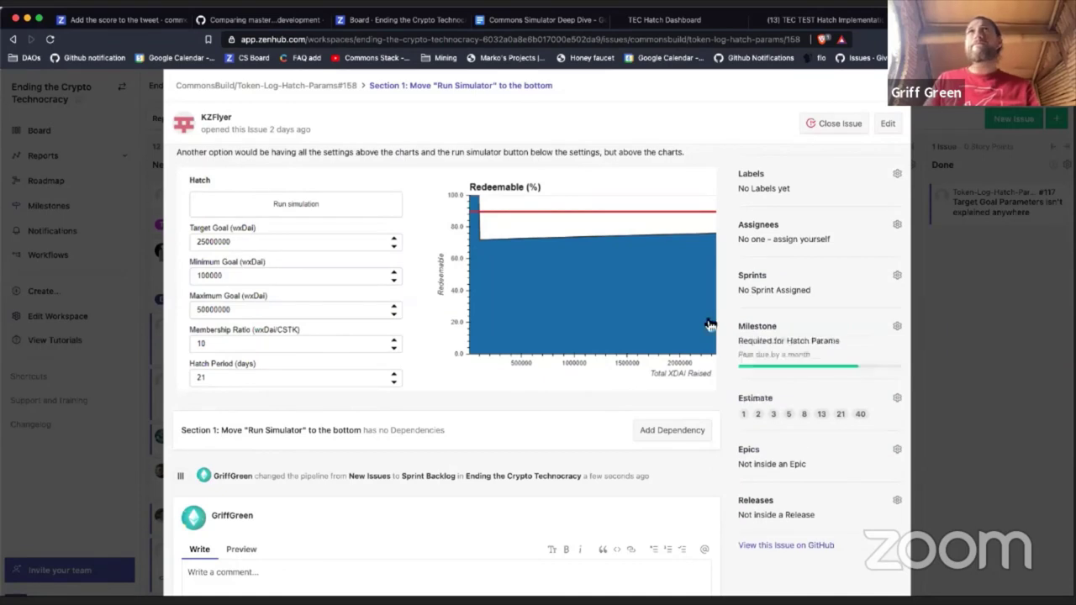
click(758, 325)
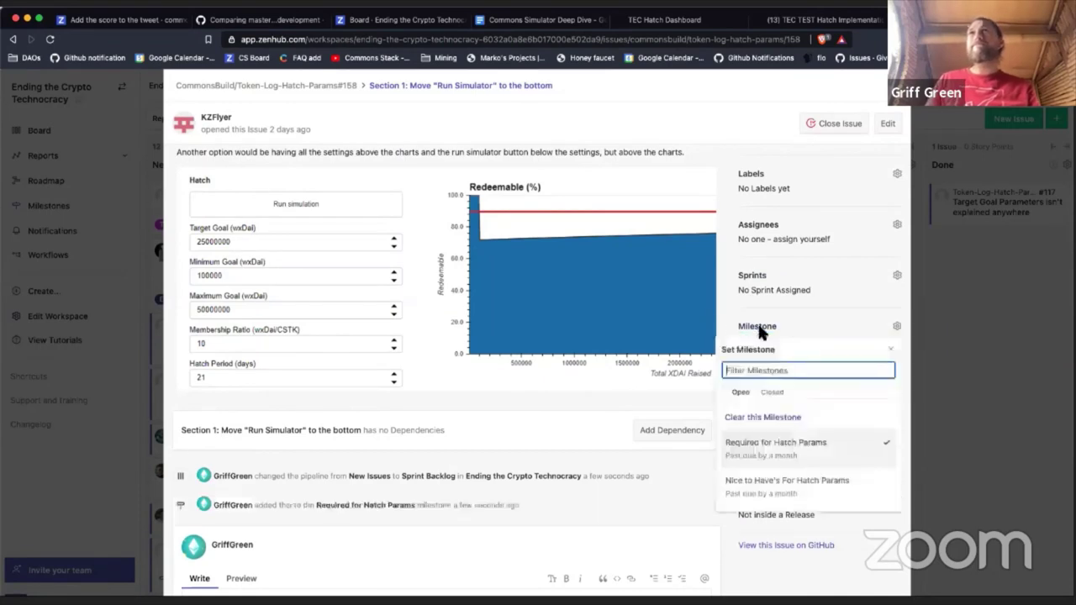
click(760, 481)
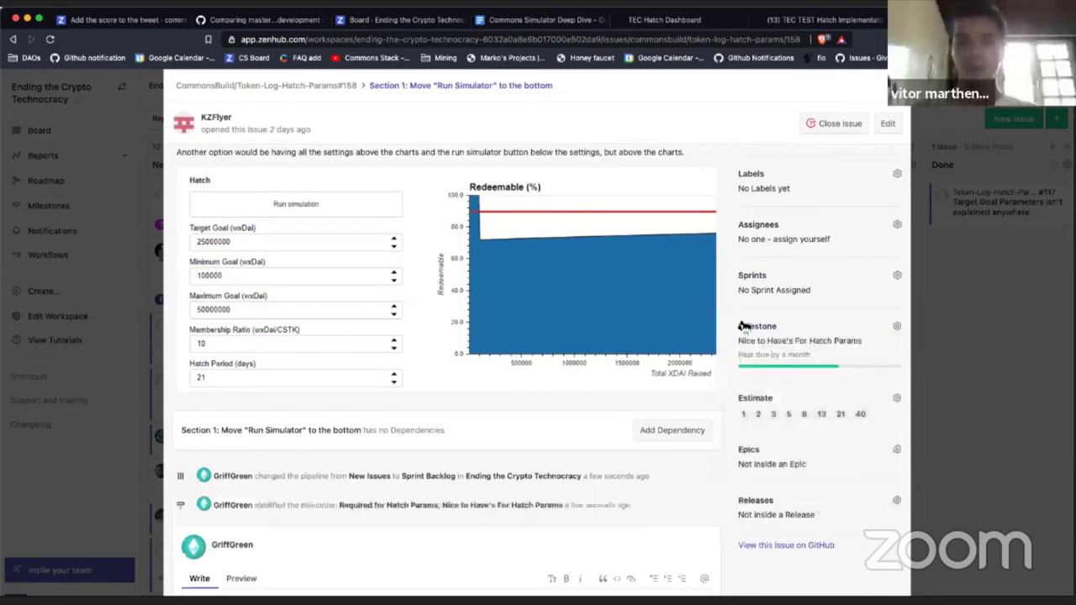
click(742, 338)
click(763, 479)
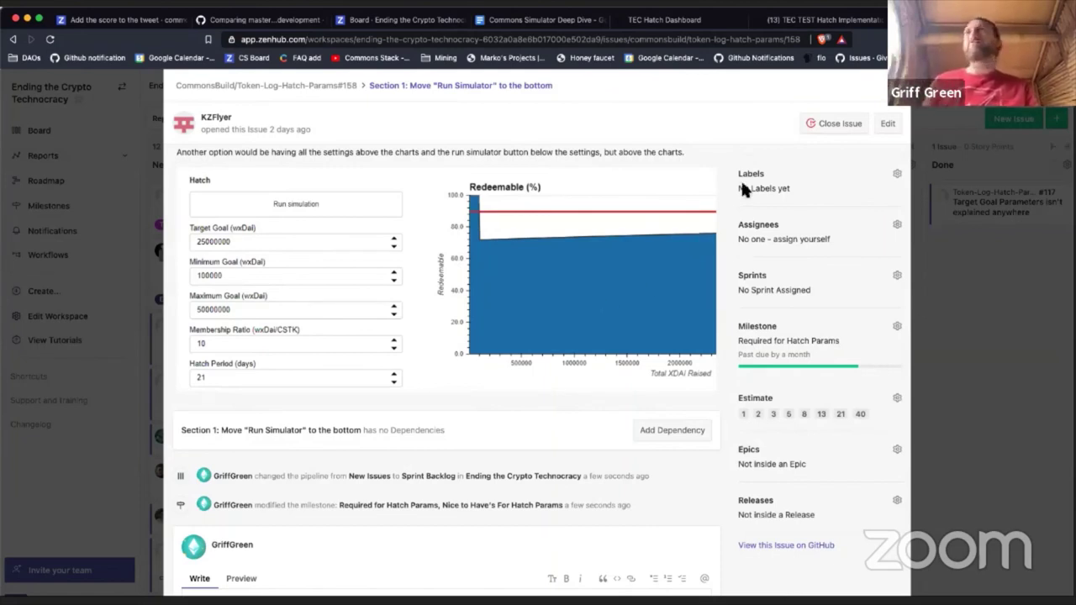
scroll(751, 209, up, 2)
scroll(751, 208, up, 1)
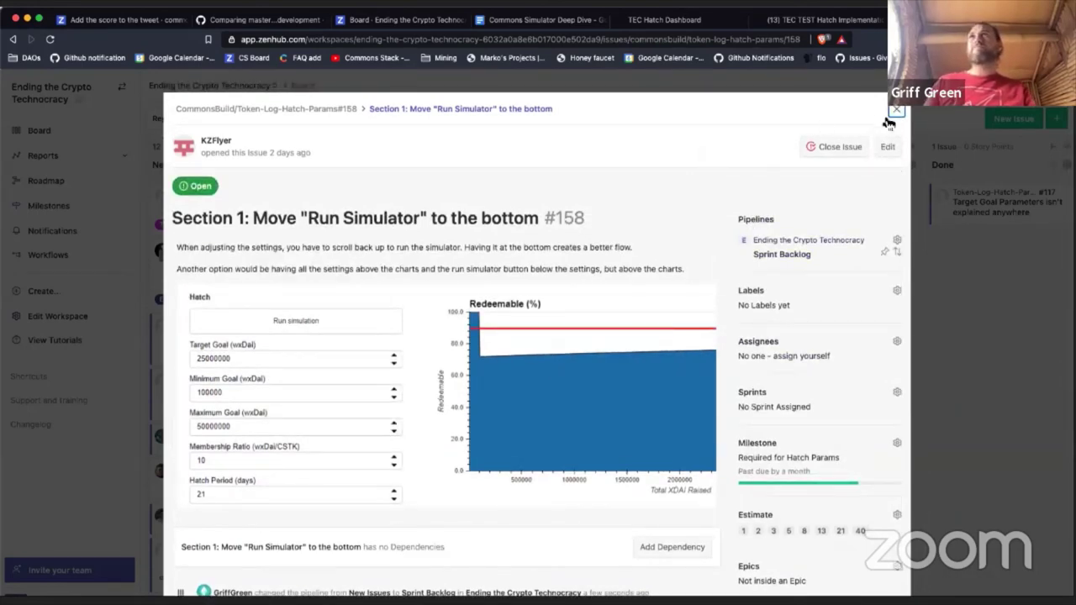
click(897, 110)
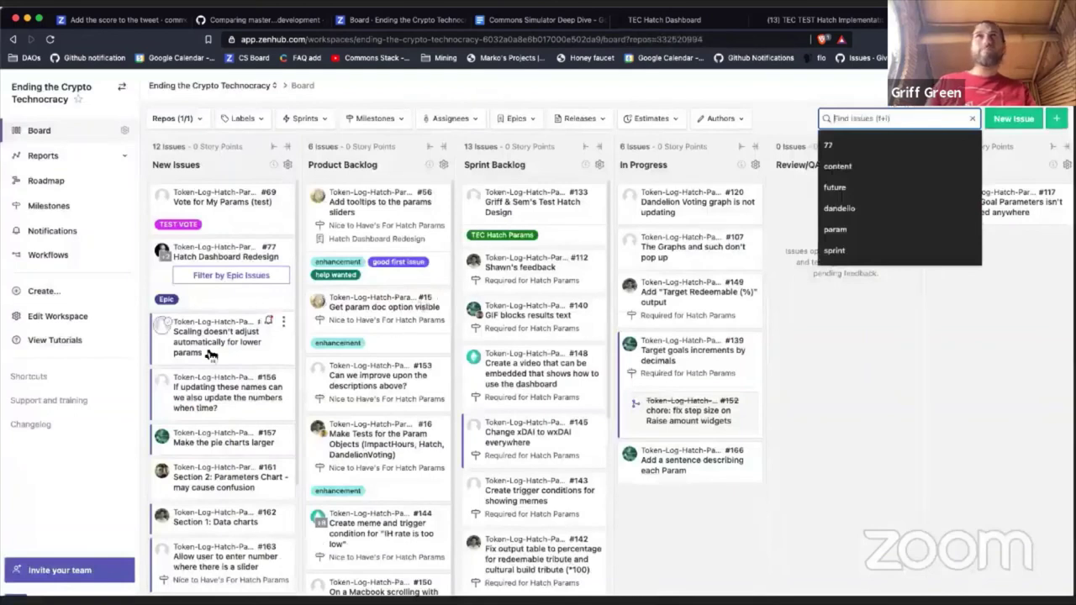
Step: Open issue #155, 'Scaling doesn't adjust automatically for lower params', from New Issues
click(714, 548)
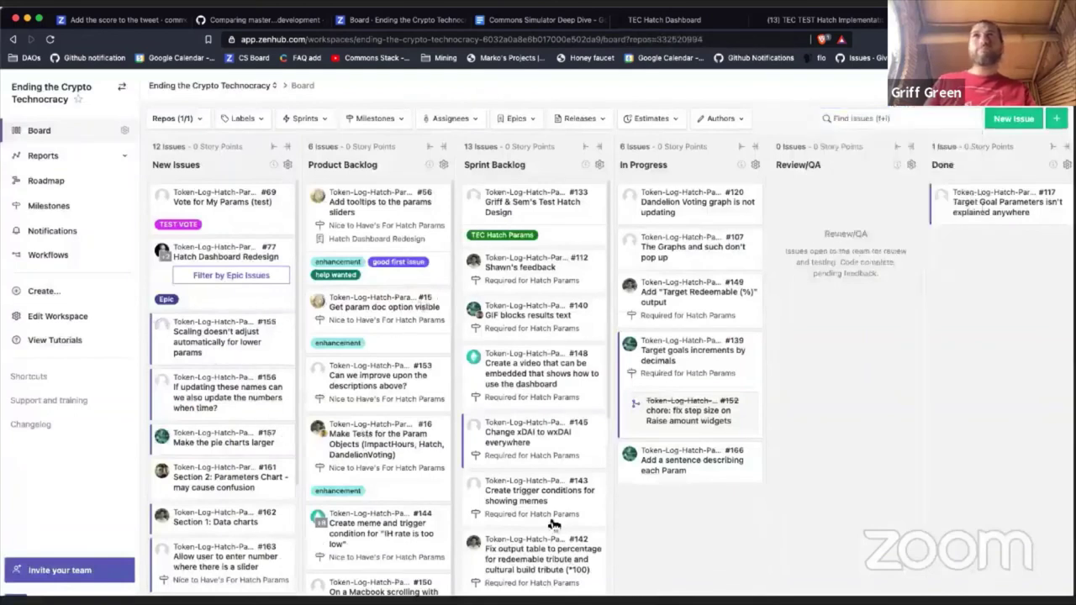
click(229, 353)
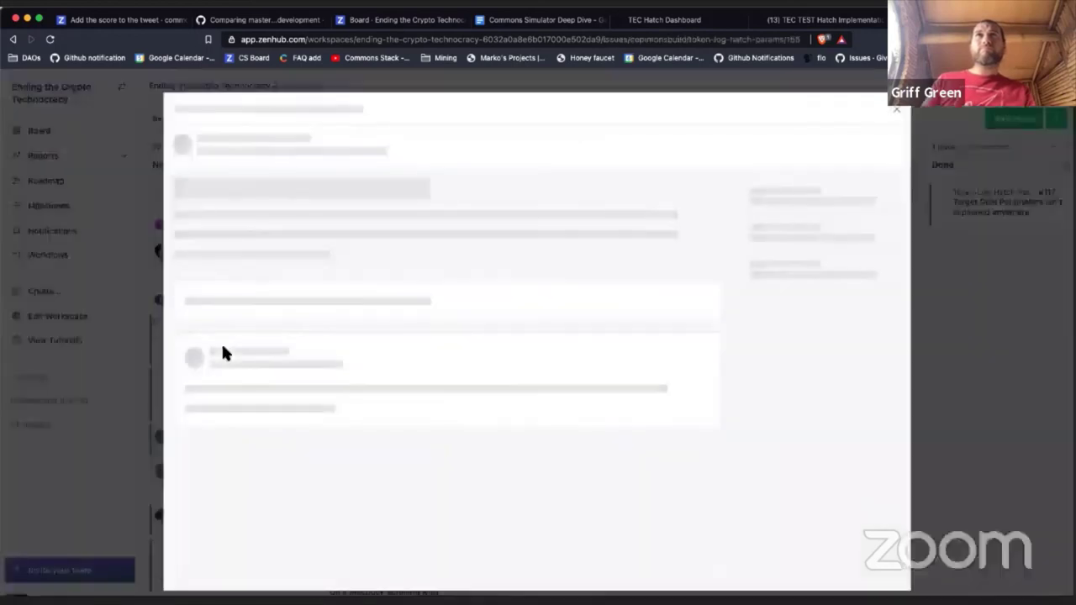